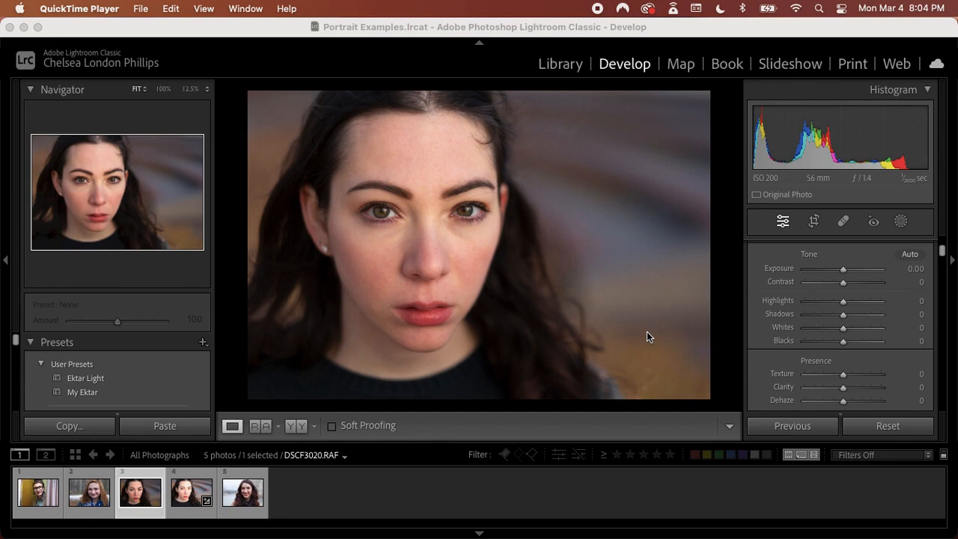
# Compare the man's, the dark-haired woman's and the scarf-wearing woman's portraits, ending on the man's photo DSCF6537.RAF
pyautogui.click(33, 497)
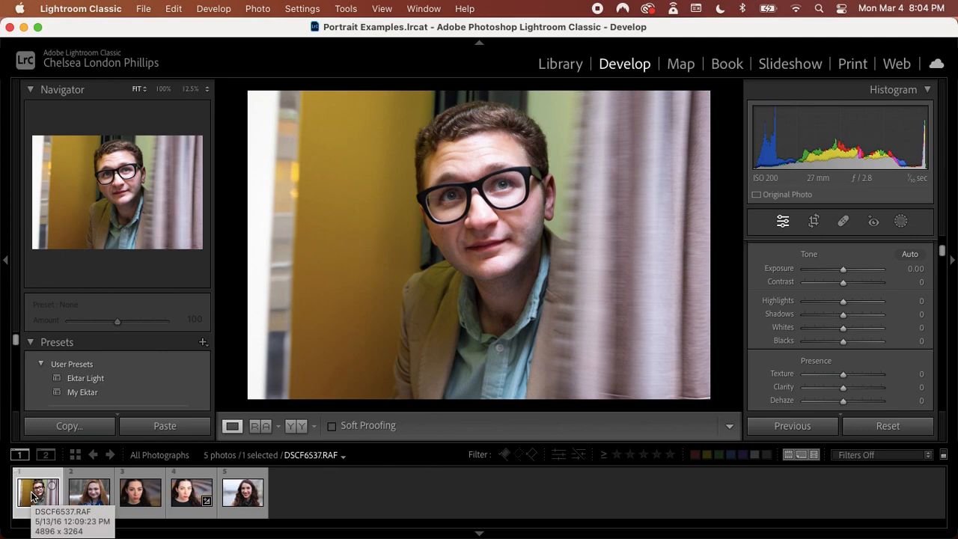
pyautogui.click(137, 491)
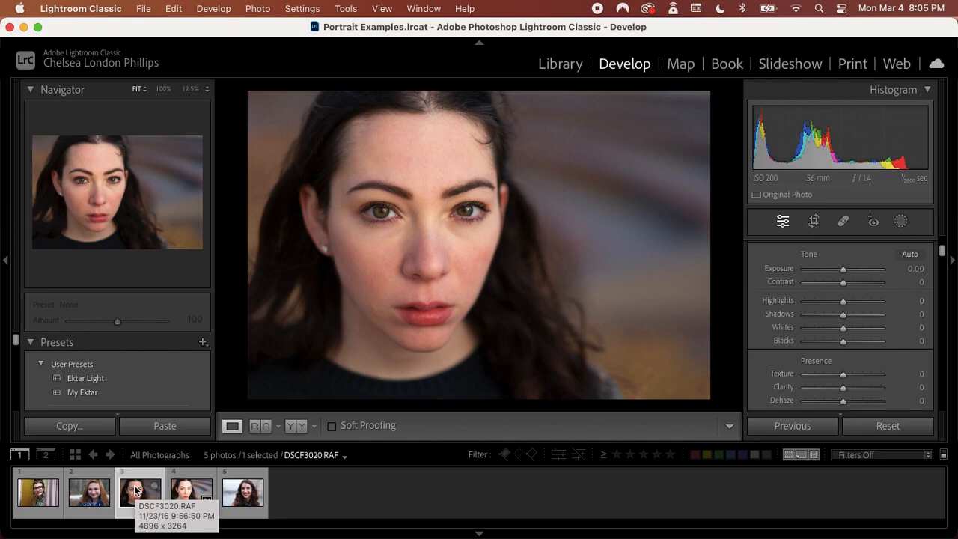
pyautogui.click(238, 497)
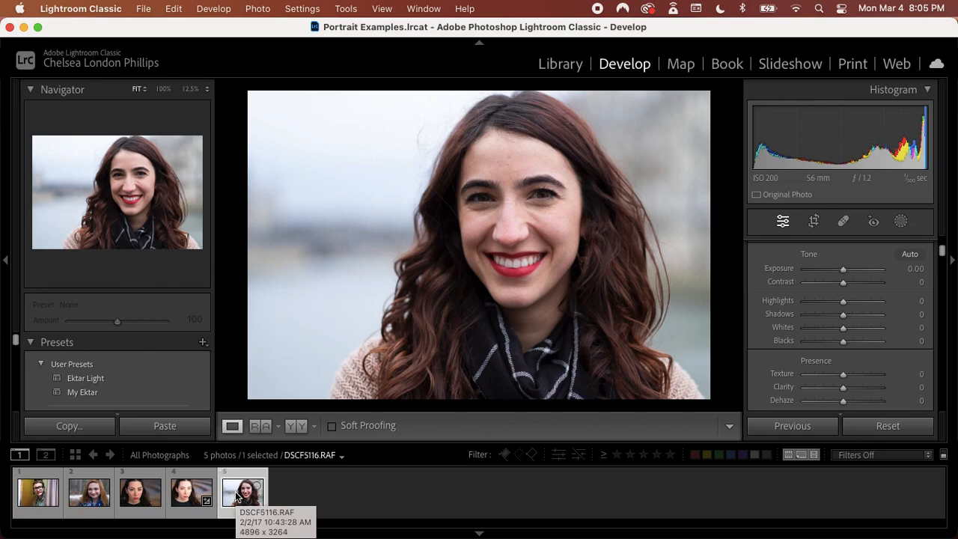
pyautogui.click(41, 489)
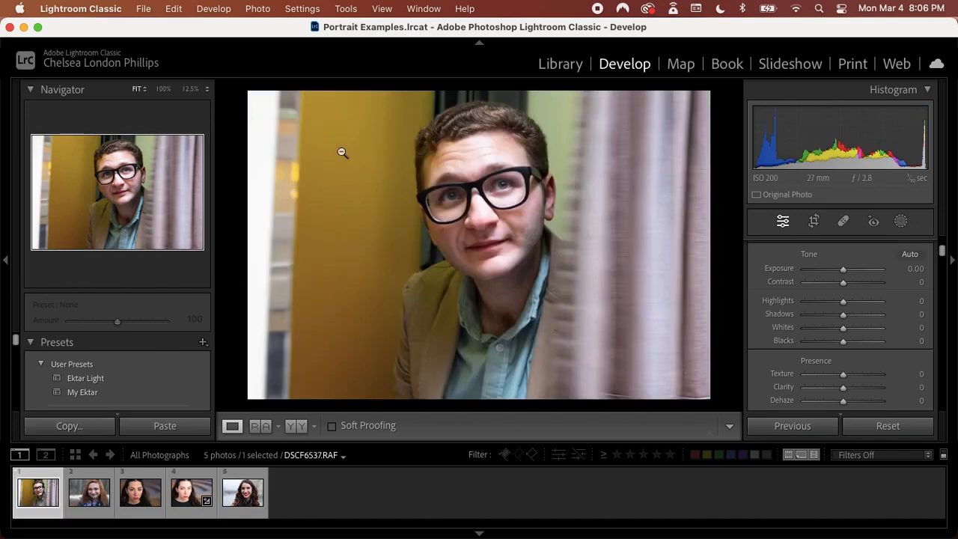
# Inspect the skin tones on the man's face up close, then return to the fitted full-photo view
pyautogui.click(492, 146)
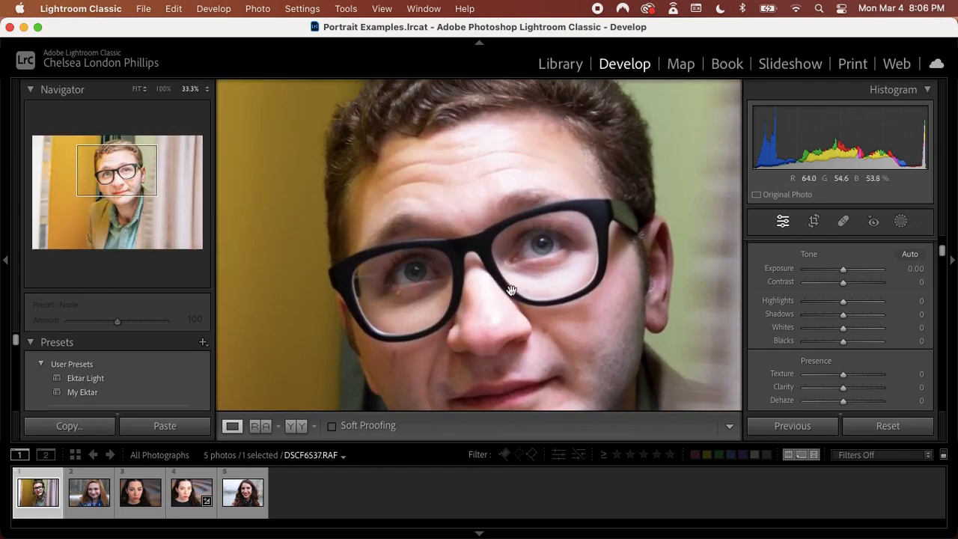
pyautogui.scroll(-3, 505, 322)
pyautogui.hscroll(-3, 501, 321)
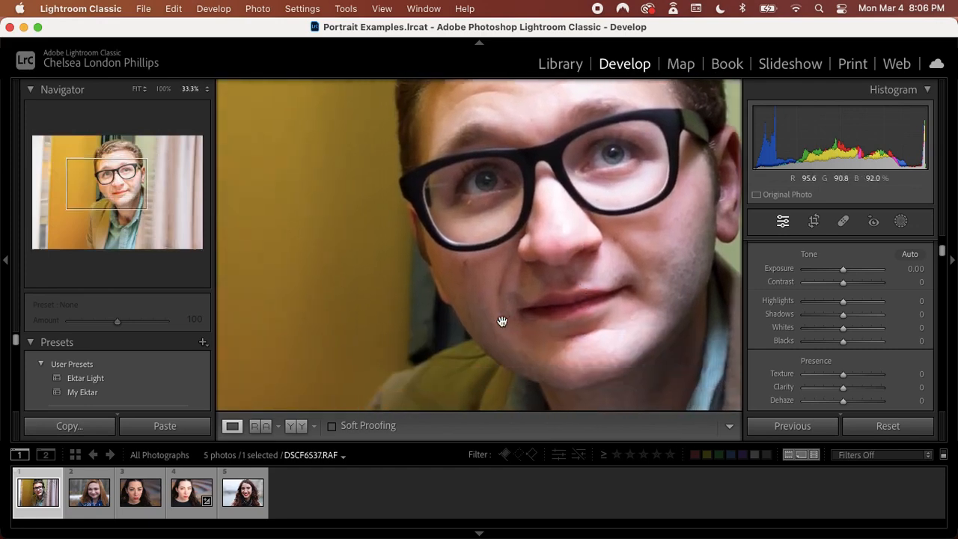
pyautogui.click(436, 388)
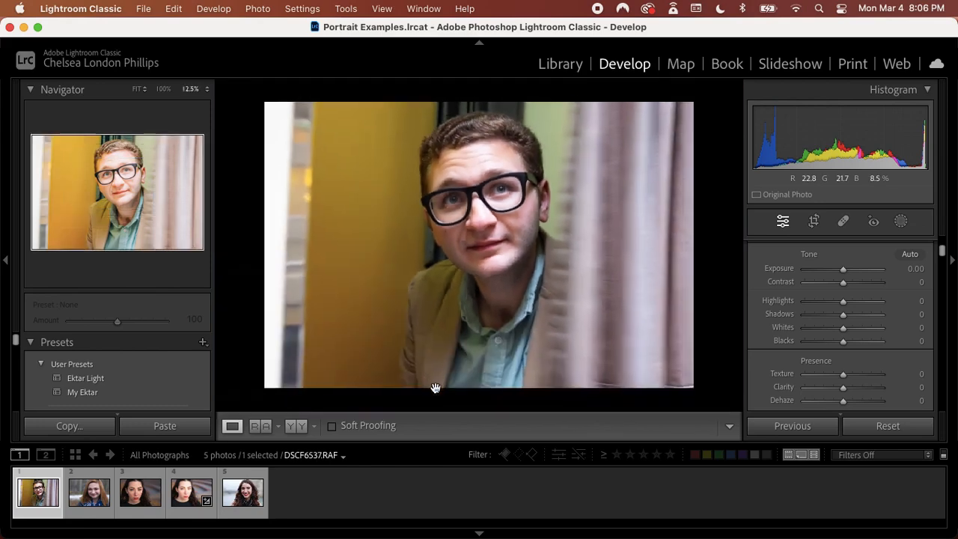
pyautogui.click(134, 90)
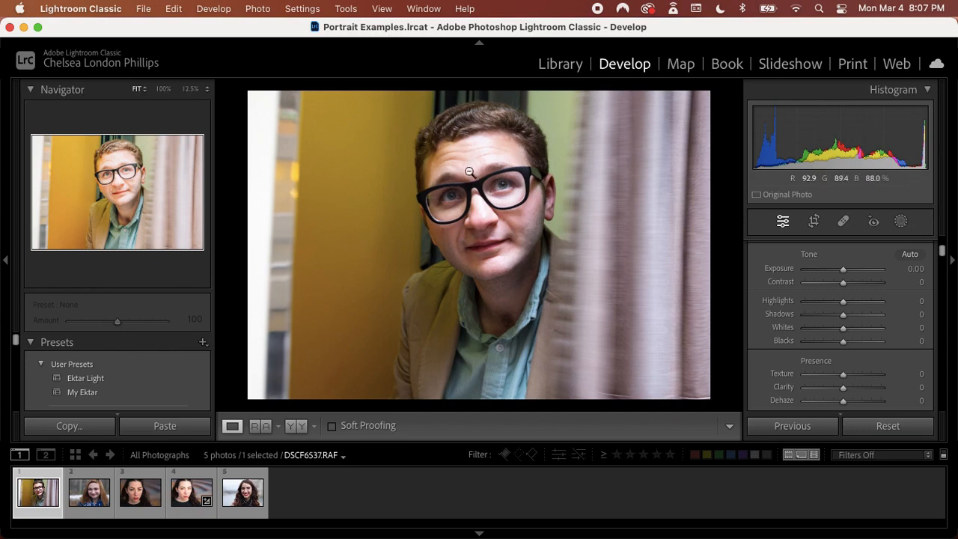
pyautogui.click(516, 226)
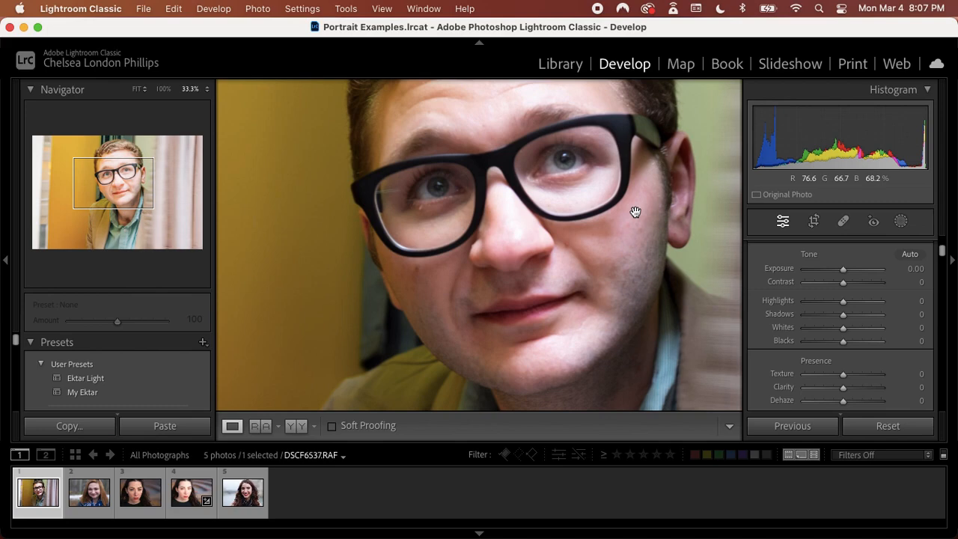
pyautogui.press('super+minus')
pyautogui.press('super+minus')
pyautogui.press('super+minus')
pyautogui.press('super+minus')
pyautogui.press('super+minus')
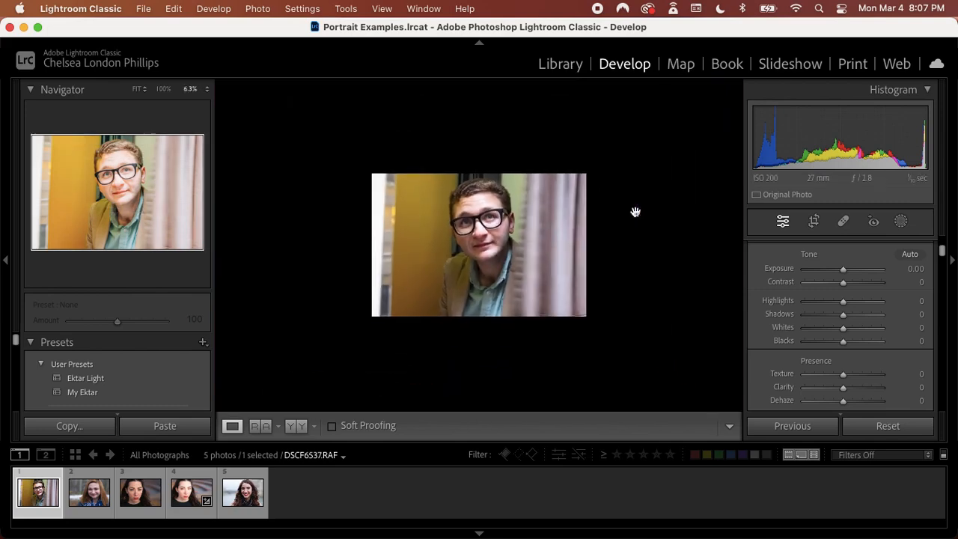
pyautogui.click(138, 90)
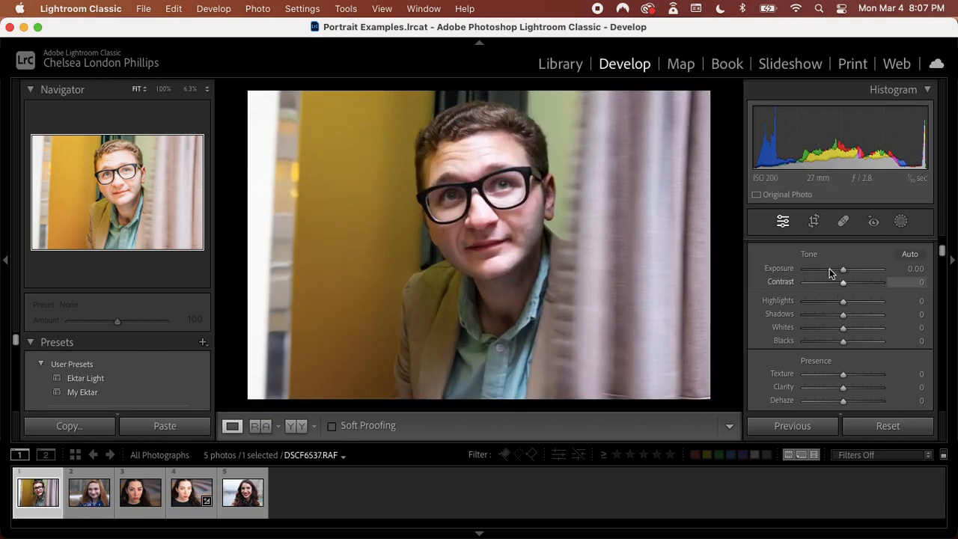
# Sample the white area beside the yellow wall as the neutral white balance target, and set Tint to +5
pyautogui.scroll(-5, 829, 270)
pyautogui.scroll(-2, 830, 274)
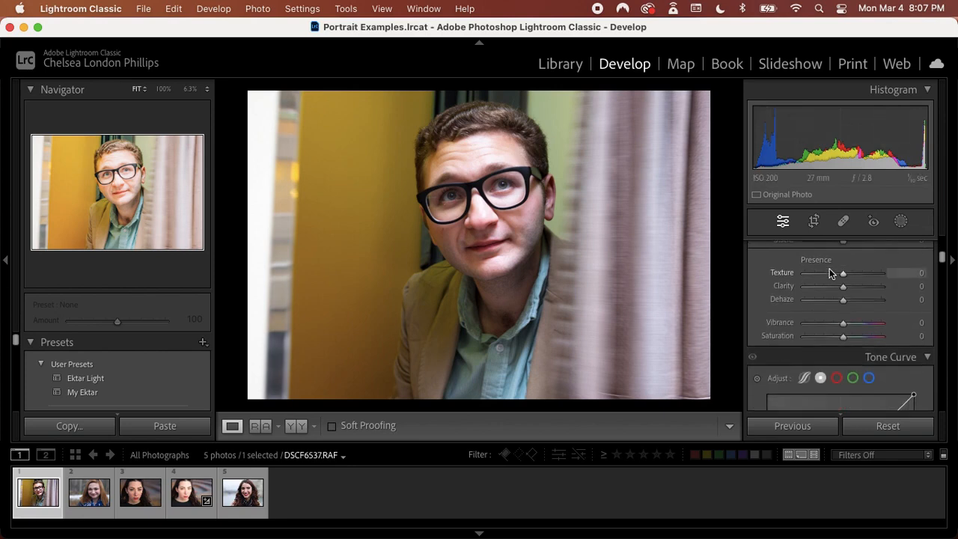
pyautogui.scroll(4, 829, 273)
pyautogui.scroll(-5, 829, 274)
pyautogui.scroll(-12, 829, 271)
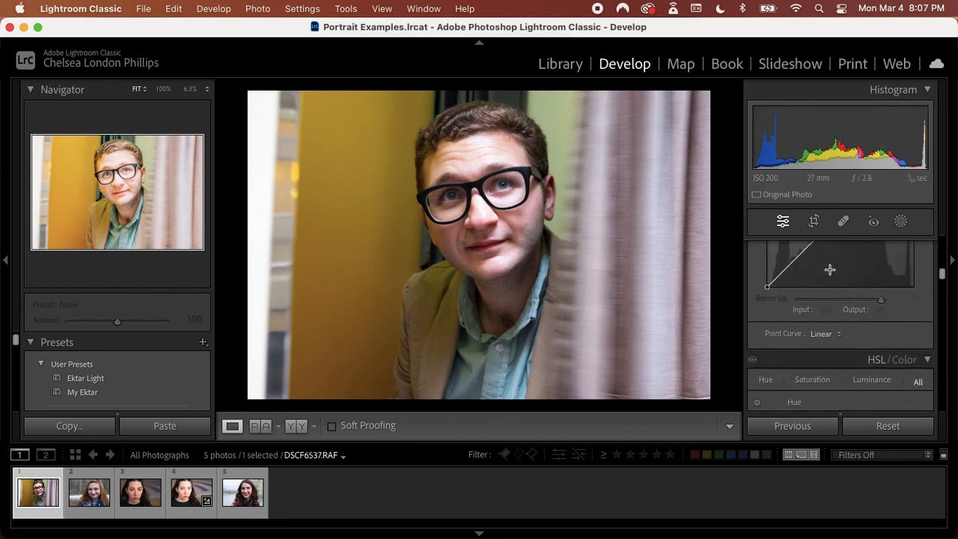
pyautogui.scroll(15, 830, 271)
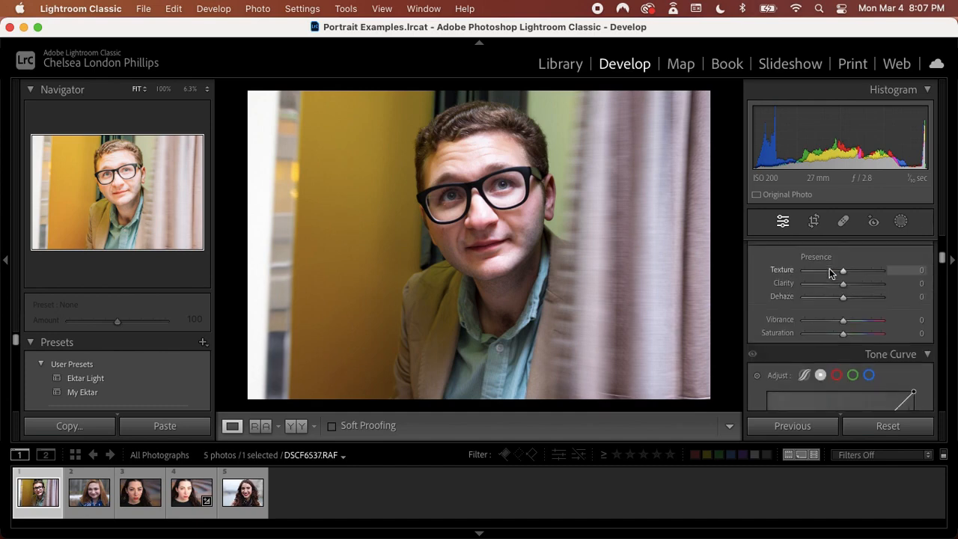
pyautogui.scroll(1, 829, 273)
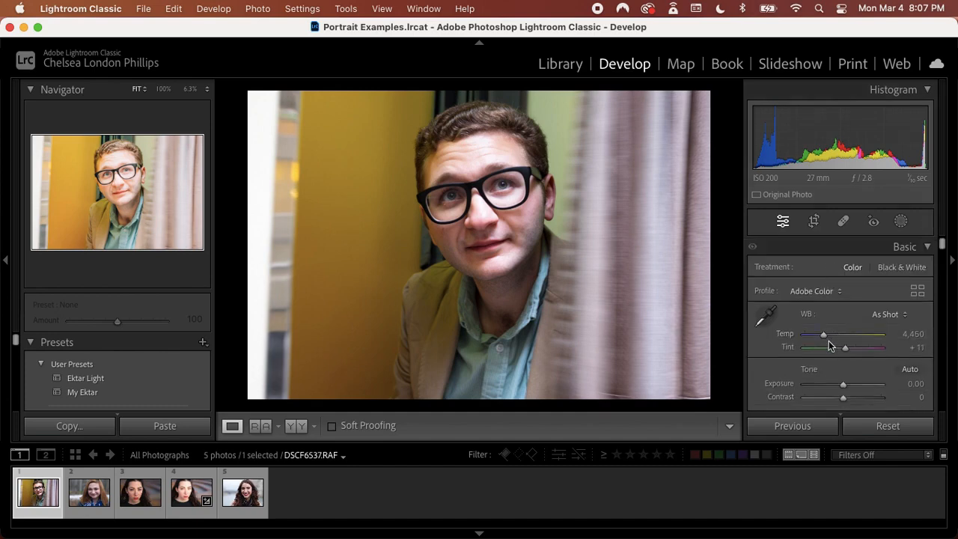
pyautogui.click(765, 315)
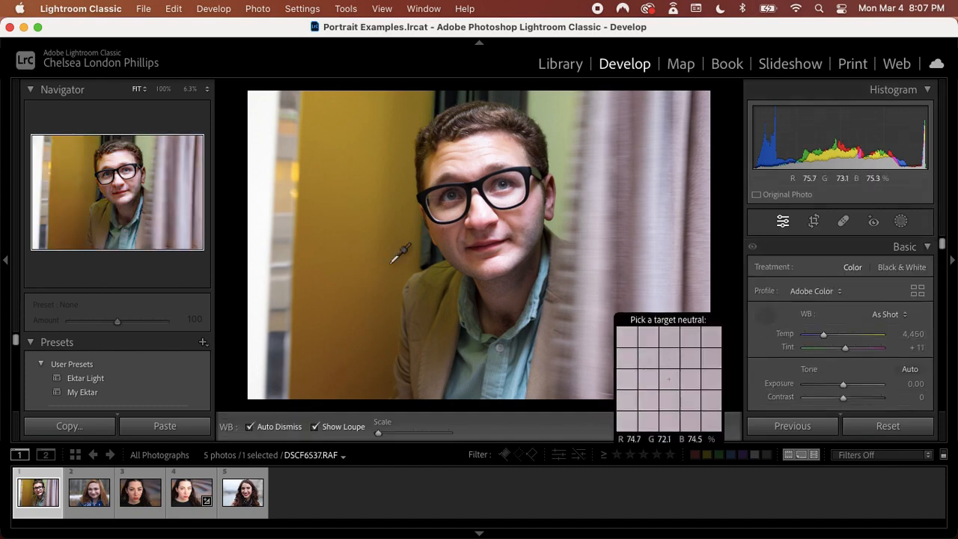
pyautogui.click(260, 257)
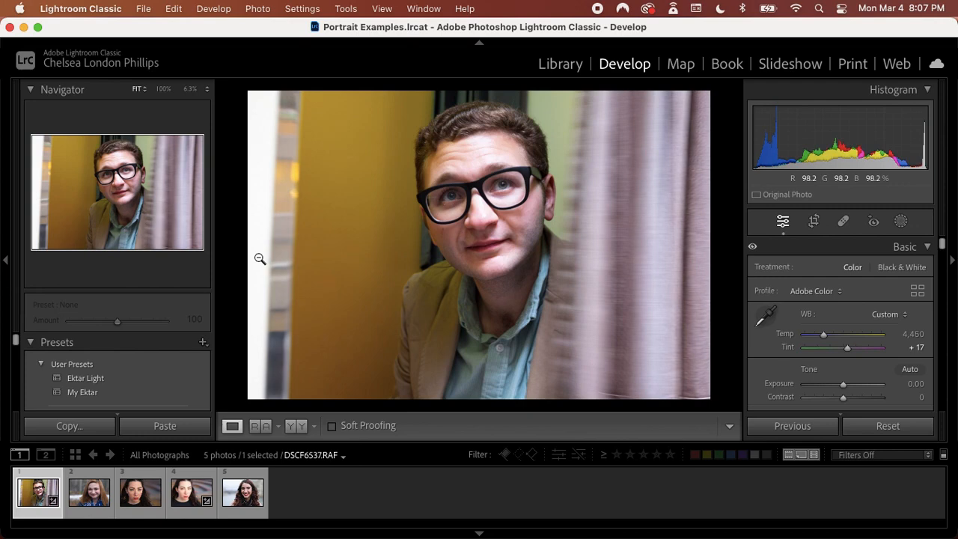
pyautogui.doubleClick(847, 350)
pyautogui.moveTo(845, 350); pyautogui.dragTo(845, 349)
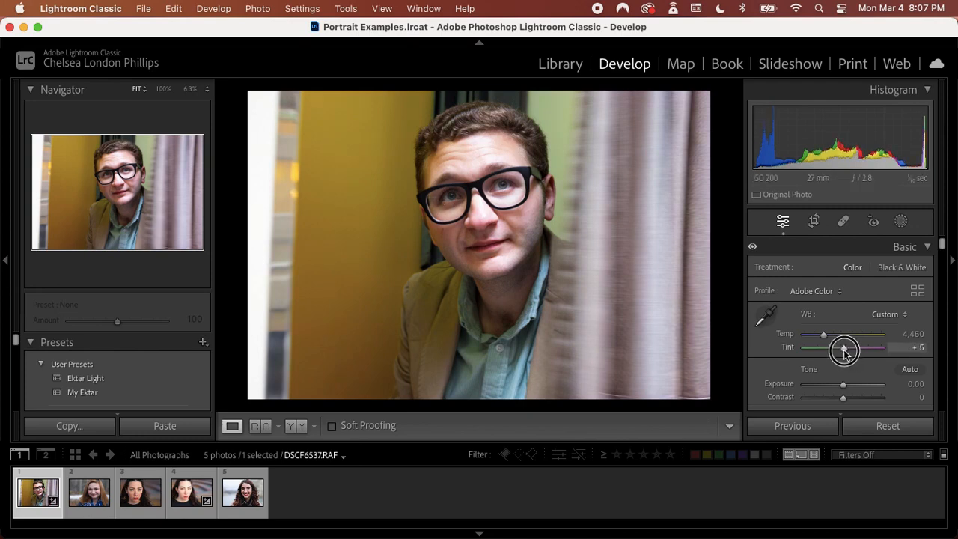
# Compare the skin tones in the three women's portraits DSCF3020, DSCF5116 and DSCF2522, then reopen the man's photo
pyautogui.scroll(-2, 844, 349)
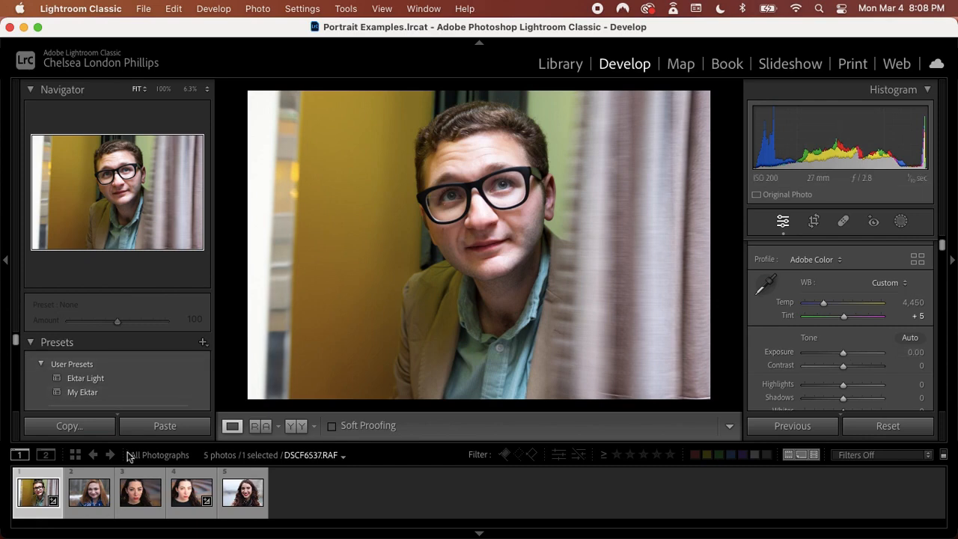
pyautogui.click(133, 502)
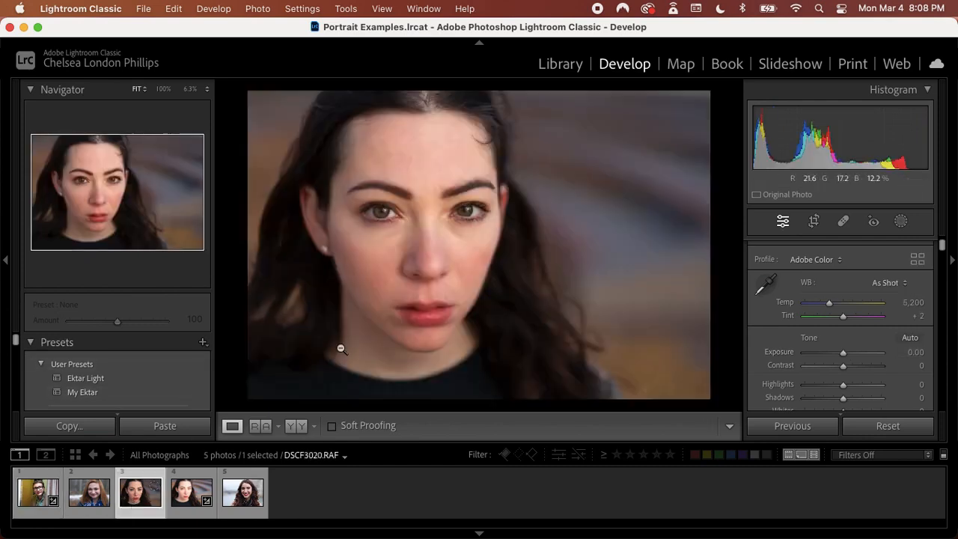
pyautogui.click(242, 498)
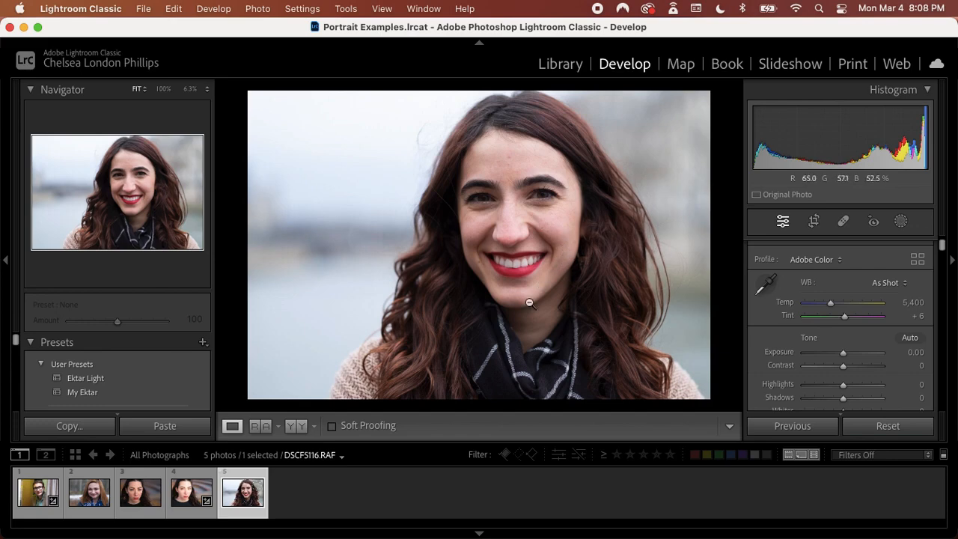
pyautogui.click(79, 498)
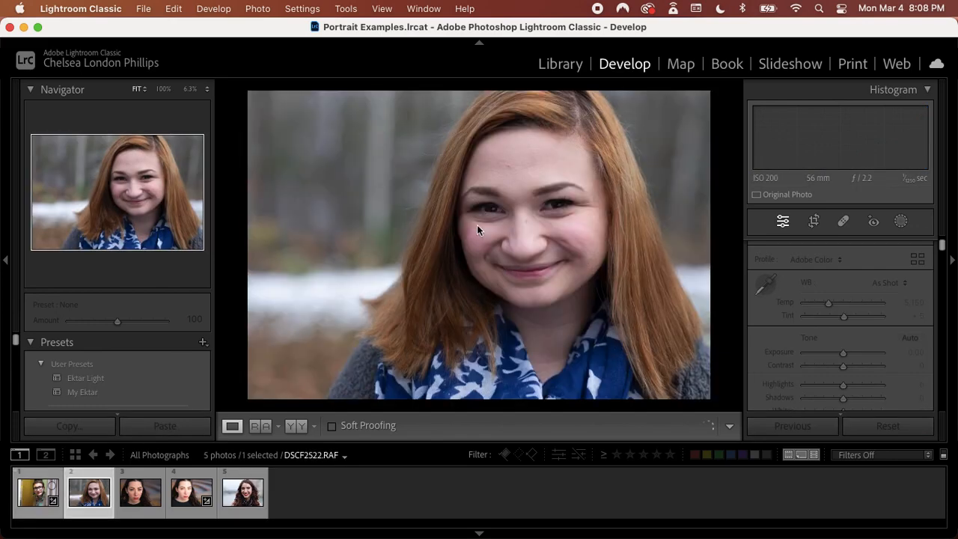
pyautogui.click(28, 500)
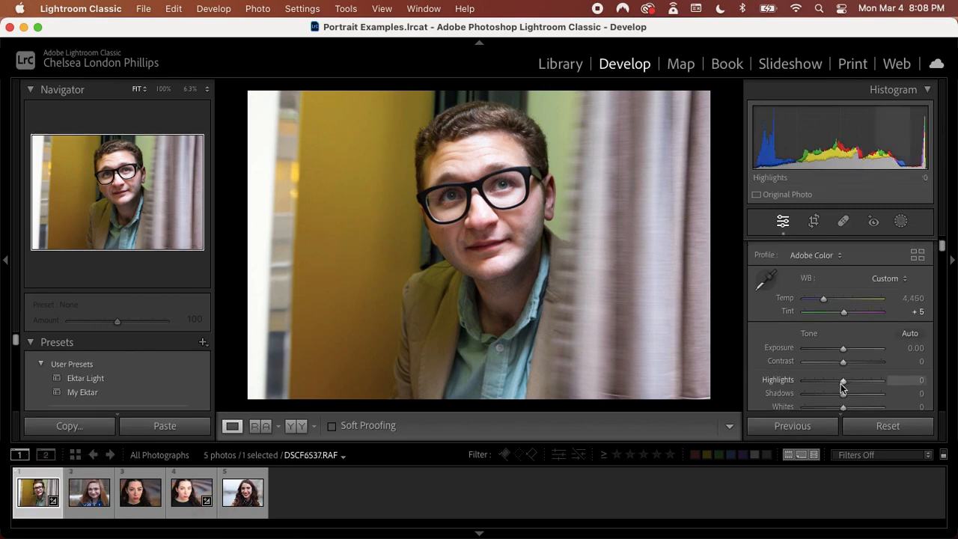
# Examine the Tone, Presence, Tone Curve and HSL hue, saturation and luminance settings available for the man's portrait
pyautogui.scroll(-2, 842, 386)
pyautogui.scroll(-12, 842, 361)
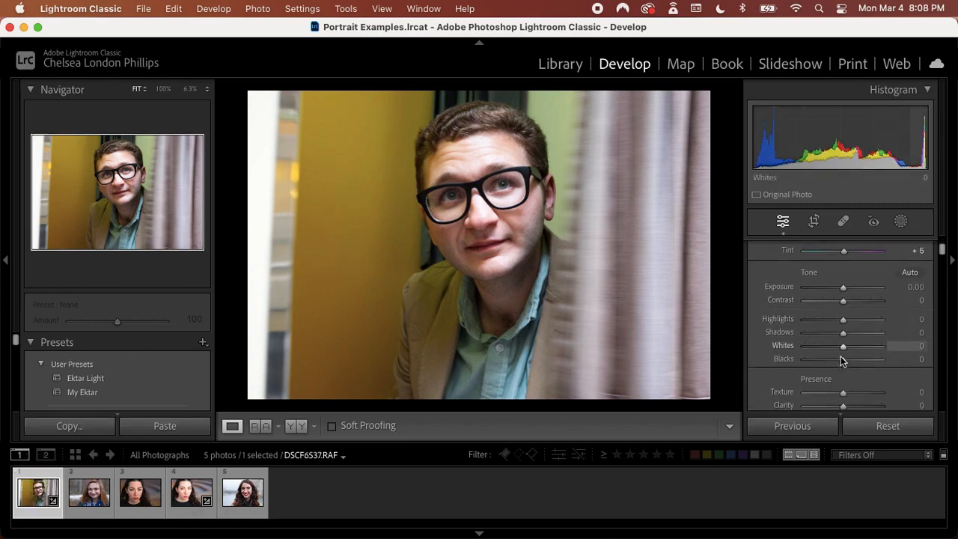
pyautogui.scroll(-10, 840, 362)
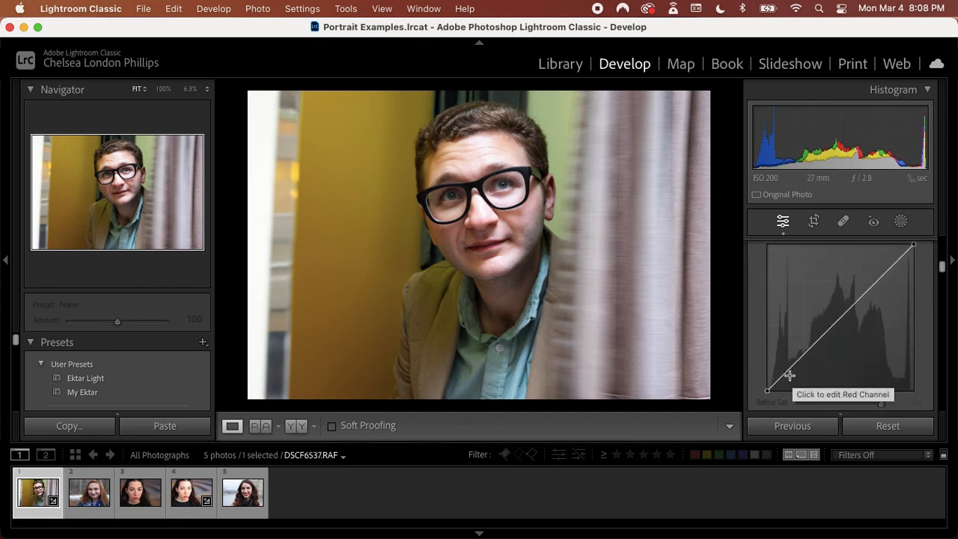
pyautogui.scroll(-8, 813, 353)
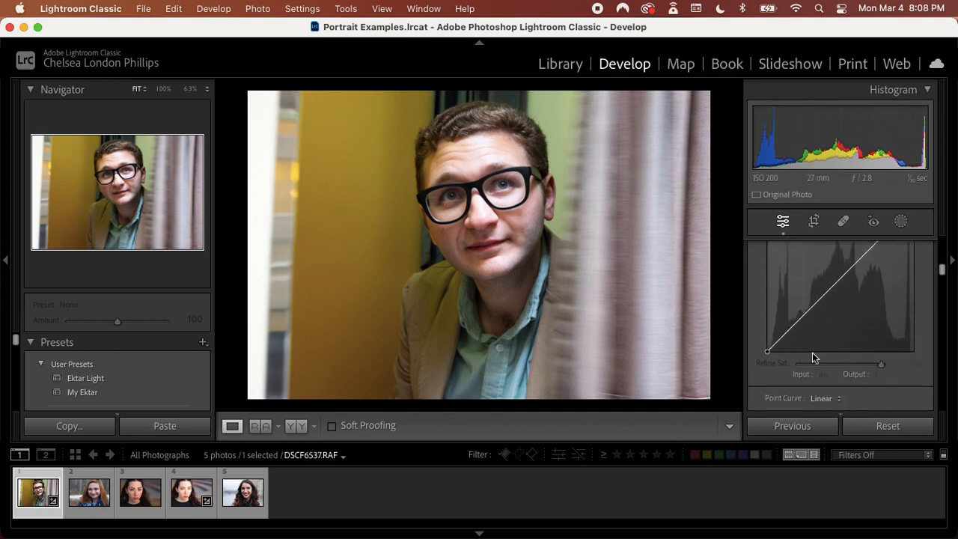
pyautogui.scroll(-4, 812, 353)
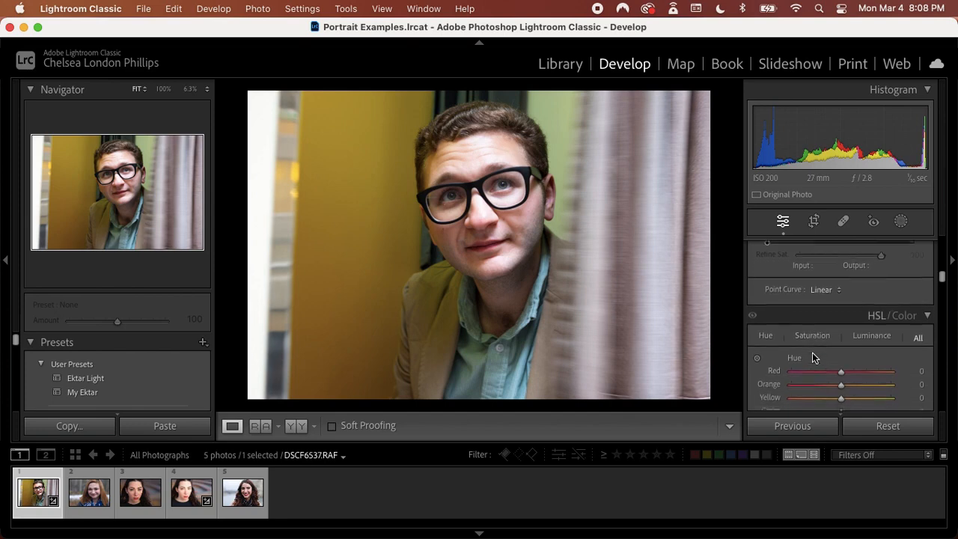
pyautogui.scroll(-3, 812, 352)
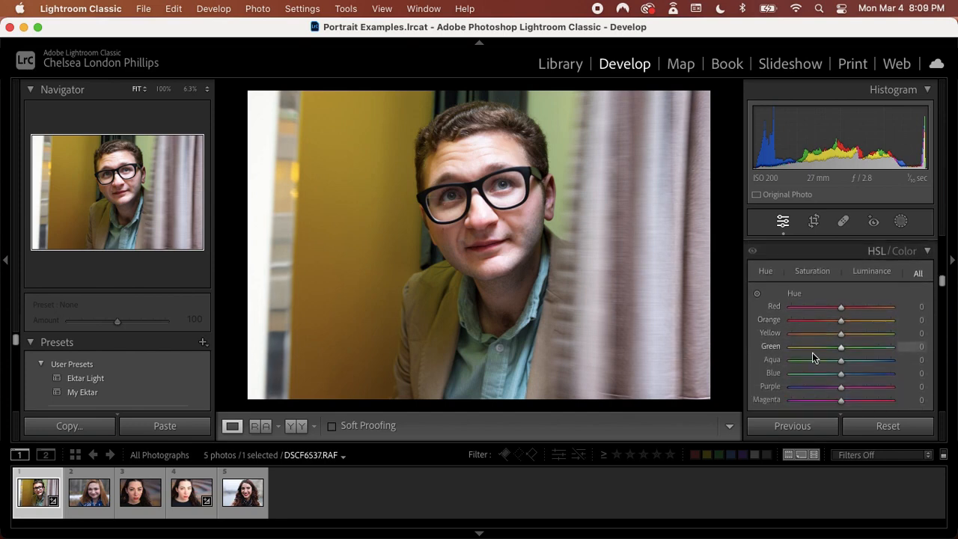
pyautogui.scroll(-4, 812, 352)
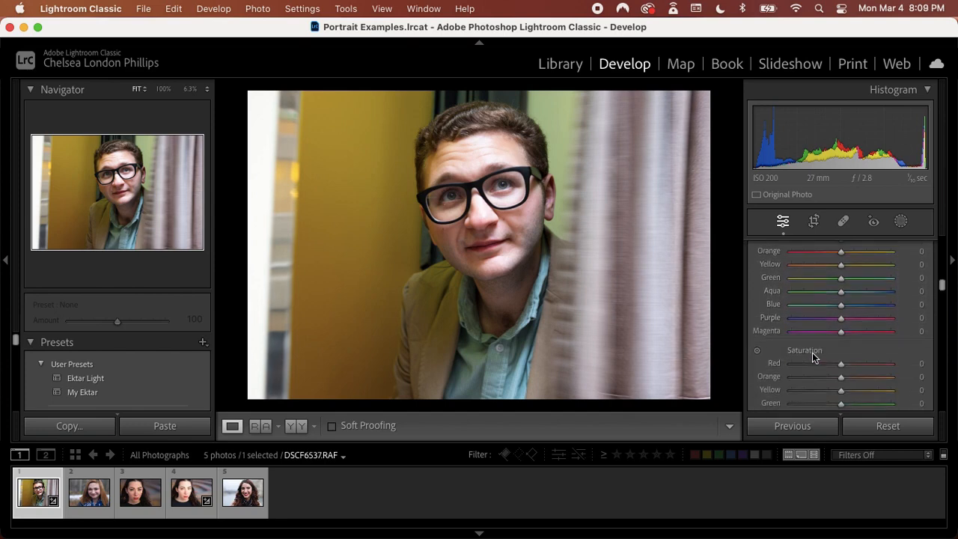
pyautogui.scroll(-3, 812, 357)
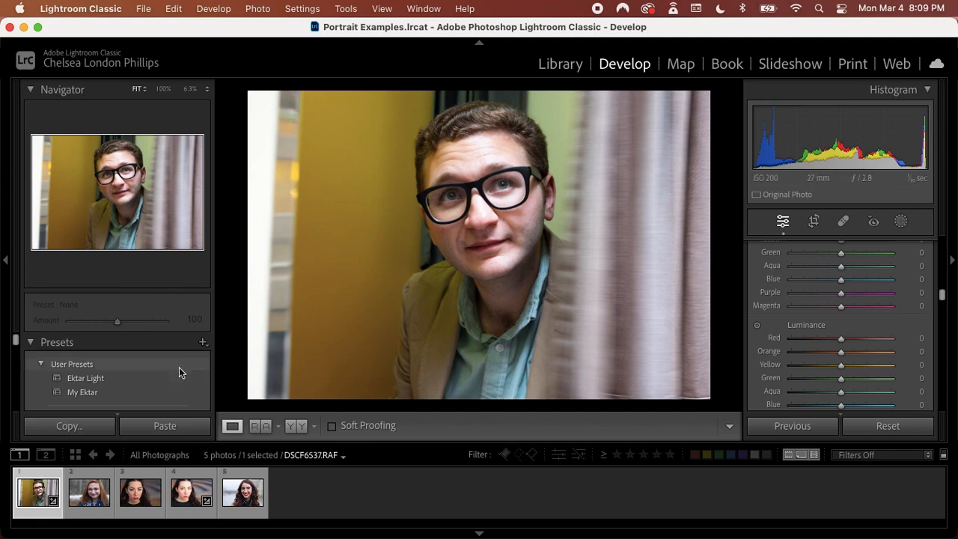
# Apply the 1b. Gold 200 film preset from Mastin Labs Kodak Everyday Original to the man's portrait
pyautogui.scroll(-2, 170, 372)
pyautogui.scroll(-2, 170, 372)
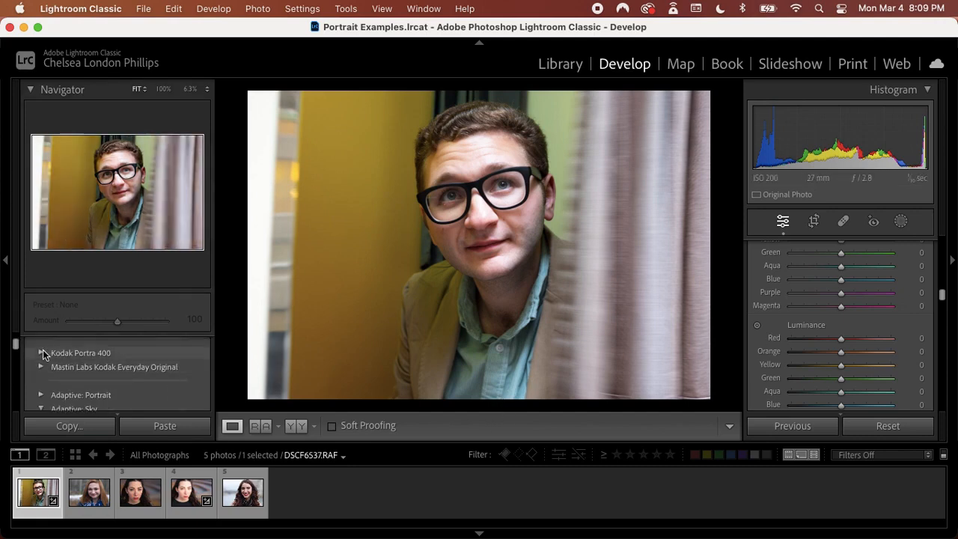
pyautogui.click(41, 367)
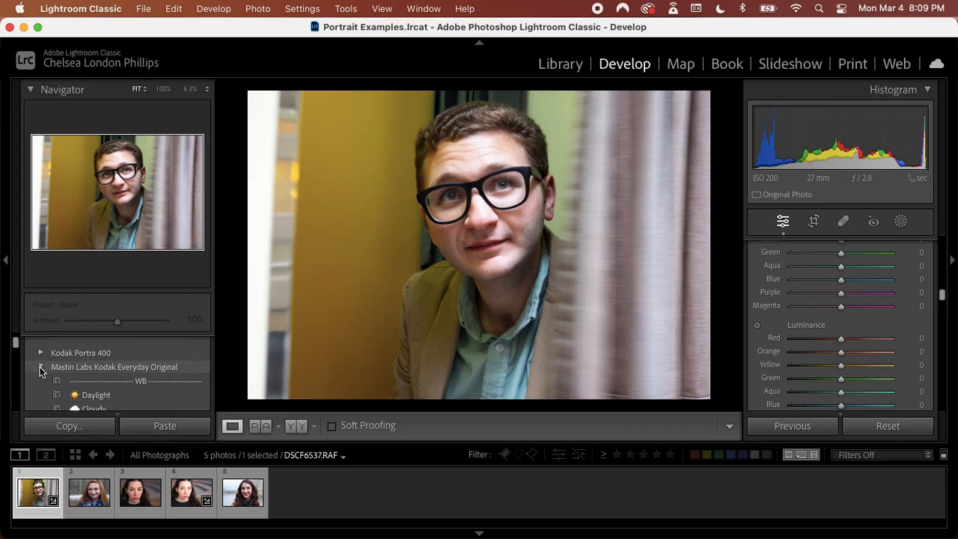
pyautogui.scroll(-5, 39, 367)
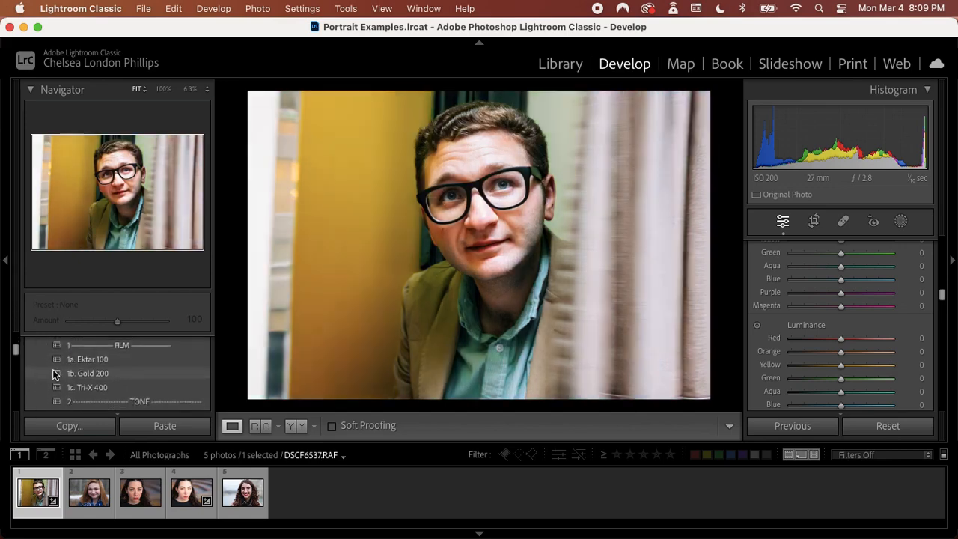
pyautogui.click(52, 369)
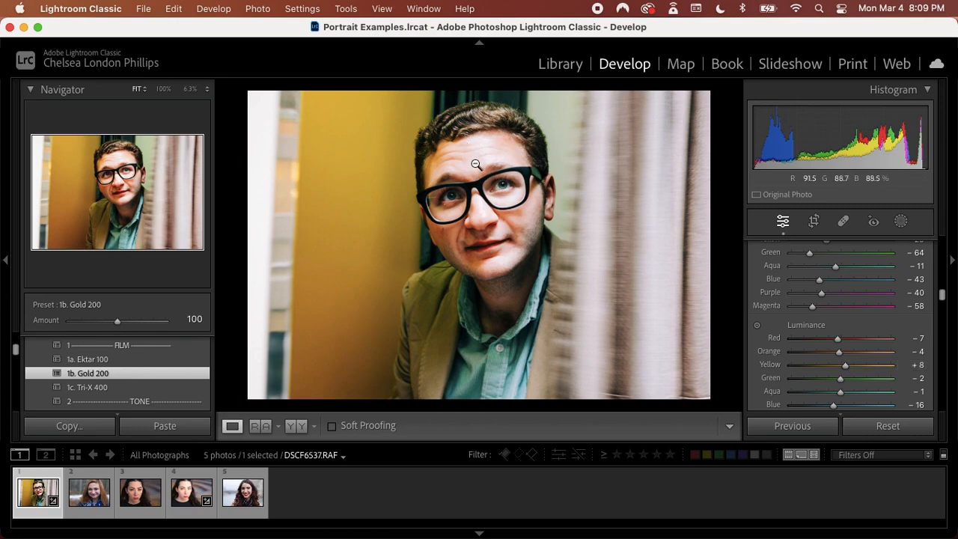
# Darken the man's skin with targeted luminance adjustment on his forehead to Red -26 and Orange -29, and compare with the original
pyautogui.click(757, 326)
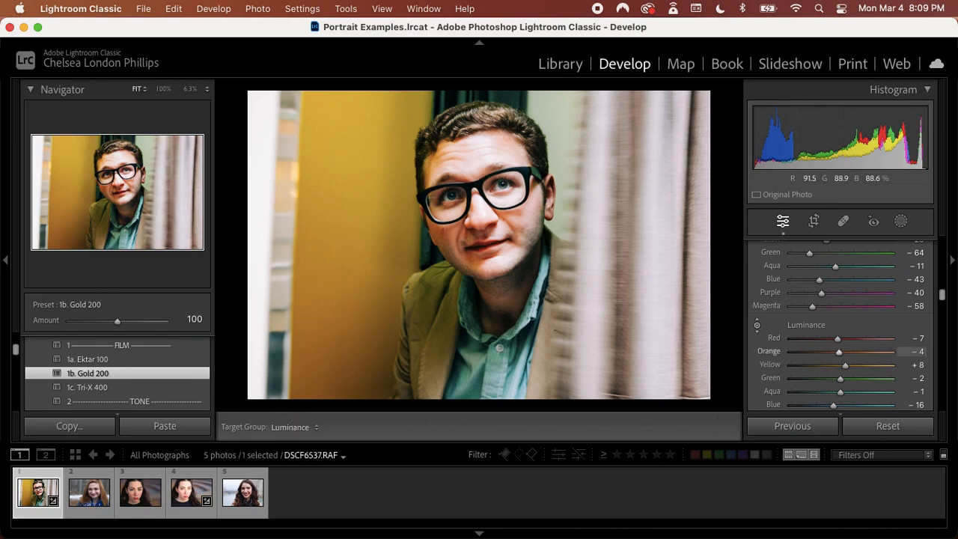
pyautogui.moveTo(479, 150); pyautogui.dragTo(479, 168)
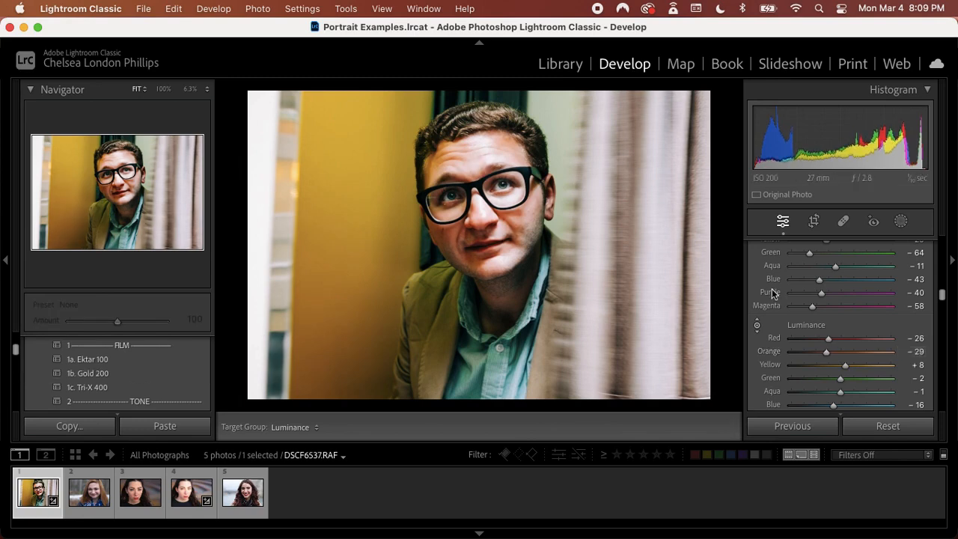
pyautogui.press('\\')
pyautogui.press('\\')
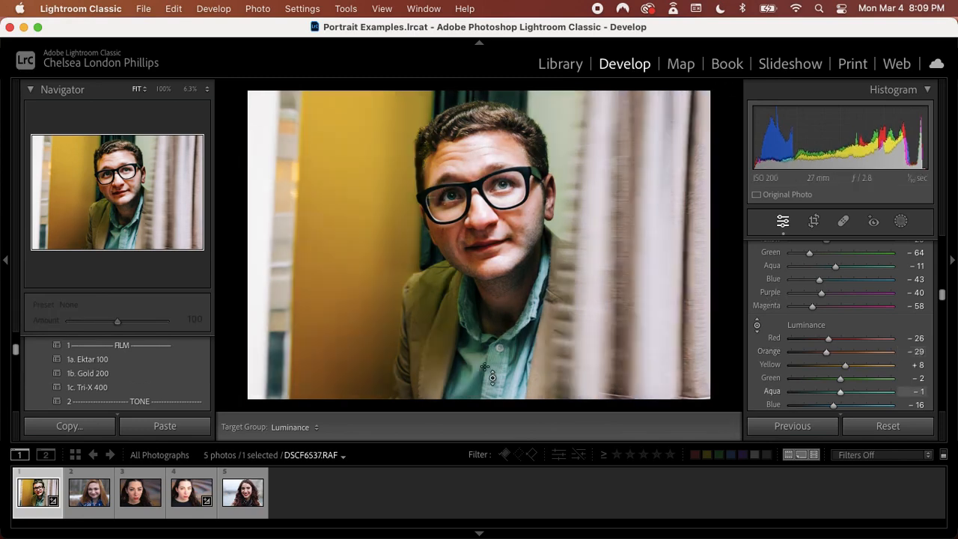
# Set the man's portrait Contrast to +2 and compare the photo before and after the edits
pyautogui.scroll(1, 832, 326)
pyautogui.scroll(10, 831, 325)
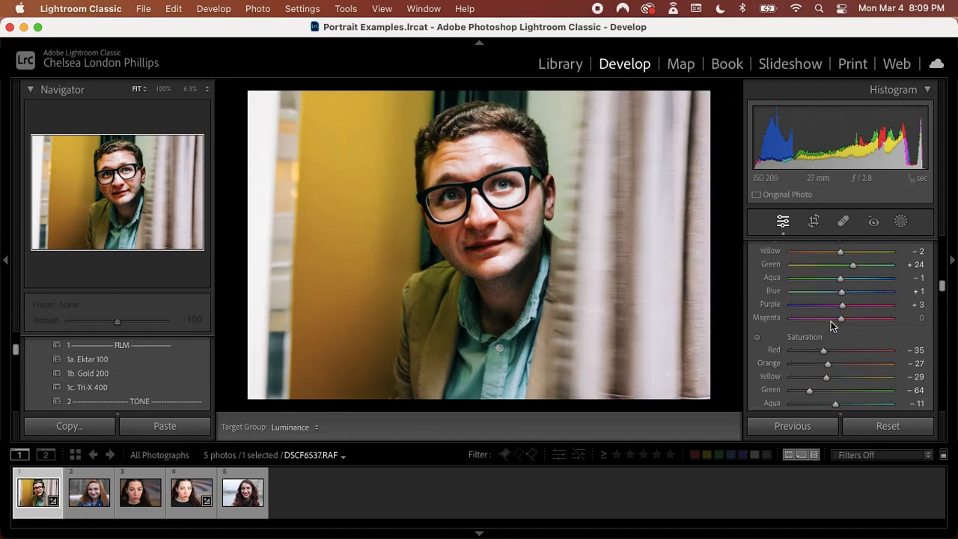
pyautogui.scroll(8, 831, 325)
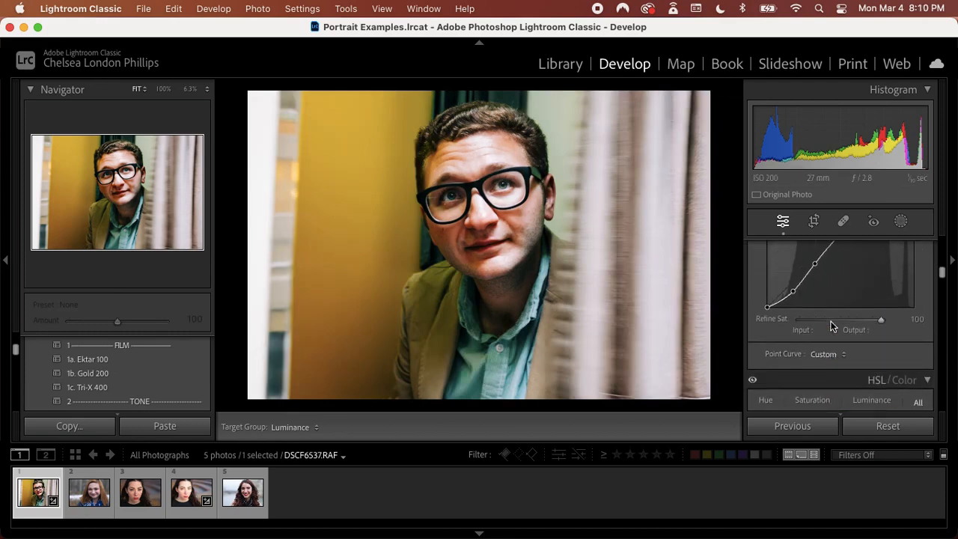
pyautogui.scroll(3, 831, 323)
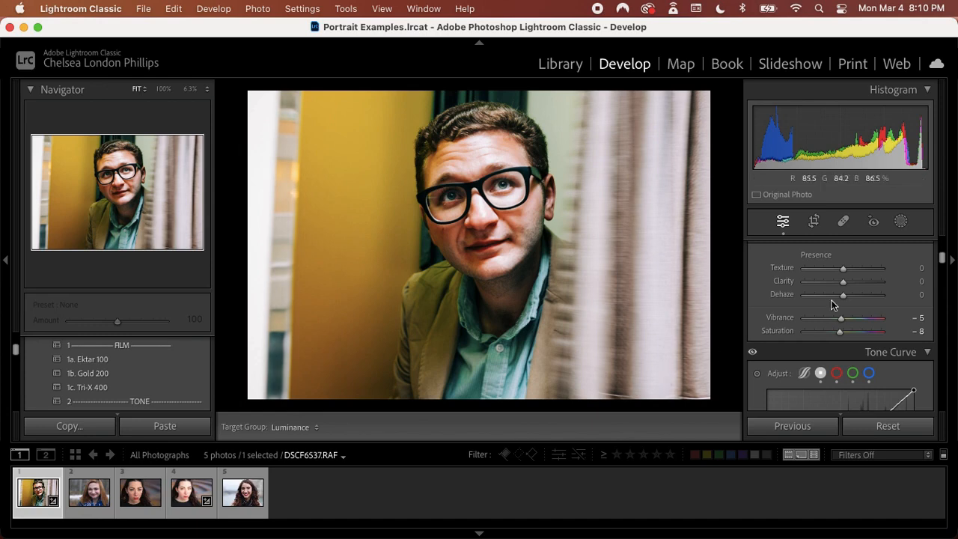
pyautogui.scroll(4, 832, 303)
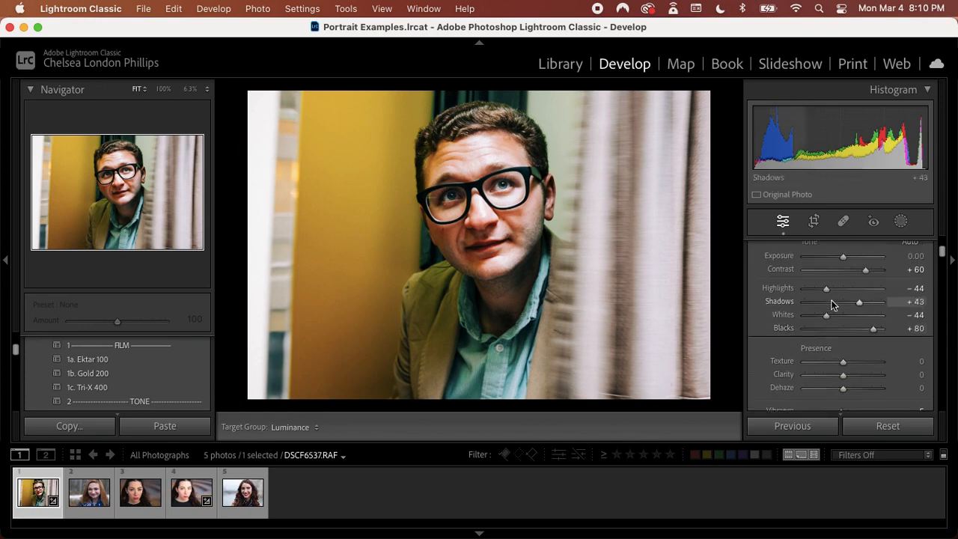
pyautogui.scroll(1, 853, 297)
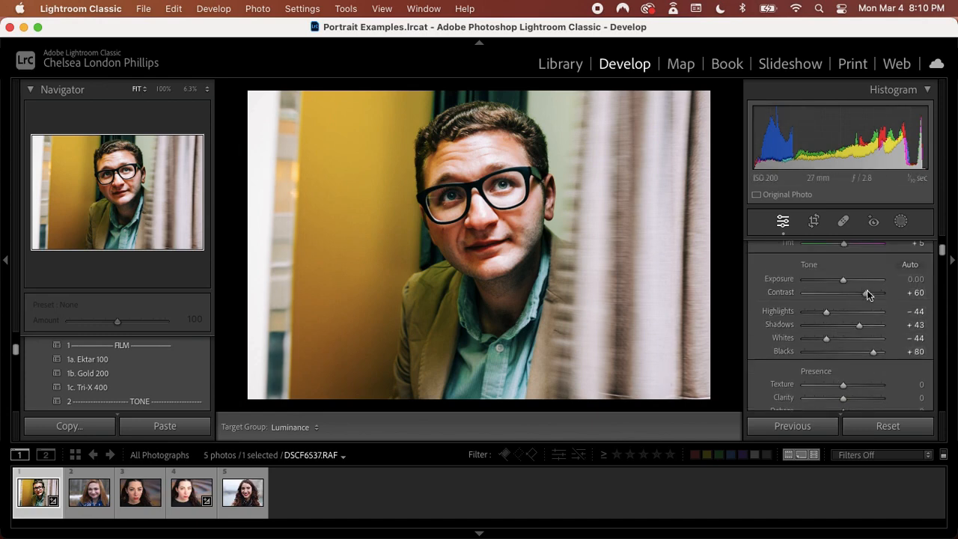
pyautogui.moveTo(867, 293); pyautogui.dragTo(846, 298)
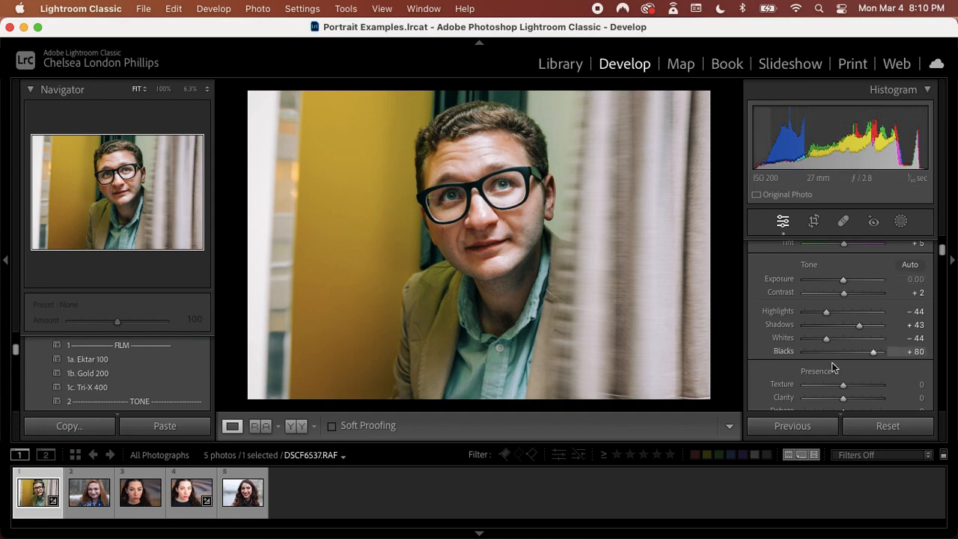
pyautogui.scroll(-5, 833, 367)
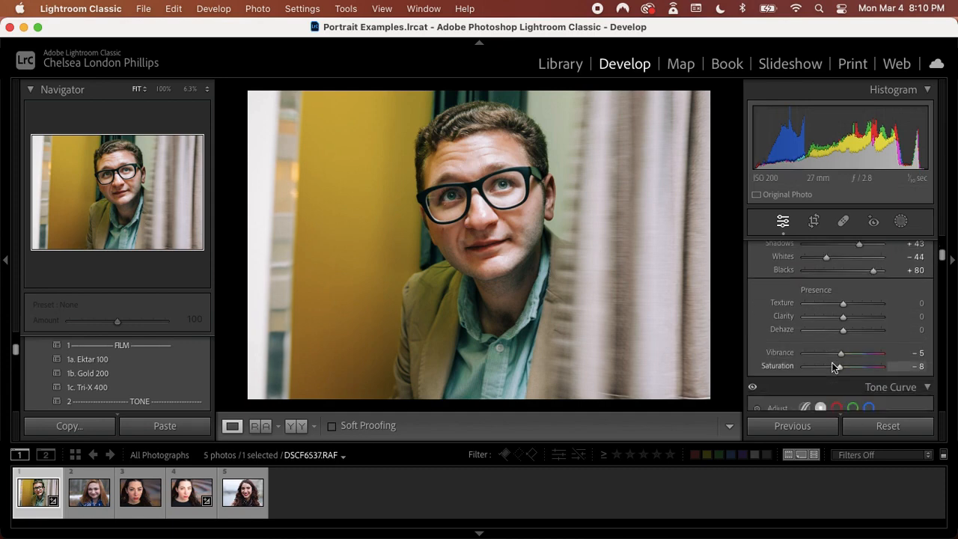
pyautogui.press('\\')
pyautogui.press('\\')
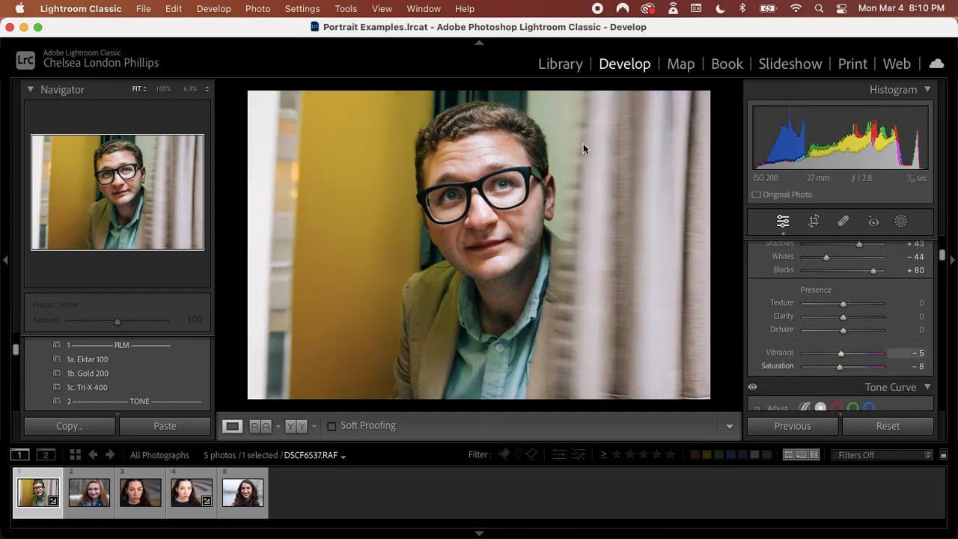
pyautogui.press('\\')
pyautogui.press('\\')
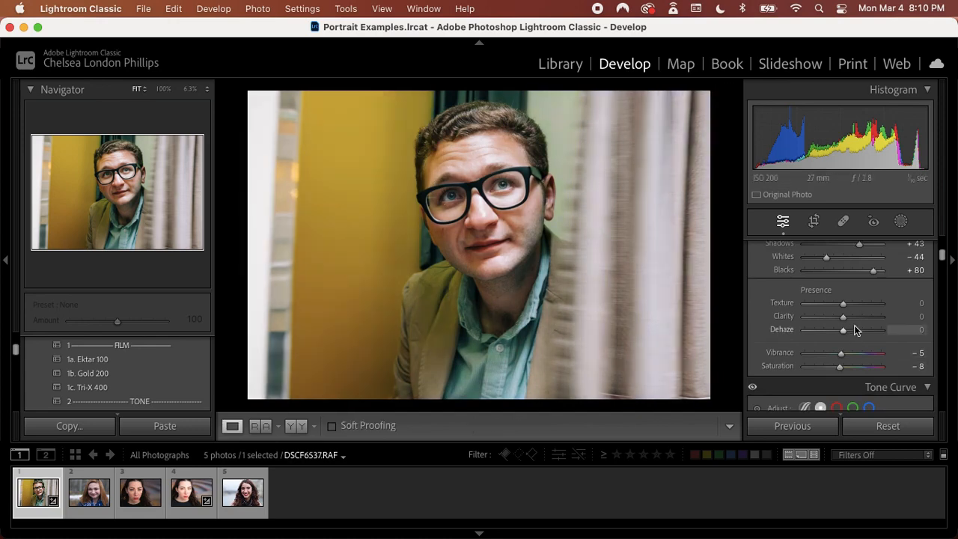
# Readjust the man's skin brightness with targeted luminance adjustment on his face to Red 0 and Orange -17
pyautogui.scroll(-1, 855, 324)
pyautogui.scroll(-10, 856, 324)
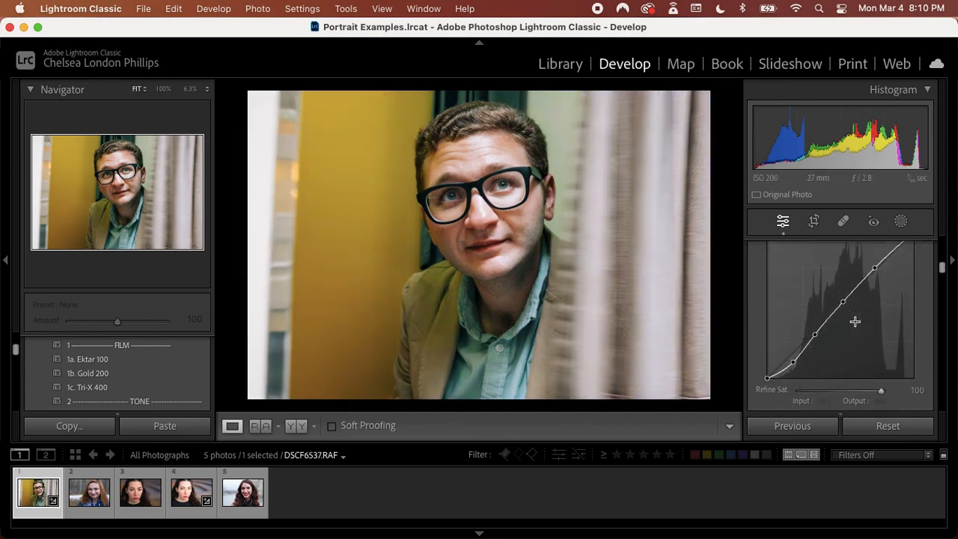
pyautogui.scroll(-15, 856, 324)
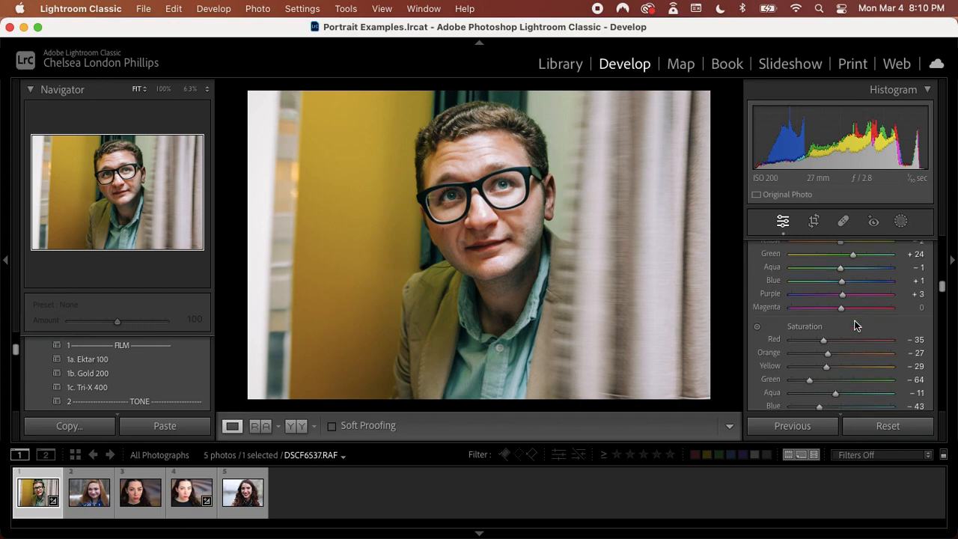
pyautogui.scroll(-8, 855, 324)
pyautogui.click(757, 323)
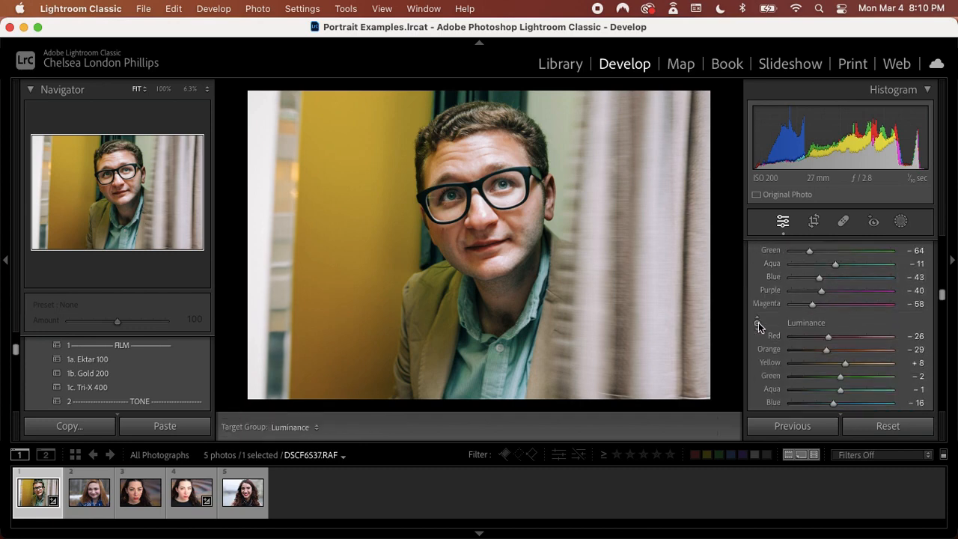
pyautogui.moveTo(521, 217); pyautogui.dragTo(521, 222)
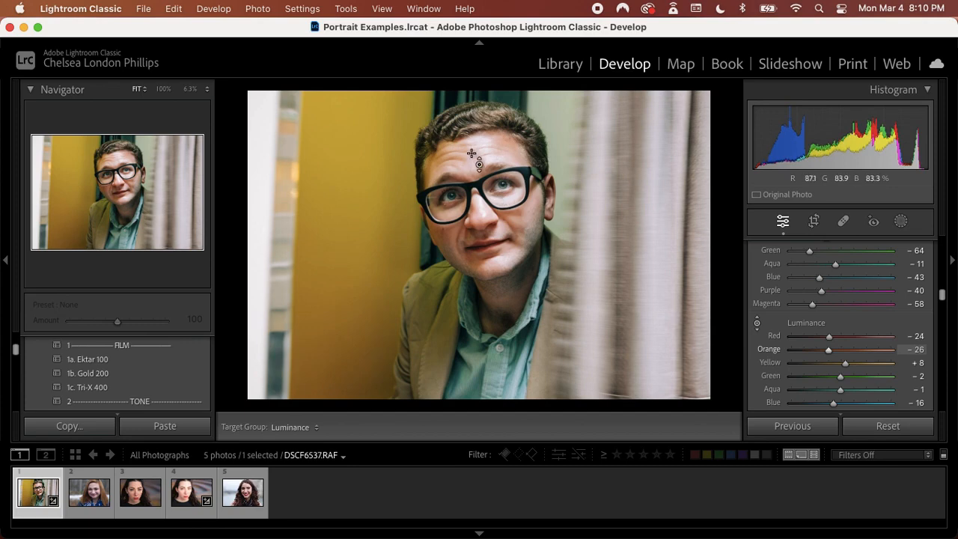
pyautogui.moveTo(490, 145); pyautogui.dragTo(462, 232)
pyautogui.moveTo(482, 156); pyautogui.dragTo(482, 135)
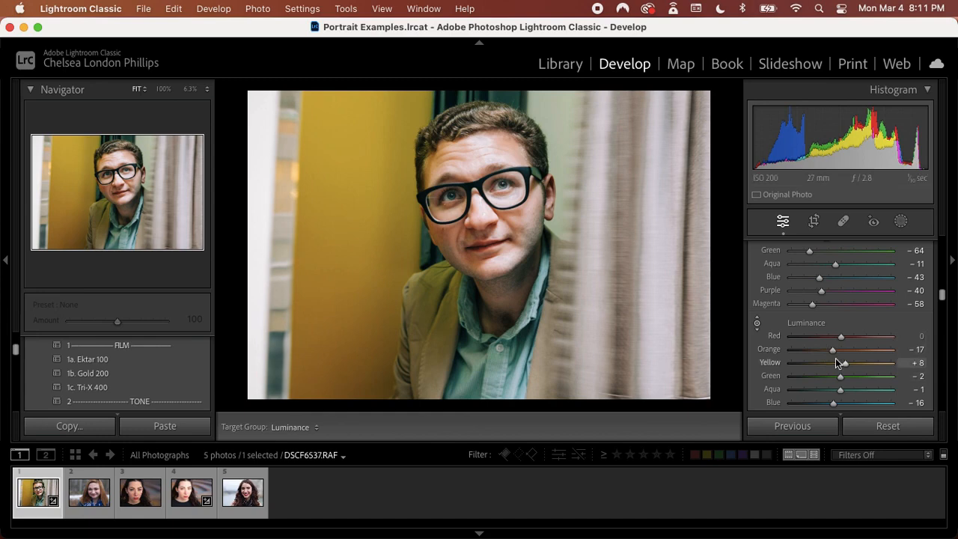
# Open the woman's portrait DSCF3020 and examine the irises, catchlights and skin around both eyes up close
pyautogui.click(136, 499)
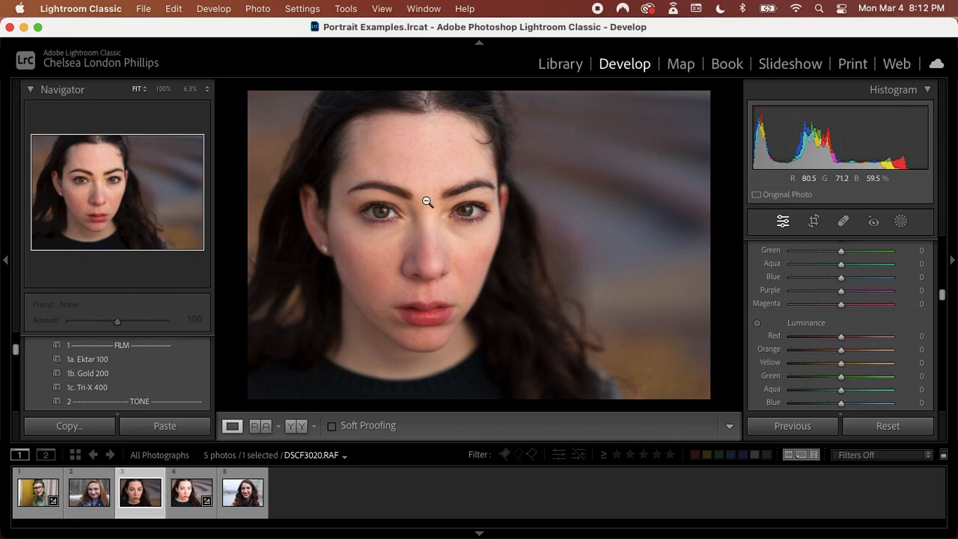
pyautogui.click(467, 200)
pyautogui.press('super+equal')
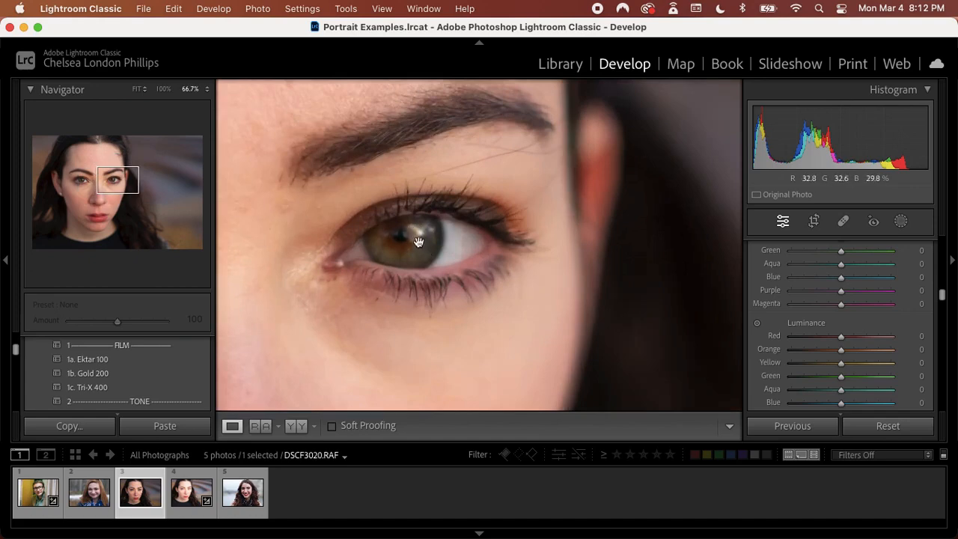
pyautogui.moveTo(342, 244); pyautogui.dragTo(622, 214)
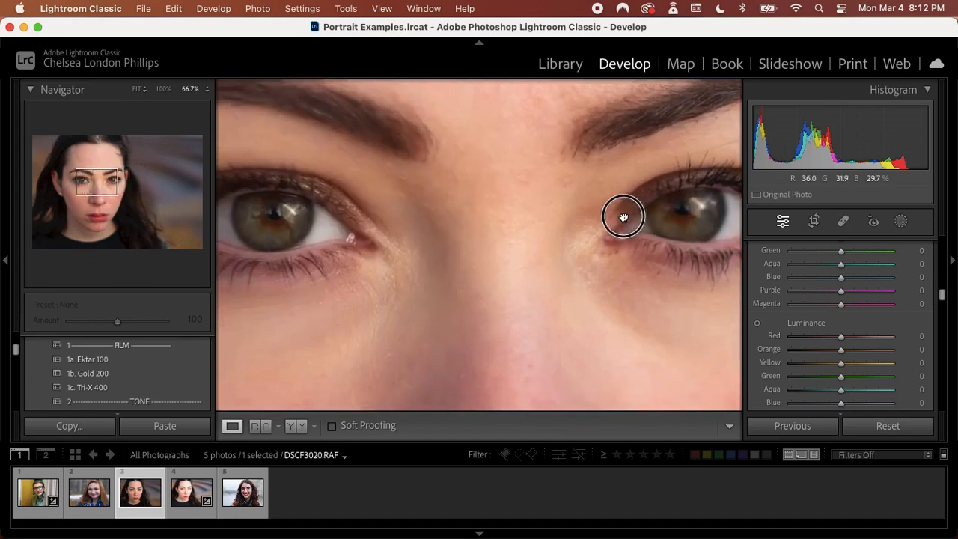
pyautogui.click(285, 213)
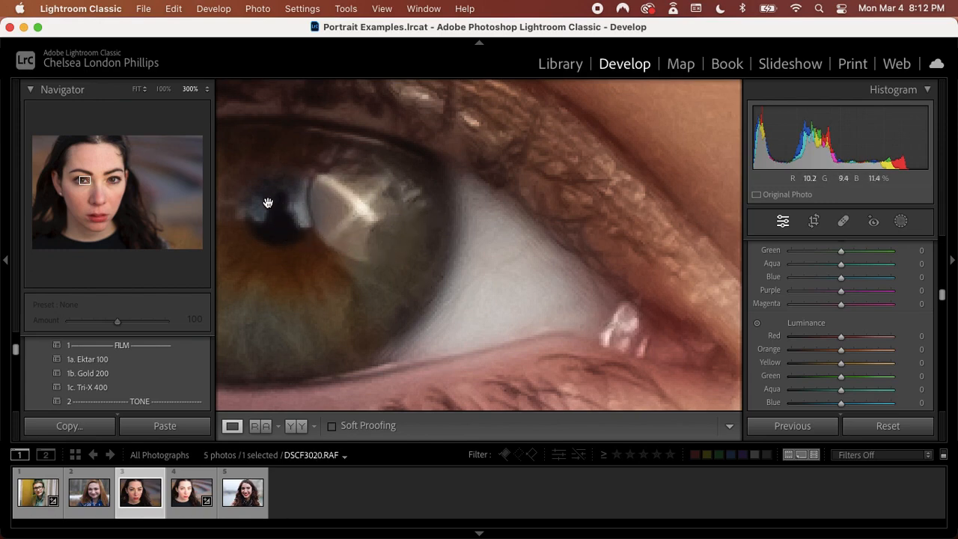
pyautogui.press('super+minus')
pyautogui.press('super+minus')
pyautogui.press('super+minus')
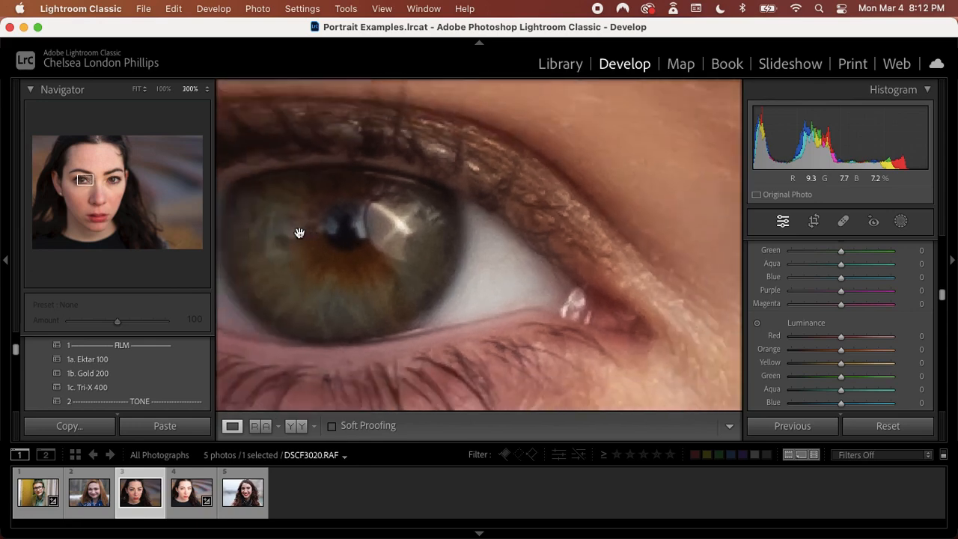
pyautogui.press('super+minus')
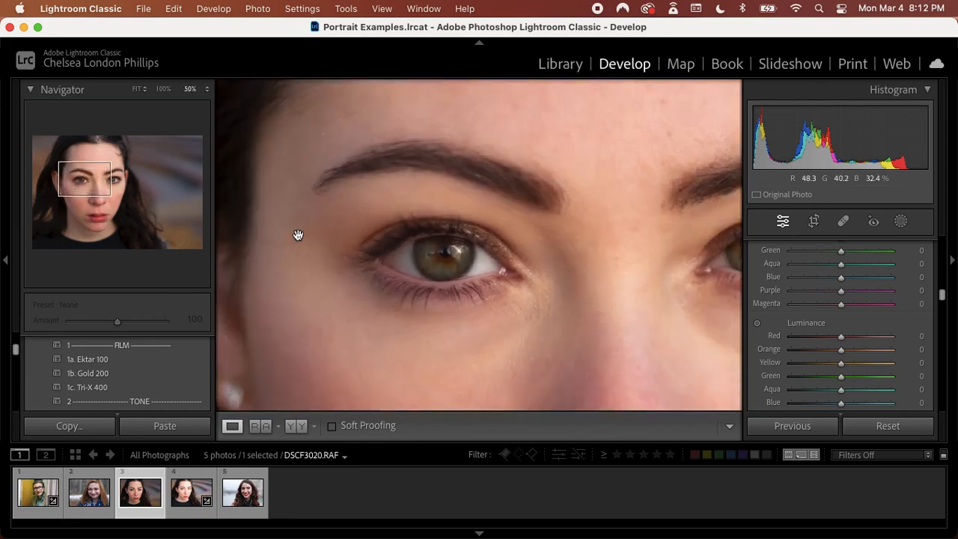
pyautogui.hscroll(1, 276, 275)
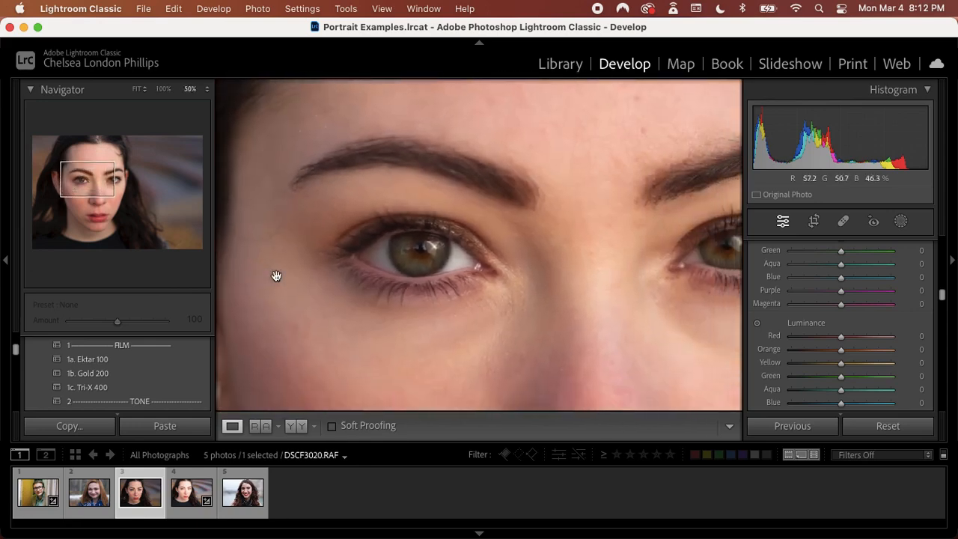
pyautogui.hscroll(2, 276, 276)
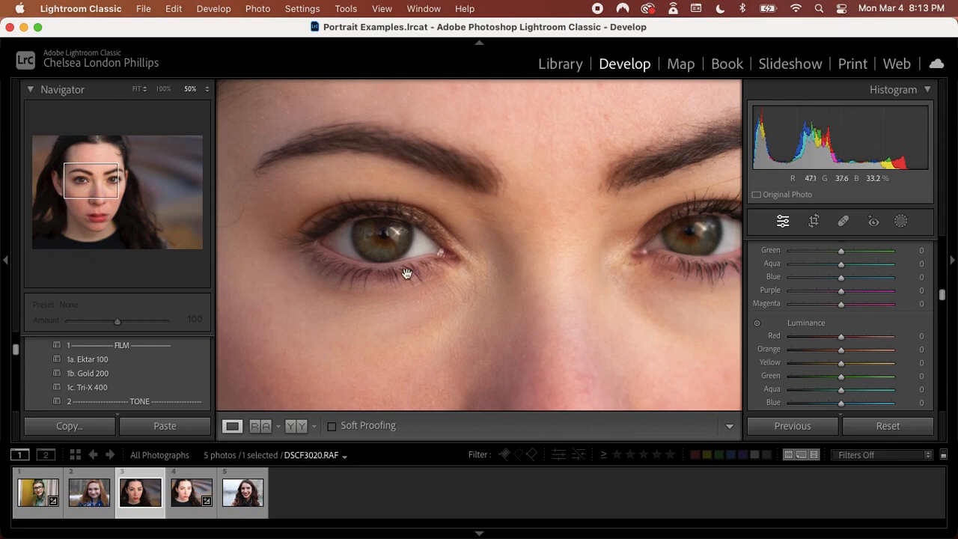
pyautogui.moveTo(406, 273); pyautogui.dragTo(359, 270)
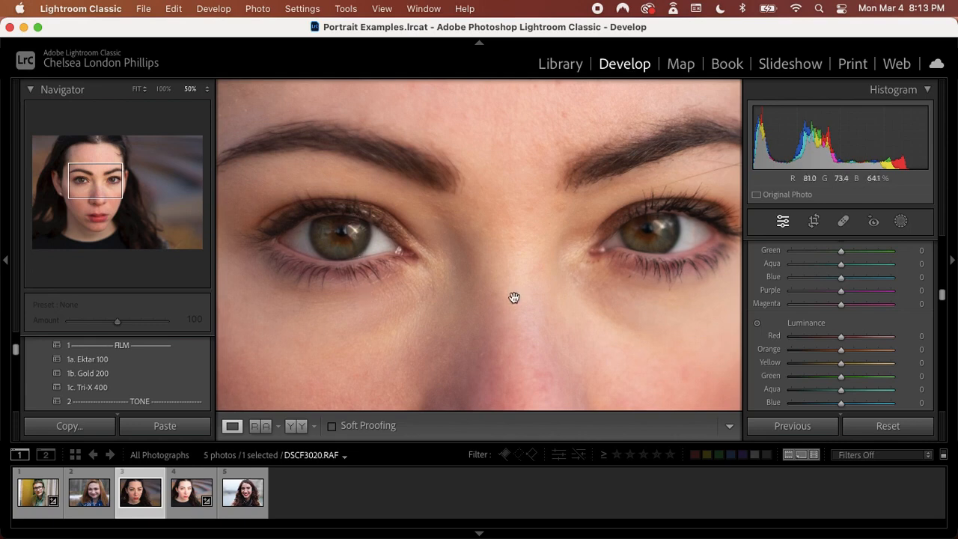
pyautogui.moveTo(515, 297); pyautogui.dragTo(537, 303)
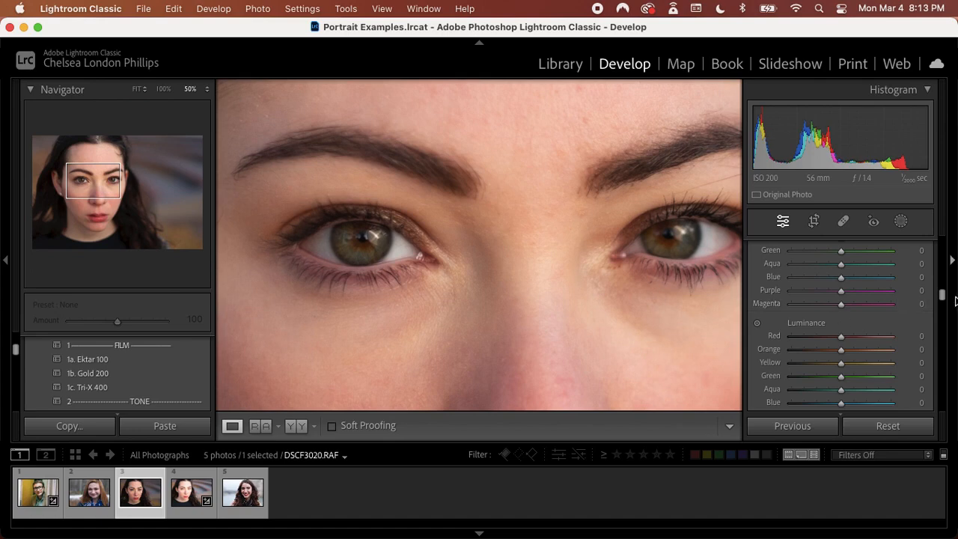
# Create a brush mask in DSCF3020 and paint over both of the woman's irises with brush size 5.0
pyautogui.click(901, 222)
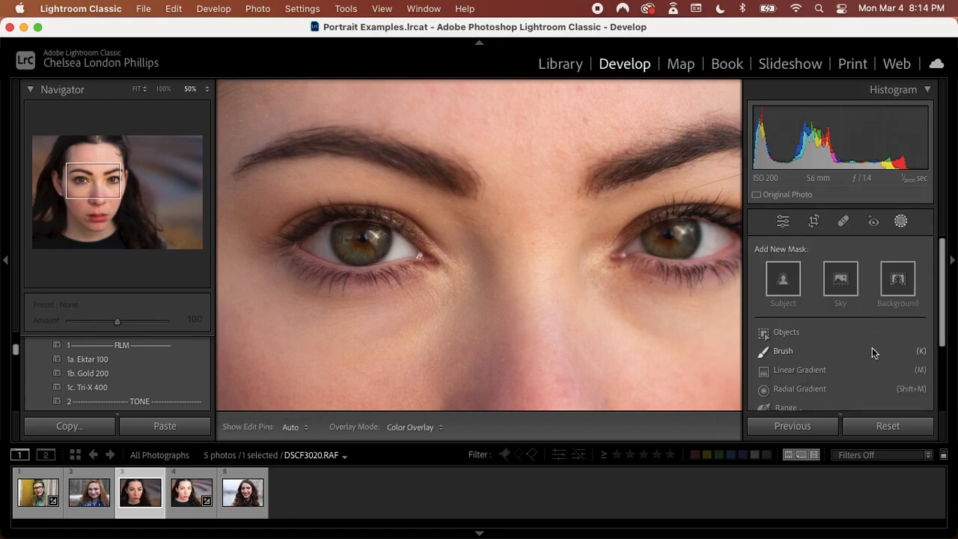
pyautogui.scroll(-5, 872, 353)
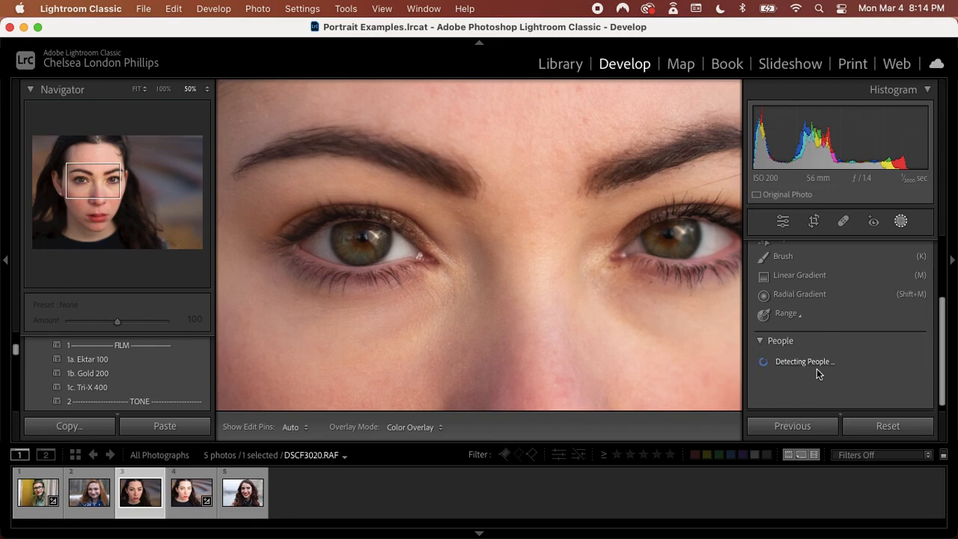
pyautogui.scroll(1, 817, 369)
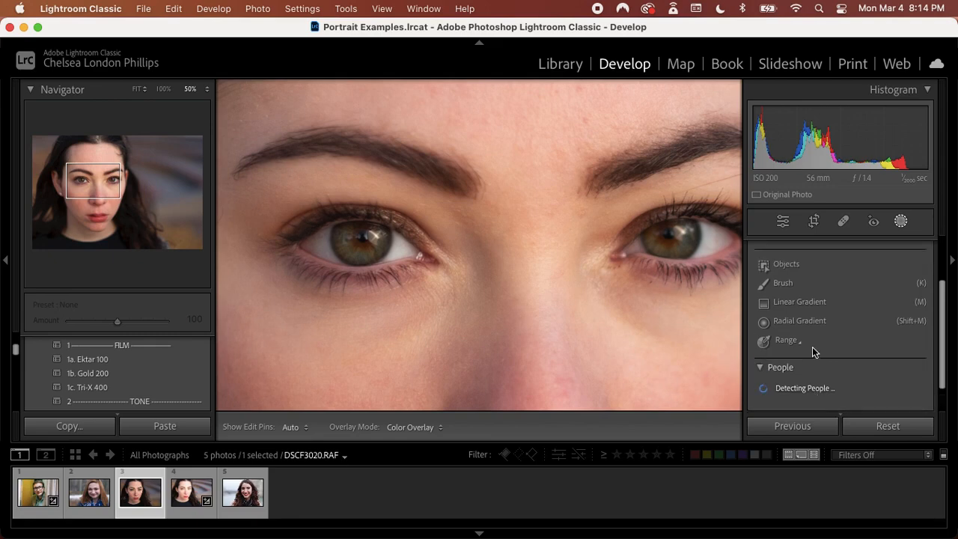
pyautogui.click(793, 282)
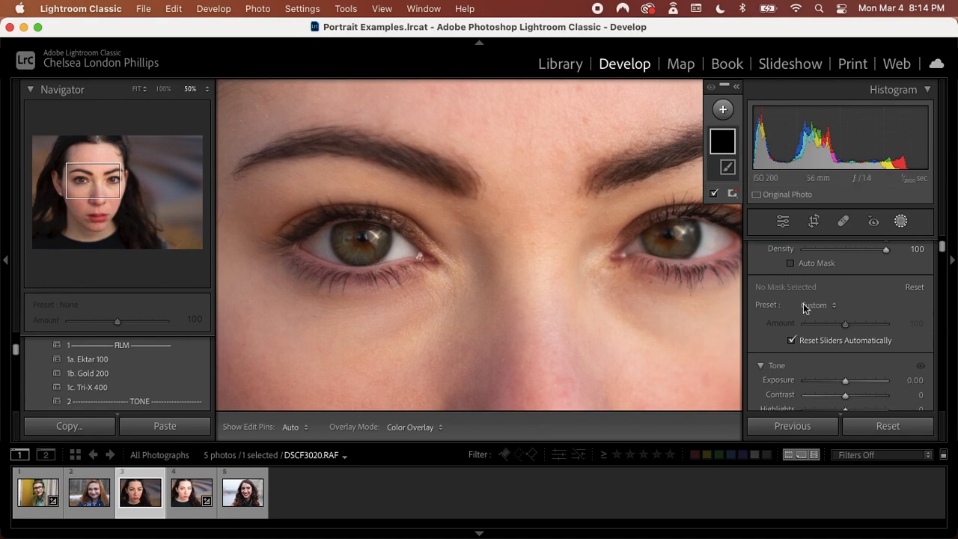
pyautogui.scroll(1, 809, 322)
pyautogui.scroll(-3, 809, 322)
pyautogui.scroll(6, 809, 322)
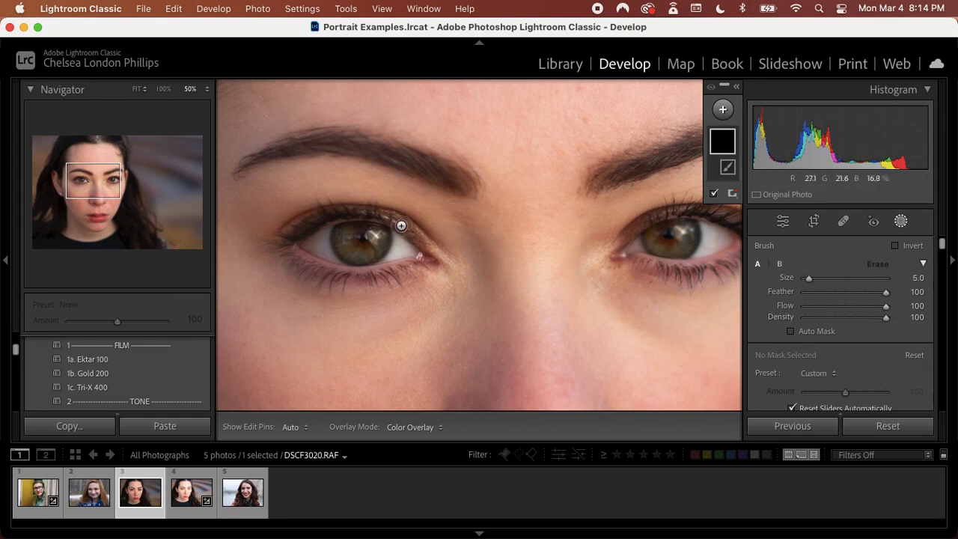
pyautogui.moveTo(346, 244)
pyautogui.mouseDown()
pyautogui.moveTo(360, 255)
pyautogui.moveTo(380, 231)
pyautogui.moveTo(364, 223)
pyautogui.moveTo(346, 232)
pyautogui.moveTo(352, 247)
pyautogui.moveTo(376, 245)
pyautogui.mouseUp()
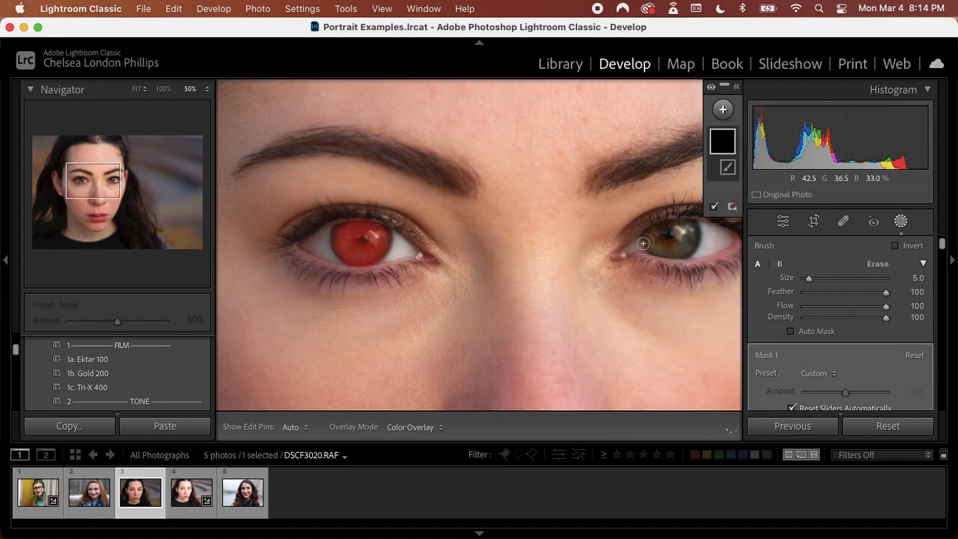
pyautogui.moveTo(643, 241)
pyautogui.mouseDown()
pyautogui.moveTo(684, 246)
pyautogui.moveTo(685, 233)
pyautogui.moveTo(669, 225)
pyautogui.moveTo(663, 245)
pyautogui.moveTo(689, 226)
pyautogui.mouseUp()
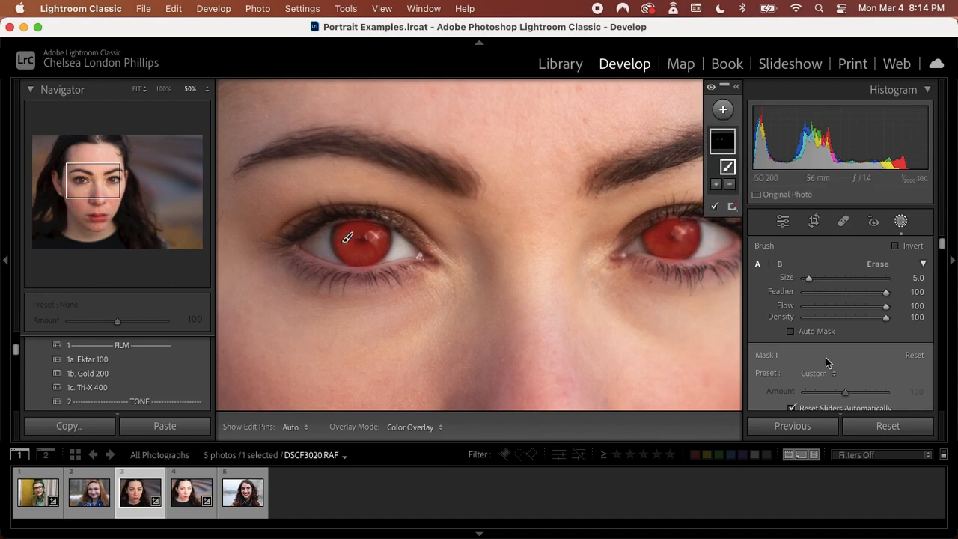
pyautogui.scroll(-5, 827, 362)
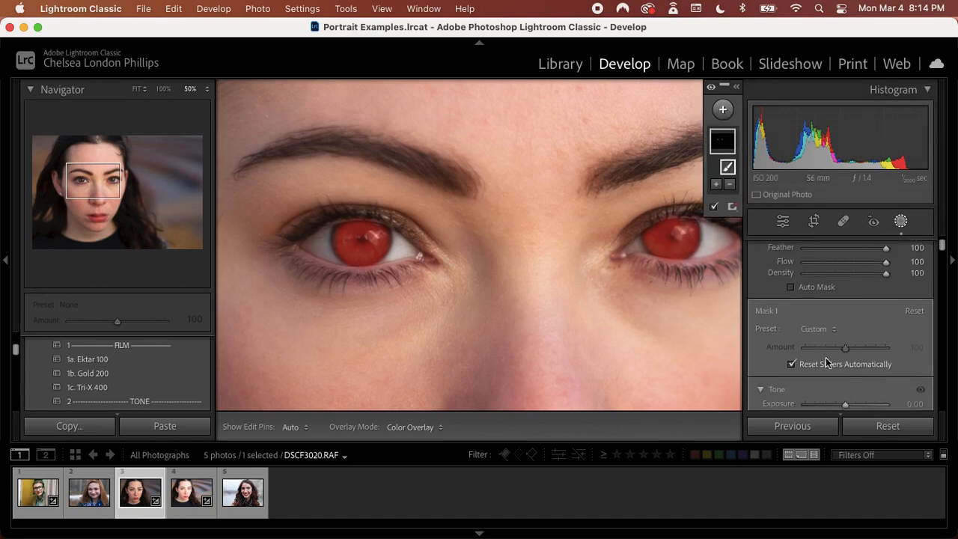
# Set the iris mask's Highlights to 31 and Whites to 90
pyautogui.scroll(-2, 827, 362)
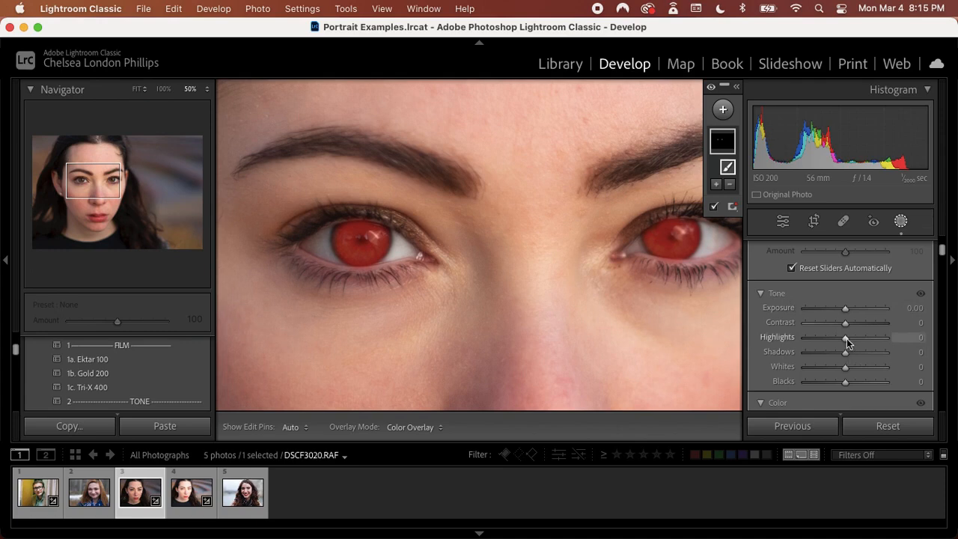
pyautogui.moveTo(847, 338); pyautogui.dragTo(792, 367)
pyautogui.moveTo(902, 368)
pyautogui.mouseDown()
pyautogui.moveTo(915, 367)
pyautogui.moveTo(888, 364)
pyautogui.mouseUp()
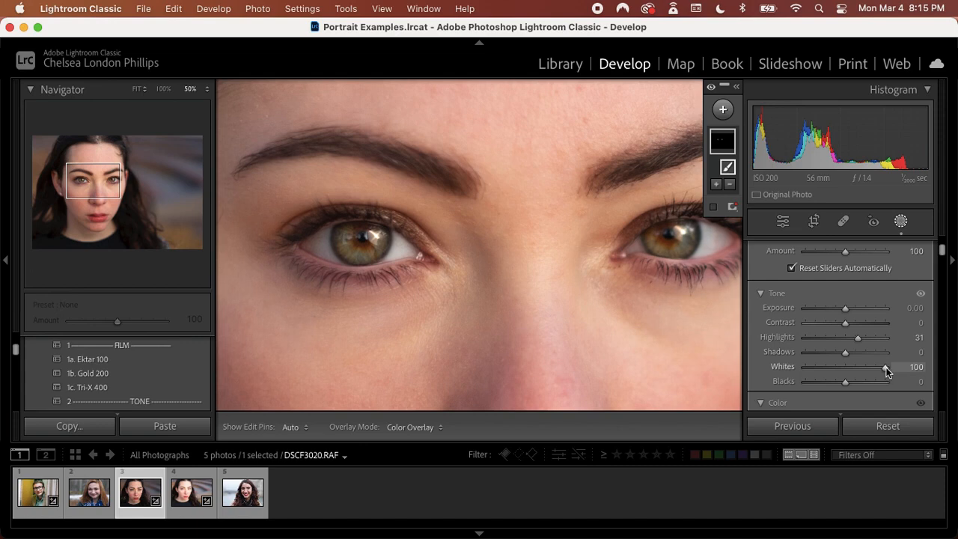
pyautogui.moveTo(887, 367)
pyautogui.mouseDown()
pyautogui.moveTo(830, 361)
pyautogui.moveTo(898, 364)
pyautogui.moveTo(878, 368)
pyautogui.mouseUp()
pyautogui.moveTo(881, 371)
pyautogui.mouseDown()
pyautogui.moveTo(887, 367)
pyautogui.moveTo(834, 364)
pyautogui.moveTo(883, 368)
pyautogui.mouseUp()
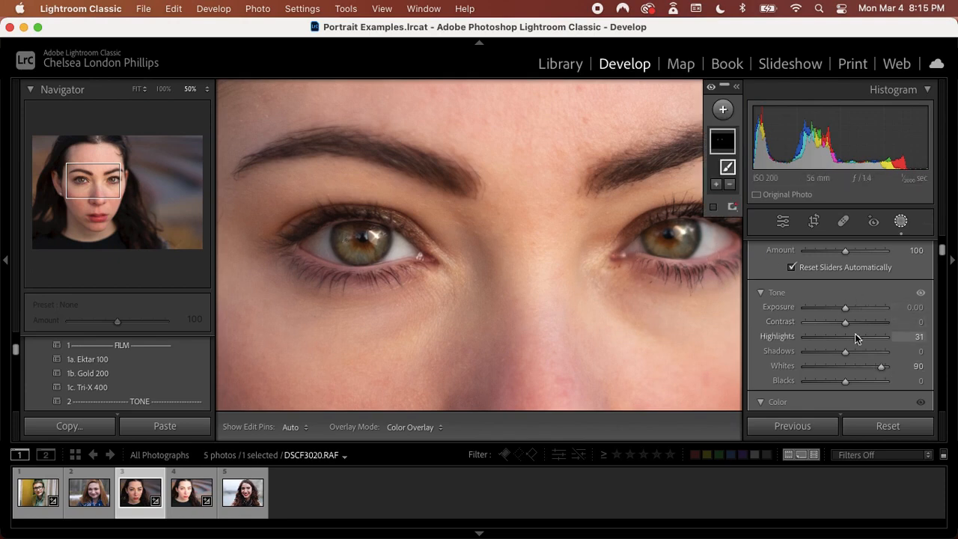
# Raise both Highlights and Whites of the iris mask to 100
pyautogui.scroll(-3, 855, 333)
pyautogui.moveTo(877, 336); pyautogui.dragTo(877, 337)
pyautogui.moveTo(859, 306); pyautogui.dragTo(909, 346)
pyautogui.scroll(-3, 860, 357)
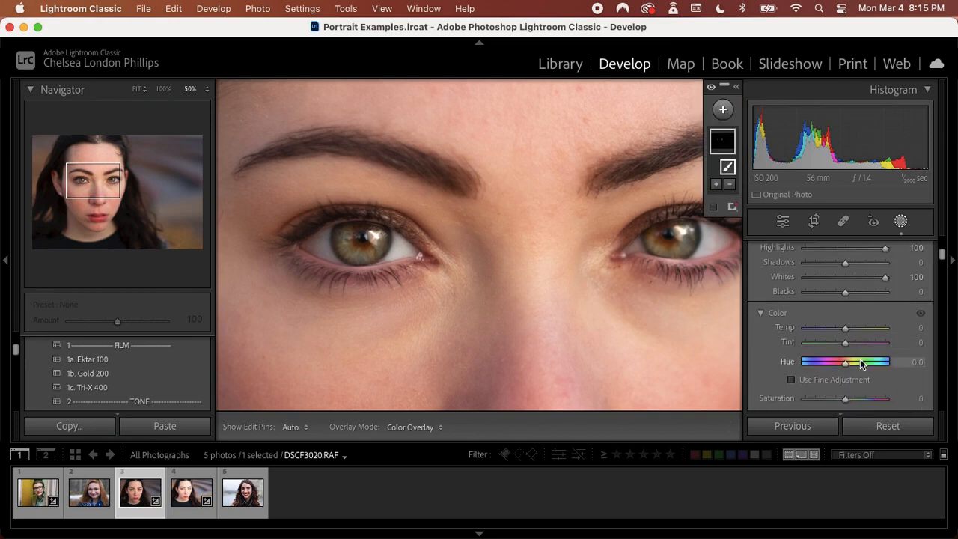
# Set the iris mask's Texture to 26, Clarity to 5 and Sharpness to 100
pyautogui.scroll(-6, 860, 362)
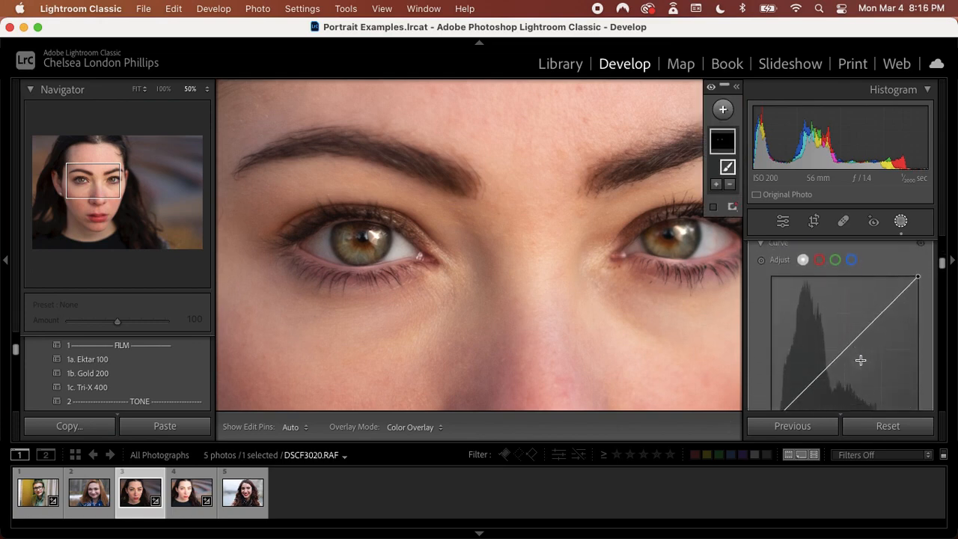
pyautogui.scroll(-6, 861, 360)
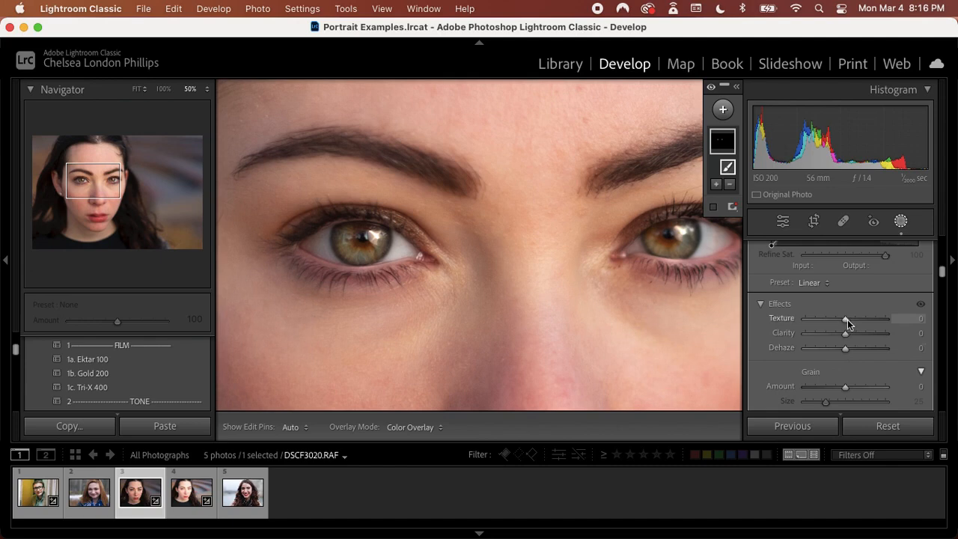
pyautogui.moveTo(847, 320); pyautogui.dragTo(852, 321)
pyautogui.scroll(-2, 853, 321)
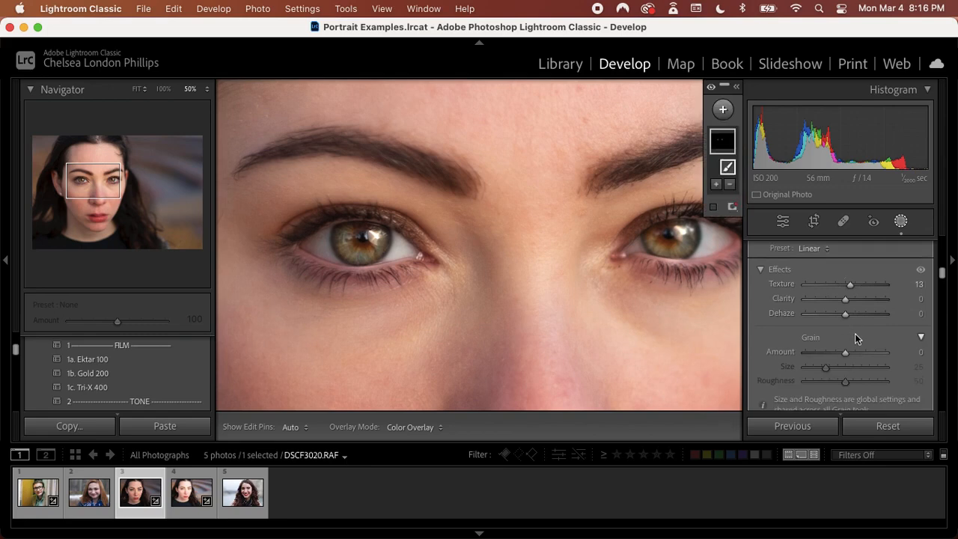
pyautogui.scroll(-5, 855, 338)
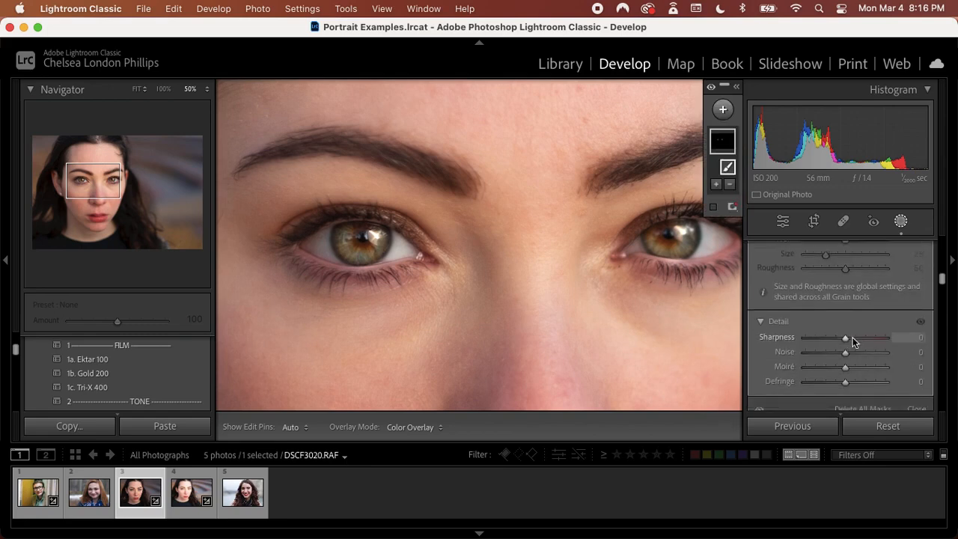
pyautogui.scroll(6, 854, 336)
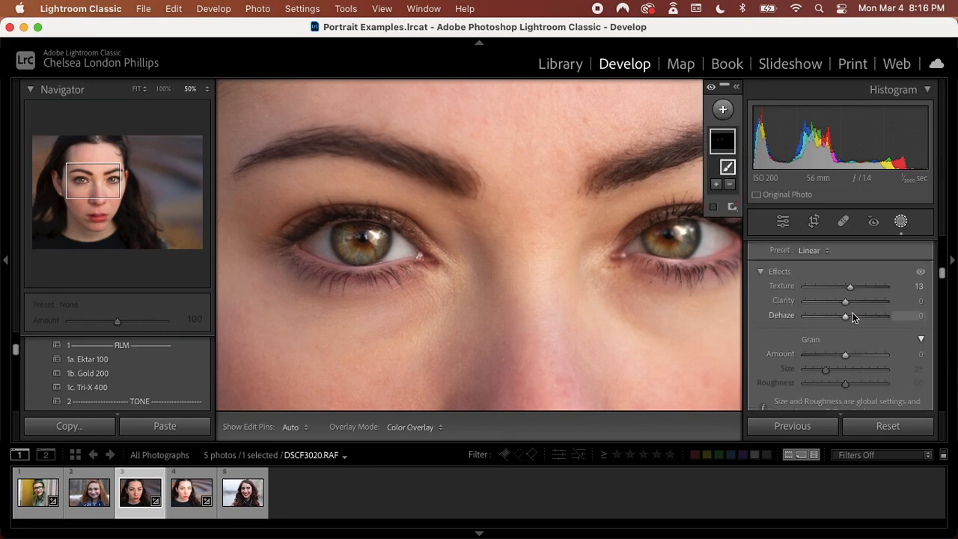
pyautogui.moveTo(846, 301)
pyautogui.mouseDown()
pyautogui.moveTo(898, 313)
pyautogui.moveTo(800, 305)
pyautogui.moveTo(886, 311)
pyautogui.moveTo(829, 303)
pyautogui.moveTo(850, 307)
pyautogui.moveTo(858, 294)
pyautogui.mouseUp()
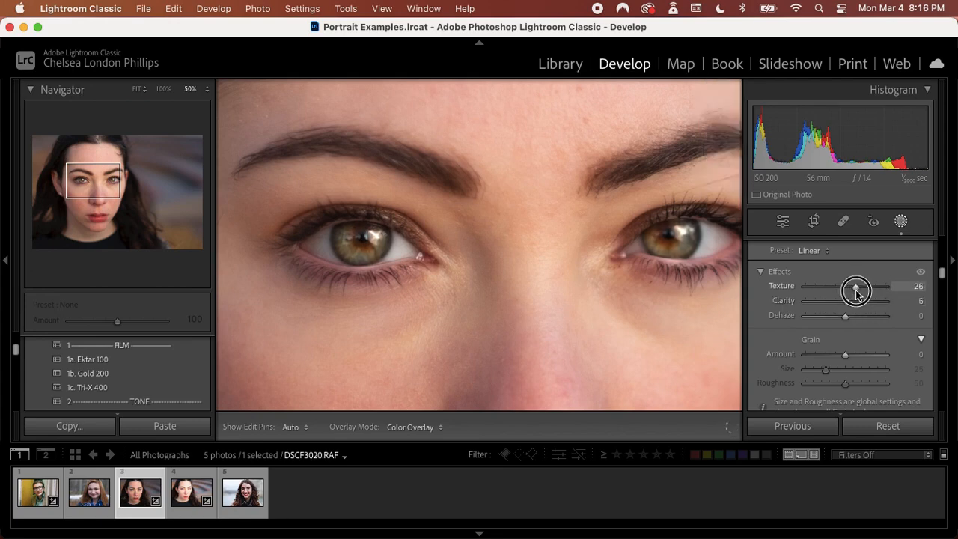
pyautogui.scroll(-5, 855, 290)
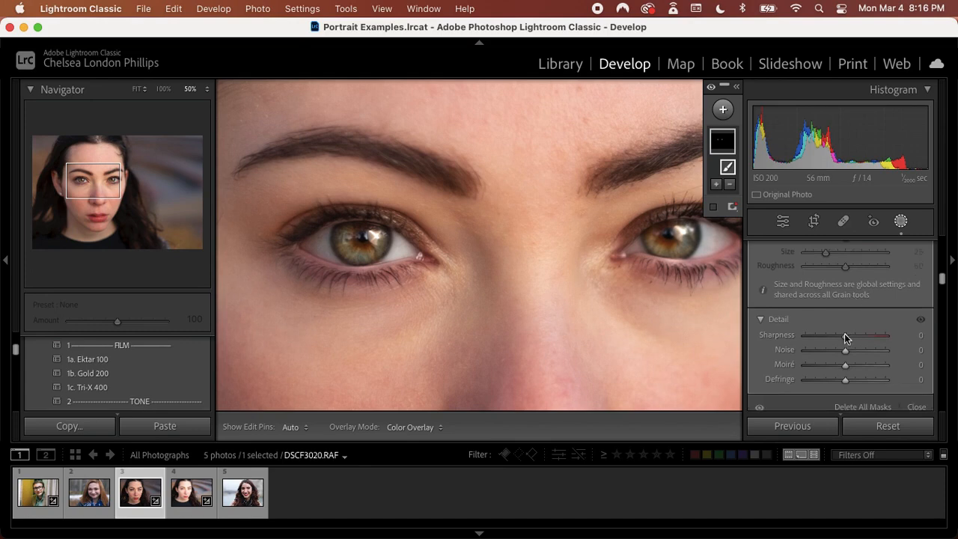
pyautogui.moveTo(846, 338); pyautogui.dragTo(902, 329)
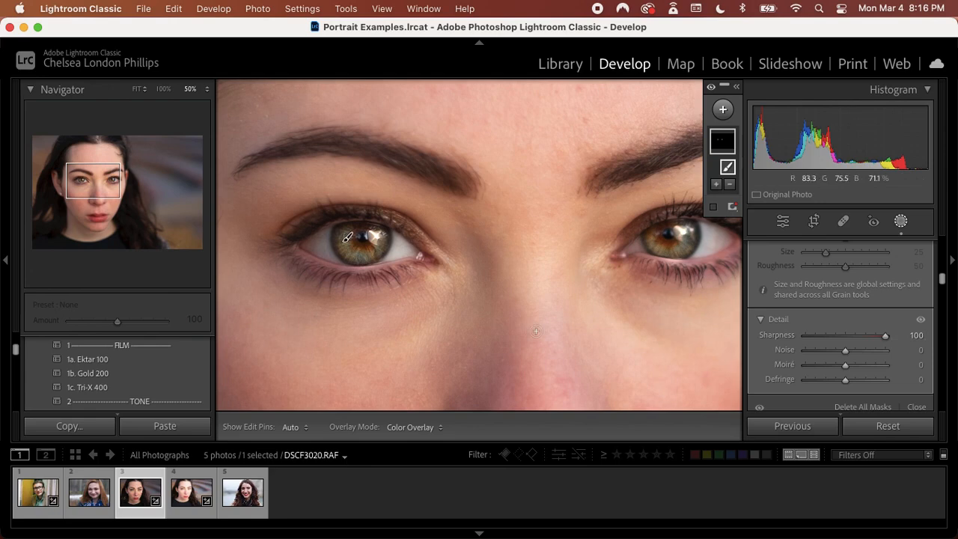
# Fit the woman's whole portrait in view and compare it before and after the eye edits
pyautogui.click(136, 91)
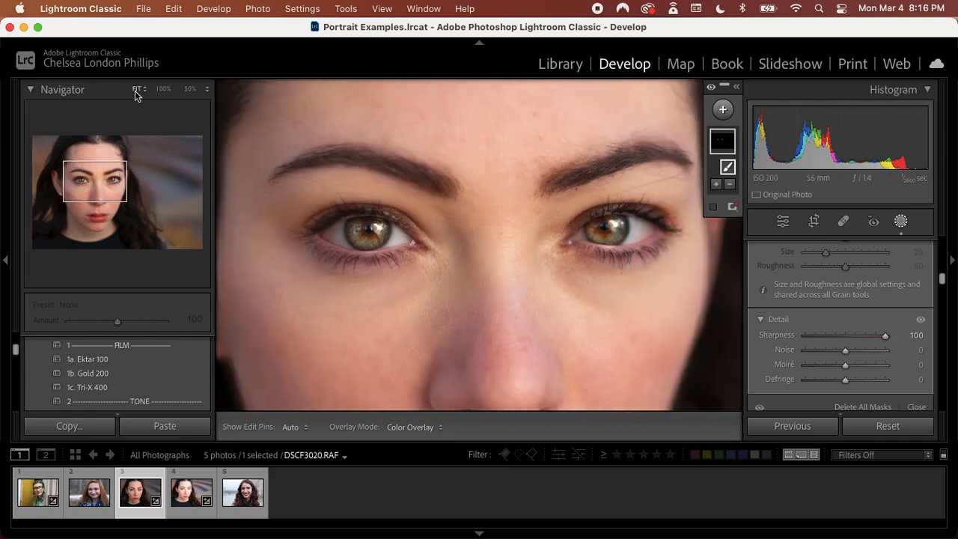
pyautogui.press('\\')
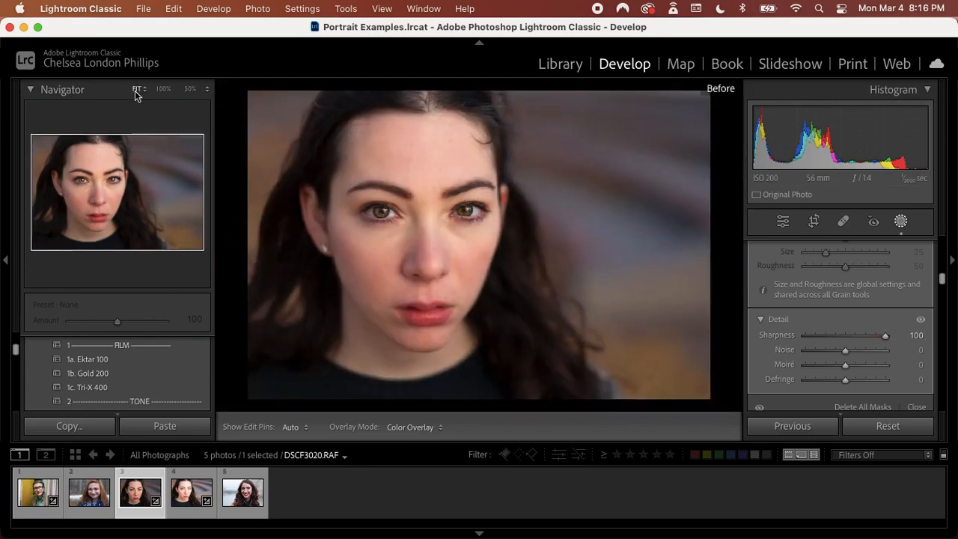
pyautogui.press('\\')
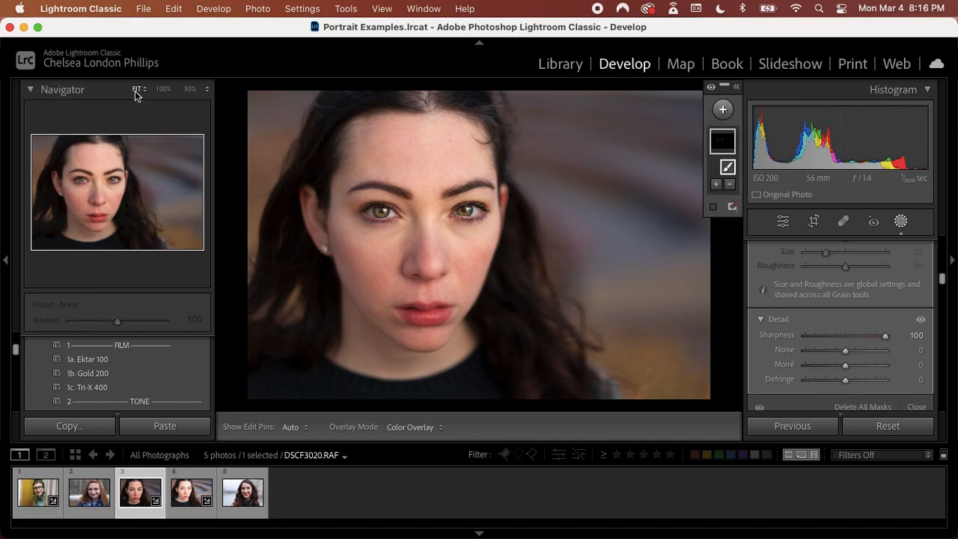
pyautogui.press('\\')
pyautogui.press('\\')
pyautogui.press('\\')
pyautogui.press('\\')
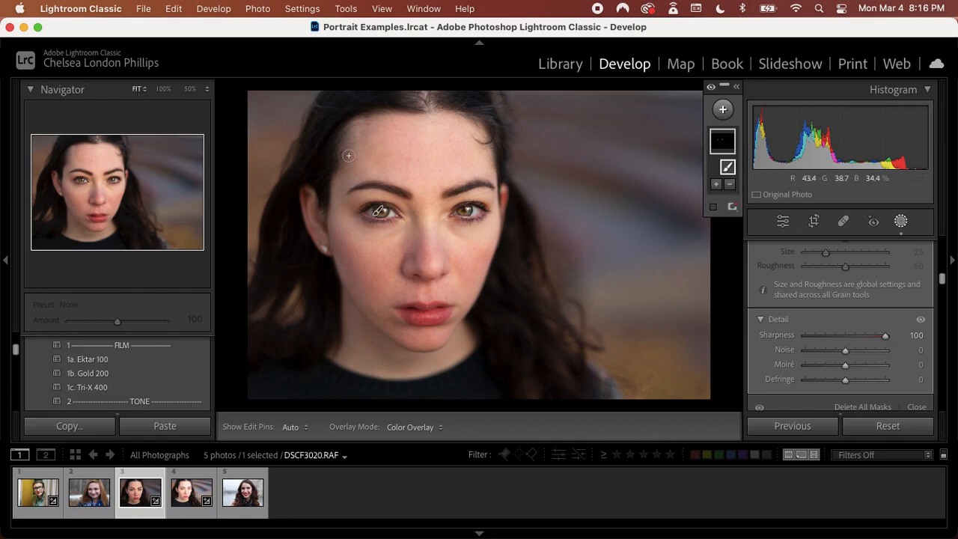
# Tone down the eye retouch by reducing the iris mask's Sharpness and Texture
pyautogui.click(861, 336)
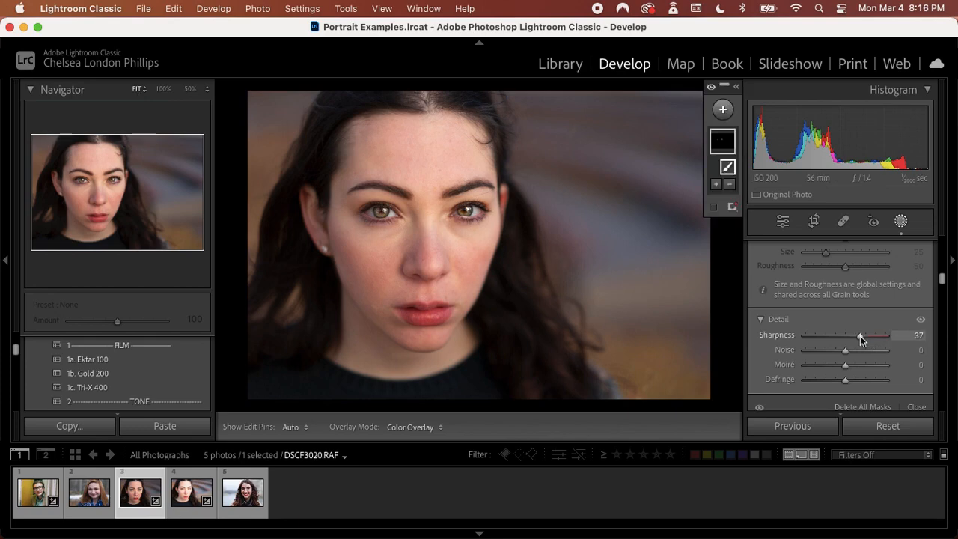
pyautogui.moveTo(858, 336); pyautogui.dragTo(852, 335)
pyautogui.scroll(5, 852, 335)
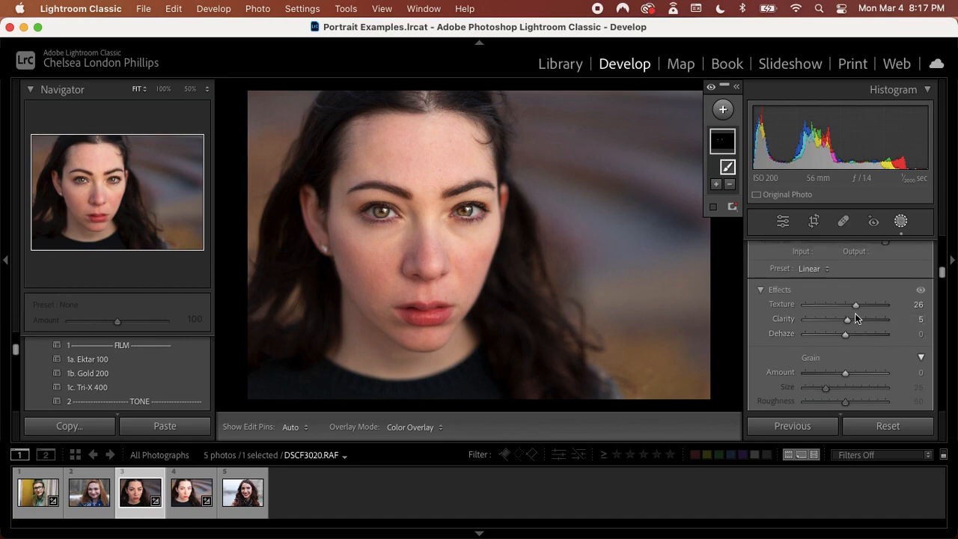
pyautogui.moveTo(856, 307); pyautogui.dragTo(852, 307)
# Lower the iris mask's Highlights to 50 and Whites to 37, and check the portrait against its unedited version
pyautogui.scroll(-5, 852, 307)
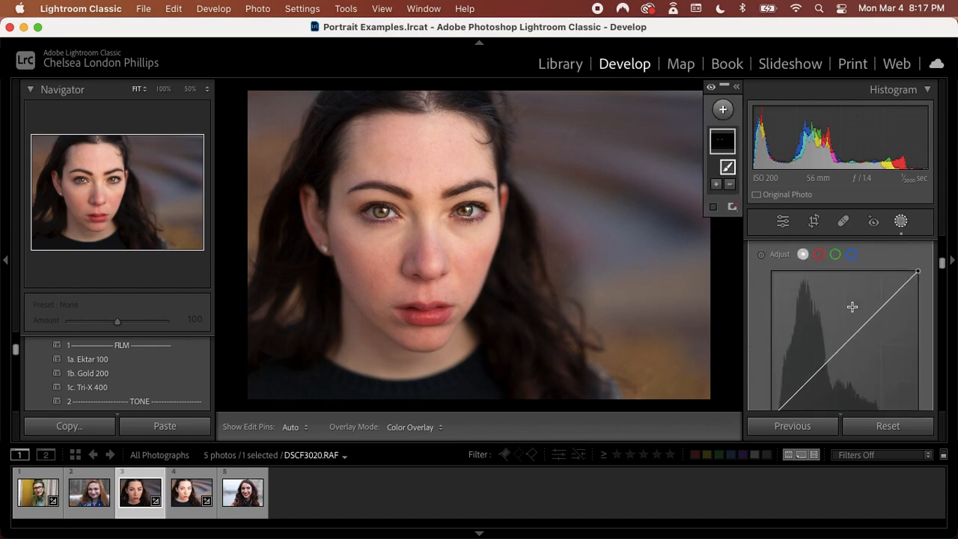
pyautogui.scroll(5, 852, 309)
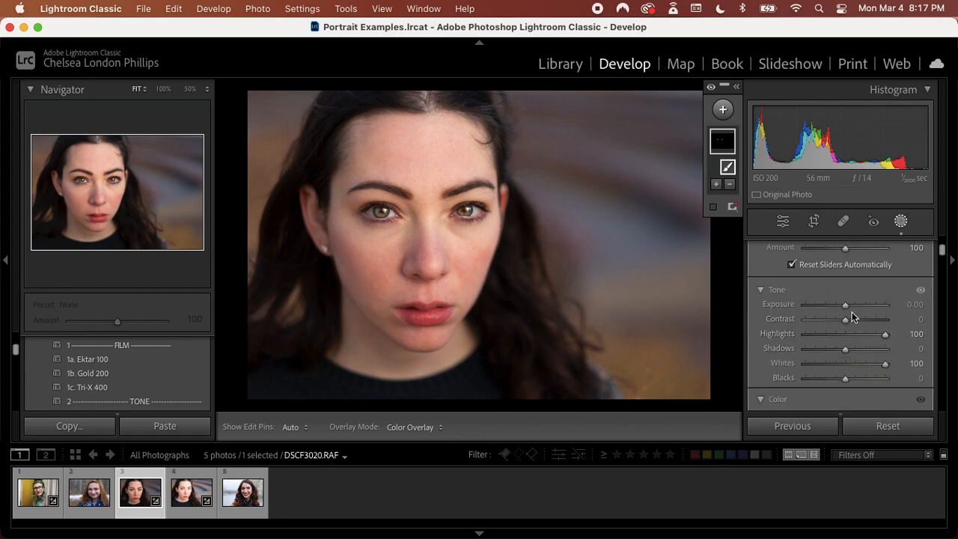
pyautogui.moveTo(886, 334); pyautogui.dragTo(858, 364)
pyautogui.scroll(-1, 859, 364)
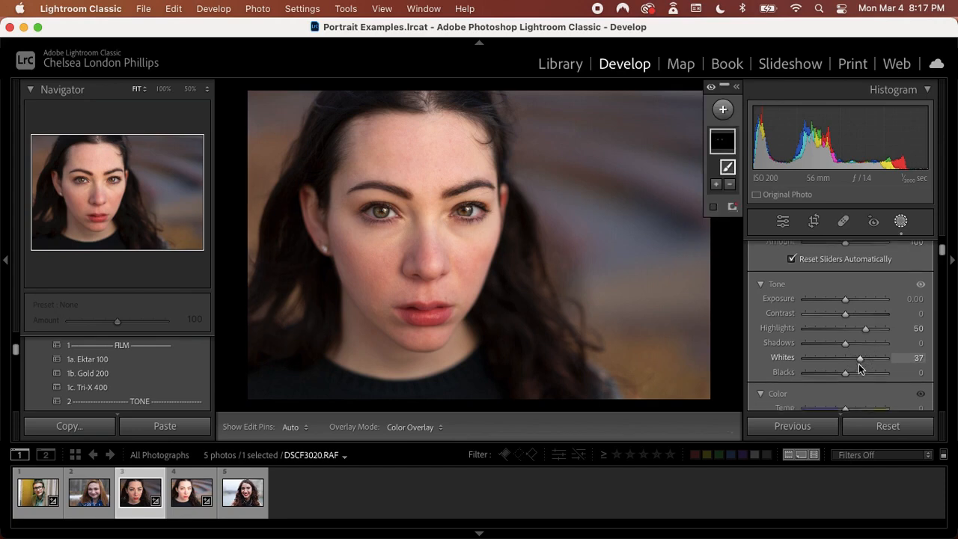
pyautogui.press('\\')
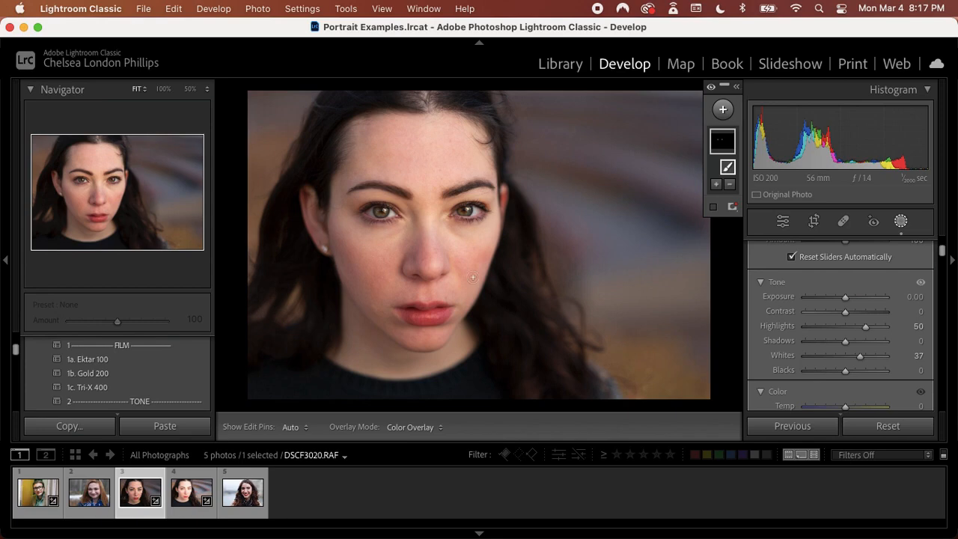
# Leave masking and examine the woman's eyes, forehead, nose and cheeks up close, ending with the full portrait in view
pyautogui.press('super+=')
pyautogui.press('super+=')
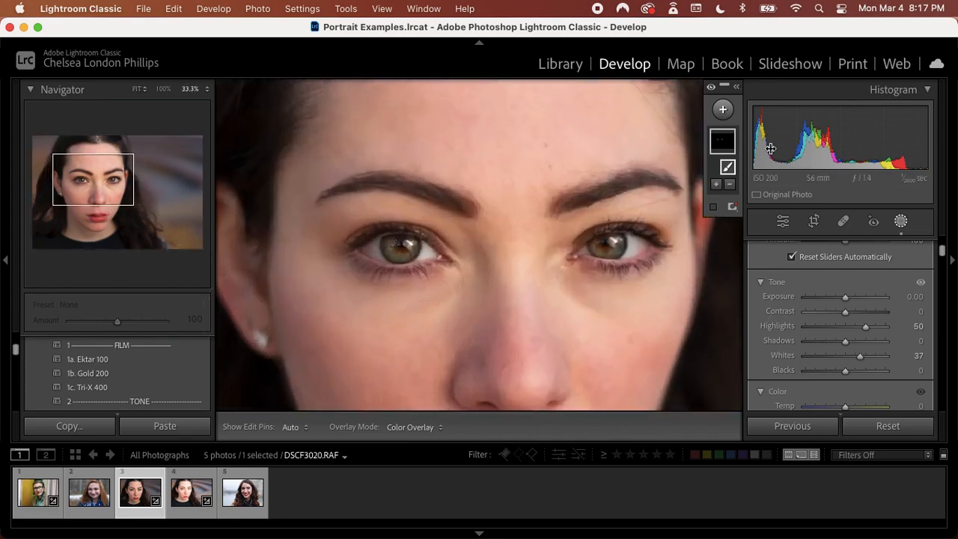
pyautogui.click(782, 220)
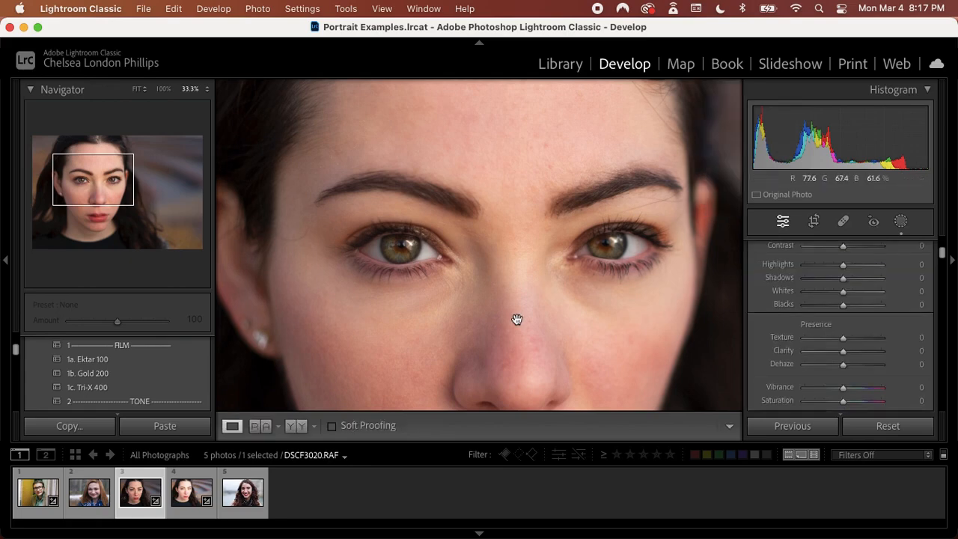
pyautogui.moveTo(516, 320); pyautogui.dragTo(387, 306)
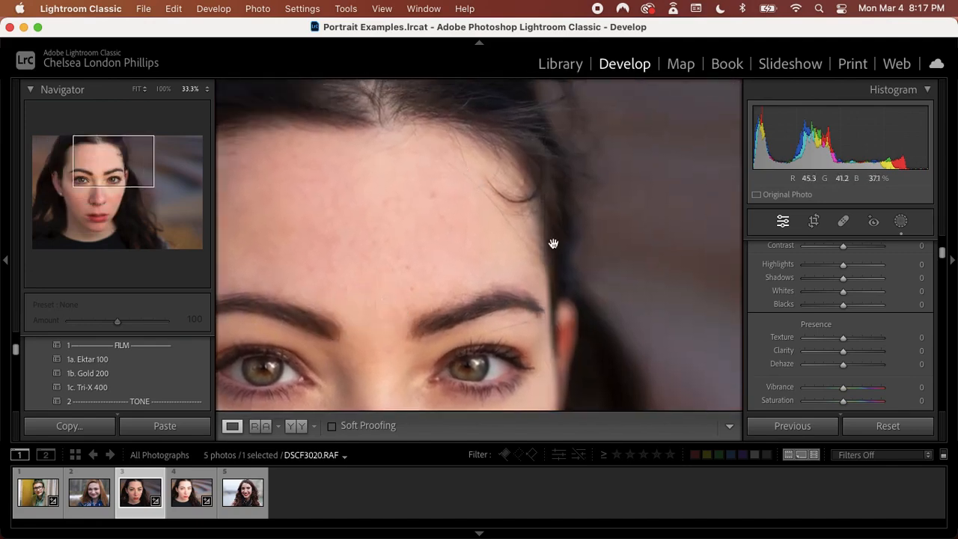
pyautogui.moveTo(376, 223); pyautogui.dragTo(447, 201)
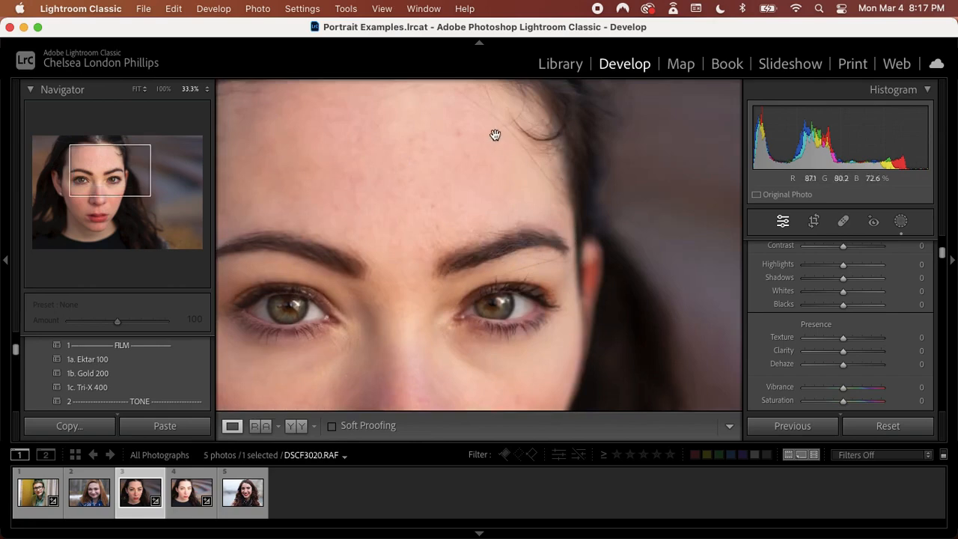
pyautogui.moveTo(377, 275); pyautogui.dragTo(487, 89)
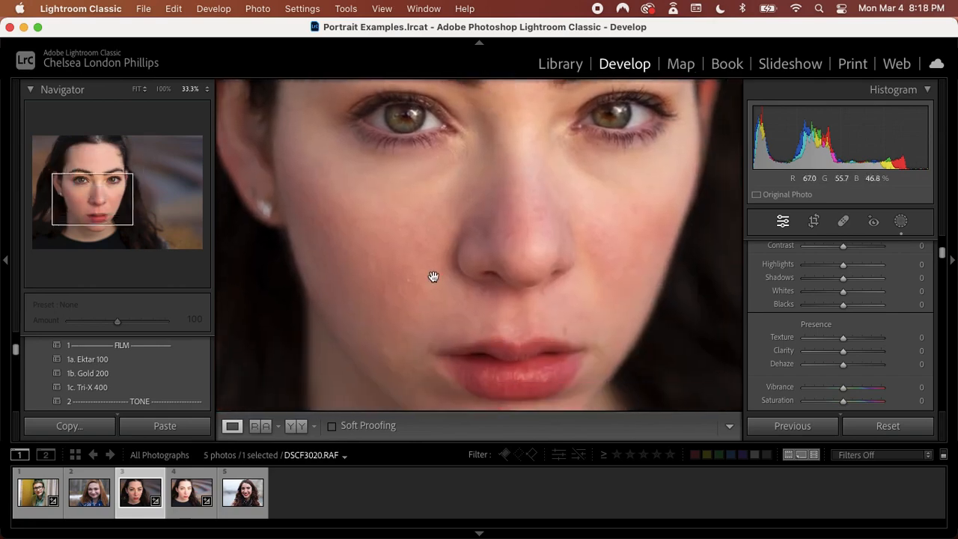
pyautogui.moveTo(430, 276); pyautogui.dragTo(419, 321)
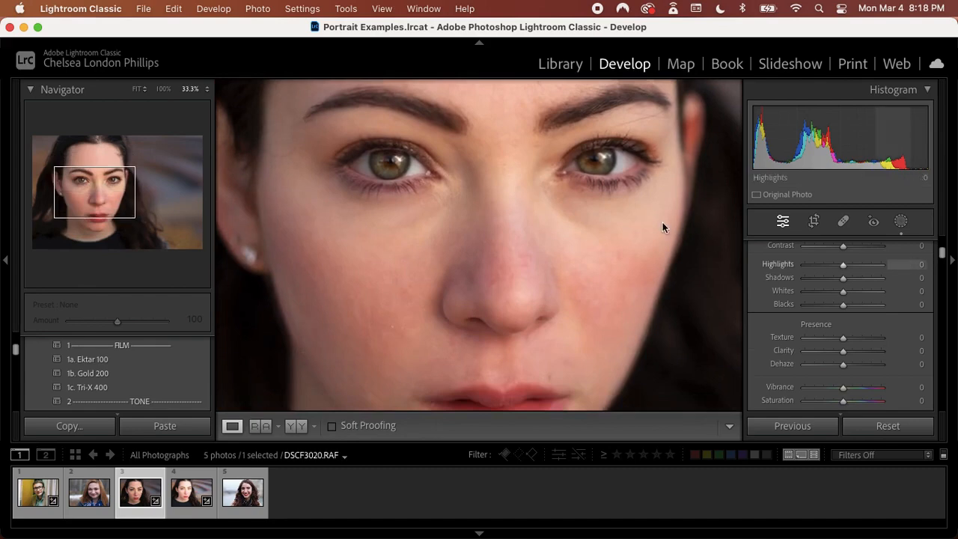
pyautogui.click(136, 89)
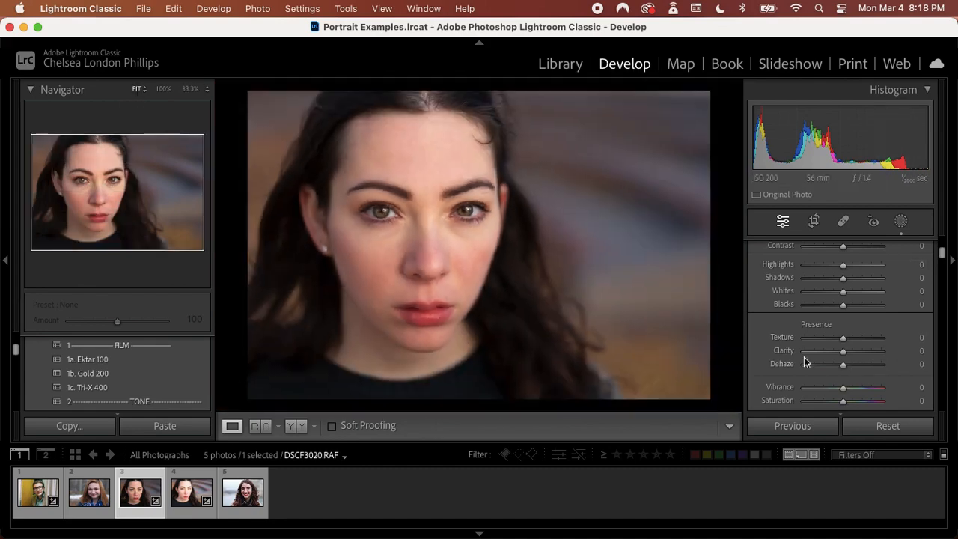
# Compare the full portrait before and after the eye retouch and slightly raise its overall Exposure
pyautogui.press('\\')
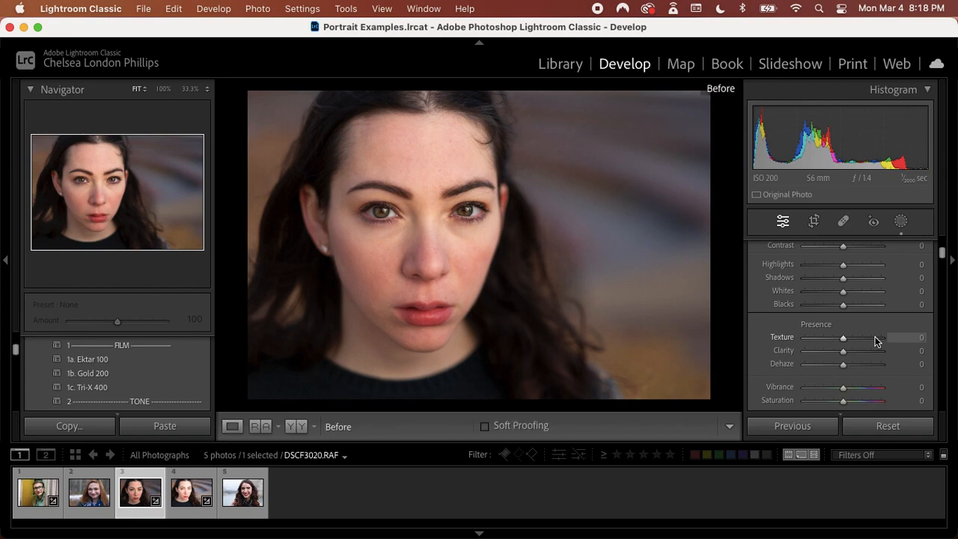
pyautogui.press('\\')
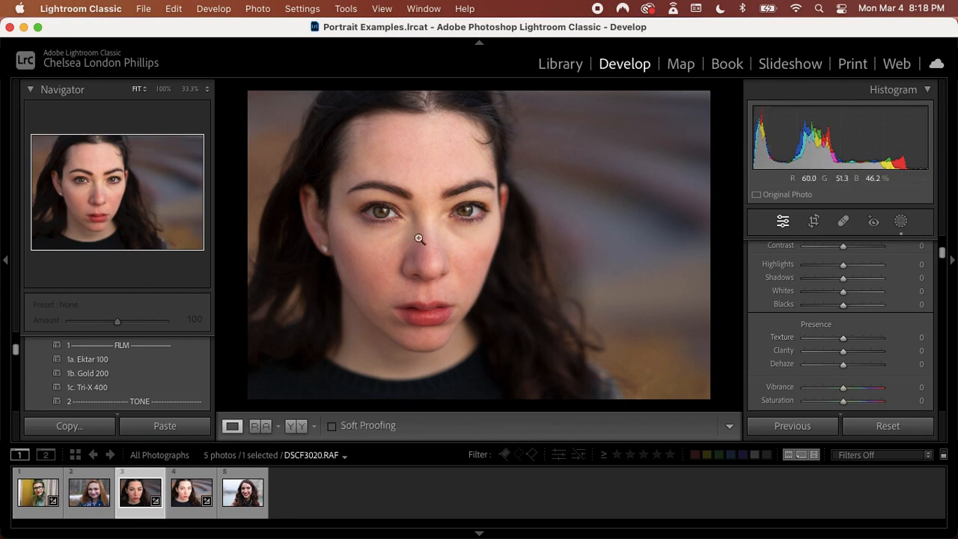
pyautogui.press('\\')
pyautogui.press('\\')
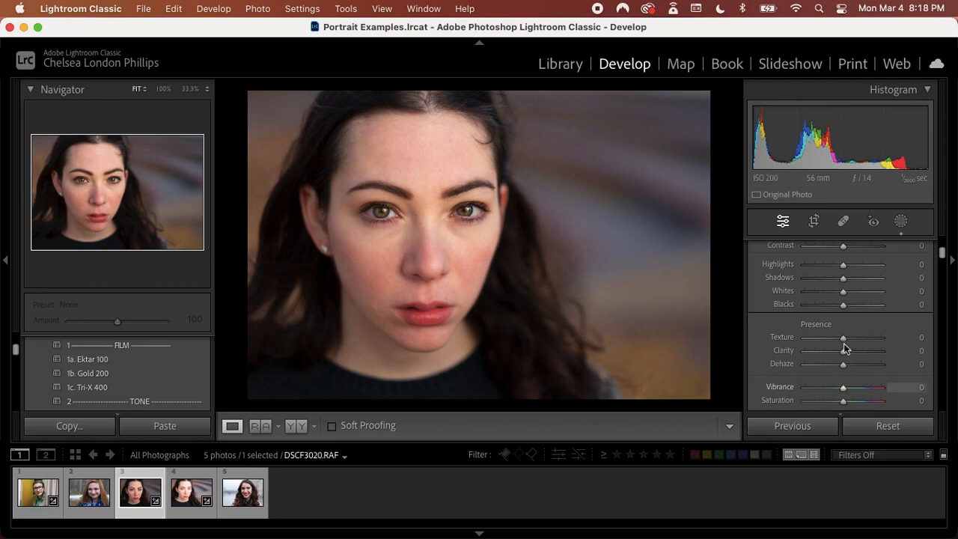
pyautogui.scroll(4, 845, 341)
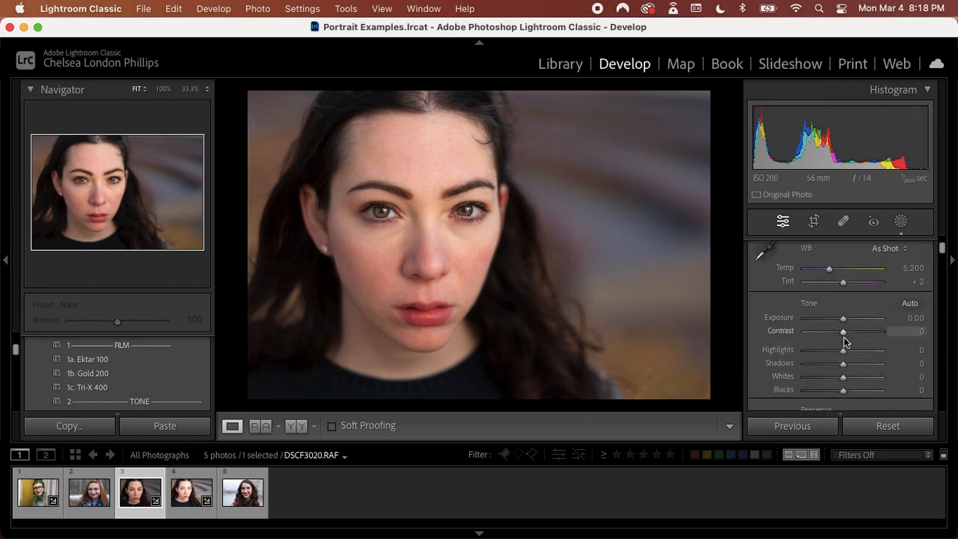
pyautogui.moveTo(843, 320); pyautogui.dragTo(846, 322)
# Look over the Basic and HSL adjustments and the available presets, expanding the Kodak Portra 400 preset group
pyautogui.scroll(-5, 830, 367)
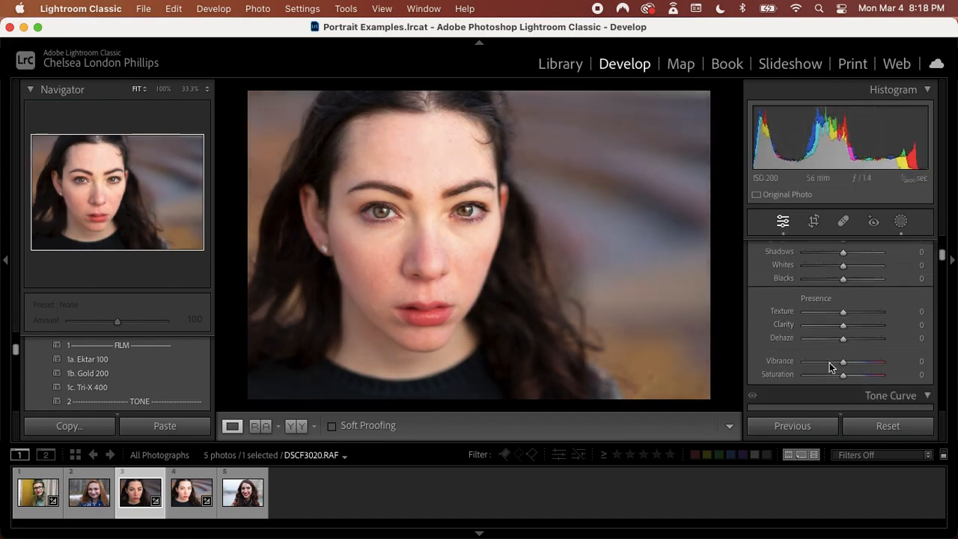
pyautogui.scroll(-5, 830, 362)
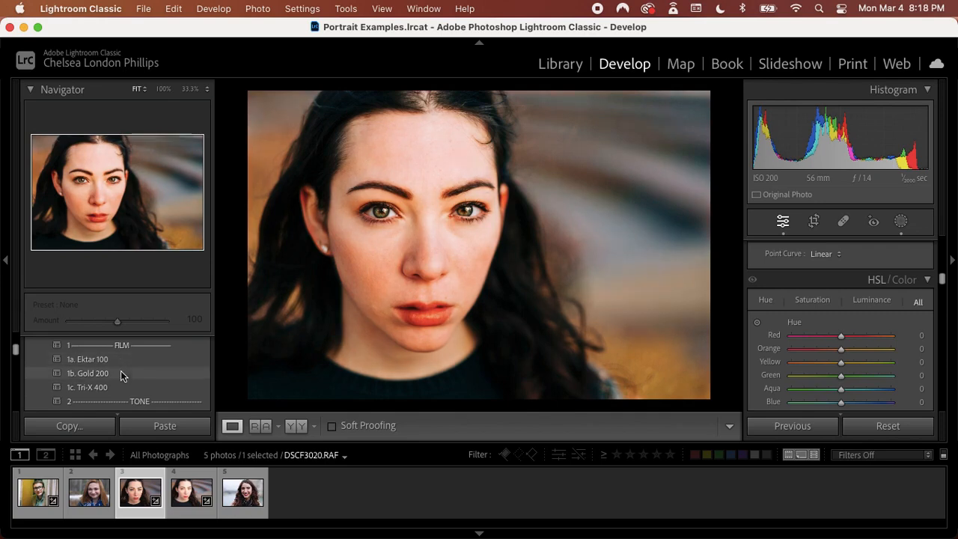
pyautogui.scroll(-6, 120, 371)
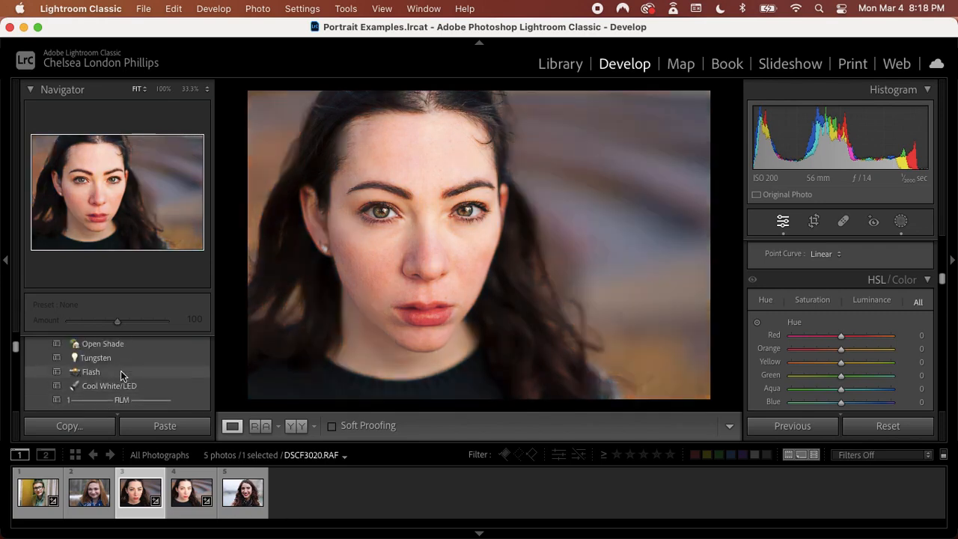
pyautogui.scroll(1, 120, 371)
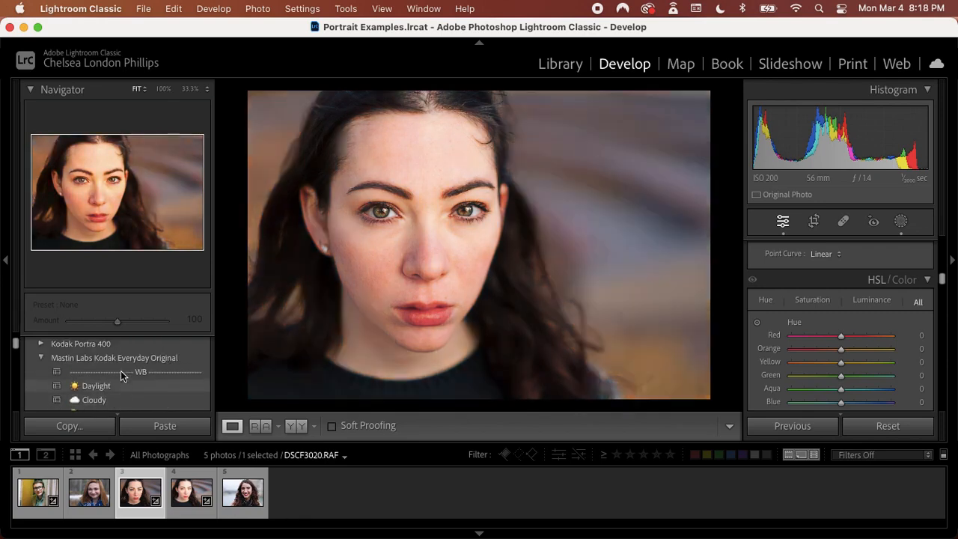
pyautogui.click(42, 345)
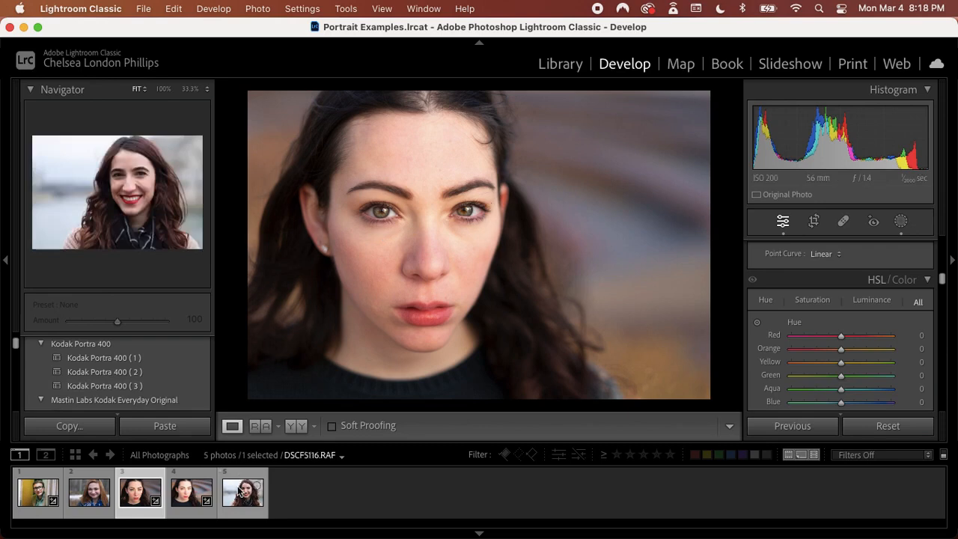
# View the fifth portrait, then open the second one and examine the red-haired woman's forehead, eyes, nose and cheeks up close
pyautogui.click(239, 491)
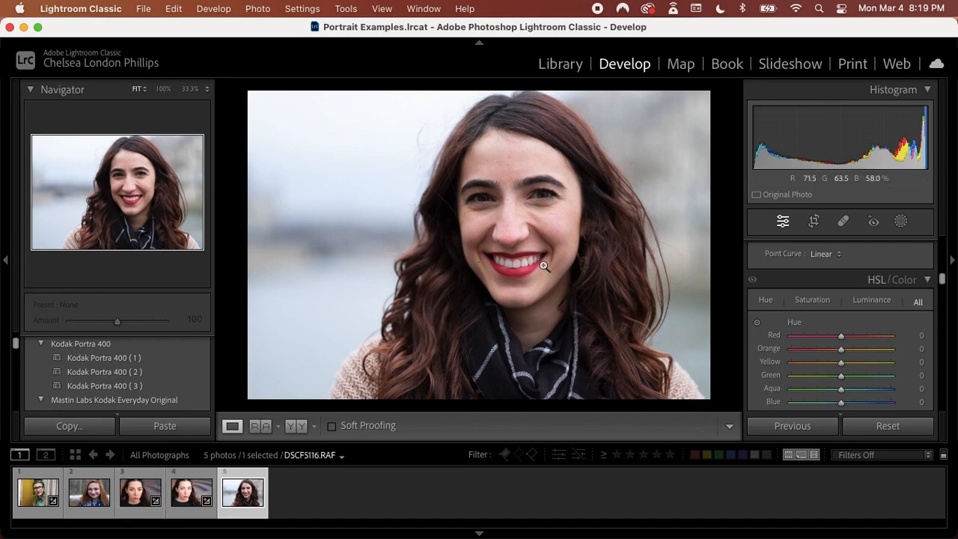
pyautogui.click(86, 495)
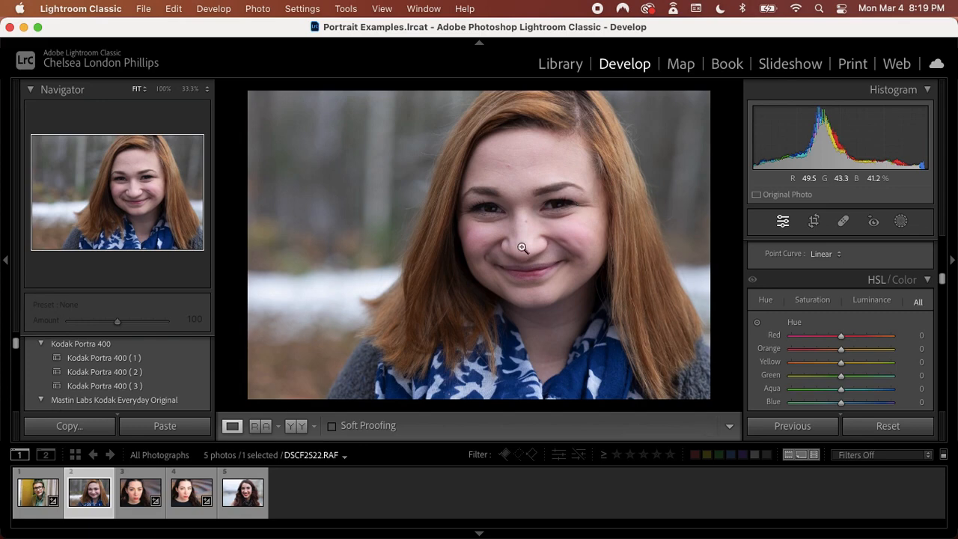
pyautogui.click(562, 203)
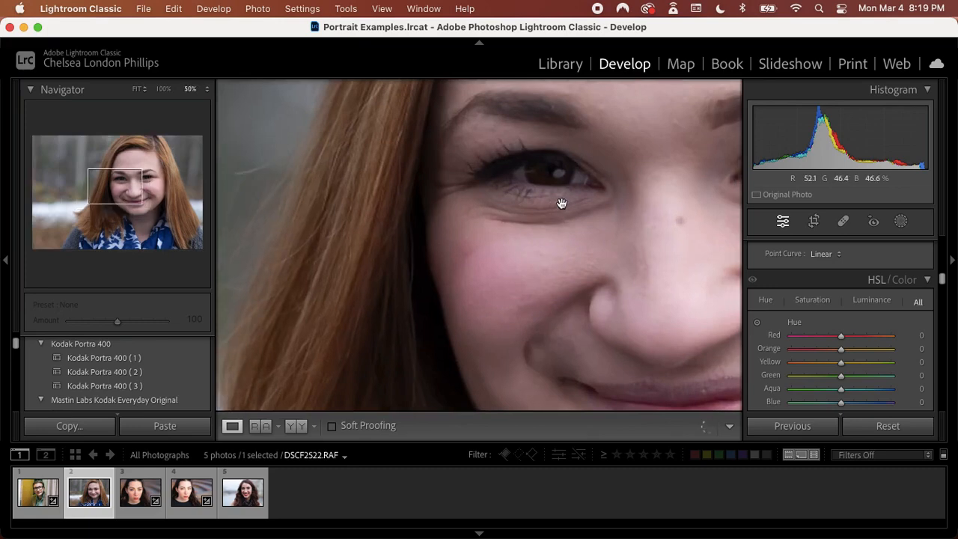
pyautogui.scroll(10, 562, 204)
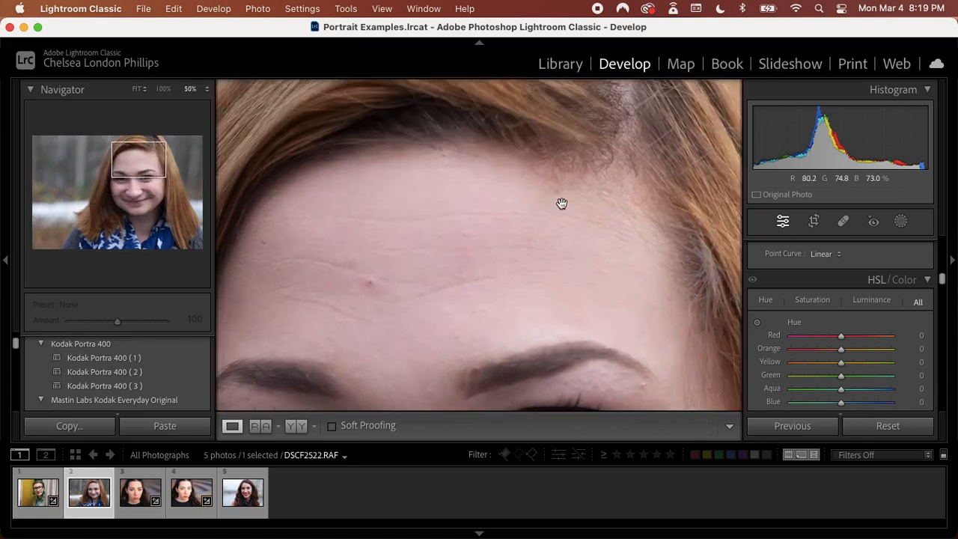
pyautogui.scroll(-10, 562, 204)
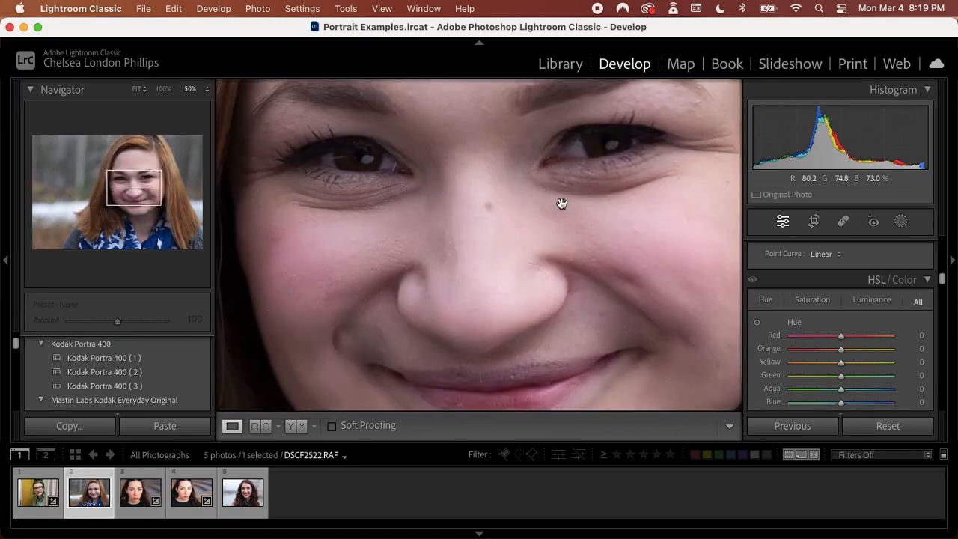
pyautogui.scroll(-3, 562, 203)
pyautogui.scroll(5, 562, 204)
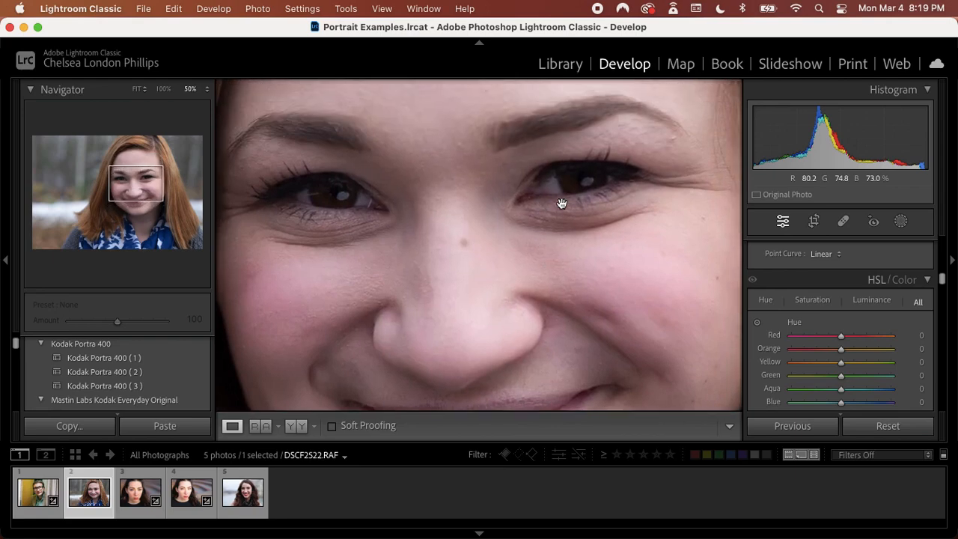
pyautogui.press('super+minus')
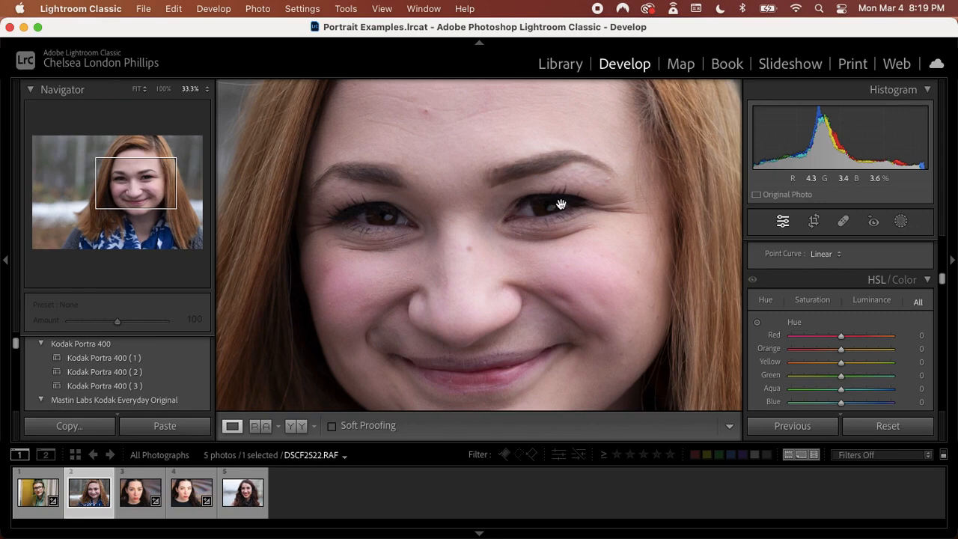
pyautogui.moveTo(561, 204); pyautogui.dragTo(560, 150)
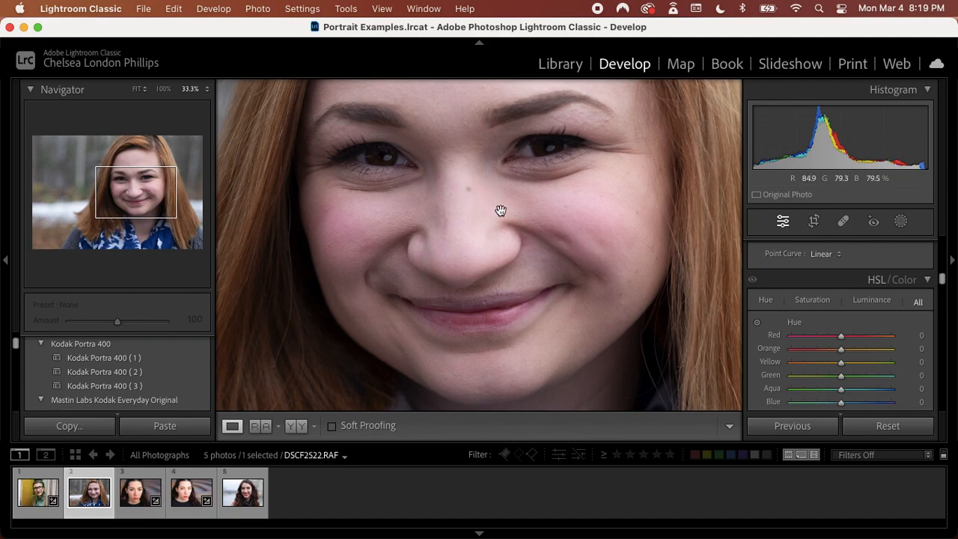
pyautogui.moveTo(491, 197); pyautogui.dragTo(486, 227)
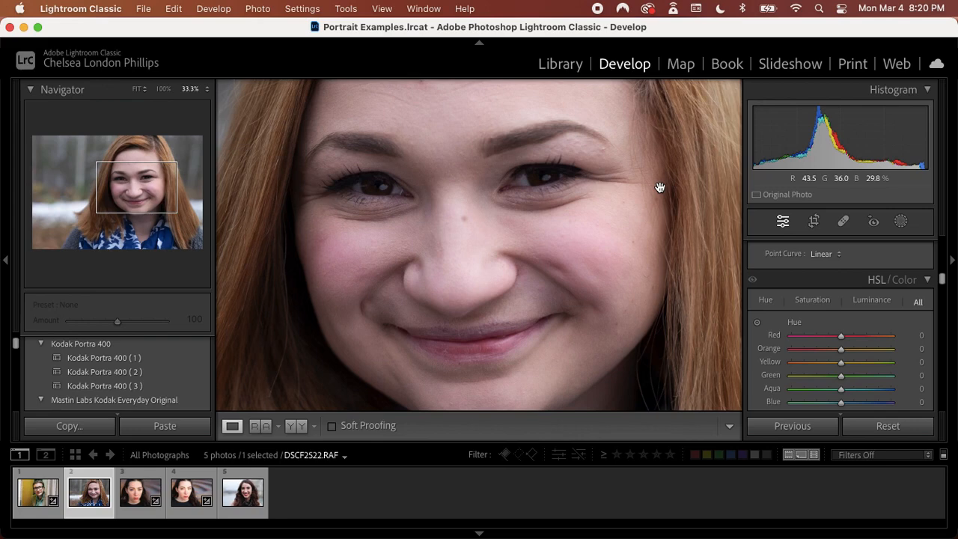
pyautogui.moveTo(459, 145); pyautogui.dragTo(467, 199)
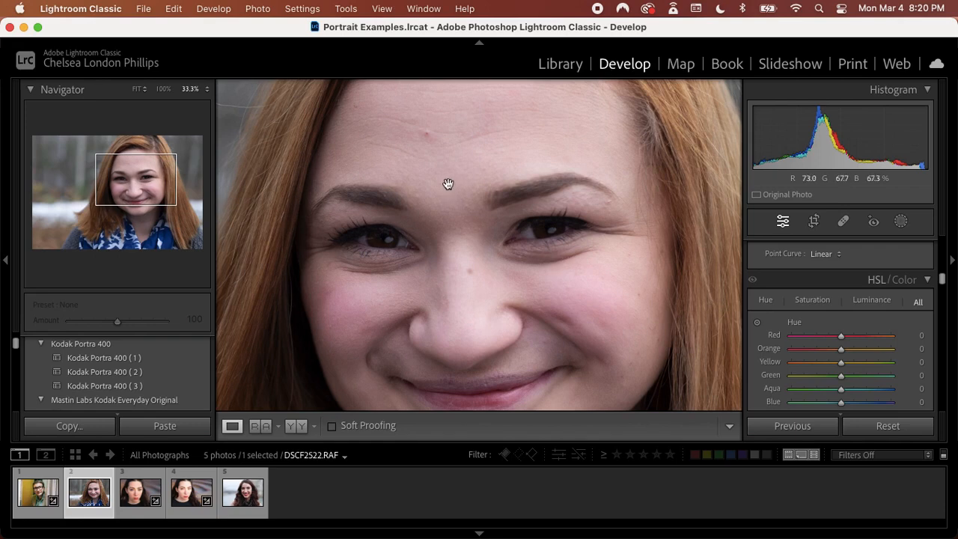
pyautogui.moveTo(438, 148); pyautogui.dragTo(449, 186)
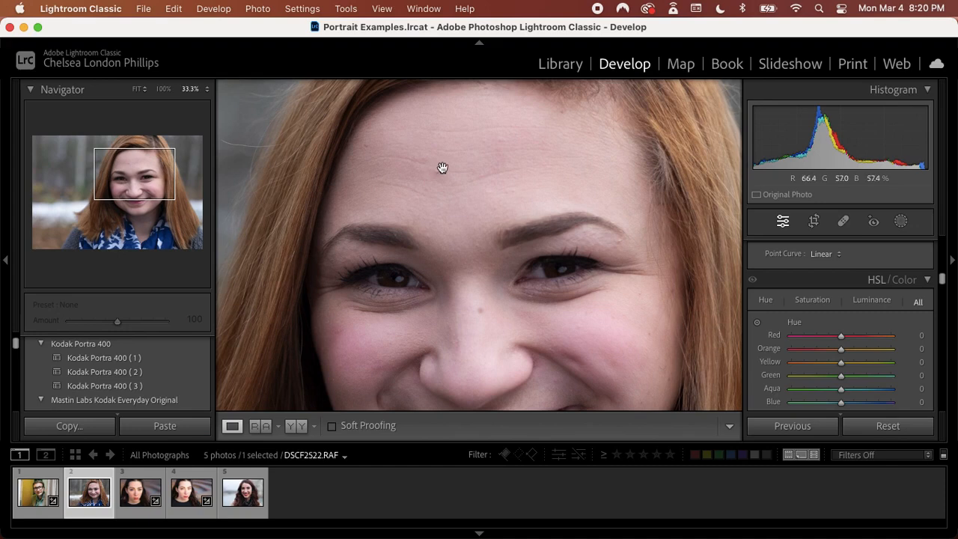
# Heal the red blemish on the woman's forehead with Size 66 and Feather 86, and compare the result with the unedited photo
pyautogui.press('super+equal')
pyautogui.moveTo(413, 137); pyautogui.dragTo(432, 199)
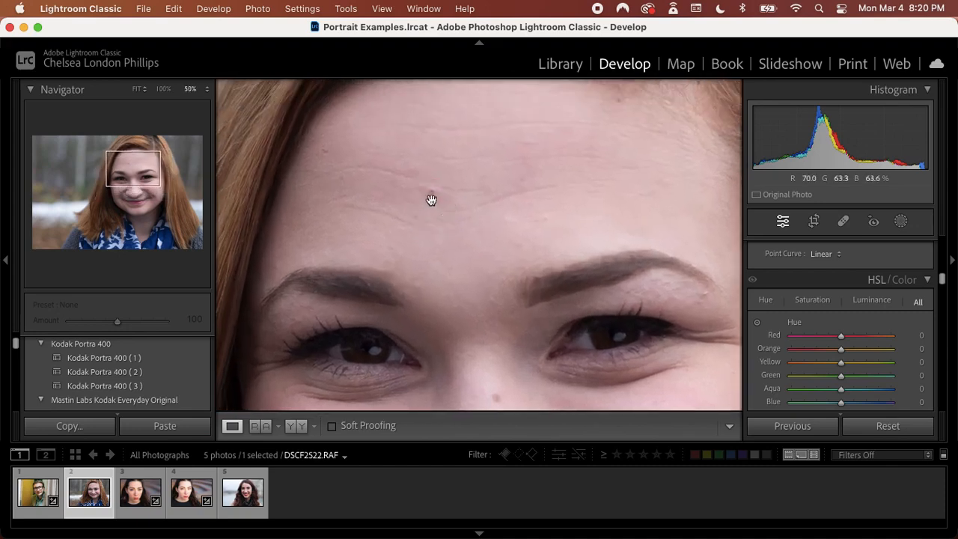
pyautogui.click(845, 220)
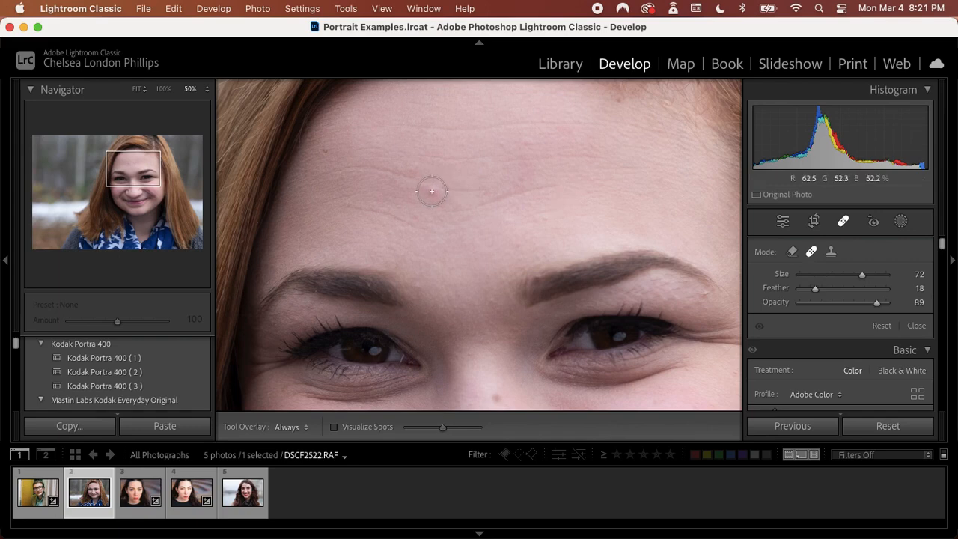
pyautogui.scroll(-3, 431, 191)
pyautogui.moveTo(849, 292); pyautogui.dragTo(873, 289)
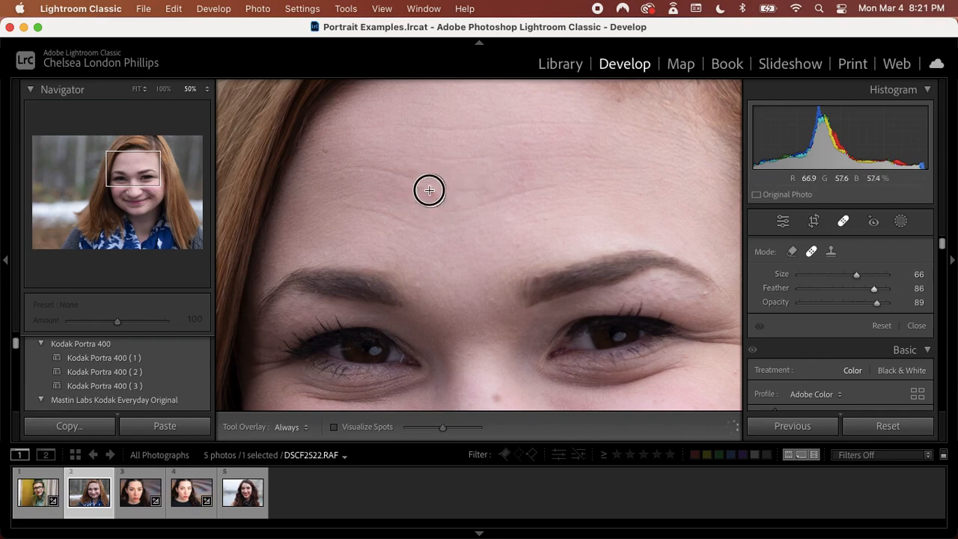
pyautogui.click(430, 190)
pyautogui.moveTo(455, 128)
pyautogui.mouseDown()
pyautogui.moveTo(469, 203)
pyautogui.moveTo(429, 189)
pyautogui.mouseUp()
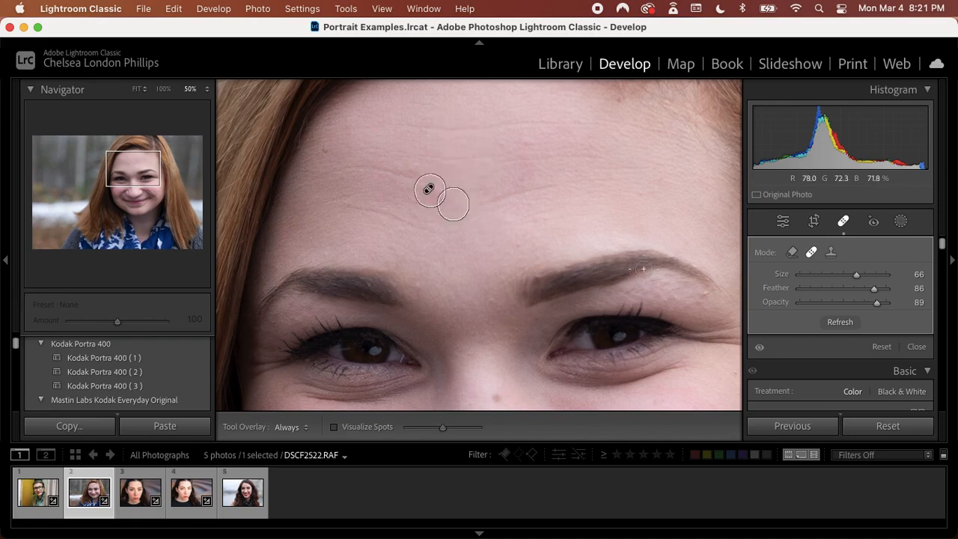
pyautogui.press('Escape')
pyautogui.press('q')
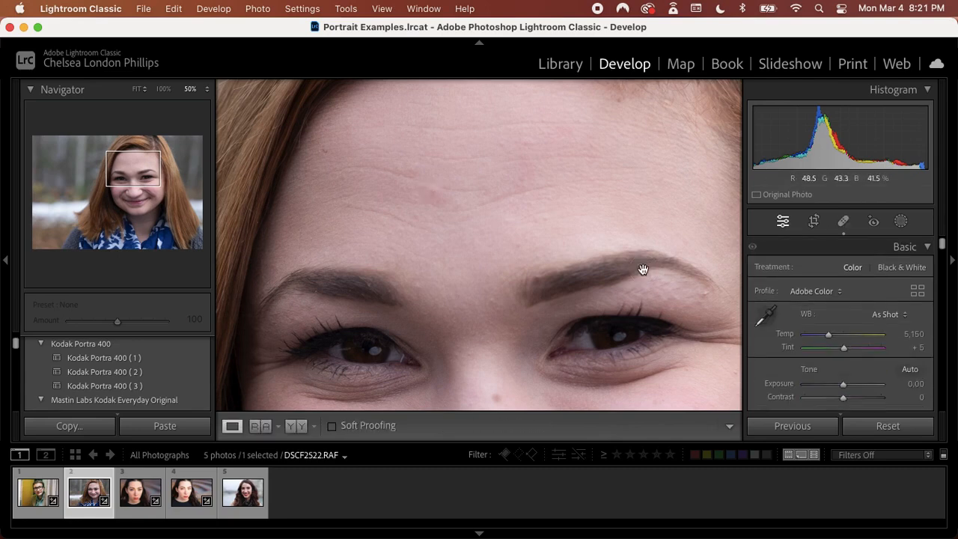
pyautogui.press('\\')
pyautogui.press('\\')
# Heal the shadow beneath the eye on the image's right at Opacity 30, sampling the cheek skin just below it
pyautogui.scroll(-5, 643, 269)
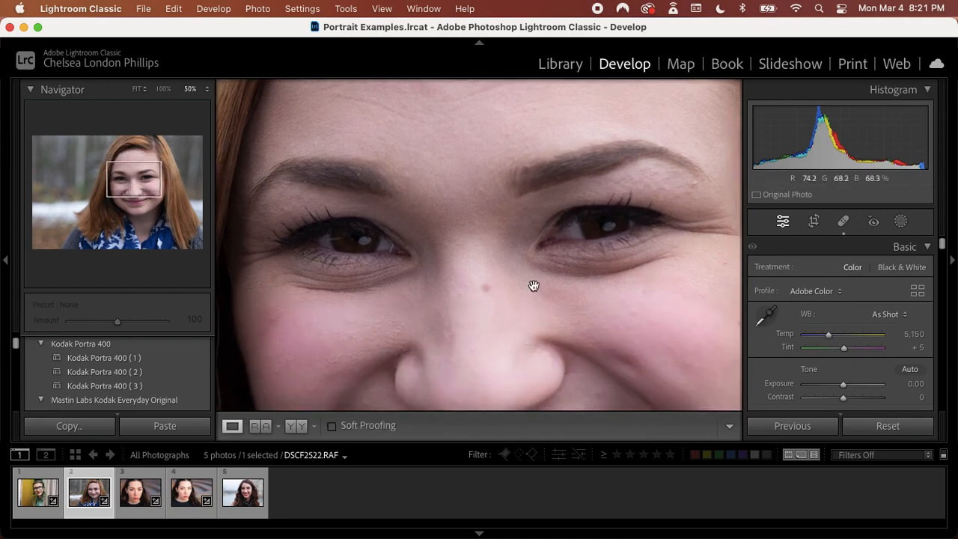
pyautogui.moveTo(655, 266); pyautogui.dragTo(591, 250)
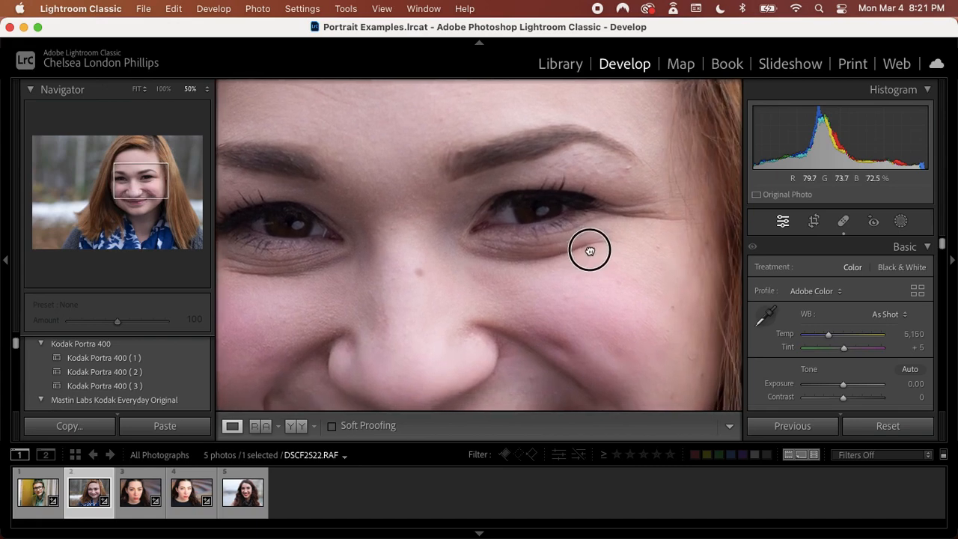
pyautogui.click(844, 222)
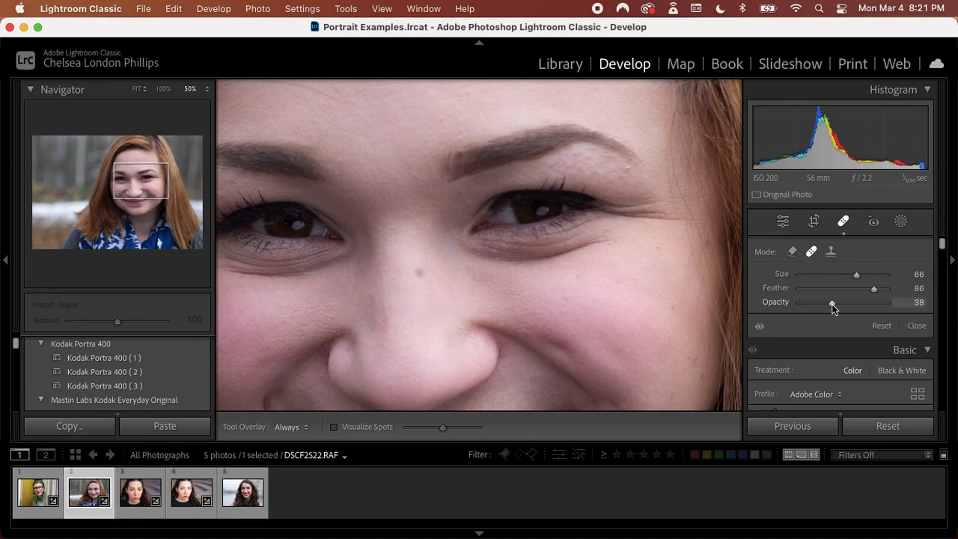
pyautogui.moveTo(831, 304); pyautogui.dragTo(825, 302)
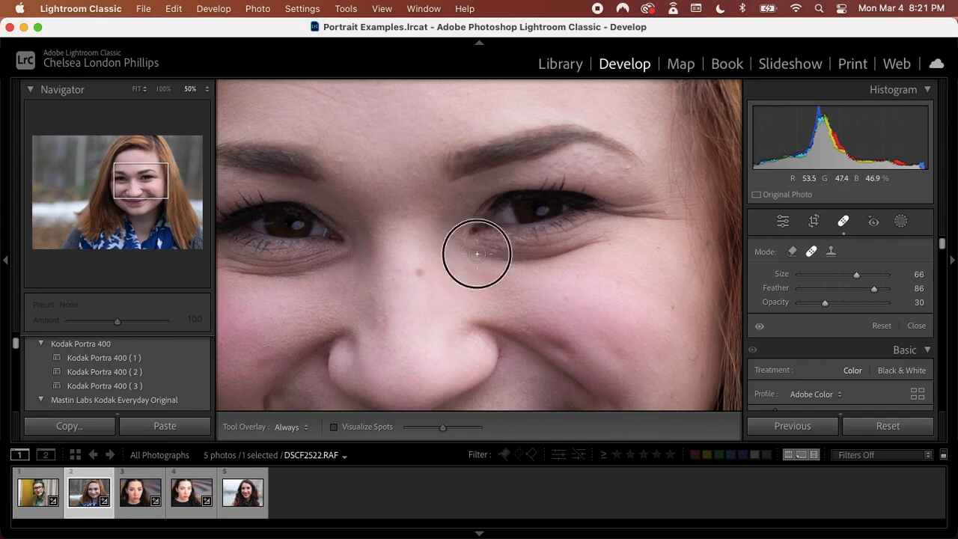
pyautogui.moveTo(475, 252)
pyautogui.mouseDown()
pyautogui.moveTo(542, 260)
pyautogui.moveTo(618, 239)
pyautogui.mouseUp()
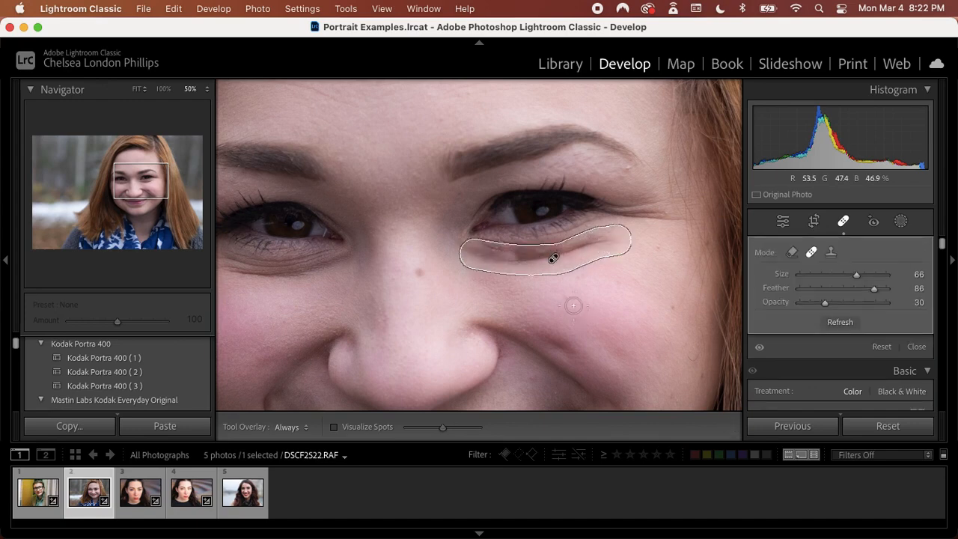
pyautogui.moveTo(566, 218)
pyautogui.mouseDown()
pyautogui.moveTo(572, 286)
pyautogui.moveTo(567, 273)
pyautogui.mouseUp()
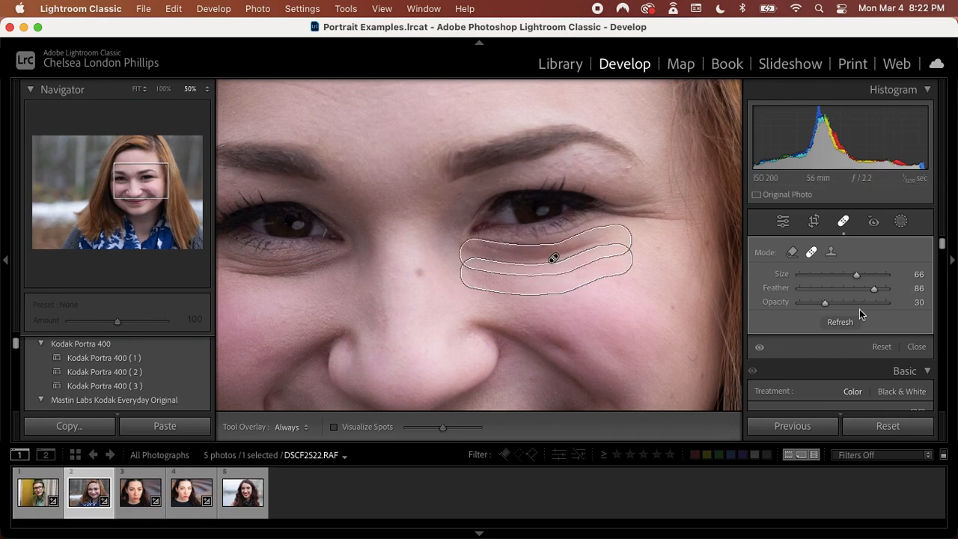
pyautogui.press('q')
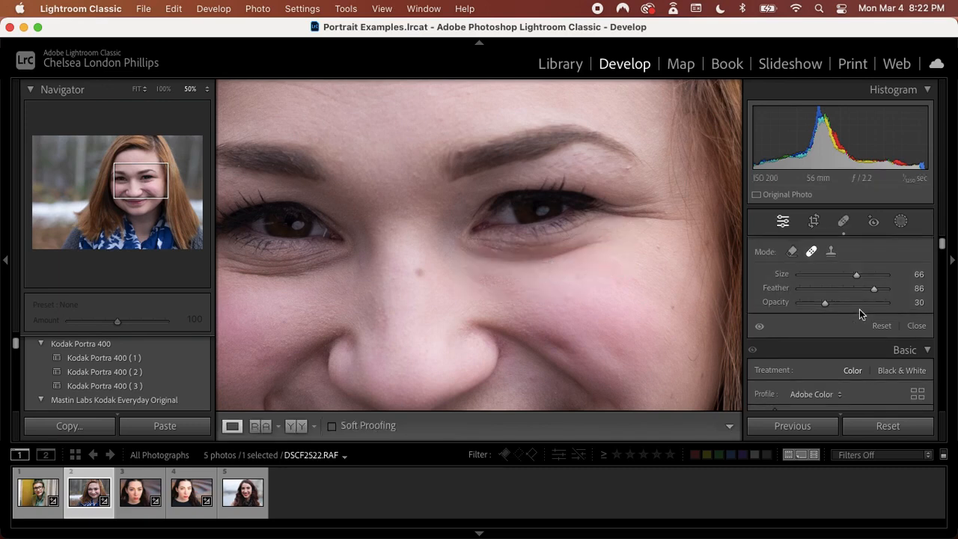
# Compare the under-eye area before and after healing
pyautogui.press('\\')
pyautogui.press('\\')
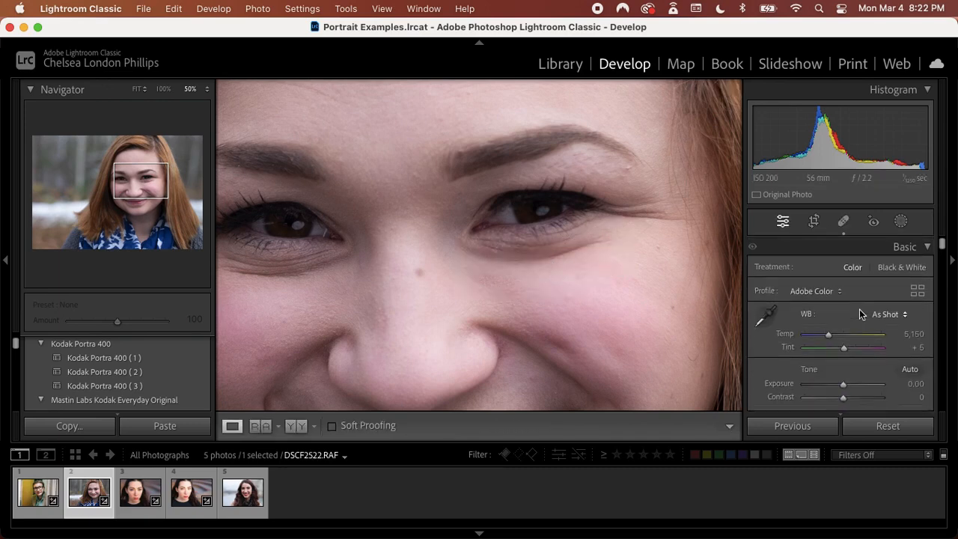
pyautogui.press('\\')
pyautogui.press('\\')
# Raise the under-eye heal's Opacity to 100 and compare the result with the unedited photo
pyautogui.click(840, 221)
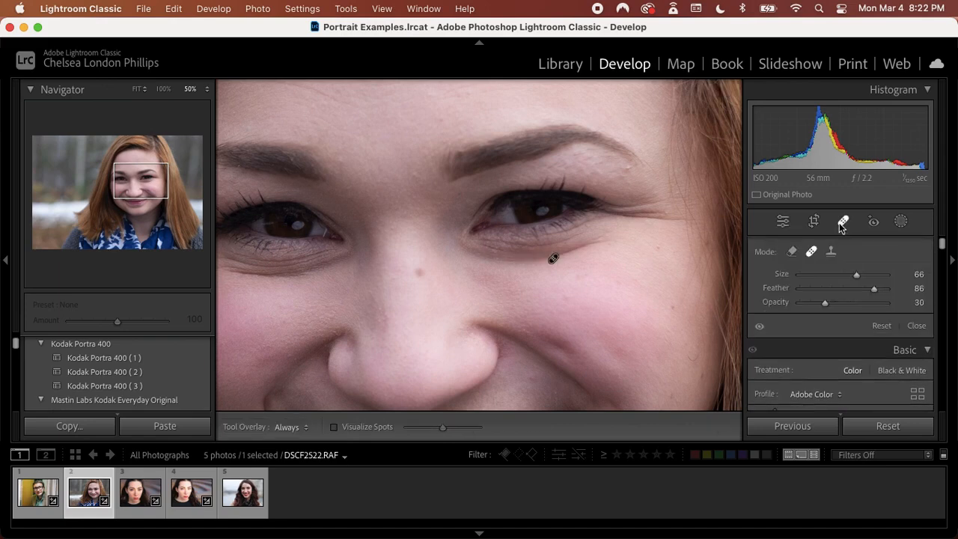
pyautogui.moveTo(479, 268); pyautogui.dragTo(618, 256)
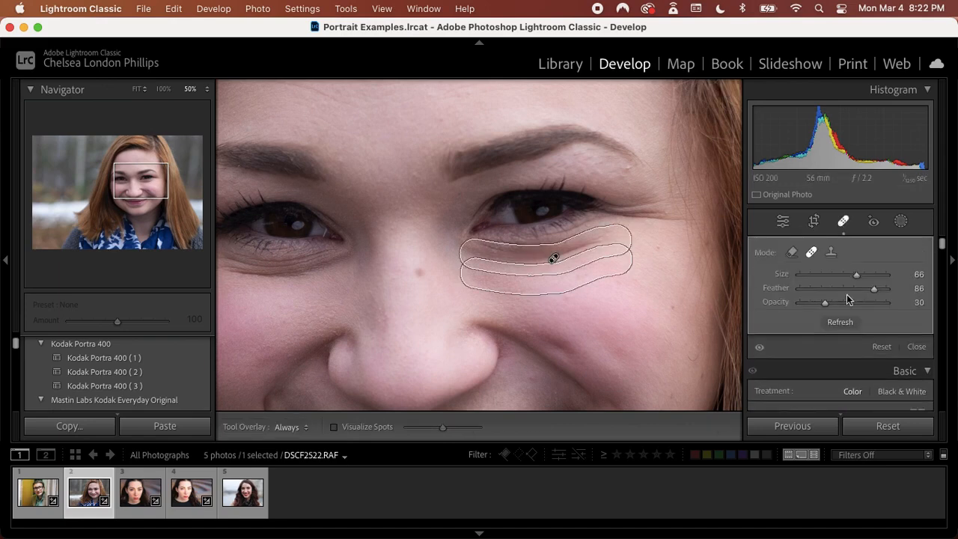
pyautogui.moveTo(826, 303); pyautogui.dragTo(897, 304)
pyautogui.press('q')
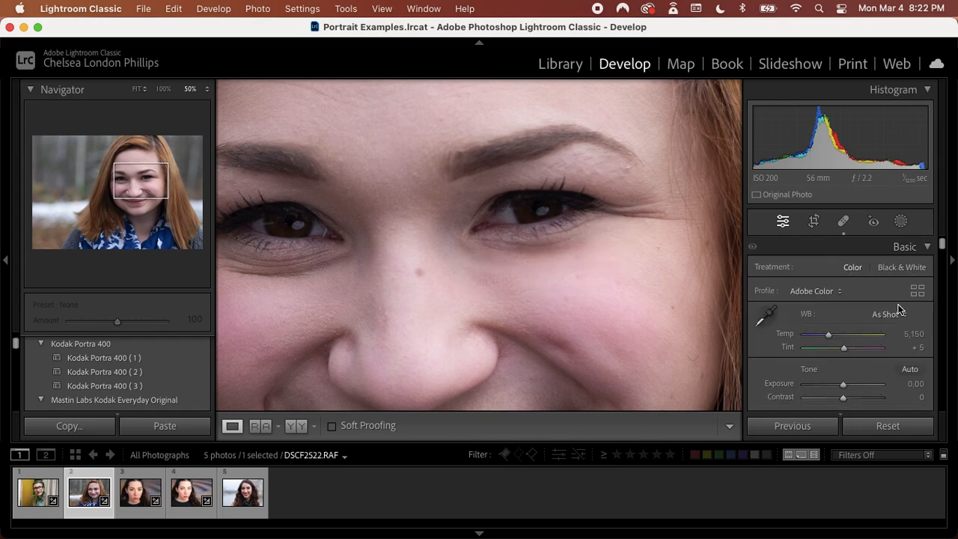
pyautogui.press('\\')
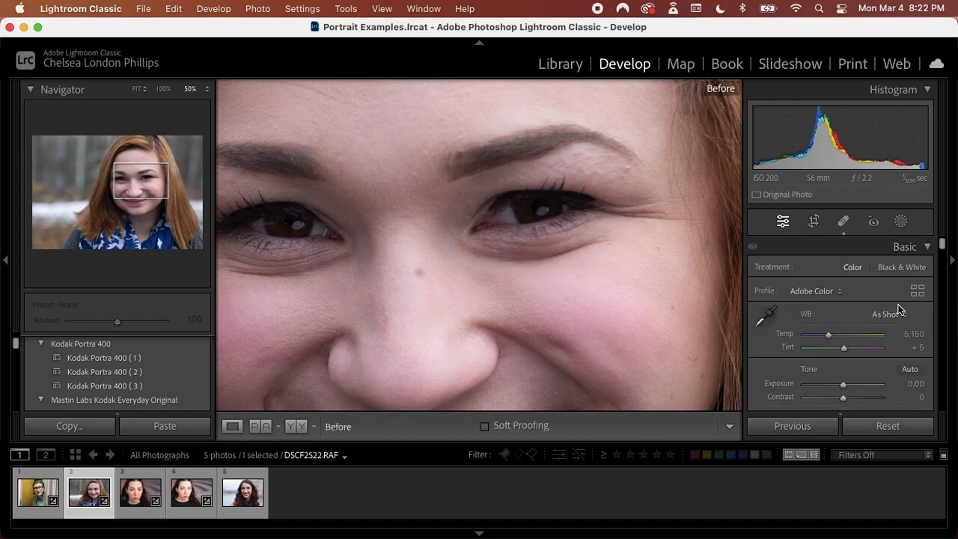
pyautogui.press('\\')
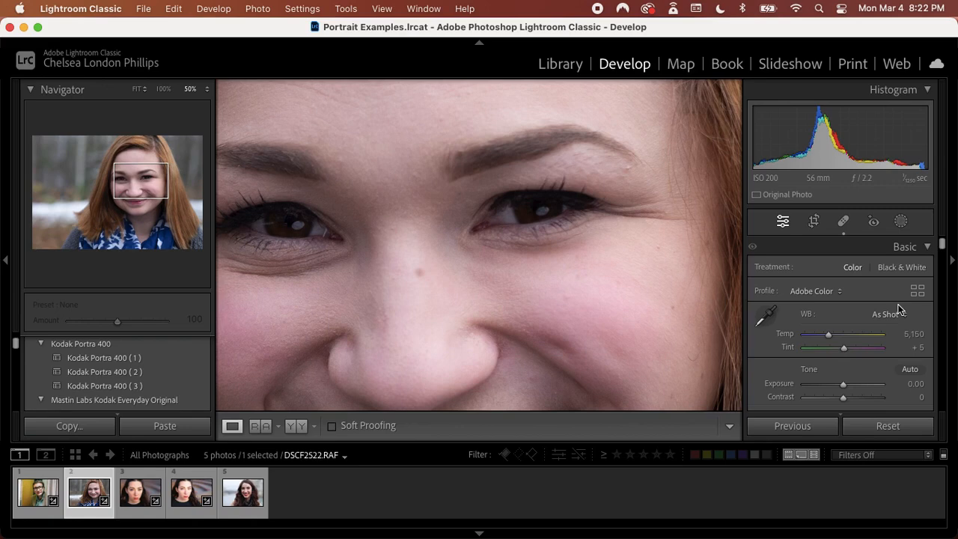
# Lower the under-eye heal's Opacity to 47 and compare the result with the unedited photo
pyautogui.click(842, 220)
pyautogui.moveTo(599, 246); pyautogui.dragTo(483, 258)
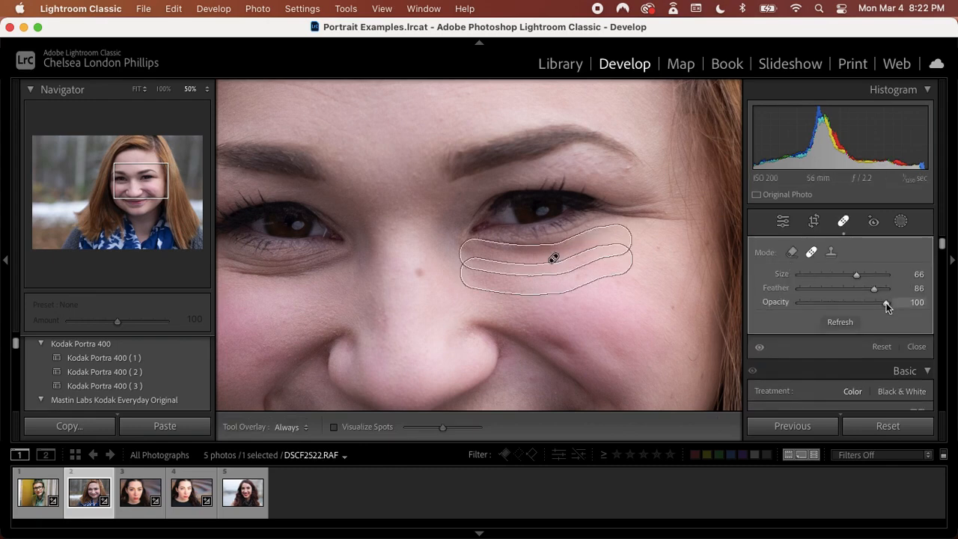
pyautogui.moveTo(886, 303); pyautogui.dragTo(840, 303)
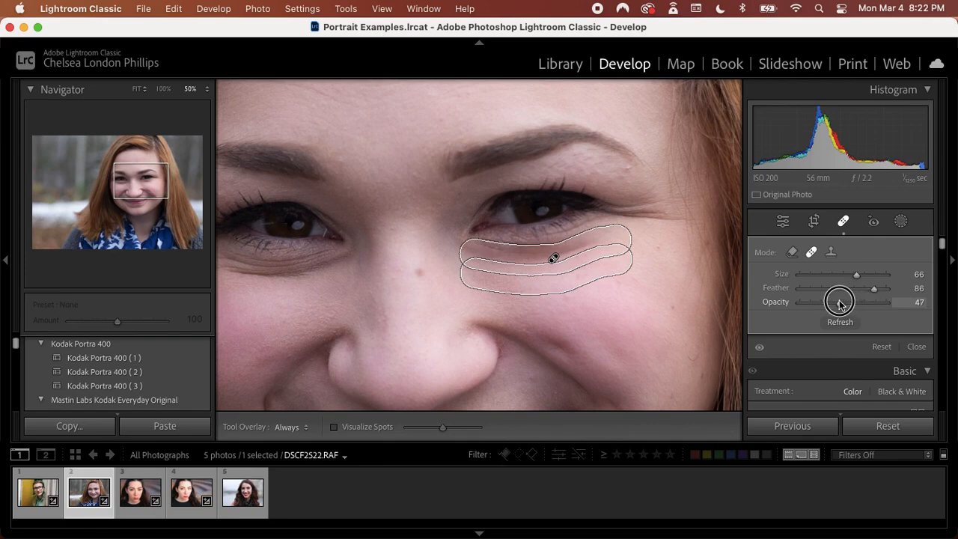
pyautogui.press('q')
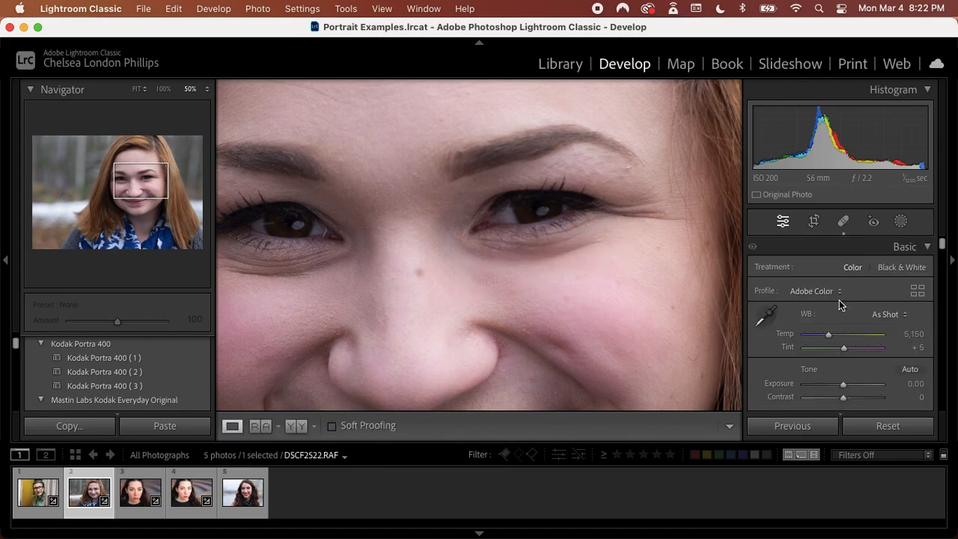
pyautogui.press('\\')
pyautogui.press('\\')
# Paint a new Brush mask over both of the woman's eyes with brush Size 9 and Feather, Flow and Density at 100
pyautogui.moveTo(342, 293); pyautogui.dragTo(436, 267)
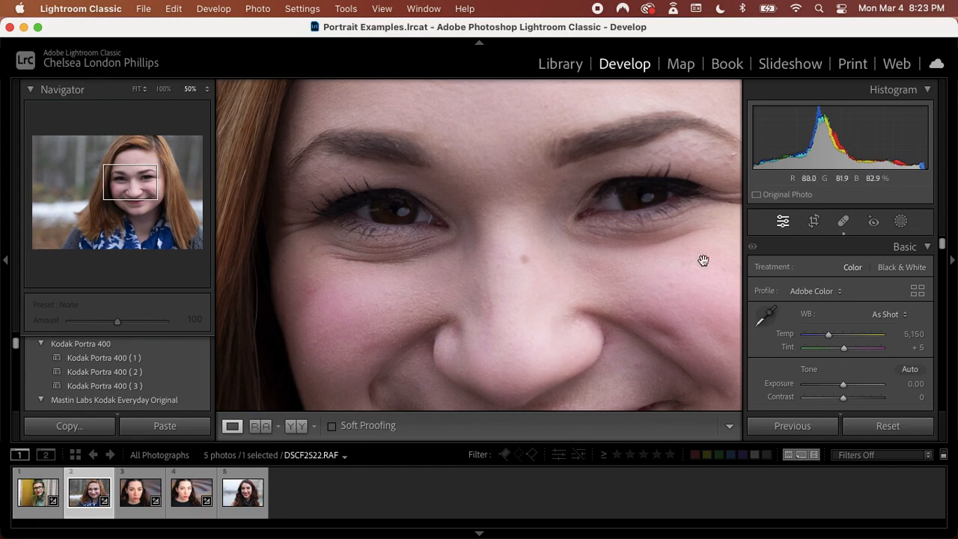
pyautogui.press('super+minus')
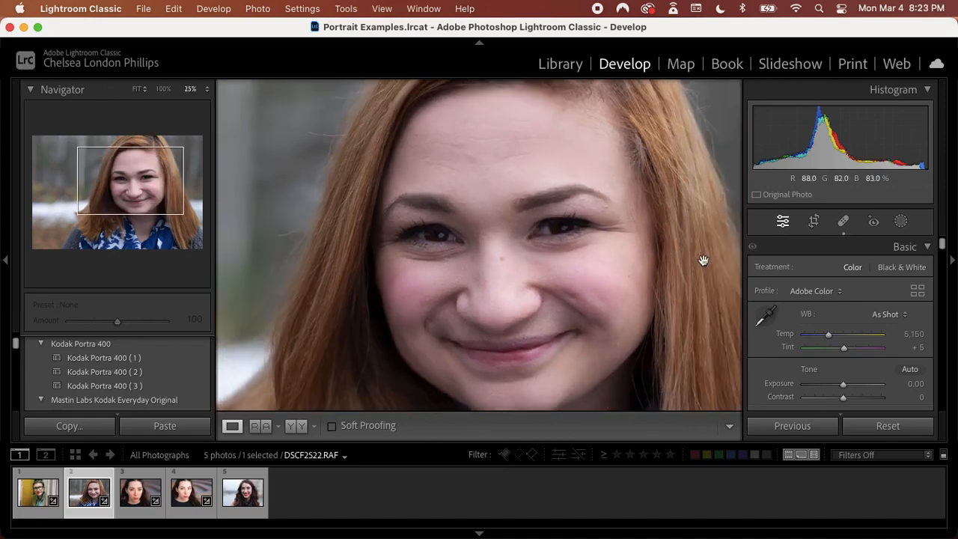
pyautogui.press('super+equal')
pyautogui.press('super+equal')
pyautogui.press('super+equal')
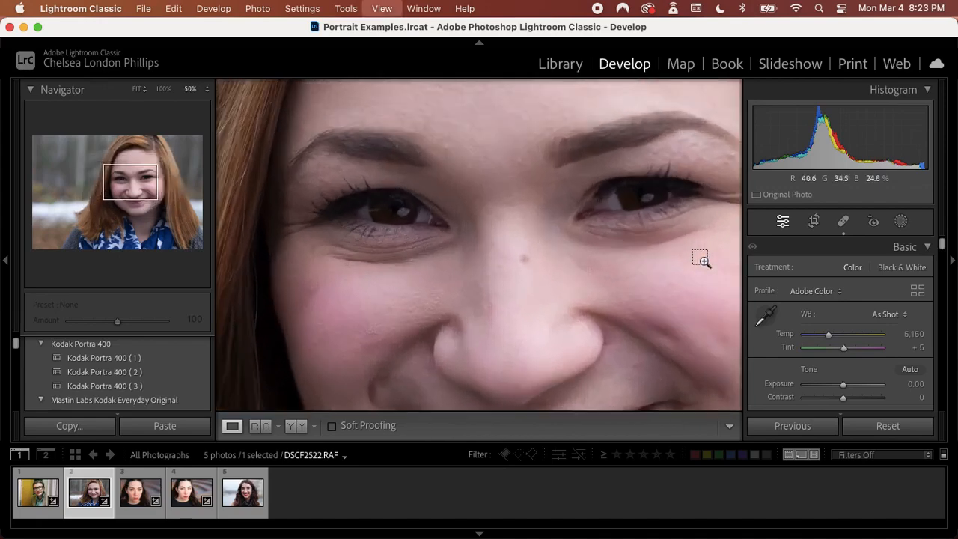
pyautogui.moveTo(685, 261); pyautogui.dragTo(679, 298)
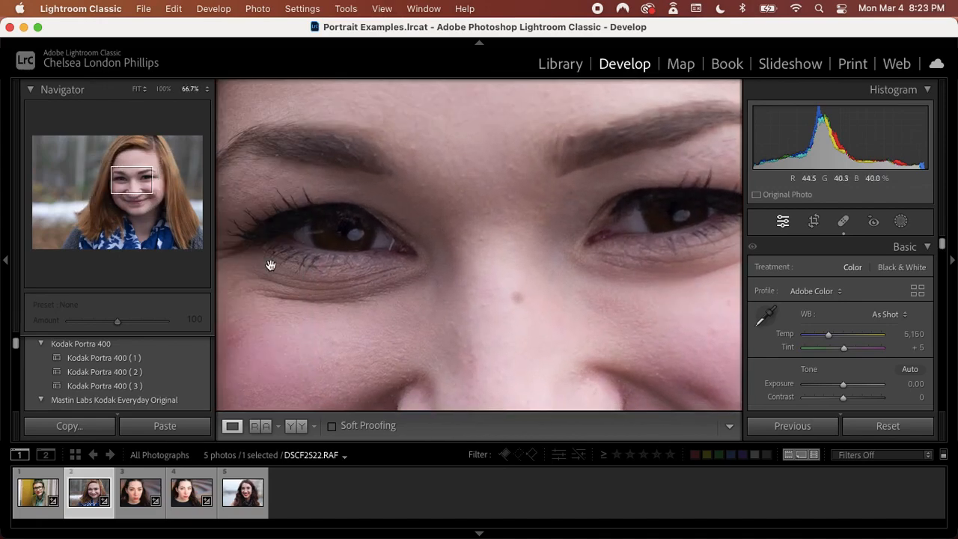
pyautogui.click(900, 221)
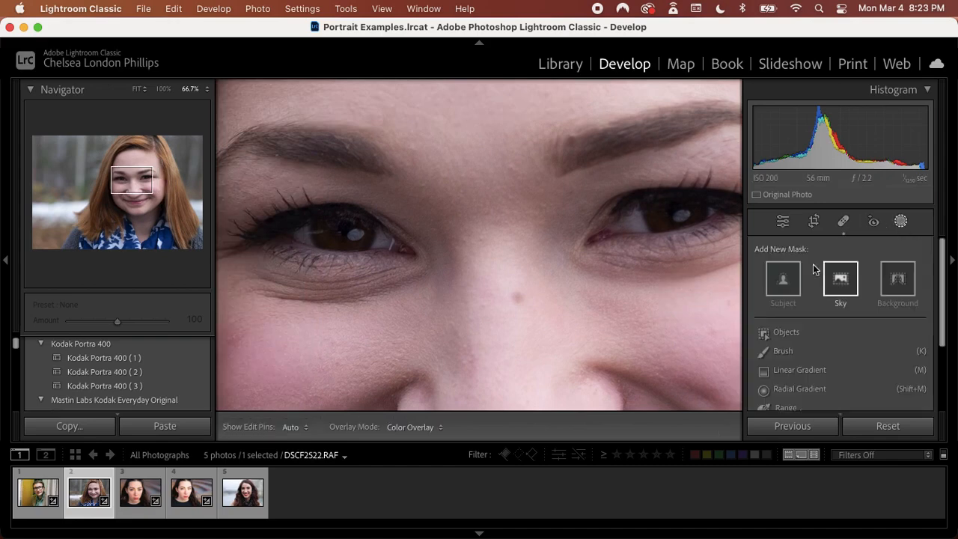
pyautogui.click(780, 351)
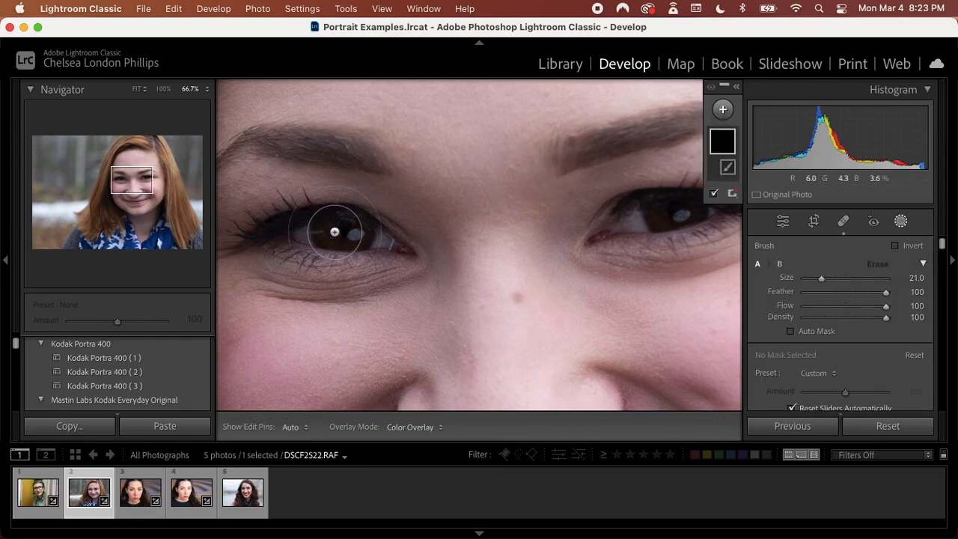
pyautogui.press('[')
pyautogui.press('[')
pyautogui.press('[')
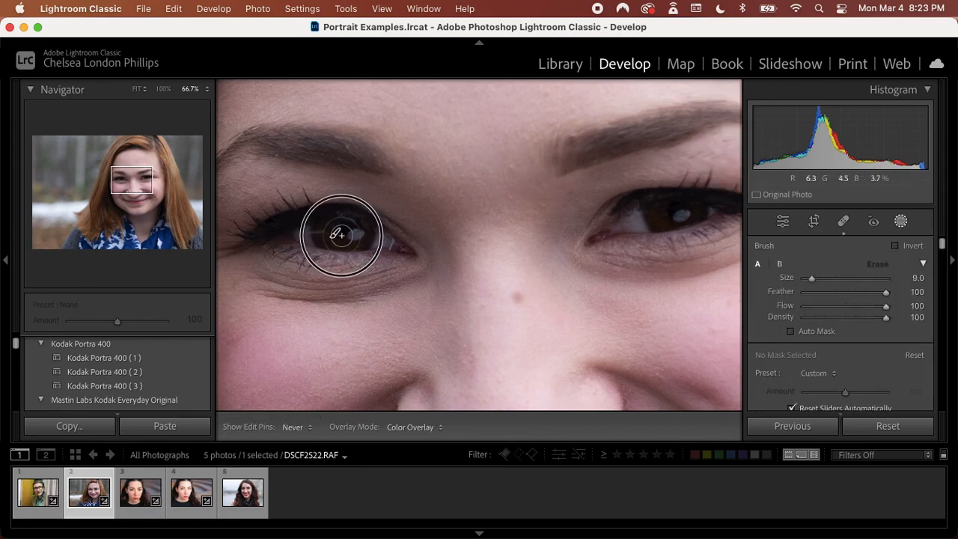
pyautogui.moveTo(332, 227)
pyautogui.mouseDown()
pyautogui.moveTo(324, 226)
pyautogui.moveTo(309, 232)
pyautogui.moveTo(379, 243)
pyautogui.mouseUp()
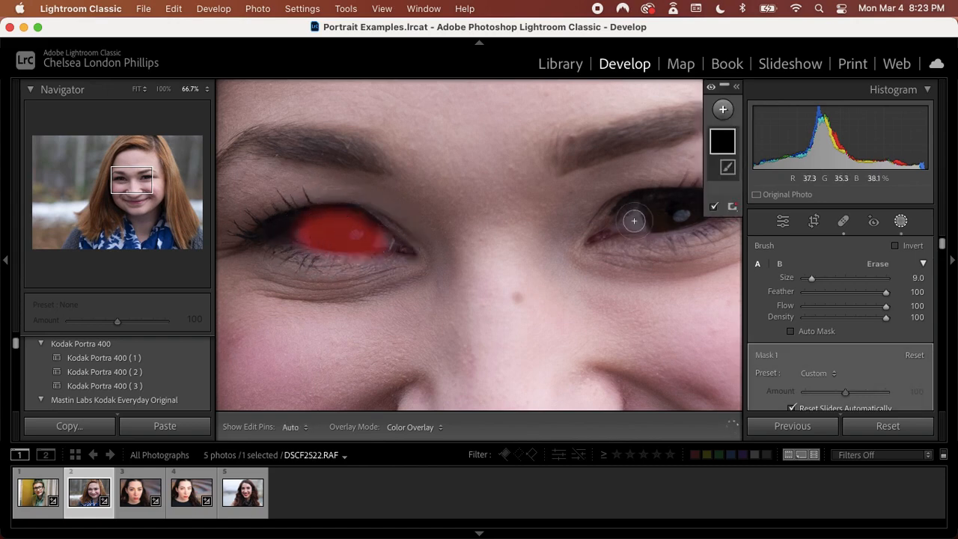
pyautogui.moveTo(633, 216); pyautogui.dragTo(711, 216)
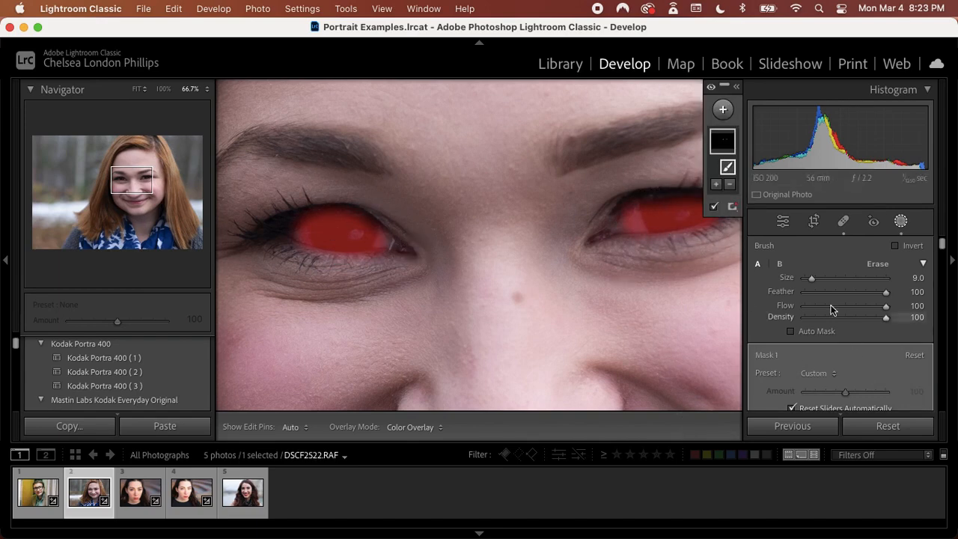
# Brighten the eye mask with Highlights 47, Shadows 30, Whites 24 and Blacks 3
pyautogui.scroll(-2, 831, 309)
pyautogui.scroll(-6, 831, 306)
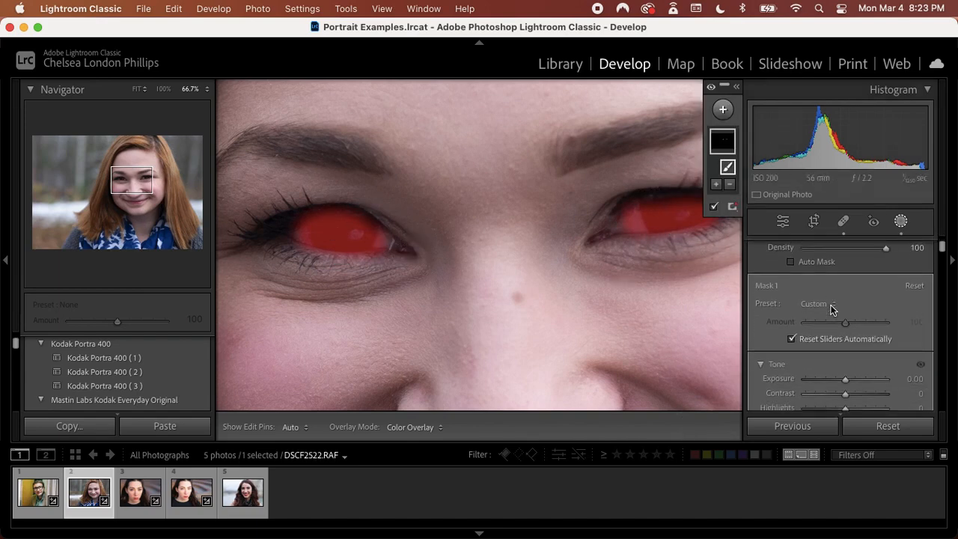
pyautogui.scroll(-1, 831, 310)
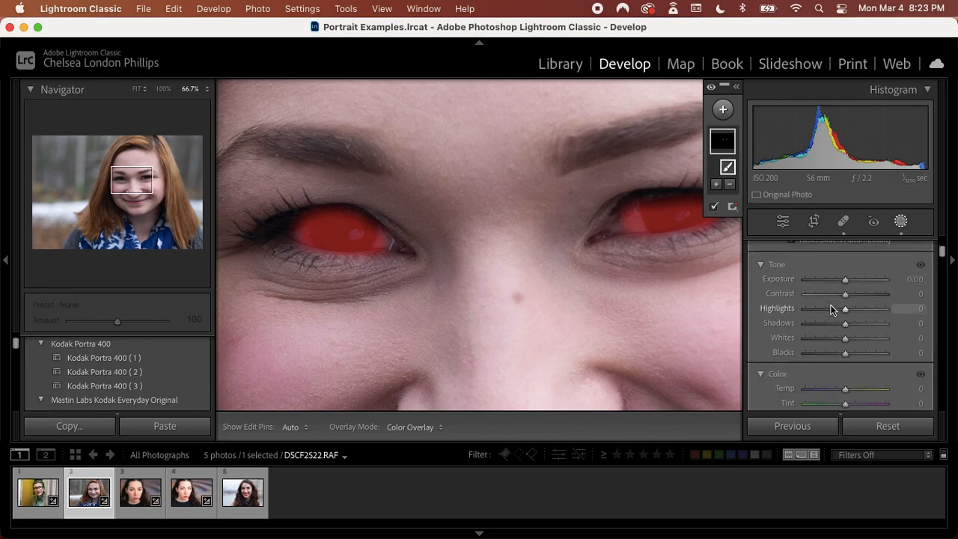
pyautogui.moveTo(848, 309)
pyautogui.mouseDown()
pyautogui.moveTo(867, 313)
pyautogui.moveTo(859, 332)
pyautogui.mouseUp()
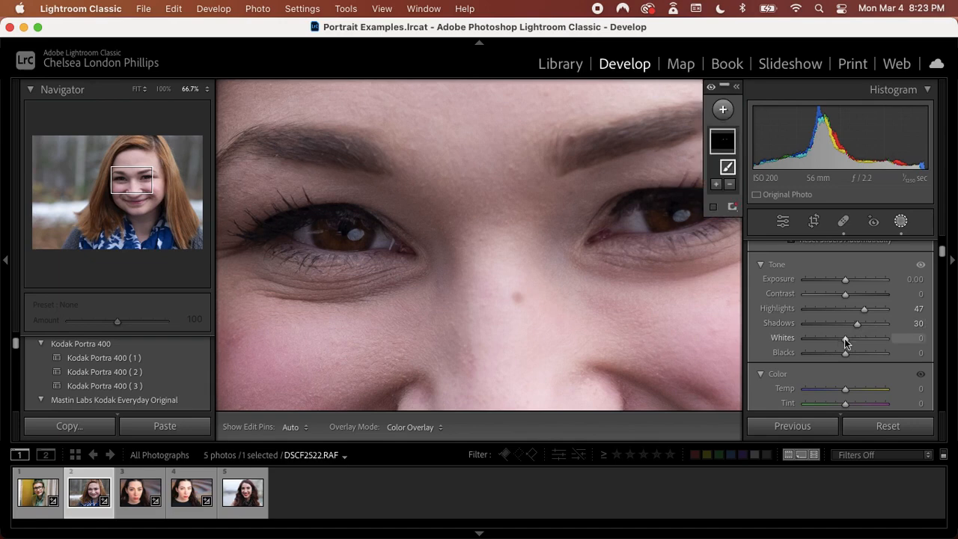
pyautogui.moveTo(846, 339); pyautogui.dragTo(855, 338)
pyautogui.moveTo(845, 353); pyautogui.dragTo(846, 357)
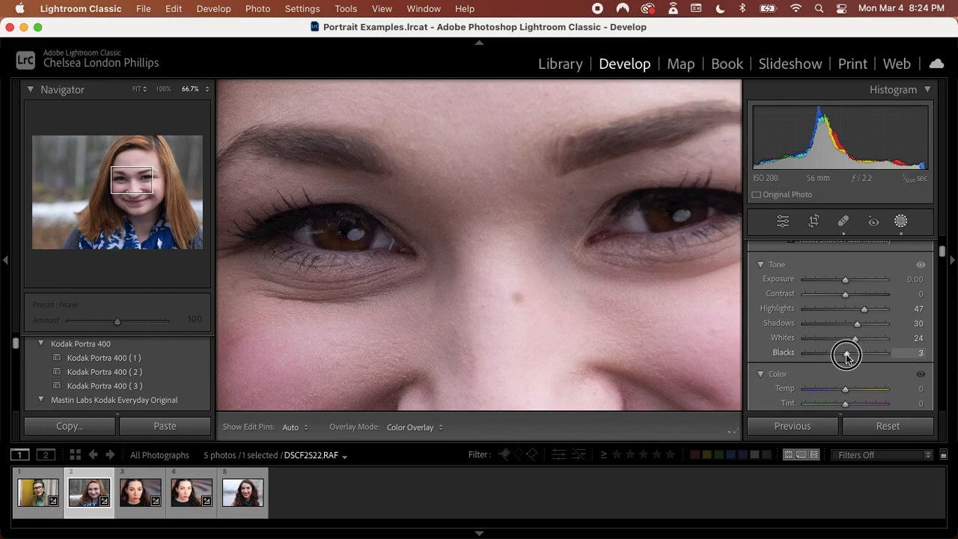
# Set the eye mask's Sharpness to 20
pyautogui.scroll(-3, 846, 354)
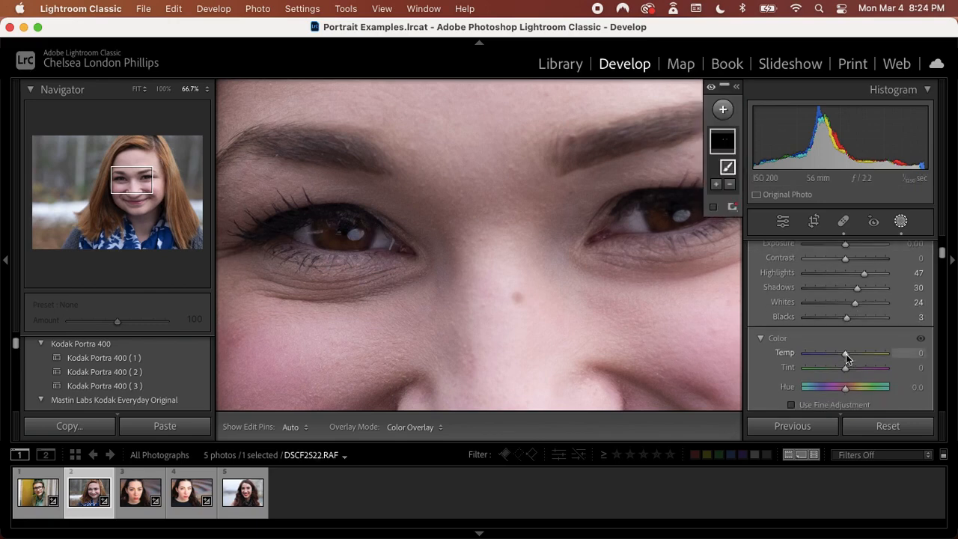
pyautogui.scroll(-10, 845, 357)
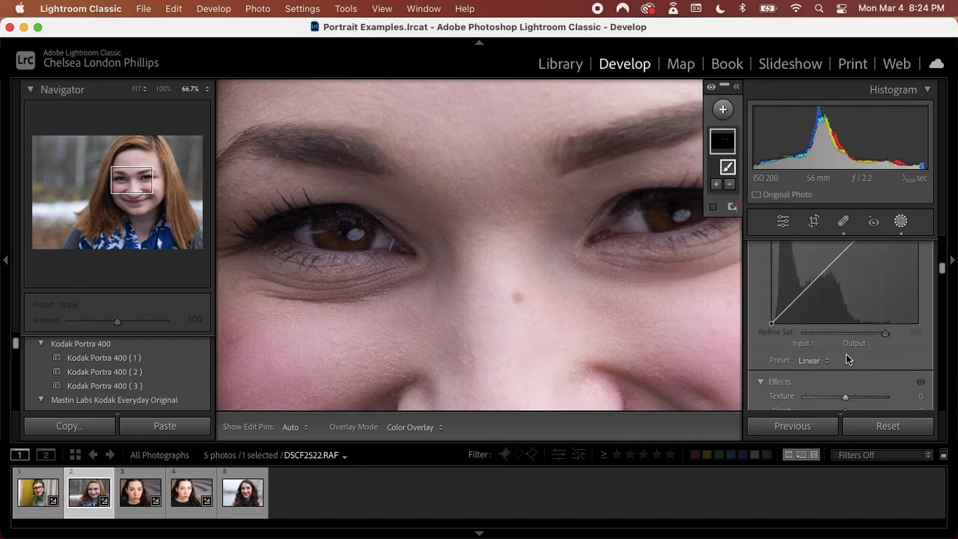
pyautogui.scroll(-5, 845, 354)
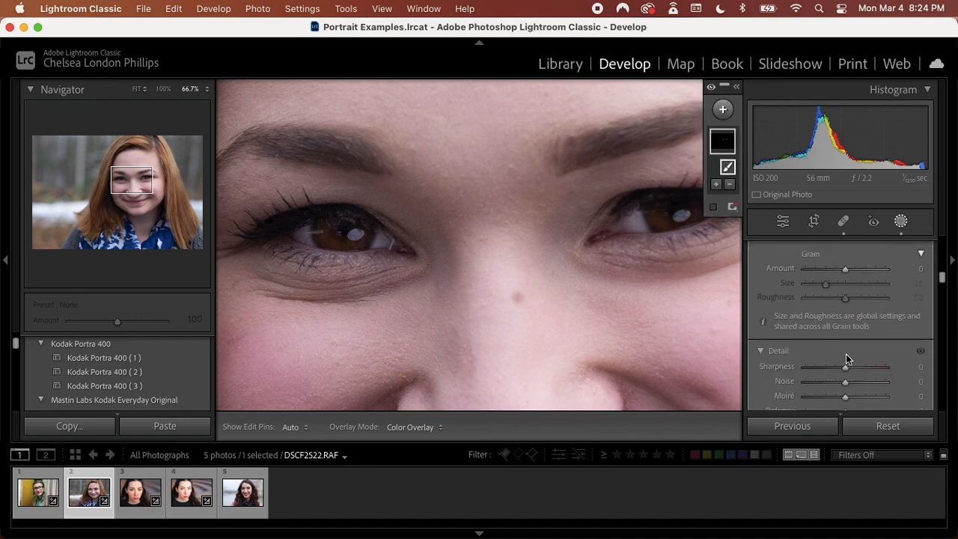
pyautogui.moveTo(846, 350); pyautogui.dragTo(855, 354)
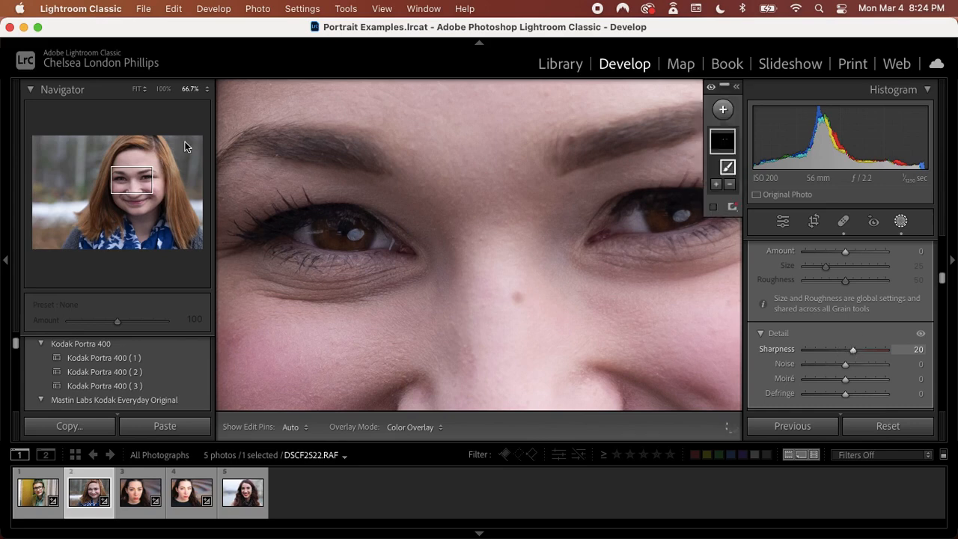
# Fit the whole portrait in view and compare the retouched version with the unedited photo
pyautogui.click(137, 91)
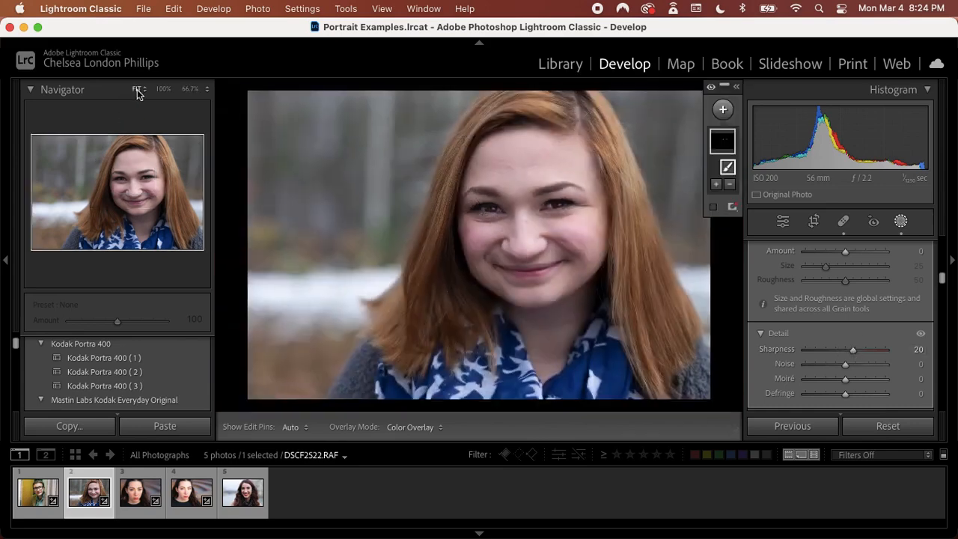
pyautogui.press('\\')
pyautogui.press('\\')
pyautogui.press('\\')
pyautogui.press('\\')
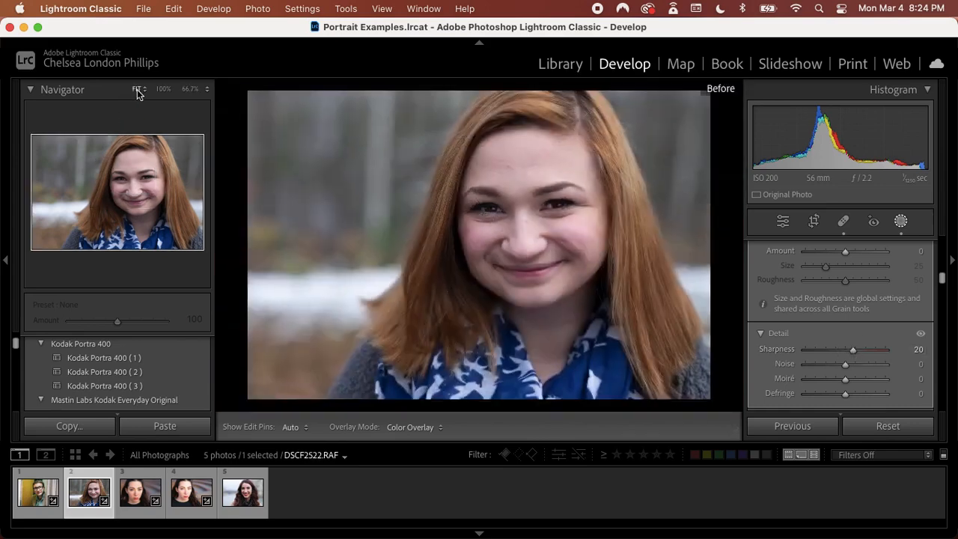
pyautogui.press('\\')
pyautogui.press('\\')
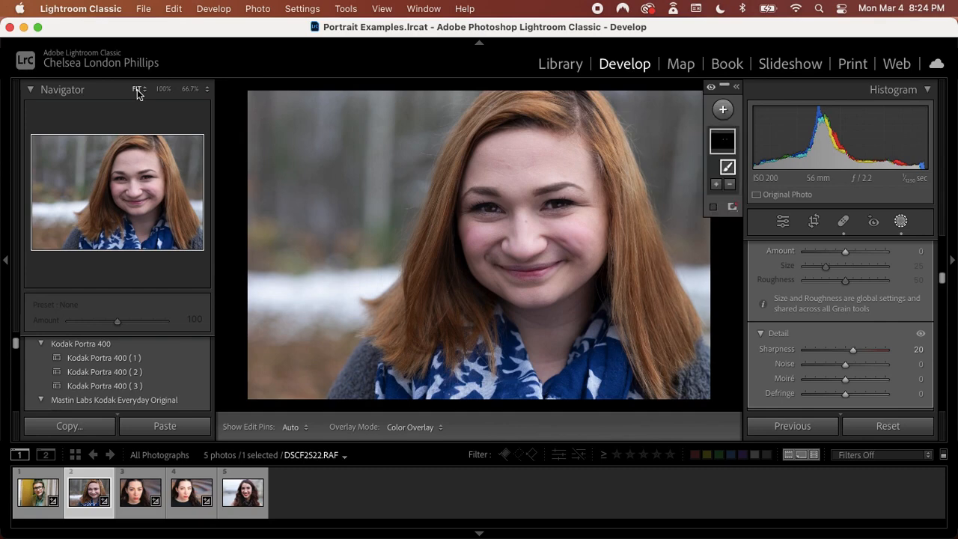
pyautogui.press('\\')
pyautogui.press('\\')
# Open the fifth photo, the dark-haired woman with red lipstick, and warm its white balance Temp to about 5,631
pyautogui.click(239, 502)
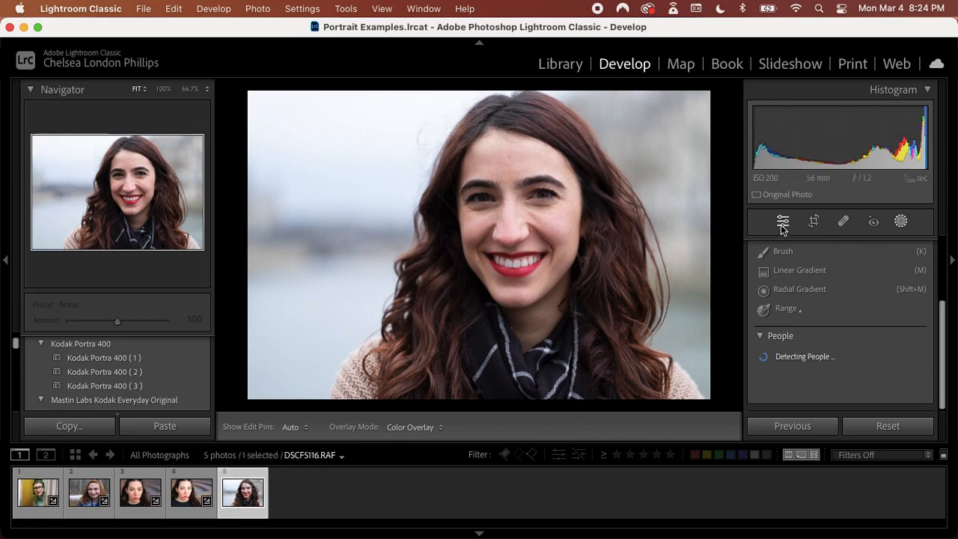
pyautogui.click(781, 224)
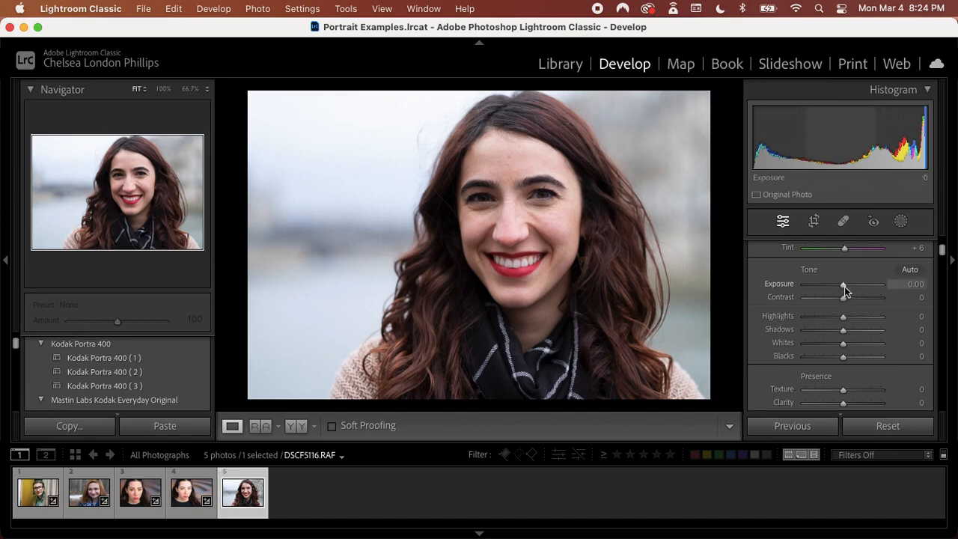
pyautogui.scroll(3, 845, 286)
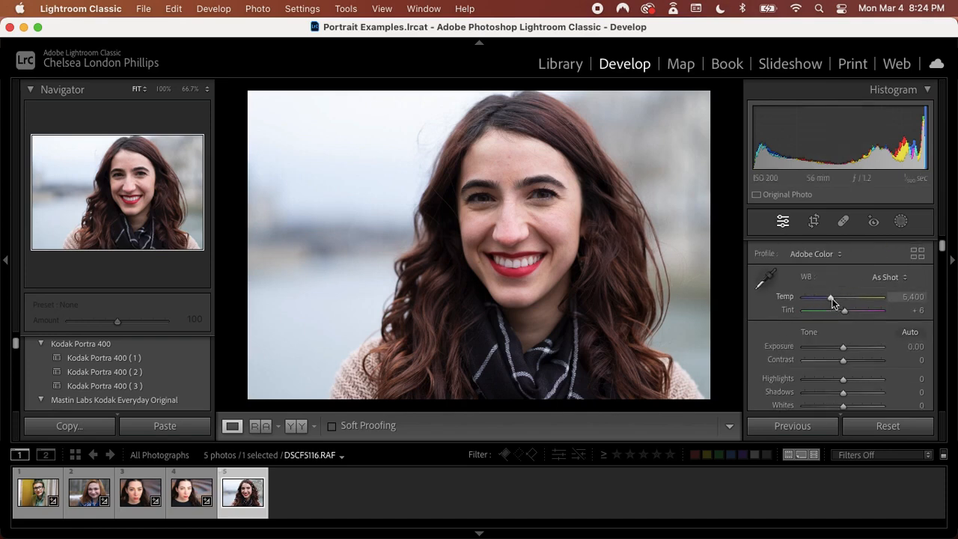
pyautogui.moveTo(833, 300); pyautogui.dragTo(836, 302)
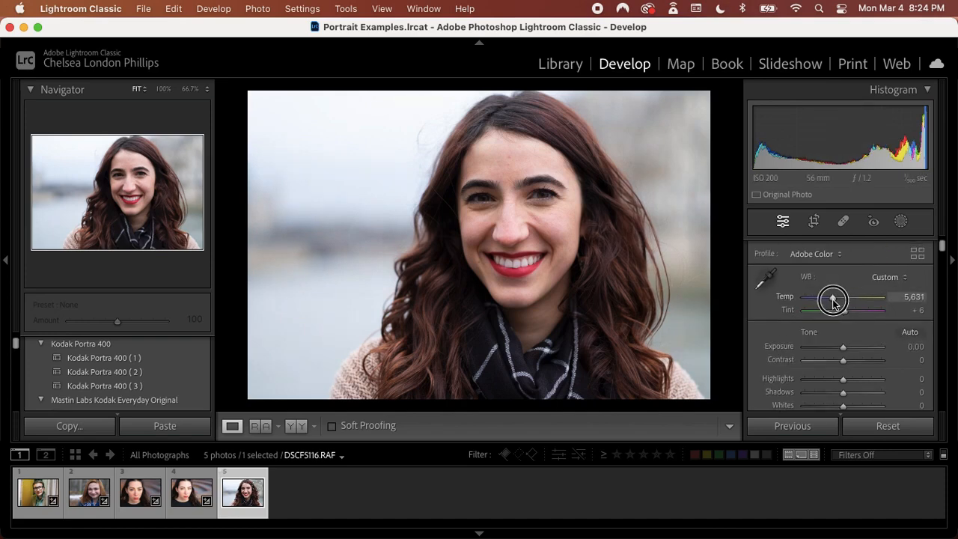
# Shape the photo's point curve with a midtone anchor, a highlight point at about 196/193 and a shadow point at input 69, output 67
pyautogui.scroll(-2, 823, 353)
pyautogui.scroll(-4, 821, 352)
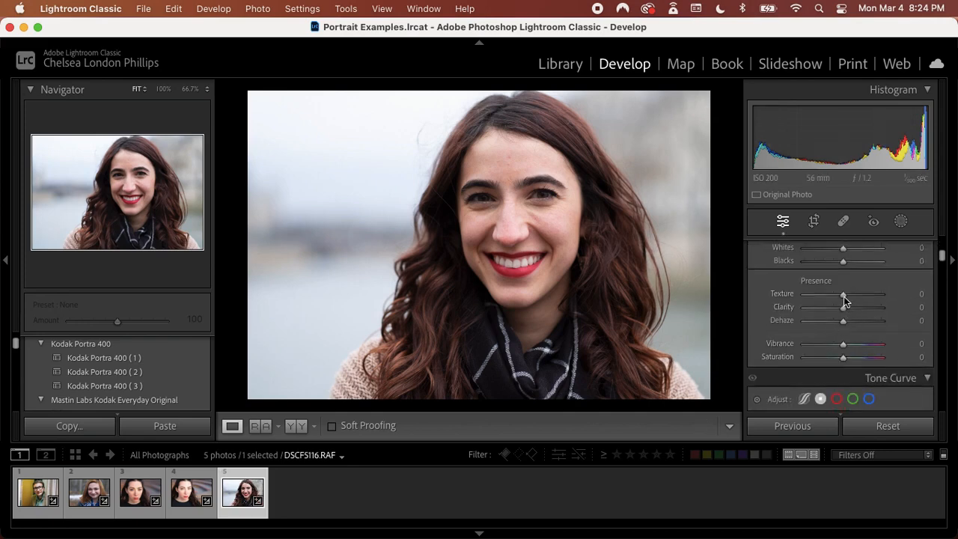
pyautogui.moveTo(841, 301); pyautogui.dragTo(845, 299)
pyautogui.scroll(-4, 825, 342)
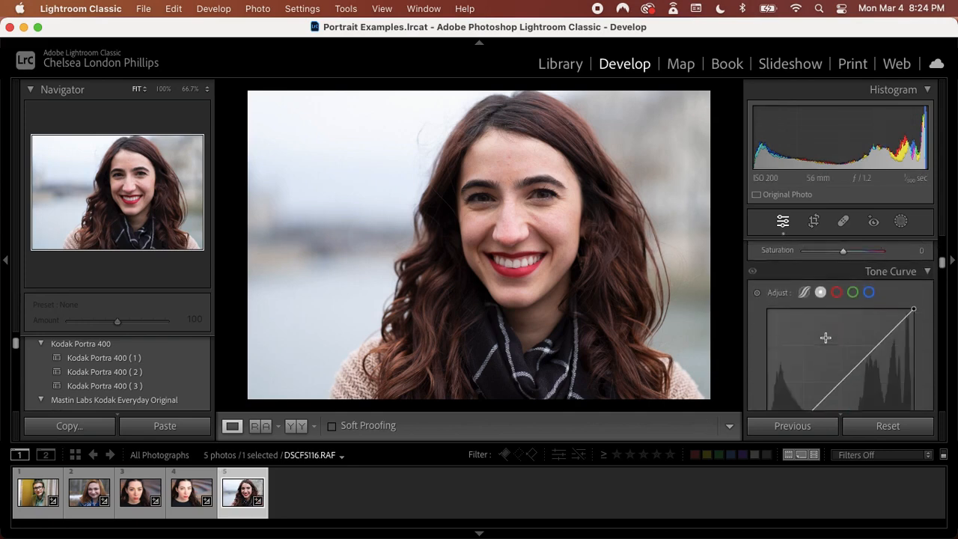
pyautogui.scroll(-2, 804, 381)
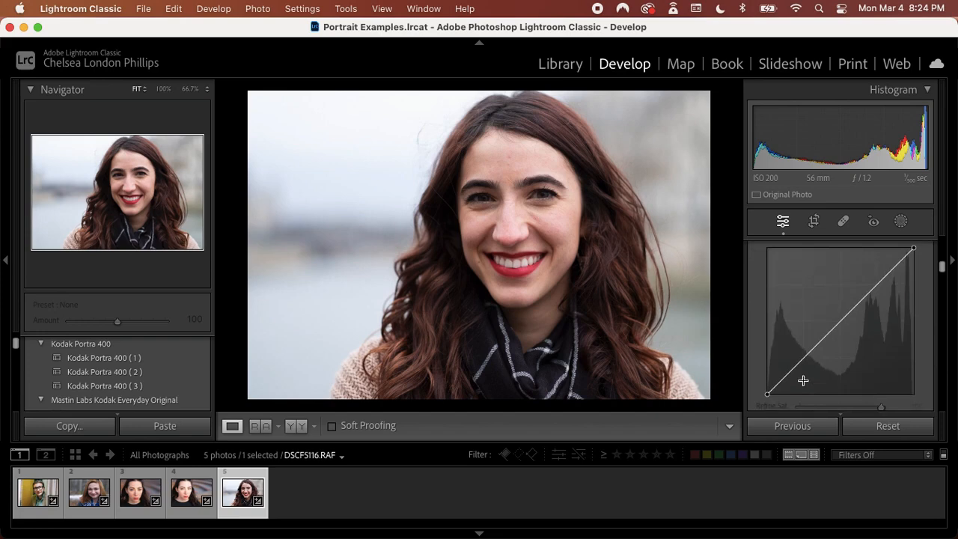
pyautogui.click(840, 321)
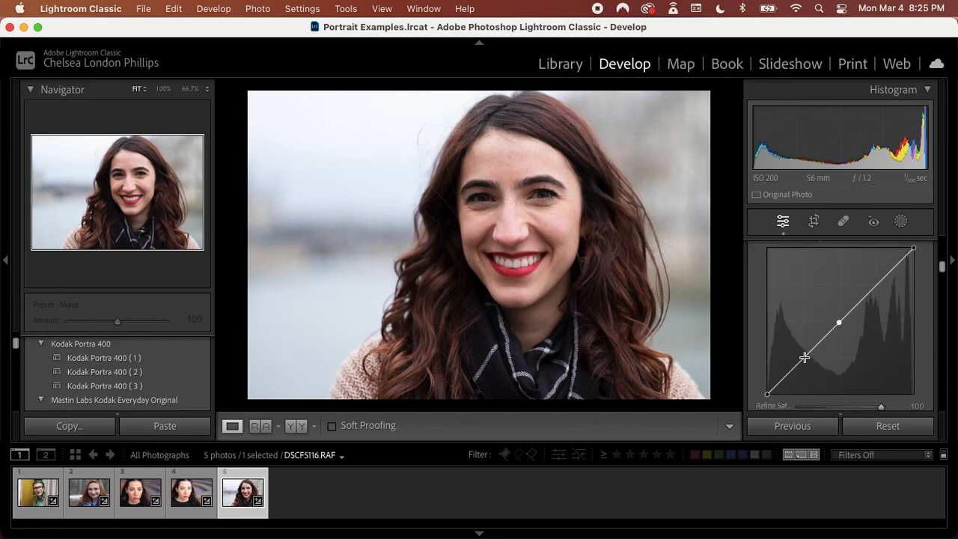
pyautogui.moveTo(803, 354); pyautogui.dragTo(803, 357)
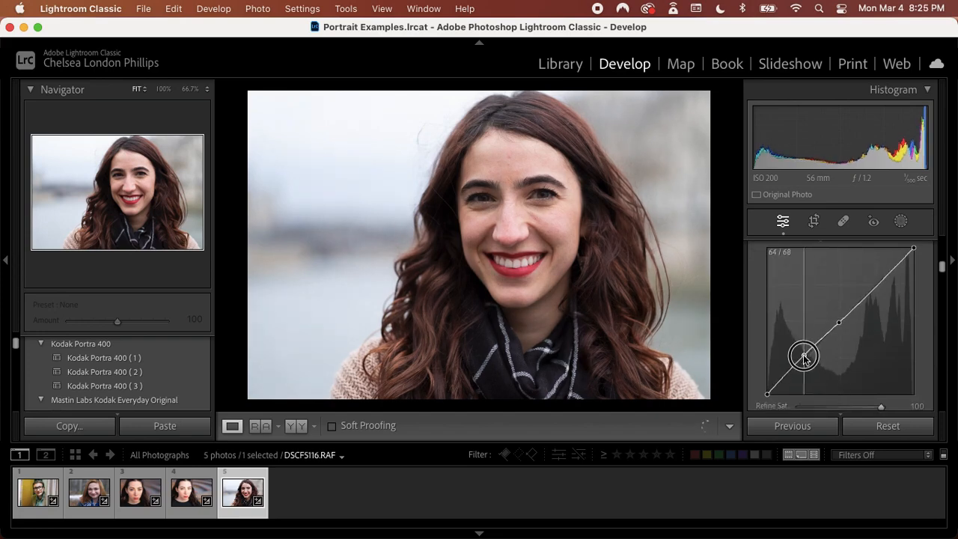
pyautogui.click(881, 284)
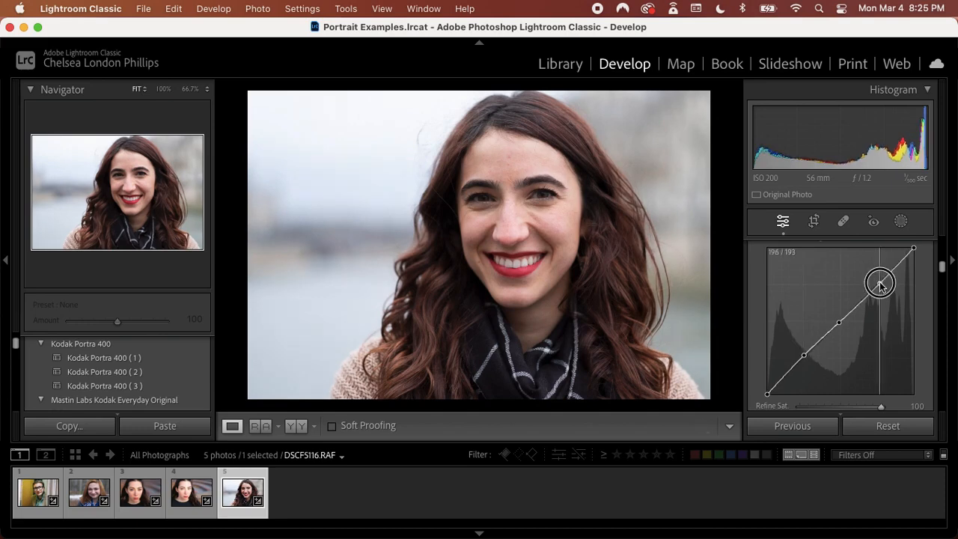
pyautogui.moveTo(804, 355); pyautogui.dragTo(807, 357)
pyautogui.scroll(-8, 805, 357)
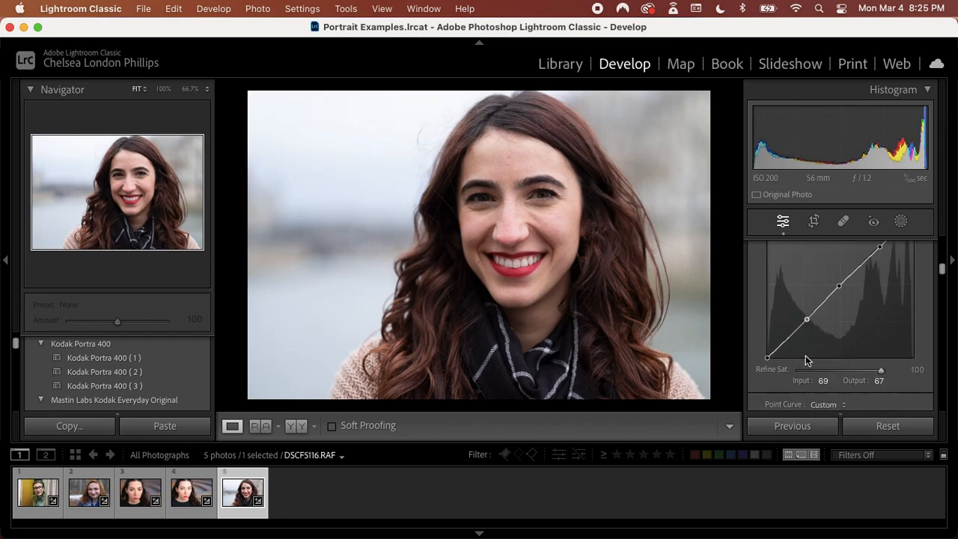
pyautogui.scroll(-5, 805, 355)
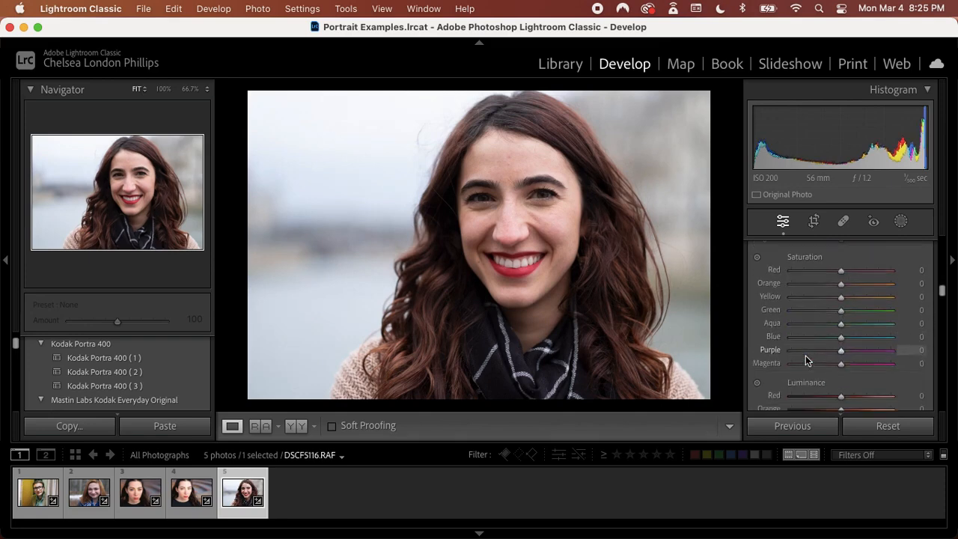
# Use targeted Luminance adjustments to brighten the skin and deepen the red lips, reaching Red −14, Orange +19, Yellow +2 and Magenta +29
pyautogui.click(756, 366)
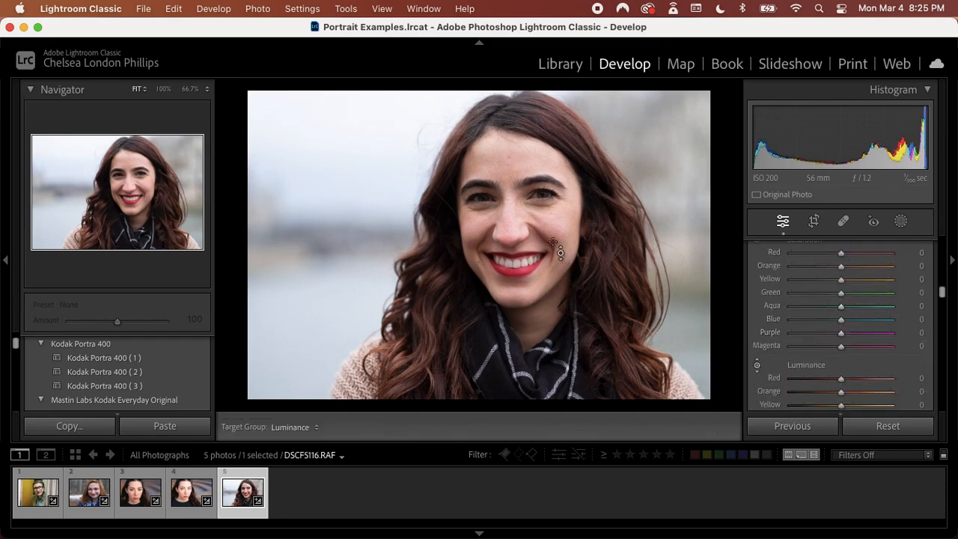
pyautogui.moveTo(562, 259); pyautogui.dragTo(552, 222)
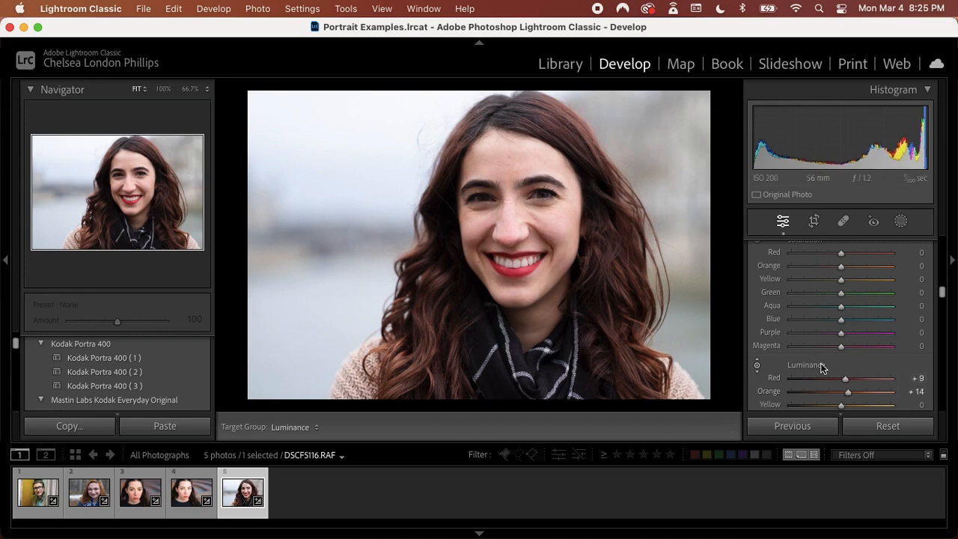
pyautogui.scroll(-2, 823, 367)
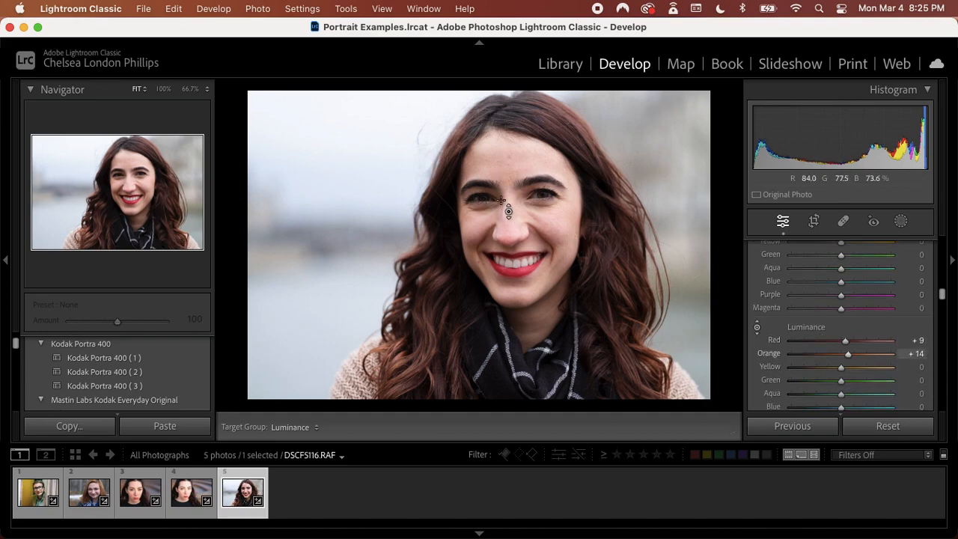
pyautogui.moveTo(448, 203); pyautogui.dragTo(448, 199)
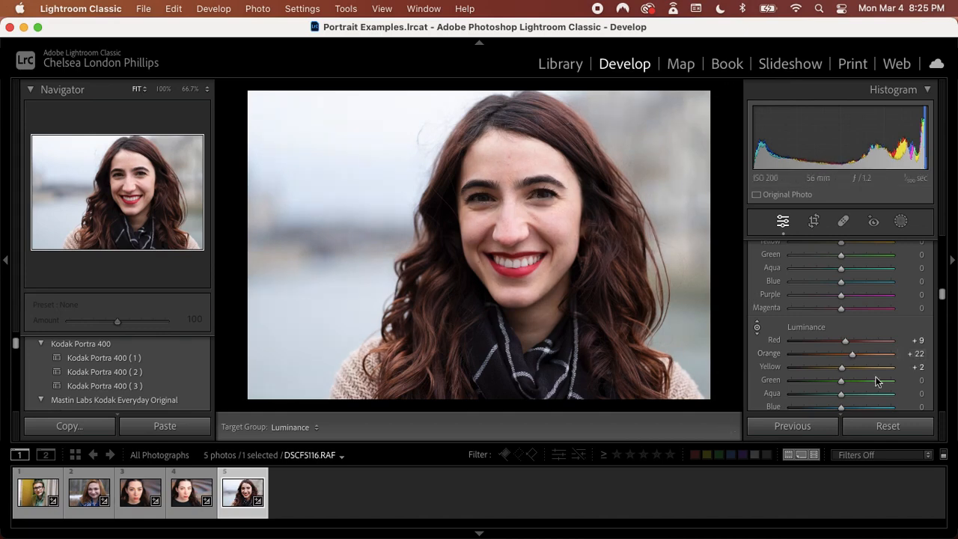
pyautogui.scroll(-3, 876, 378)
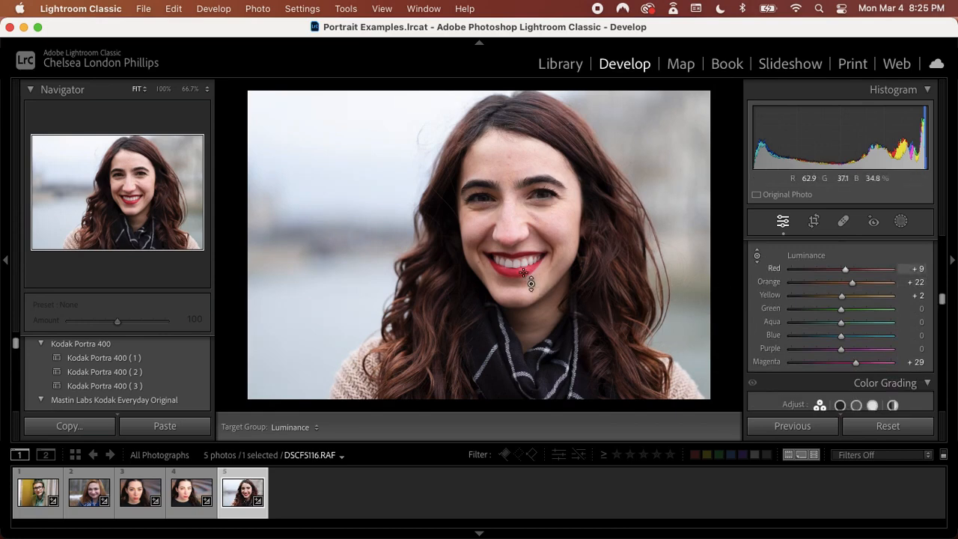
pyautogui.moveTo(524, 271); pyautogui.dragTo(524, 286)
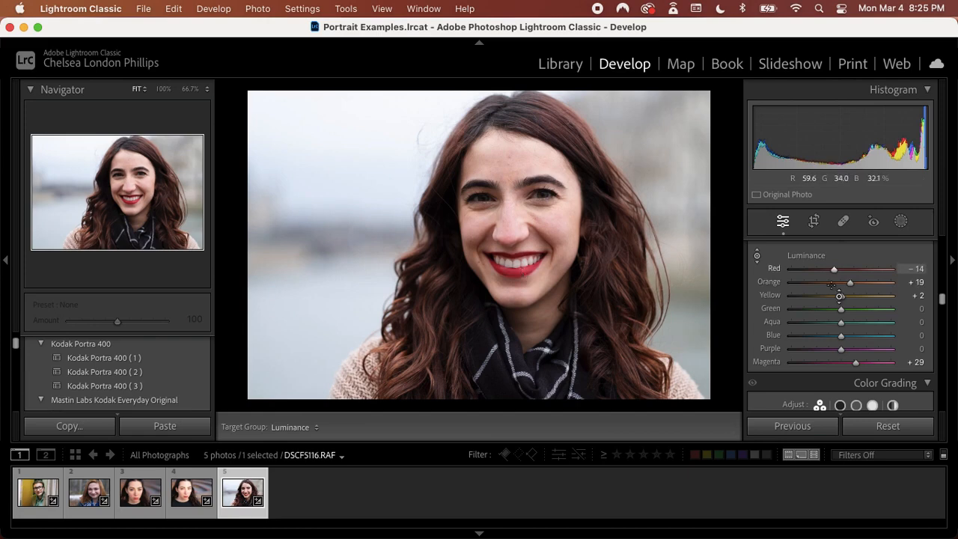
# Refine the point curve by moving the shadow point to about 72/68 and nudging the highlight point slightly
pyautogui.scroll(6, 857, 312)
pyautogui.scroll(2, 857, 311)
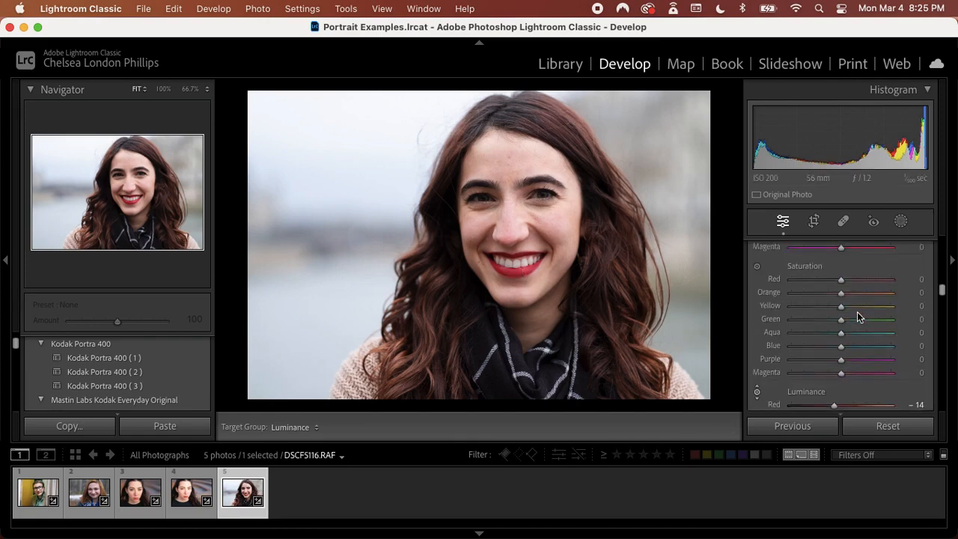
pyautogui.scroll(15, 857, 311)
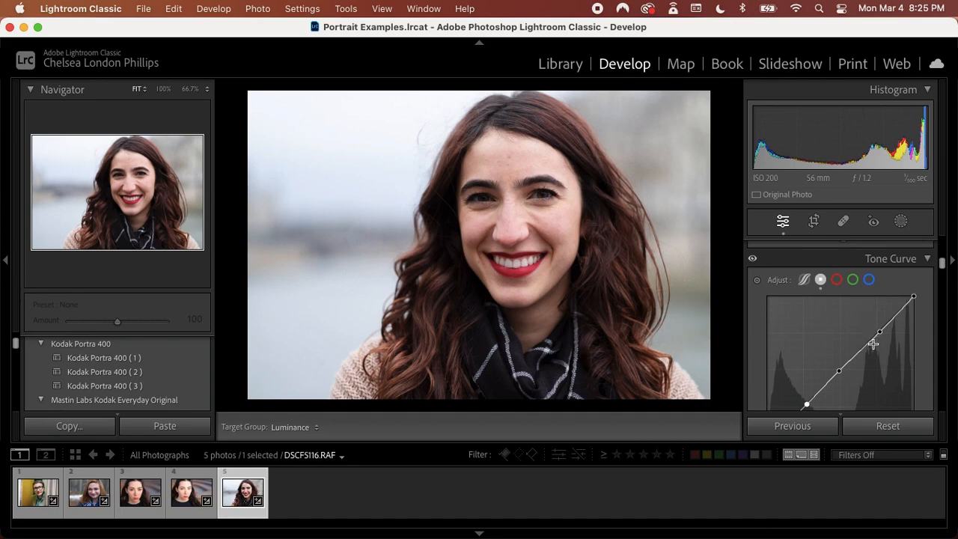
pyautogui.click(808, 405)
pyautogui.moveTo(808, 404); pyautogui.dragTo(808, 405)
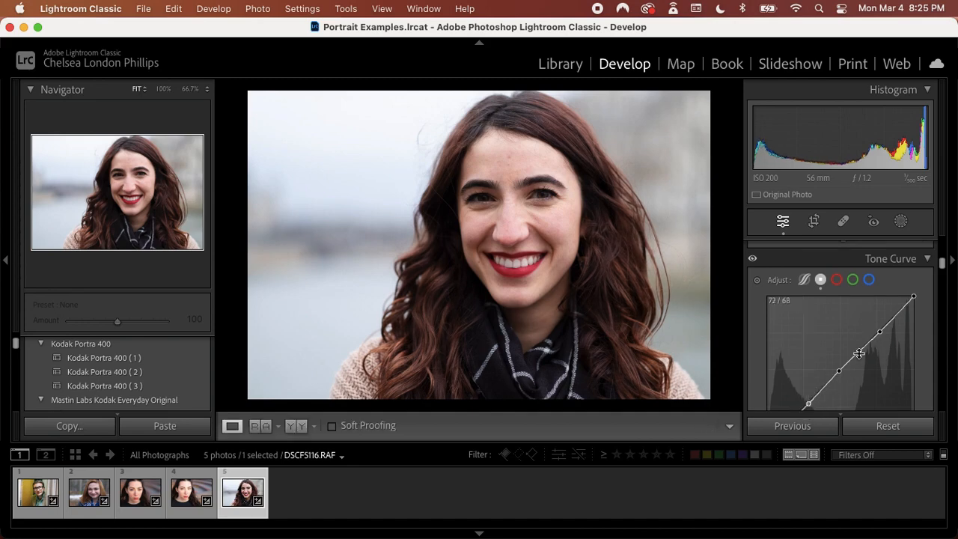
pyautogui.moveTo(879, 332); pyautogui.dragTo(877, 333)
# Raise the photo's Exposure to +0.15 and compare the result with the unedited version
pyautogui.scroll(6, 874, 333)
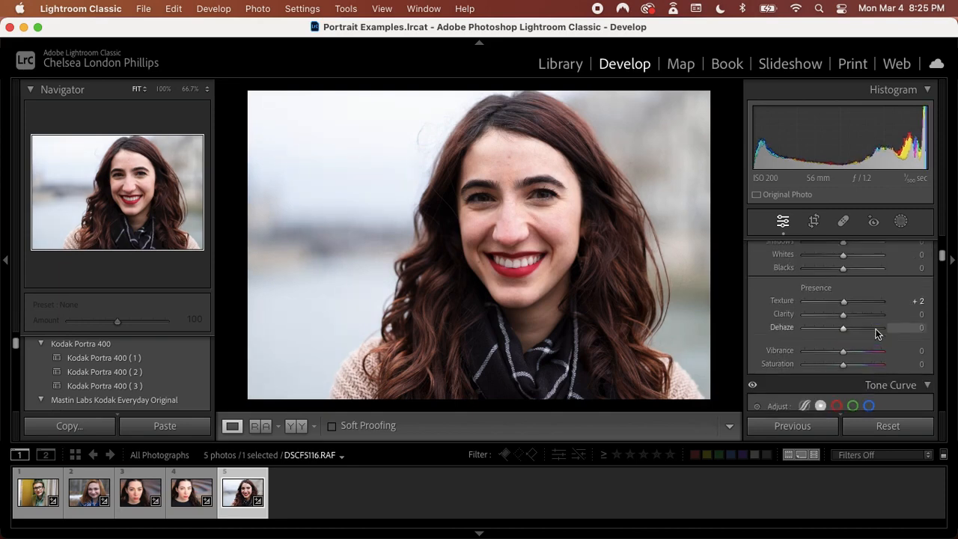
pyautogui.scroll(3, 853, 337)
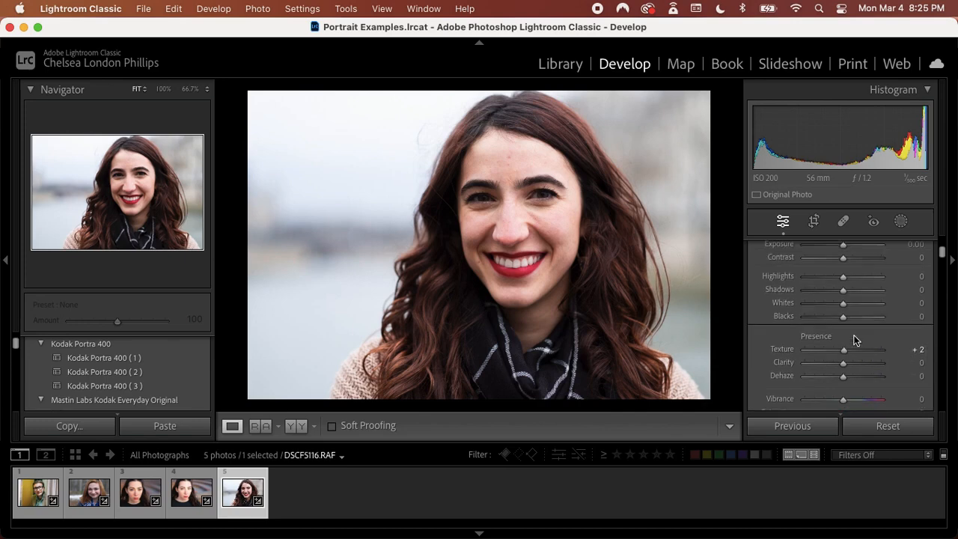
pyautogui.scroll(1, 854, 337)
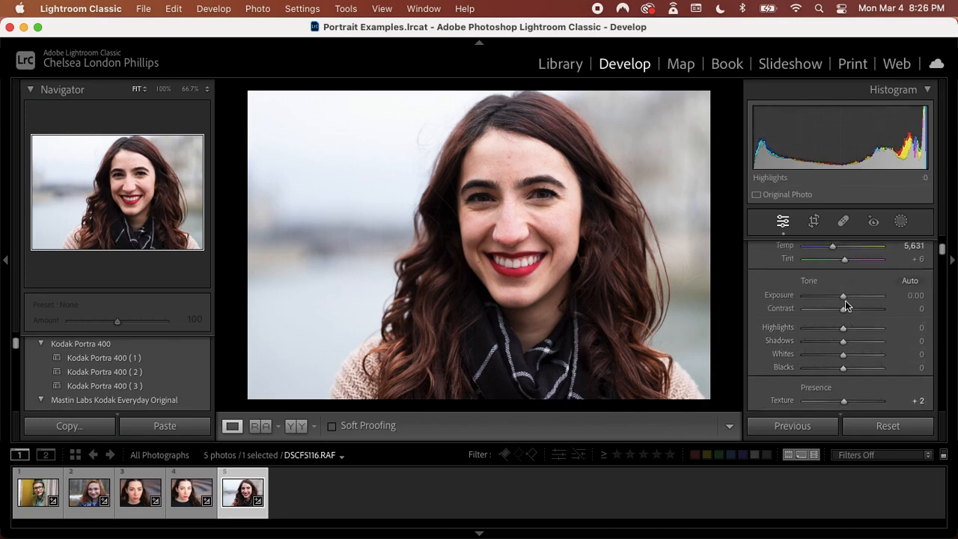
pyautogui.moveTo(845, 300); pyautogui.dragTo(846, 300)
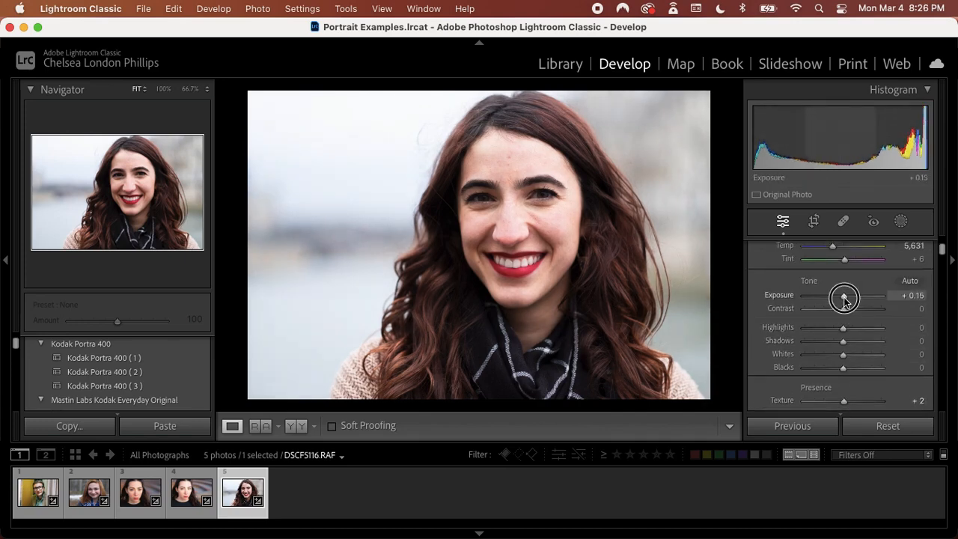
pyautogui.press('\\')
pyautogui.press('\\')
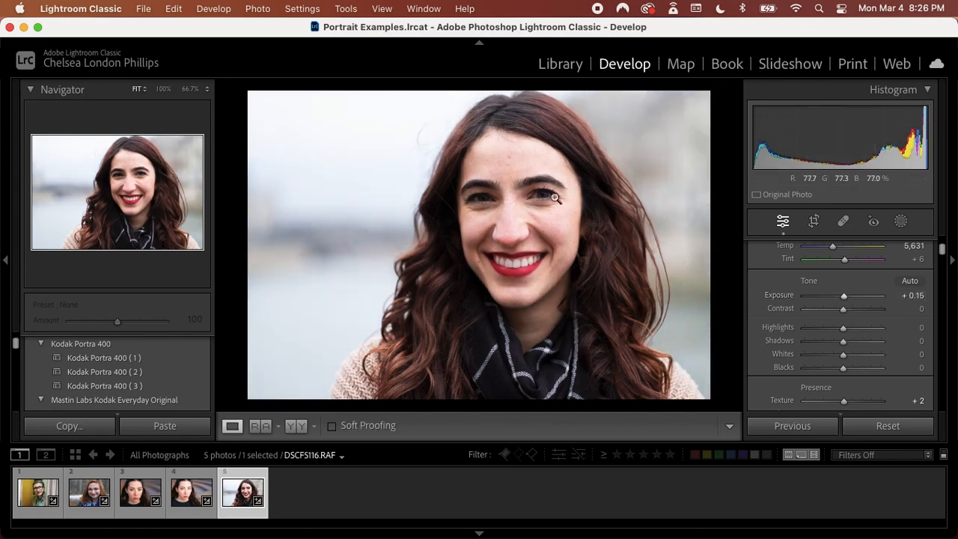
# Create a Brush mask and paint it over the irises and whites of both eyes, using brush size 7 for the finer areas
pyautogui.click(505, 194)
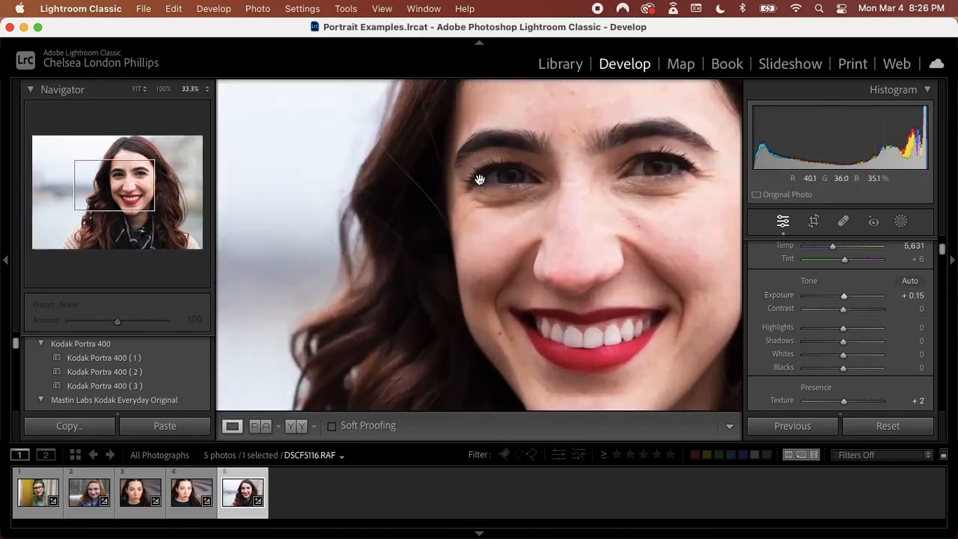
pyautogui.moveTo(593, 177); pyautogui.dragTo(503, 246)
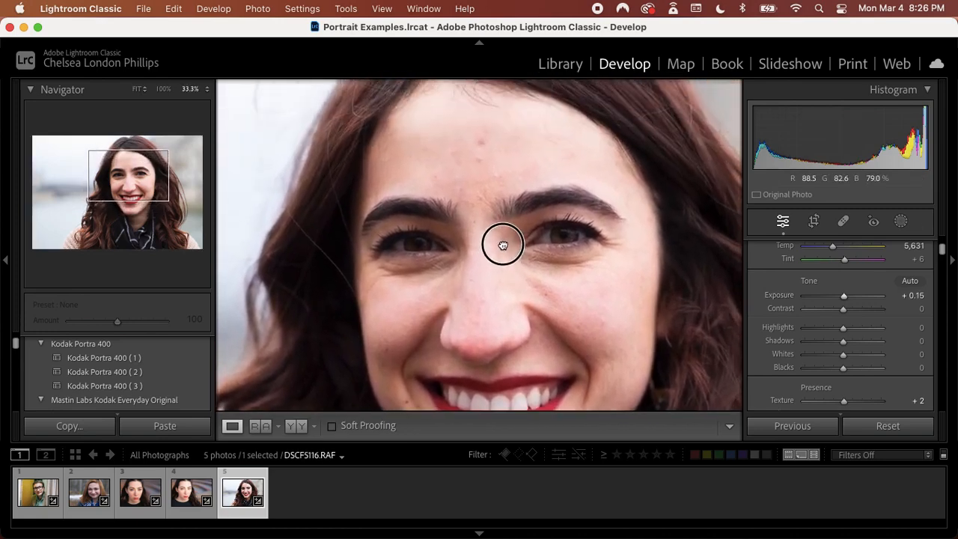
pyautogui.click(566, 238)
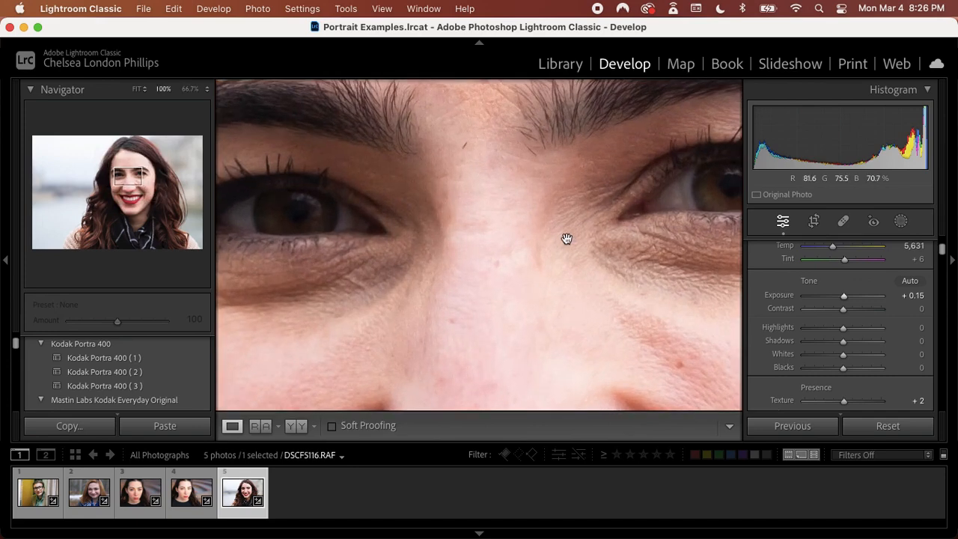
pyautogui.moveTo(567, 238); pyautogui.dragTo(378, 271)
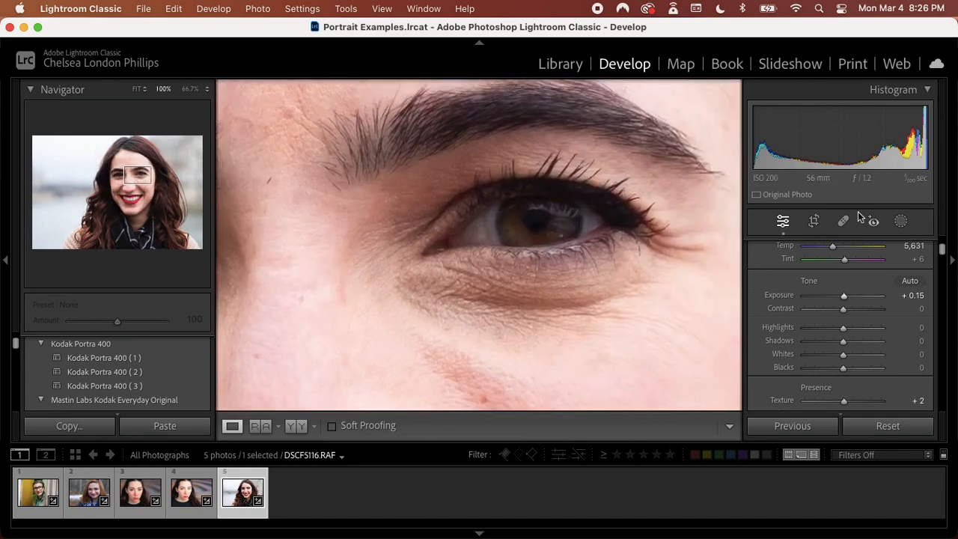
pyautogui.click(901, 222)
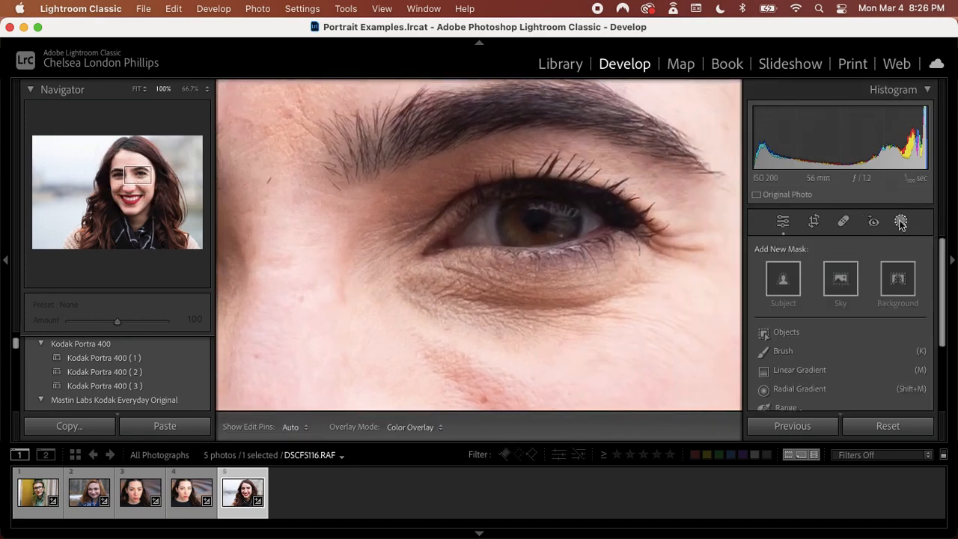
pyautogui.click(783, 350)
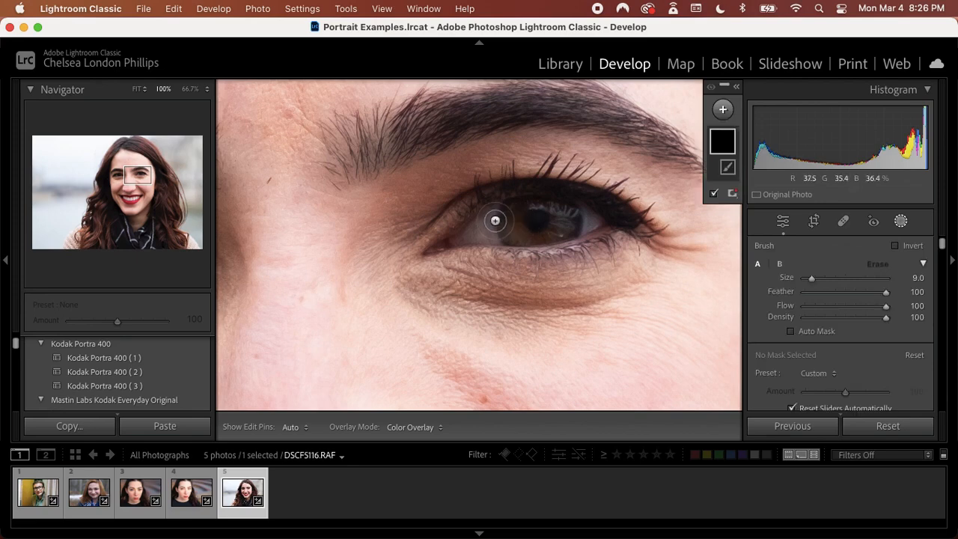
pyautogui.moveTo(510, 220)
pyautogui.mouseDown()
pyautogui.moveTo(470, 235)
pyautogui.moveTo(581, 220)
pyautogui.moveTo(520, 214)
pyautogui.moveTo(489, 227)
pyautogui.mouseUp()
pyautogui.press('[')
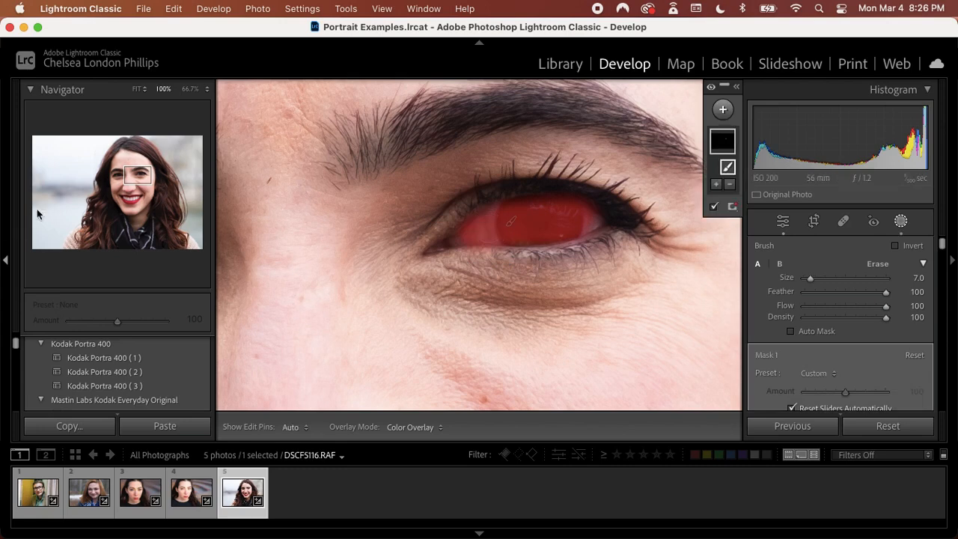
pyautogui.click(104, 173)
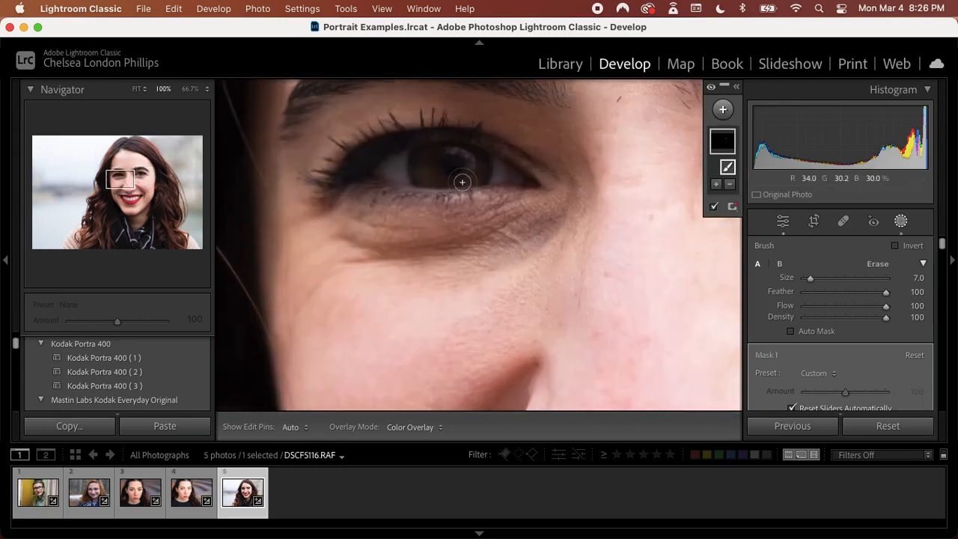
pyautogui.moveTo(400, 171)
pyautogui.mouseDown()
pyautogui.moveTo(505, 174)
pyautogui.moveTo(452, 160)
pyautogui.moveTo(393, 172)
pyautogui.moveTo(490, 173)
pyautogui.mouseUp()
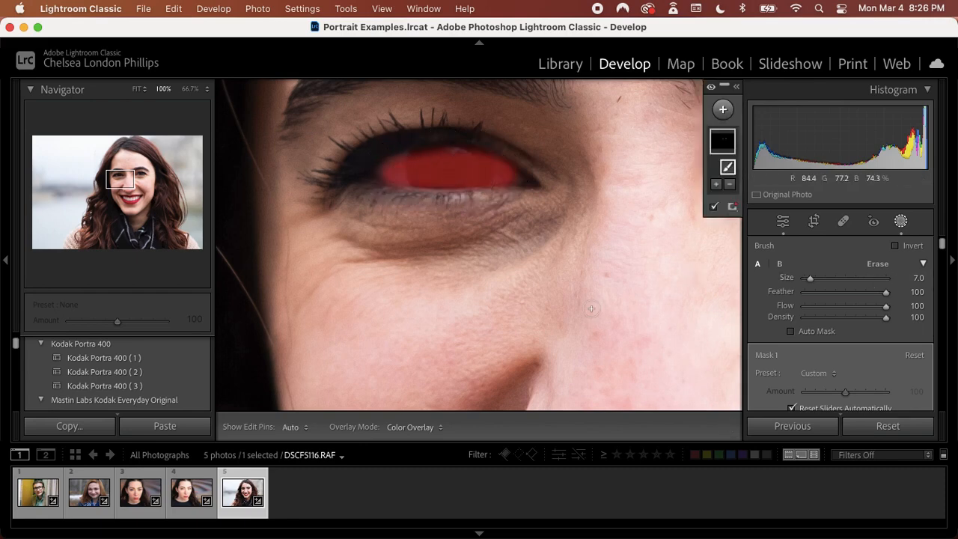
# Brighten and sharpen the masked eyes by setting the mask's Whites to 15 and Sharpness to 11
pyautogui.press('super+minus')
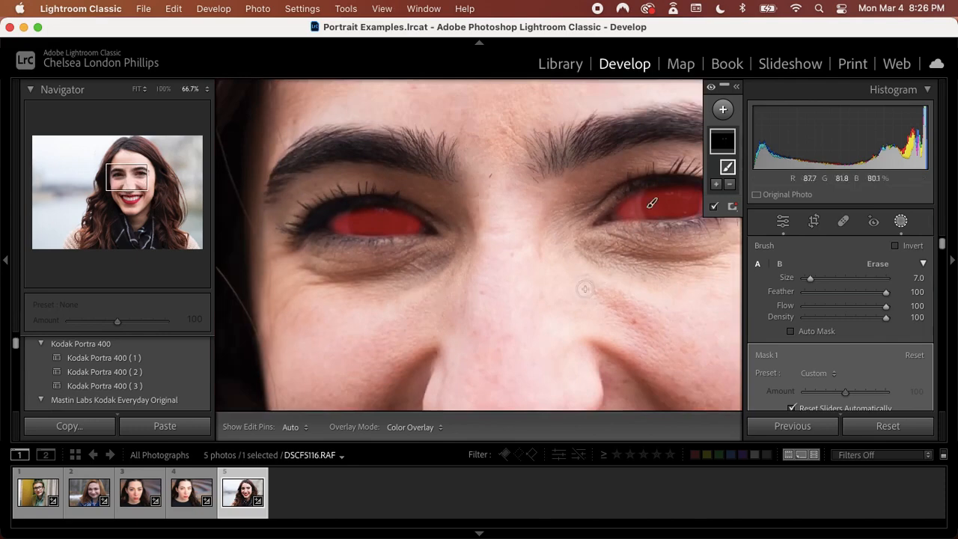
pyautogui.scroll(-1, 861, 363)
pyautogui.scroll(-6, 860, 357)
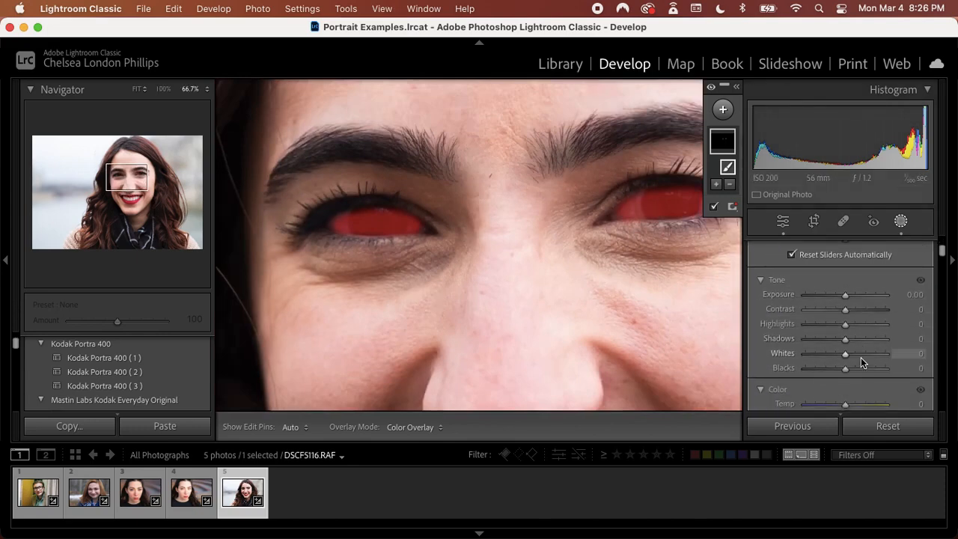
pyautogui.moveTo(845, 305); pyautogui.dragTo(853, 333)
pyautogui.scroll(-10, 854, 333)
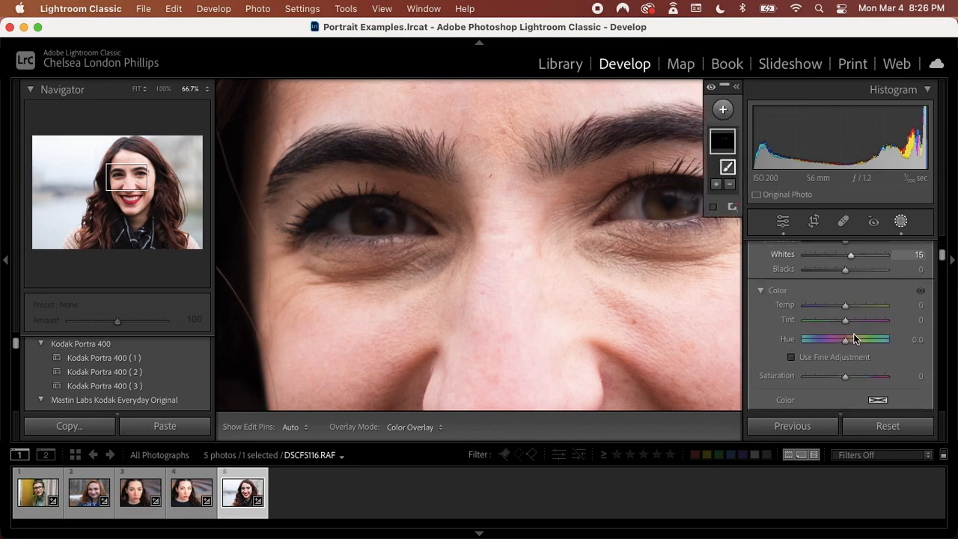
pyautogui.scroll(-5, 856, 338)
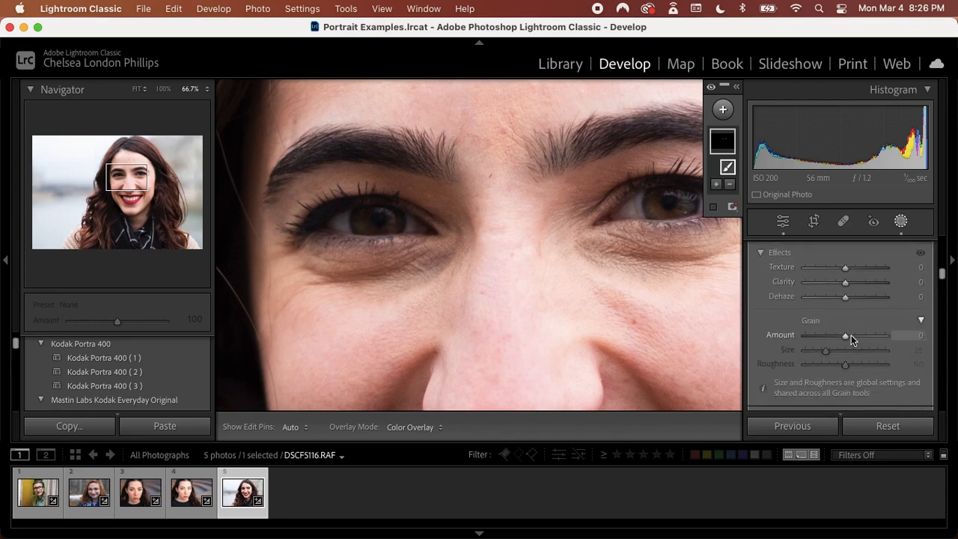
pyautogui.scroll(-2, 851, 334)
pyautogui.moveTo(846, 378); pyautogui.dragTo(849, 378)
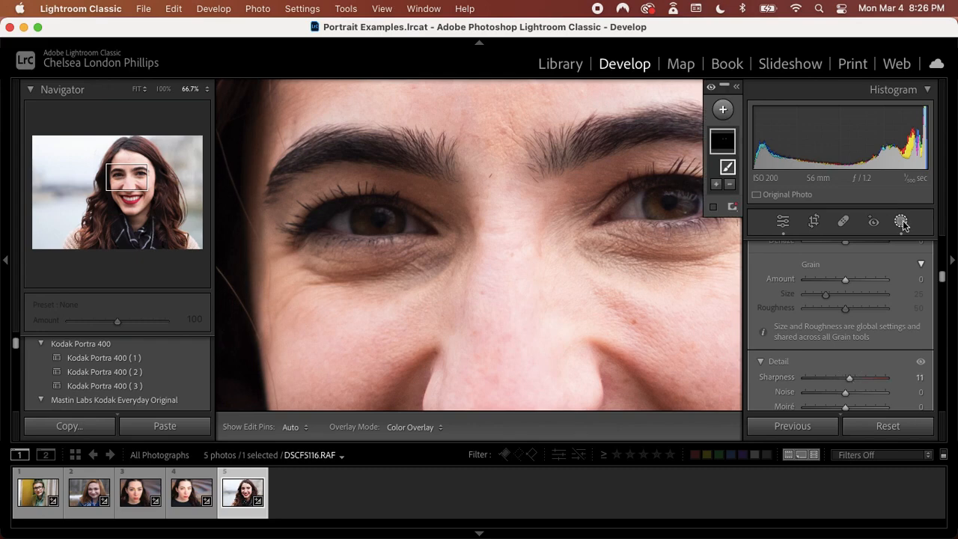
# Return to the global edits and darken the reddish nose tones with targeted Luminance, bringing Red to −35 and Orange to +8
pyautogui.click(784, 224)
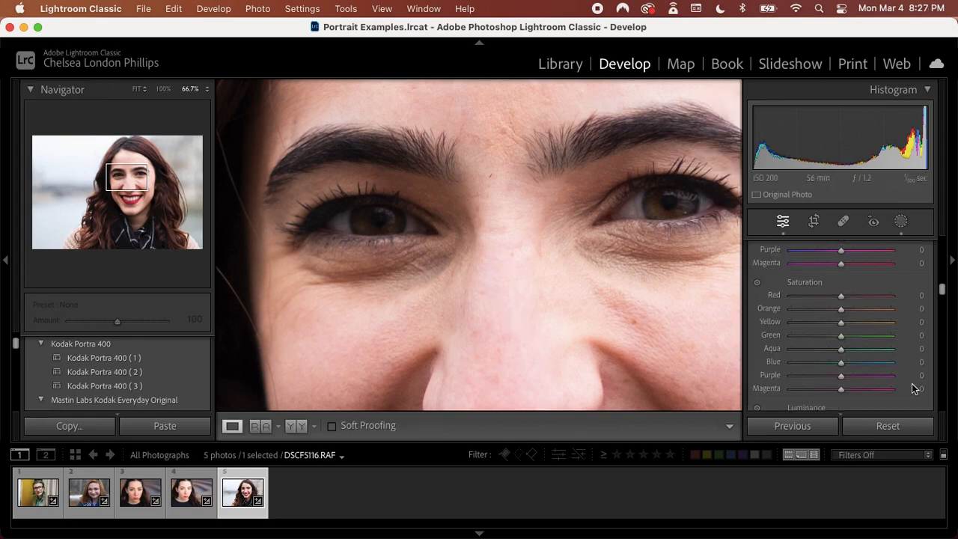
pyautogui.scroll(-2, 857, 383)
pyautogui.click(757, 363)
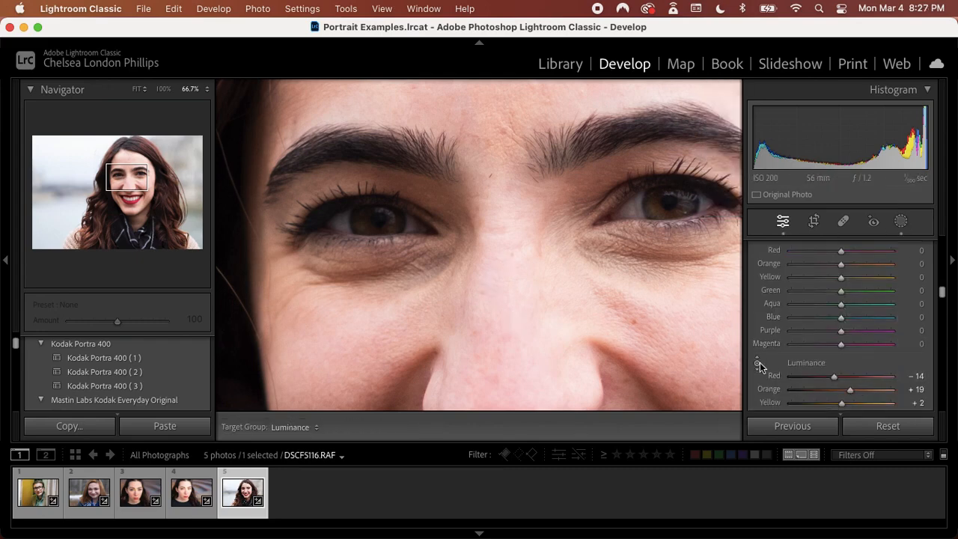
pyautogui.moveTo(521, 324); pyautogui.dragTo(521, 347)
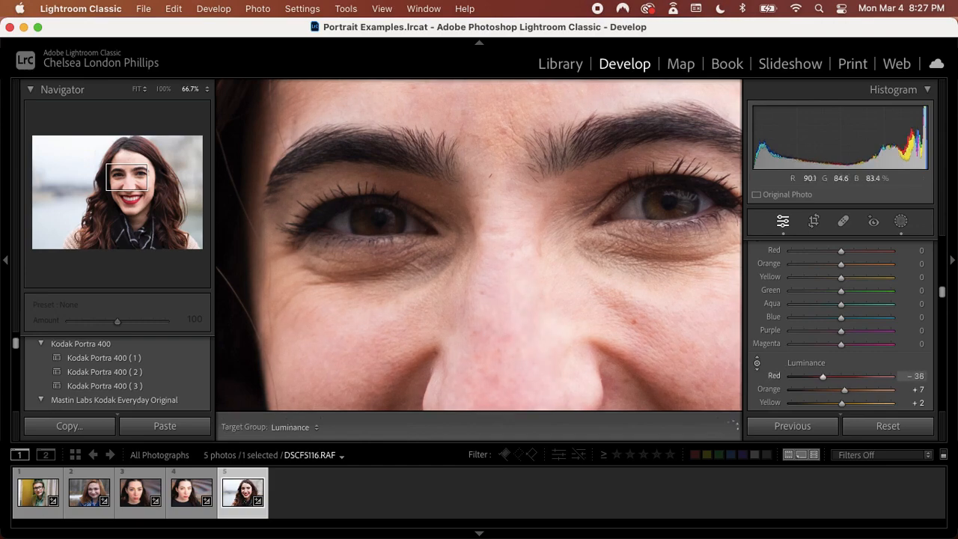
# Fit the whole portrait in view and compare the edited photo repeatedly with its unedited version
pyautogui.click(139, 90)
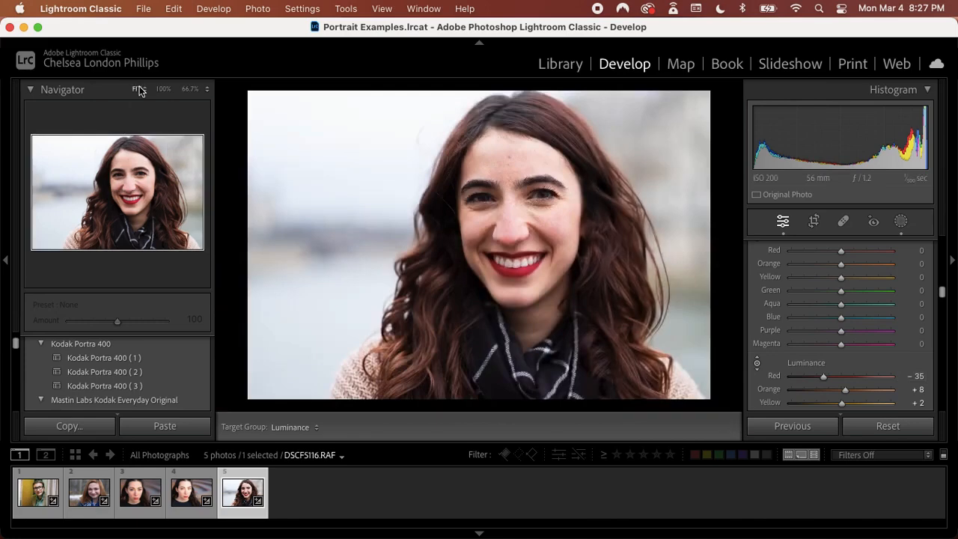
pyautogui.press('\\')
pyautogui.press('\\')
pyautogui.press('\\')
pyautogui.press('\\')
pyautogui.press('\\')
pyautogui.press('\\')
pyautogui.click(174, 8)
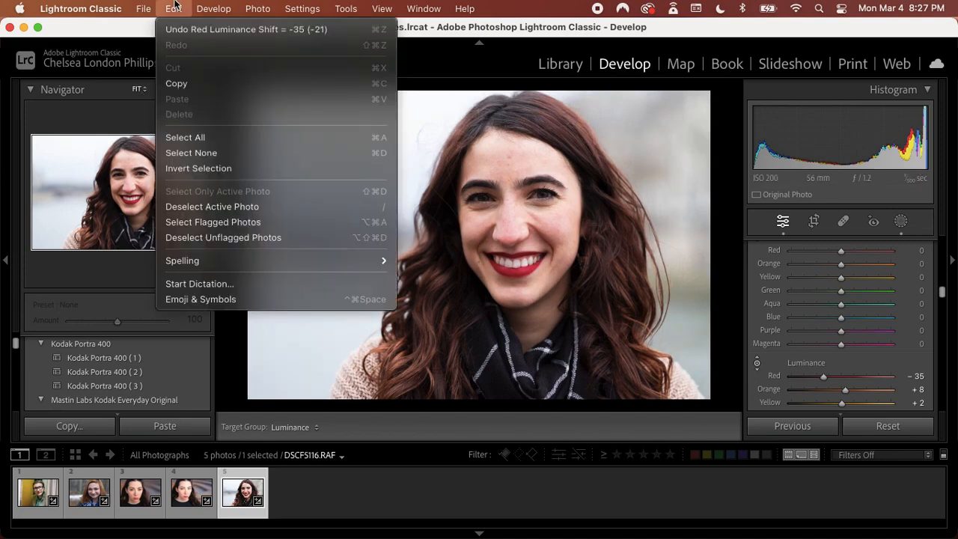
pyautogui.moveTo(147, 7)
pyautogui.moveTo(202, 5)
pyautogui.moveTo(274, 4)
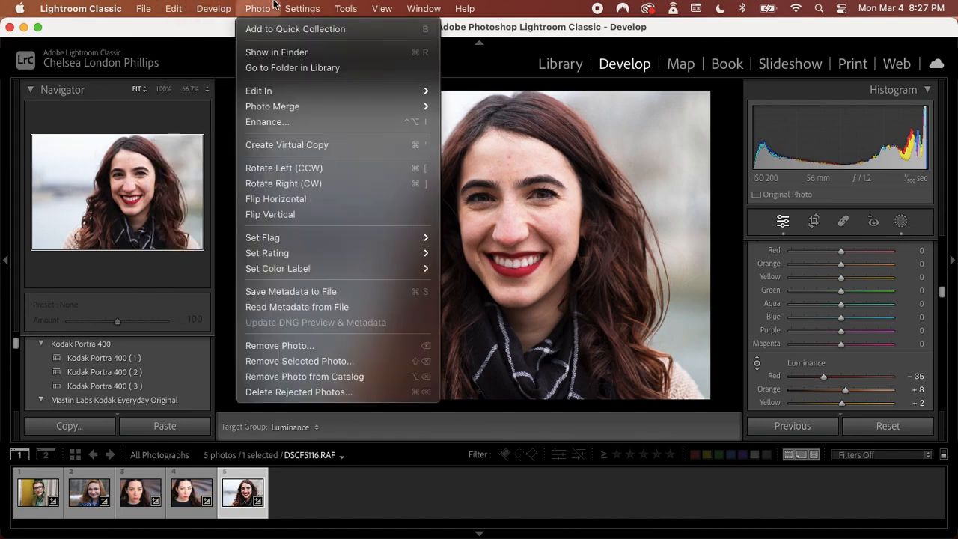
pyautogui.click(273, 4)
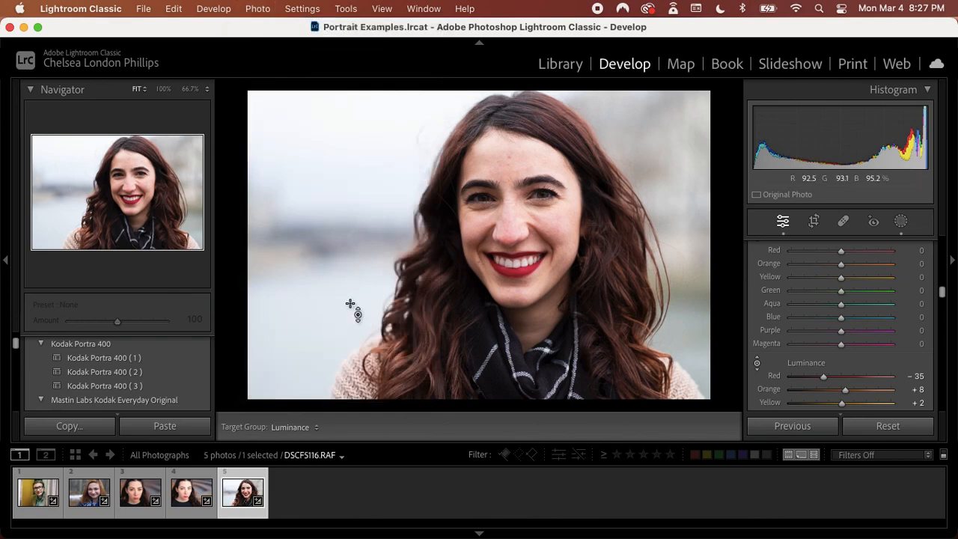
# Return to the global edits and open the dark-haired woman's portrait for editing in Adobe Photoshop 2024
pyautogui.click(900, 221)
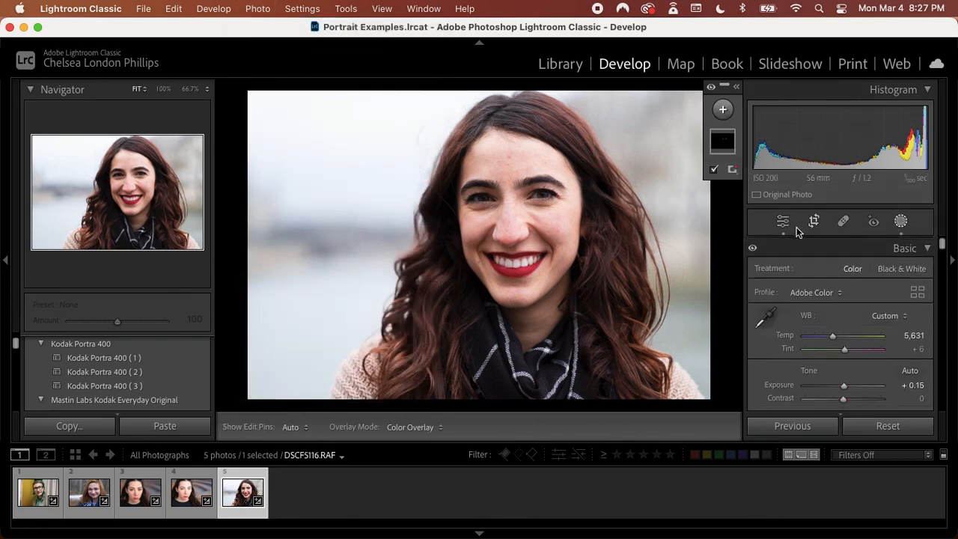
pyautogui.click(783, 220)
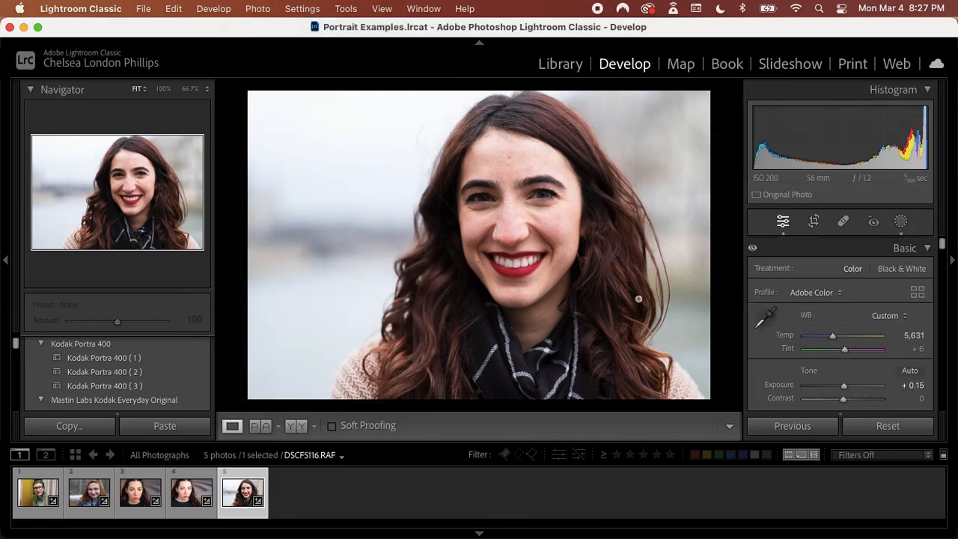
pyautogui.rightClick(544, 328)
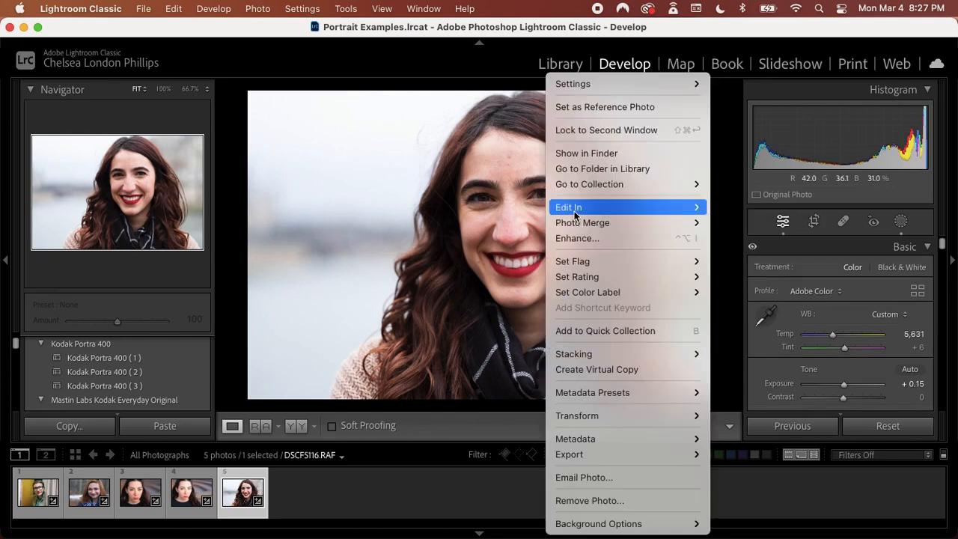
pyautogui.moveTo(574, 214)
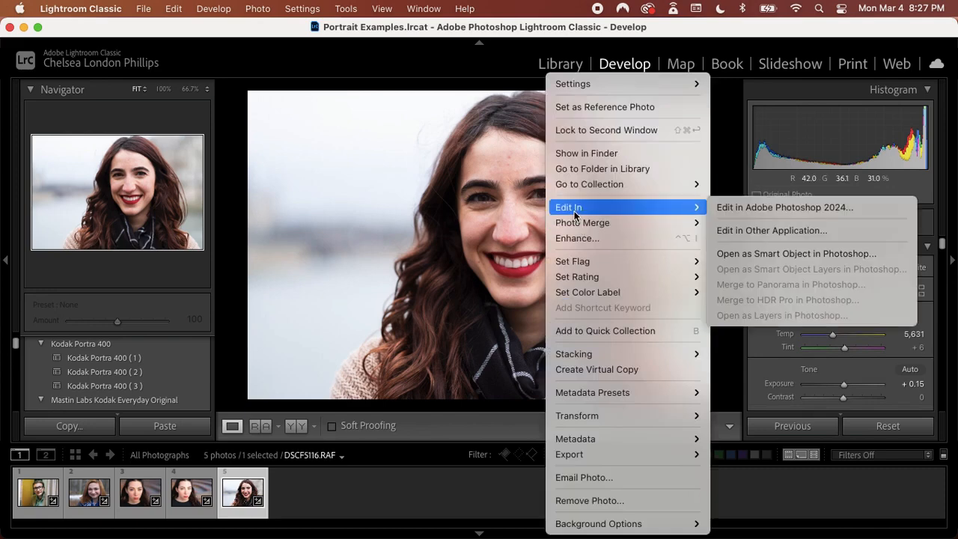
pyautogui.click(736, 211)
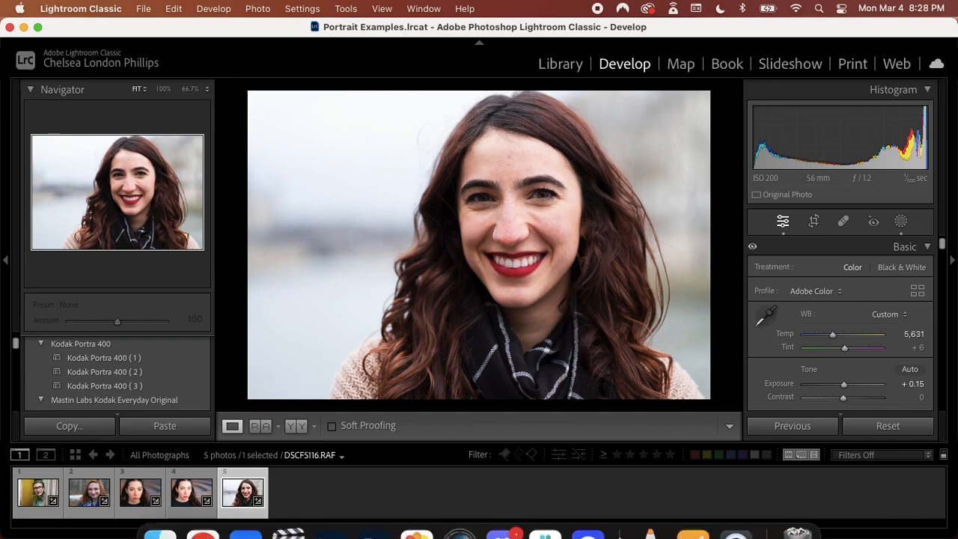
pyautogui.click(379, 528)
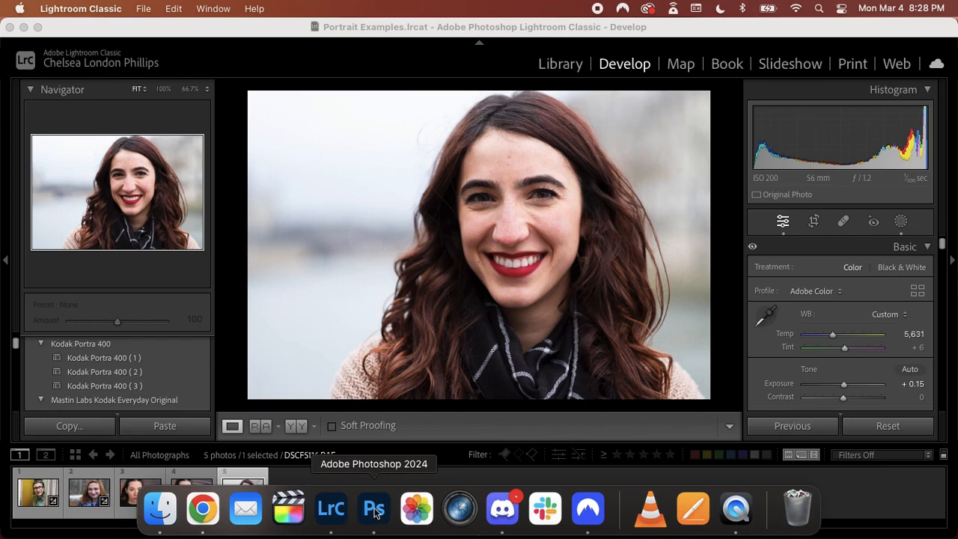
pyautogui.click(375, 513)
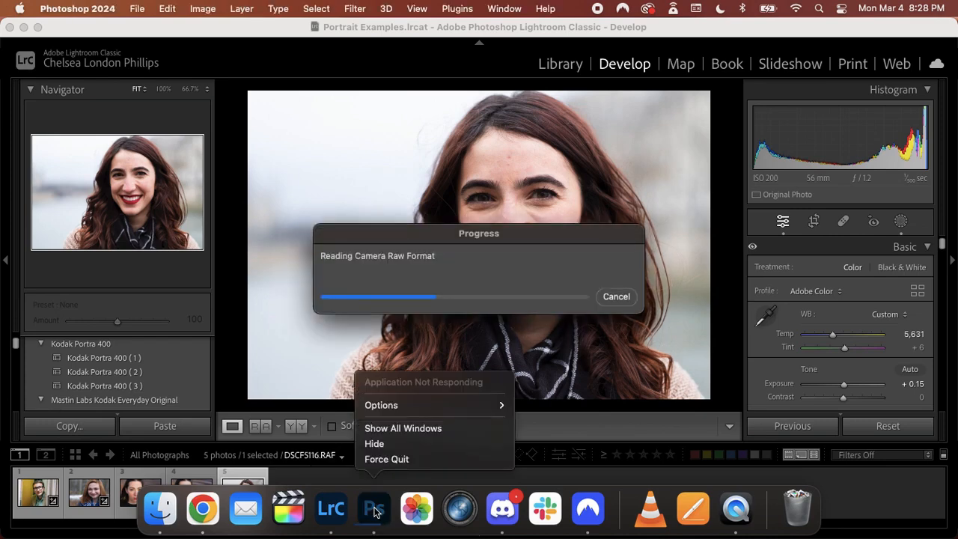
pyautogui.click(375, 512)
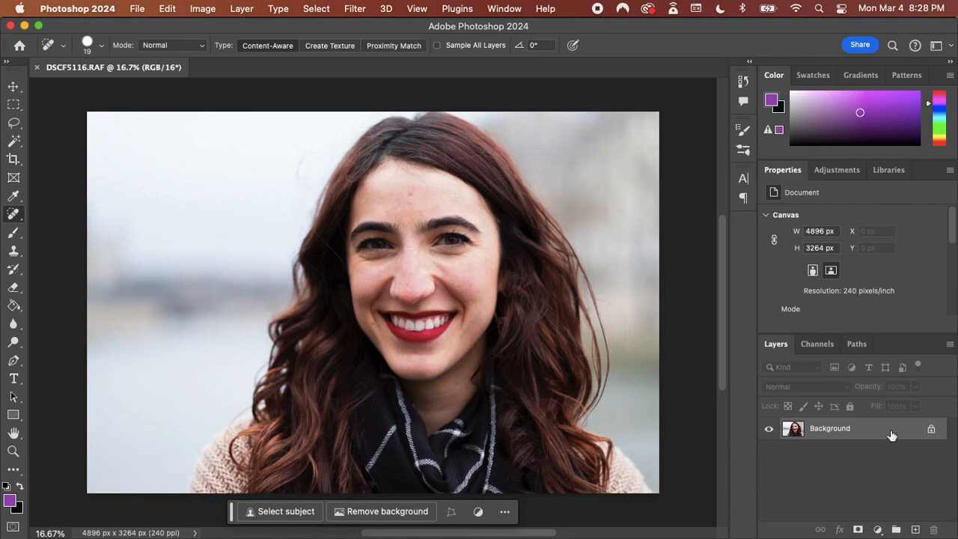
pyautogui.click(915, 529)
pyautogui.click(915, 529)
pyautogui.click(915, 529)
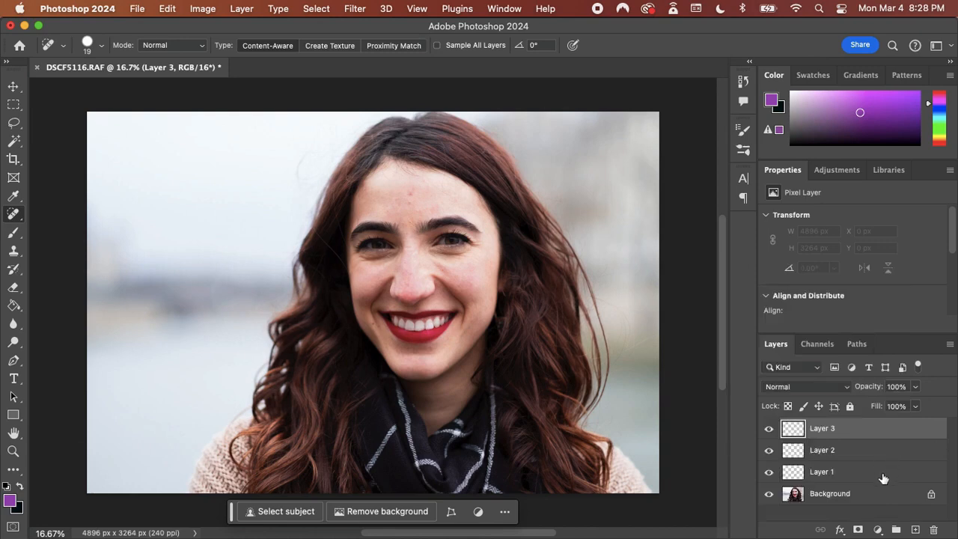
pyautogui.keyDown('shift'); pyautogui.click(880, 476); pyautogui.keyUp('shift')
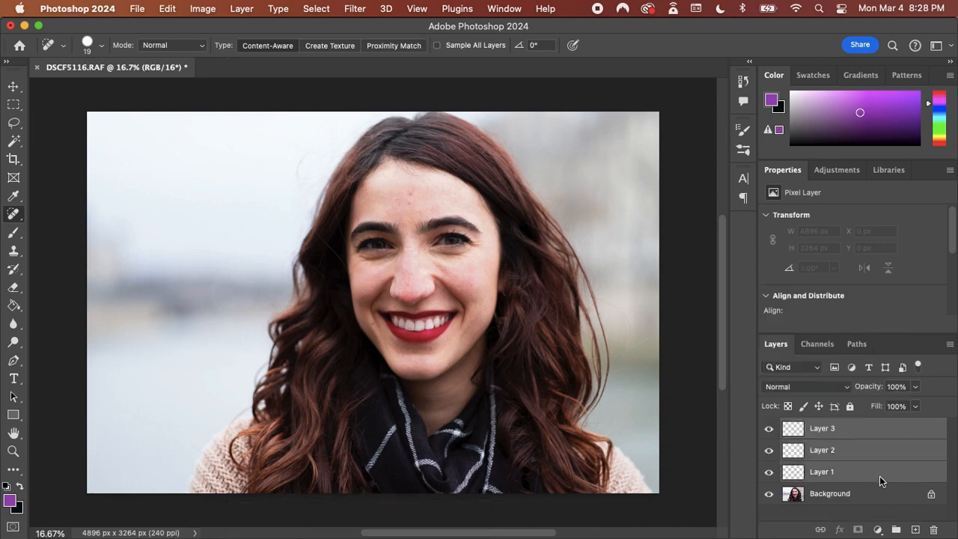
pyautogui.click(933, 530)
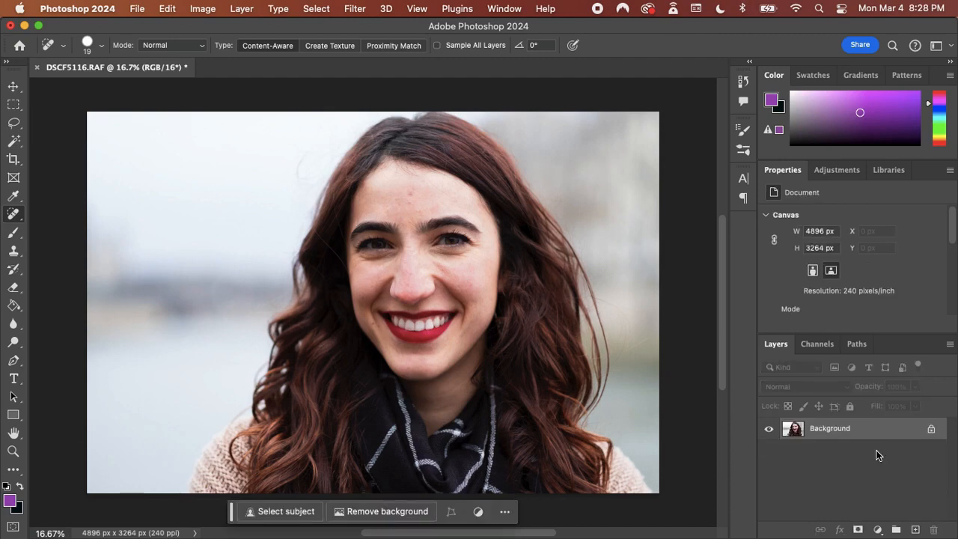
# Duplicate the Background layer and add a blank layer above the copy for the skin retouching
pyautogui.press('super+j')
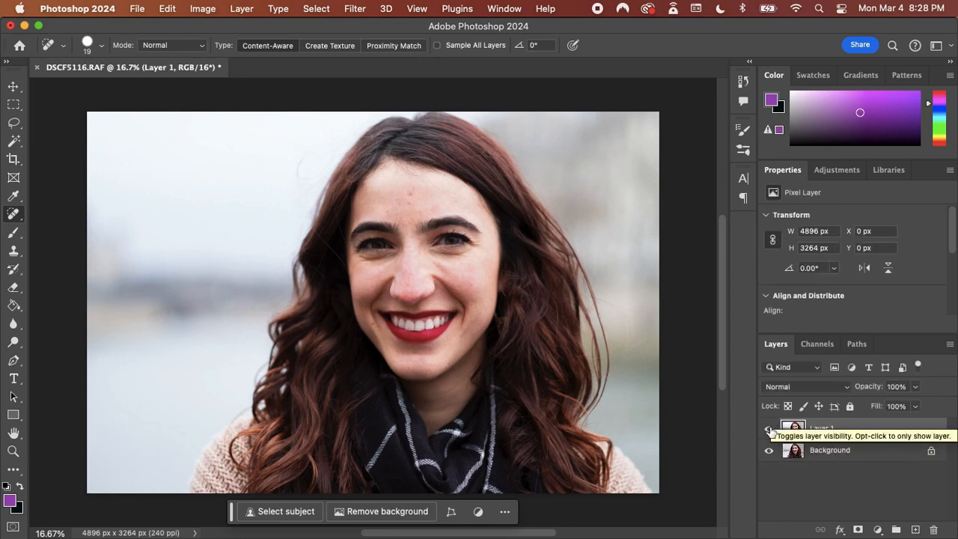
pyautogui.click(915, 530)
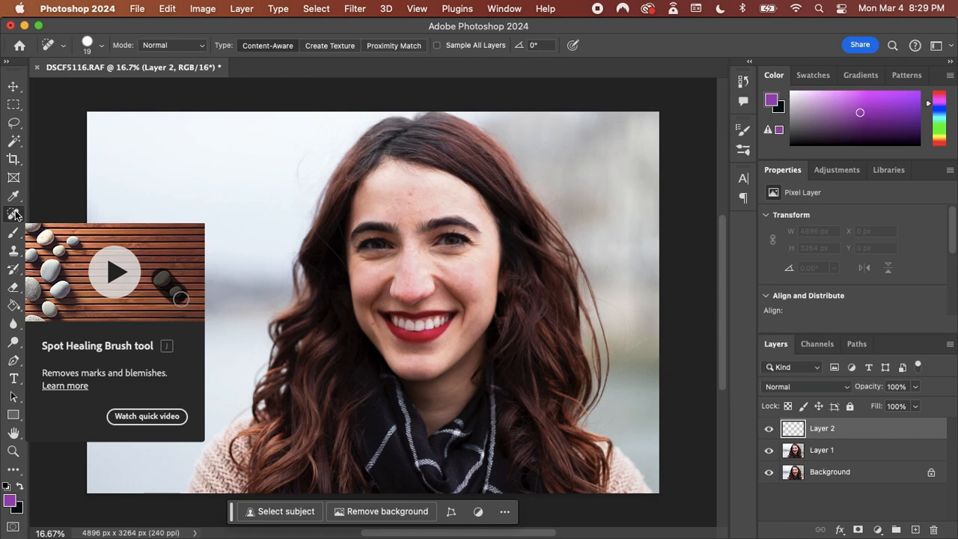
# Choose the Healing Brush and set its size to 93 px, hardness to 12% and spacing to 42%
pyautogui.click(13, 250)
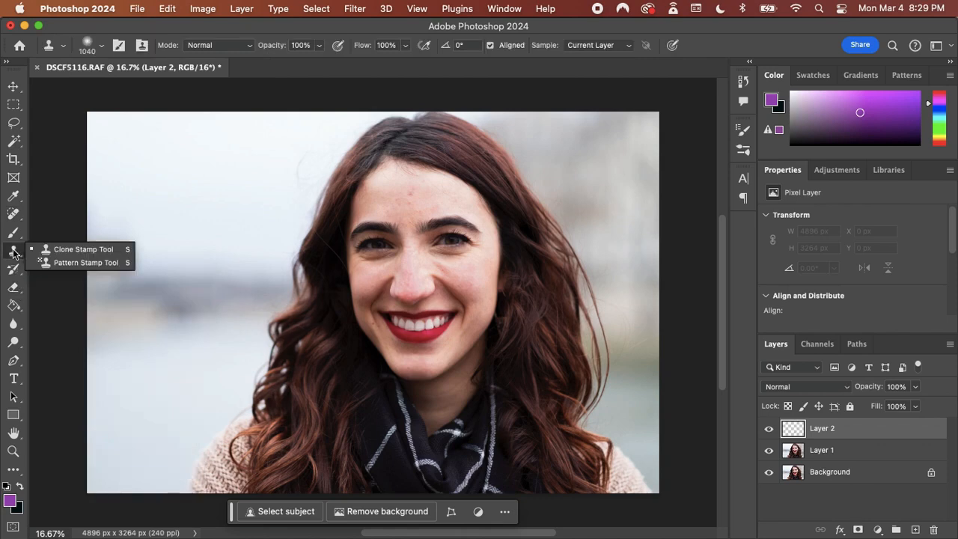
pyautogui.click(13, 215)
pyautogui.click(14, 216)
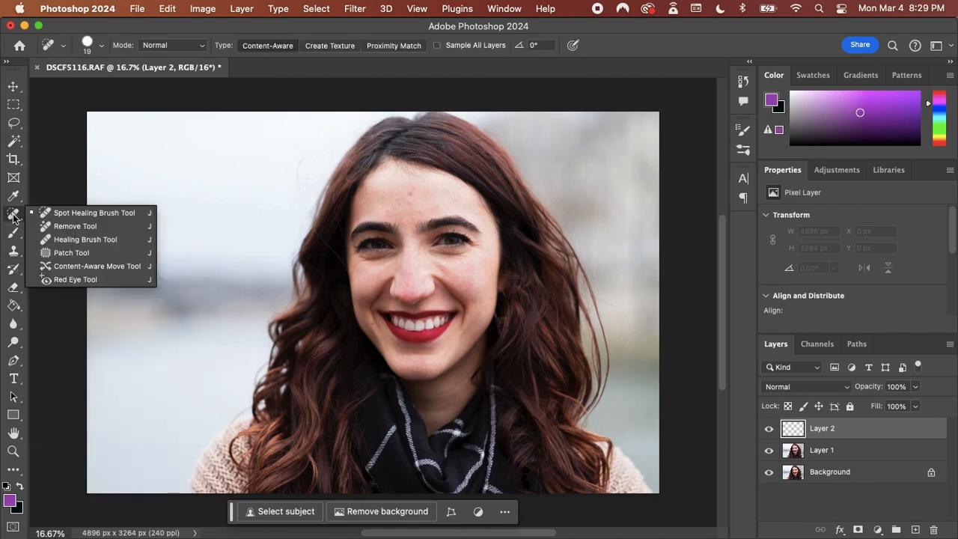
pyautogui.click(92, 238)
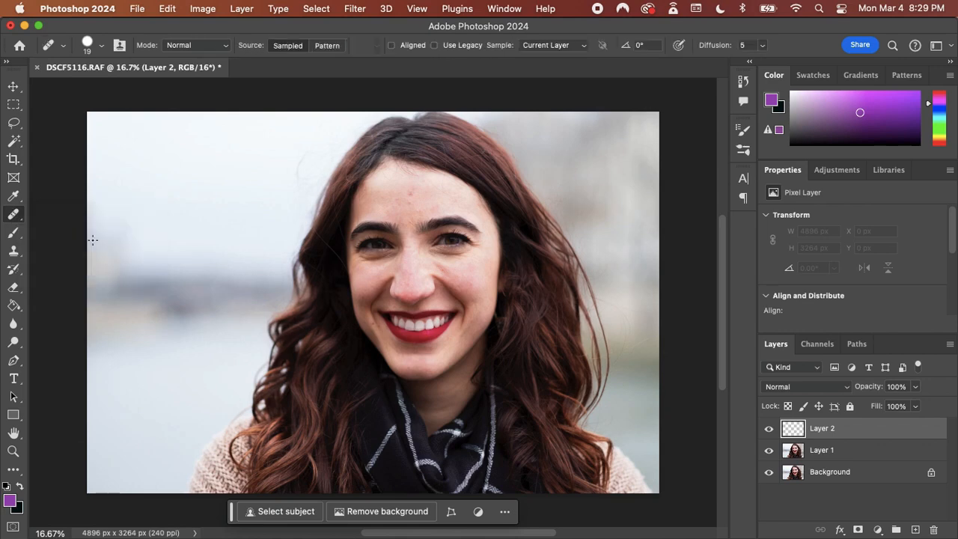
pyautogui.scroll(6, 395, 248)
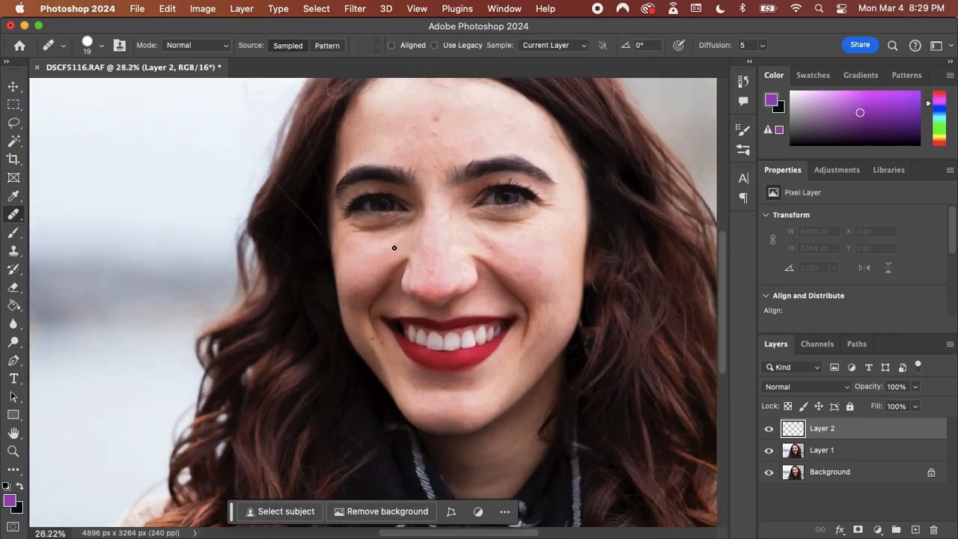
pyautogui.scroll(2, 408, 177)
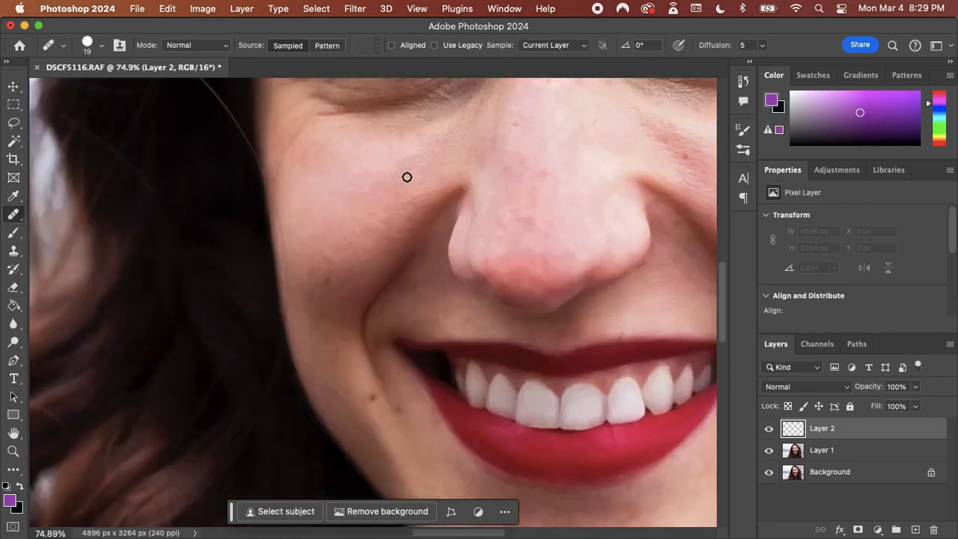
pyautogui.scroll(4, 407, 177)
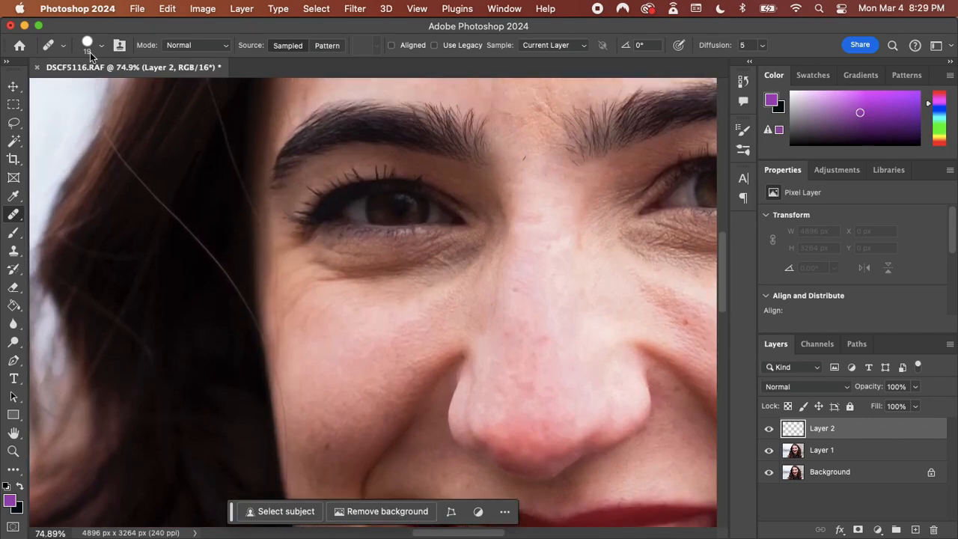
pyautogui.click(89, 48)
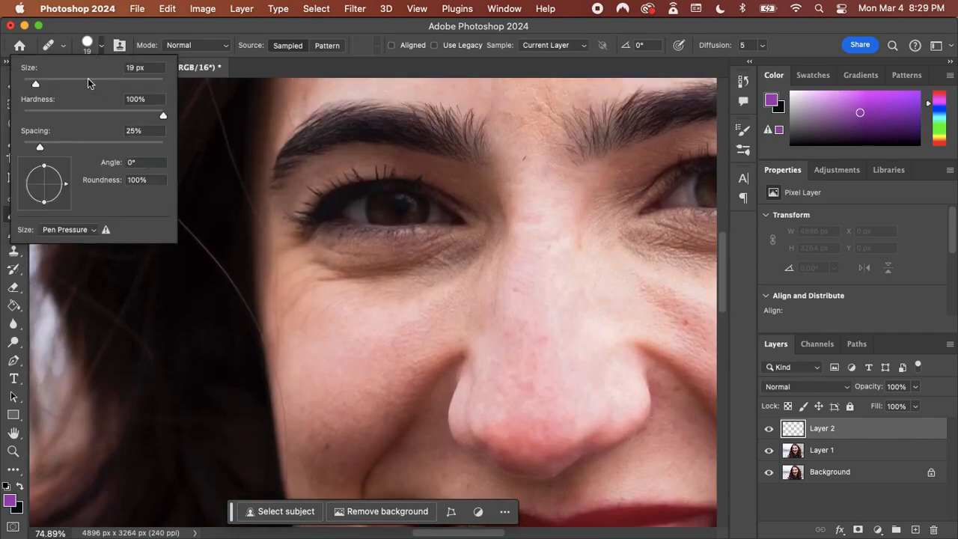
pyautogui.click(88, 83)
pyautogui.click(40, 115)
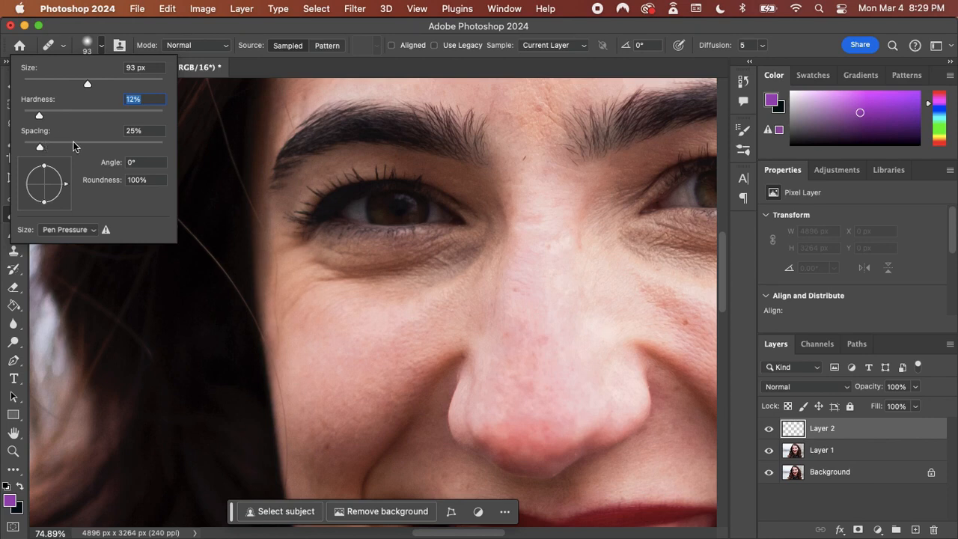
pyautogui.click(52, 145)
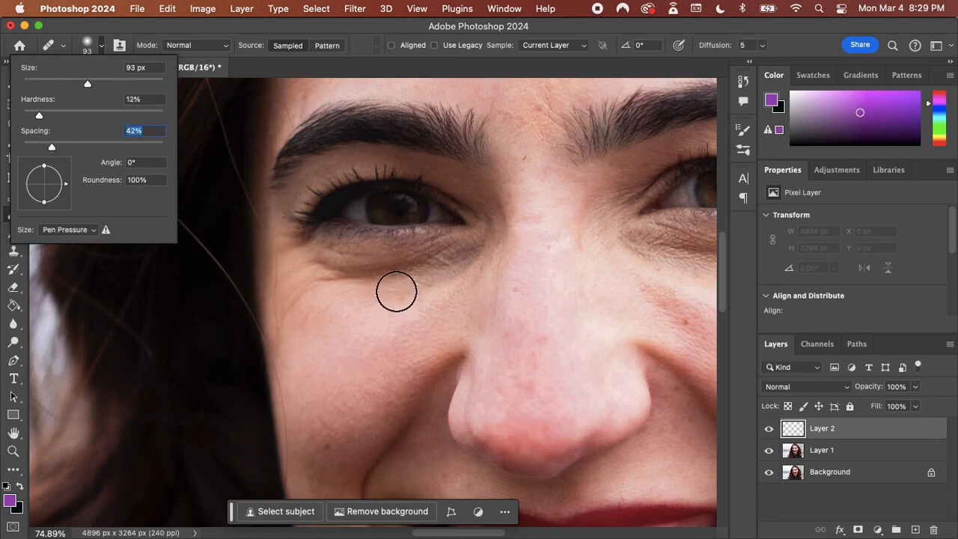
# Set the Healing Brush to sample All Layers and smooth the creases under her right eye with clean cheek skin on the blank layer
pyautogui.keyDown('alt'); pyautogui.click(373, 295); pyautogui.keyUp('alt')
pyautogui.moveTo(437, 276)
pyautogui.mouseDown()
pyautogui.moveTo(316, 268)
pyautogui.moveTo(374, 278)
pyautogui.moveTo(433, 276)
pyautogui.moveTo(450, 263)
pyautogui.moveTo(397, 279)
pyautogui.moveTo(447, 272)
pyautogui.moveTo(376, 282)
pyautogui.moveTo(346, 277)
pyautogui.moveTo(434, 282)
pyautogui.mouseUp()
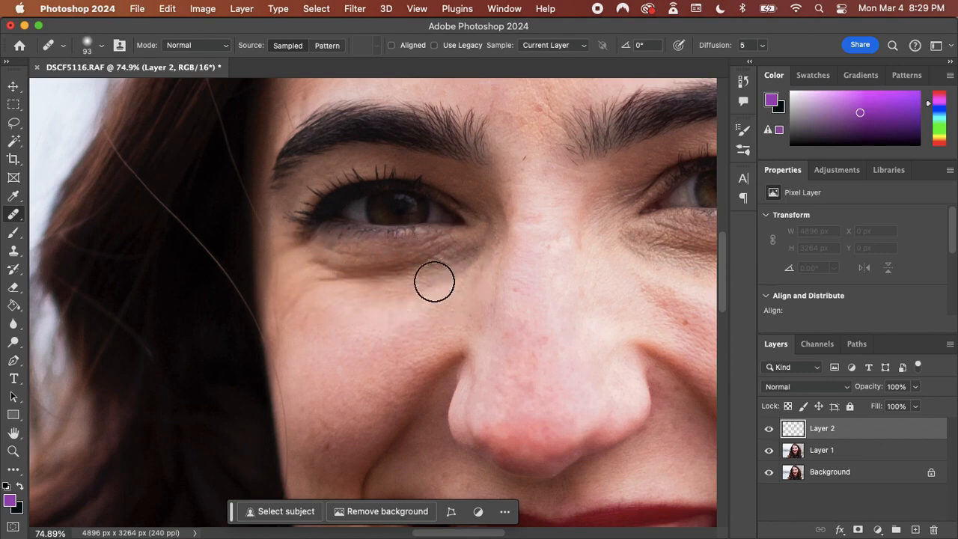
pyautogui.click(554, 46)
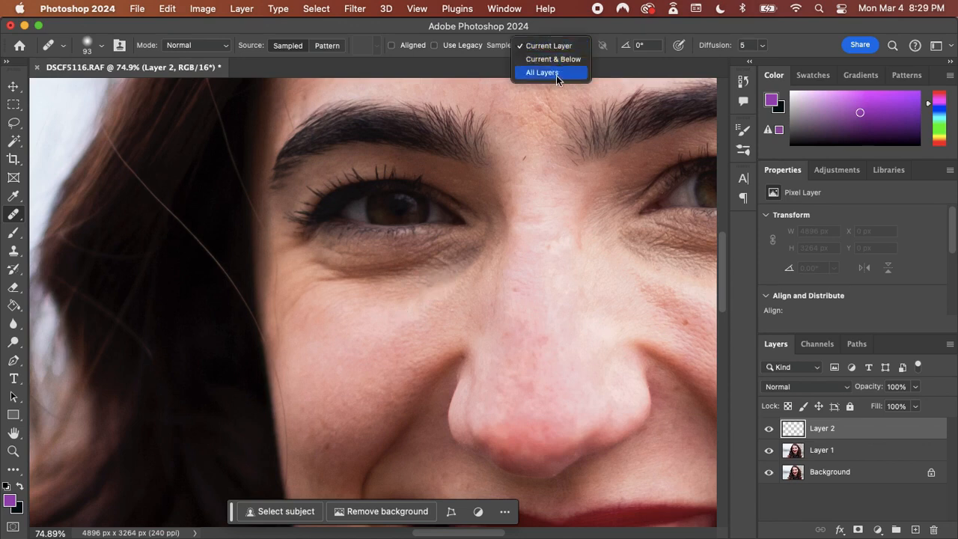
pyautogui.click(556, 72)
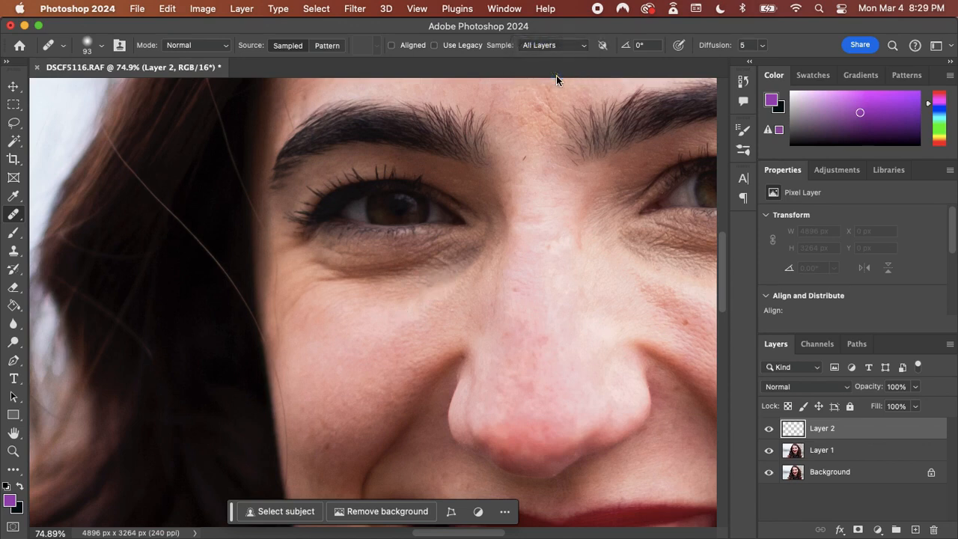
pyautogui.keyDown('alt'); pyautogui.click(438, 295); pyautogui.keyUp('alt')
pyautogui.moveTo(451, 272)
pyautogui.mouseDown()
pyautogui.moveTo(325, 271)
pyautogui.moveTo(310, 284)
pyautogui.moveTo(324, 274)
pyautogui.moveTo(399, 278)
pyautogui.moveTo(410, 310)
pyautogui.mouseUp()
pyautogui.keyDown('alt'); pyautogui.click(405, 308); pyautogui.keyUp('alt')
pyautogui.keyDown('alt'); pyautogui.click(410, 311); pyautogui.keyUp('alt')
pyautogui.moveTo(460, 262)
pyautogui.mouseDown()
pyautogui.moveTo(416, 282)
pyautogui.moveTo(358, 283)
pyautogui.mouseUp()
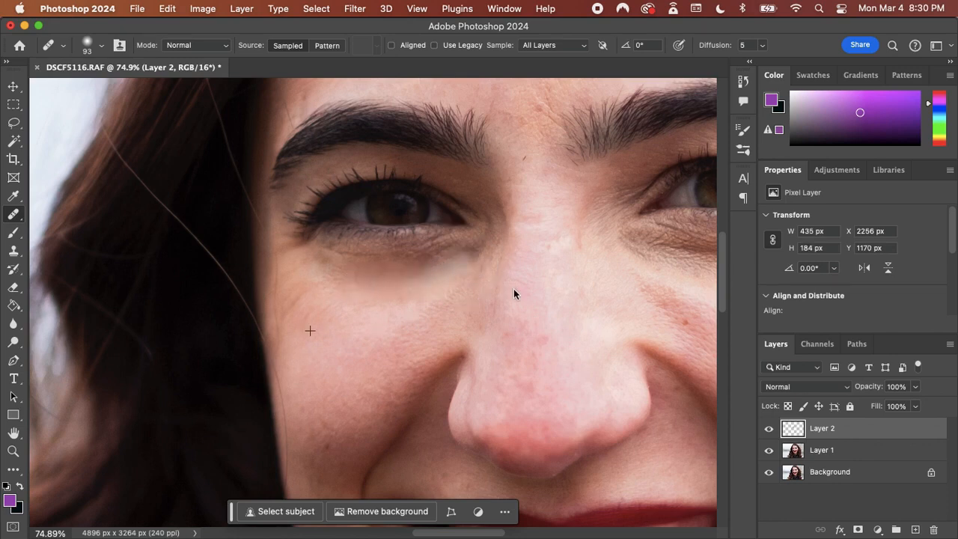
# Lower the under-eye retouching layer's opacity to 51% and compare the face with that layer hidden and shown
pyautogui.click(917, 389)
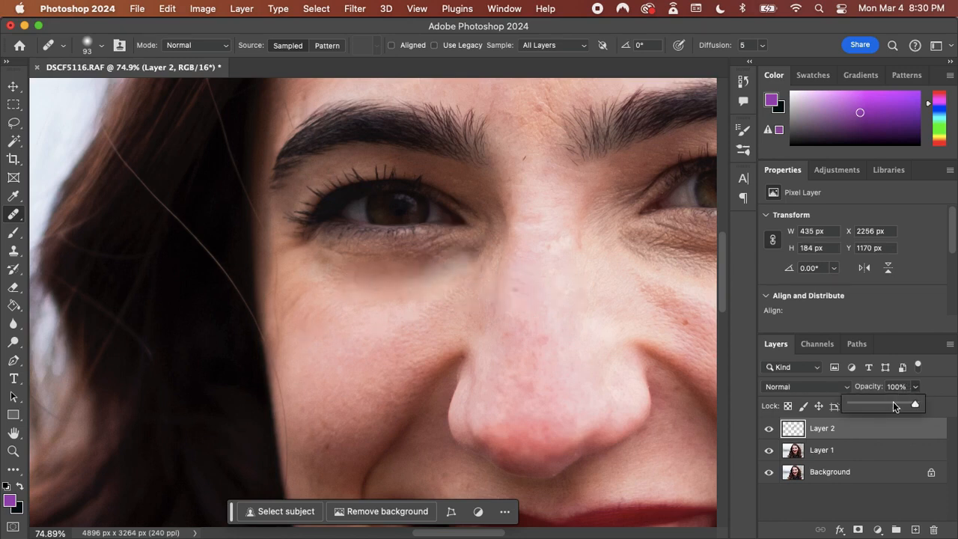
pyautogui.click(884, 406)
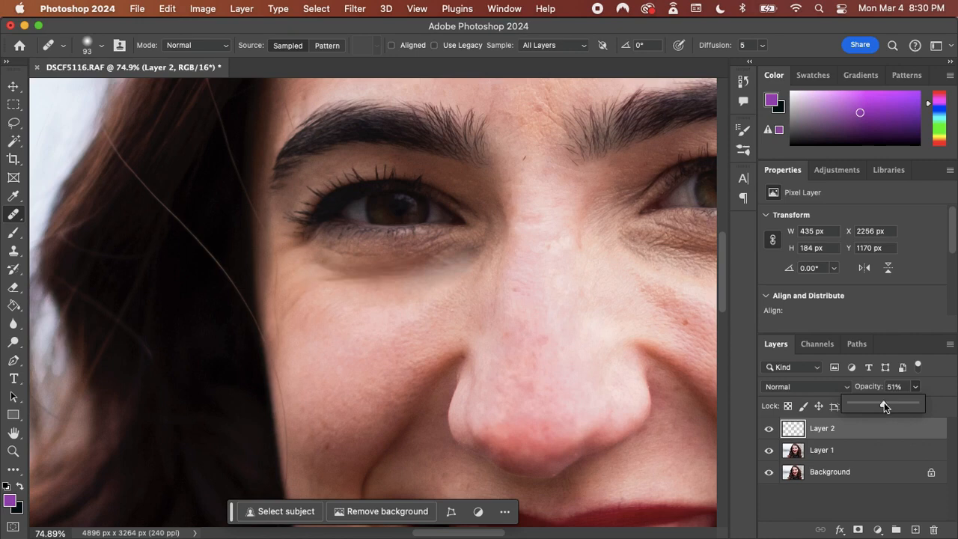
pyautogui.click(769, 429)
pyautogui.click(769, 429)
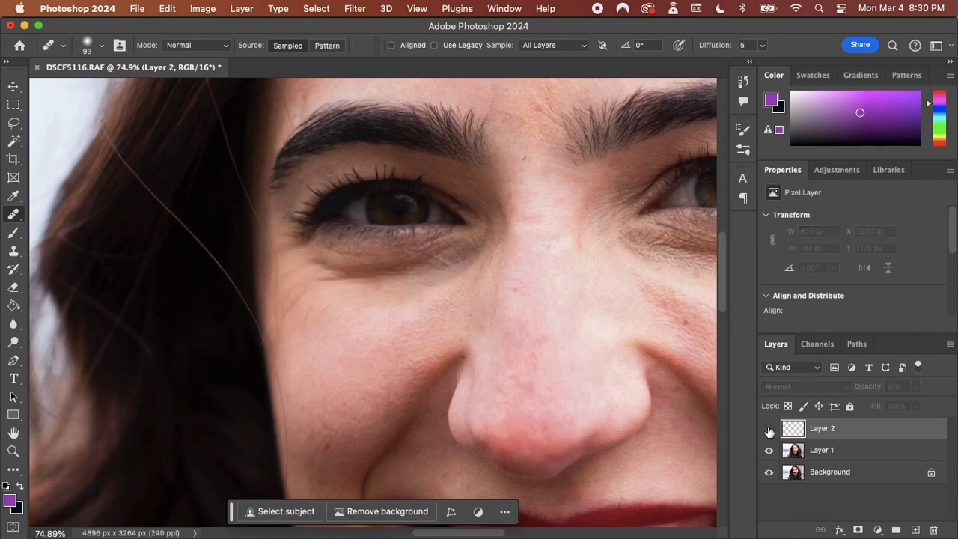
pyautogui.click(769, 429)
pyautogui.press('super+minus')
pyautogui.press('super+minus')
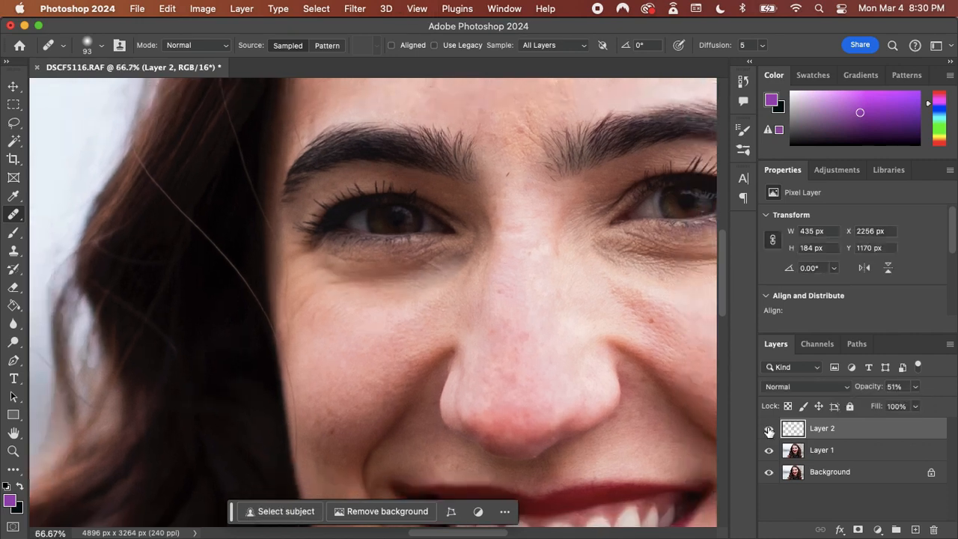
pyautogui.click(768, 429)
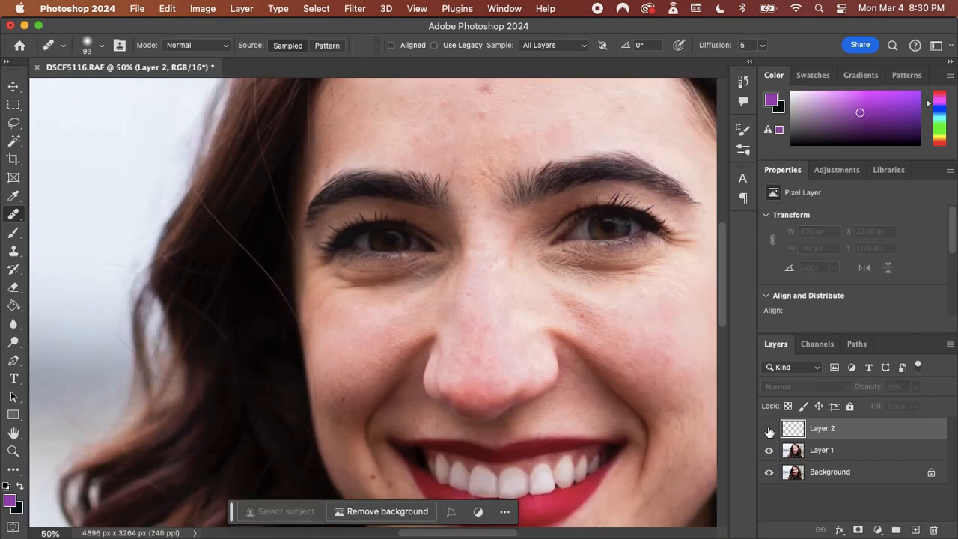
pyautogui.click(769, 429)
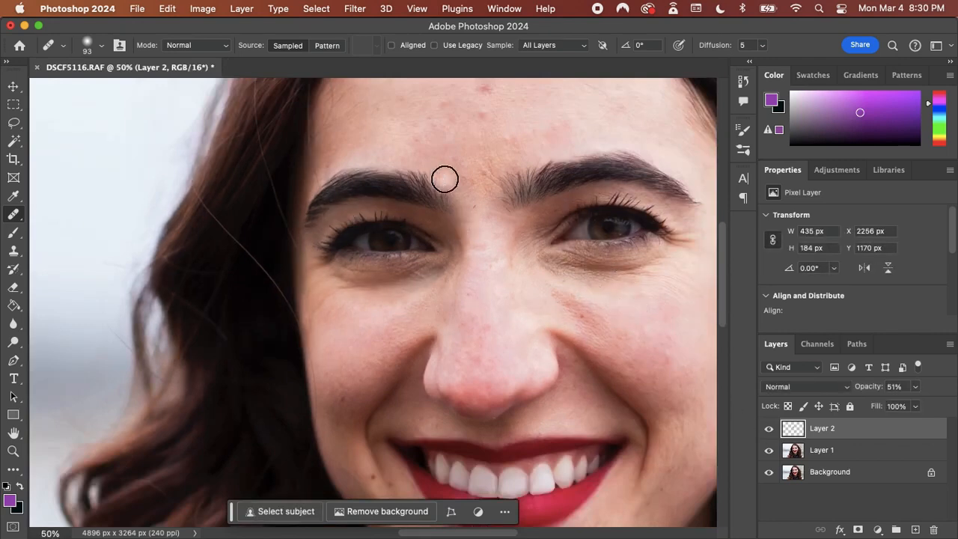
# Choose the Spot Healing Brush, enable Sample All Layers, and set its hardness to 34% and size to 42 px
pyautogui.rightClick(14, 215)
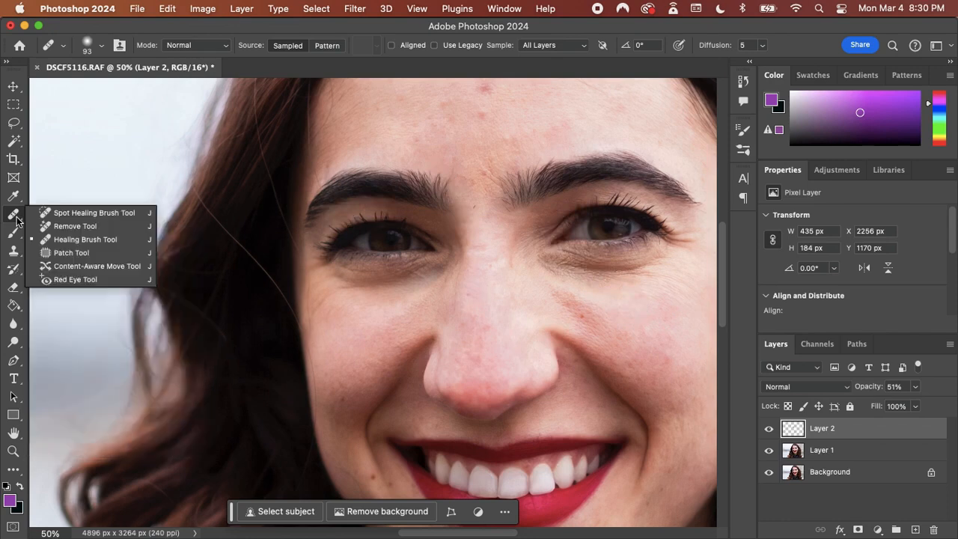
pyautogui.click(56, 213)
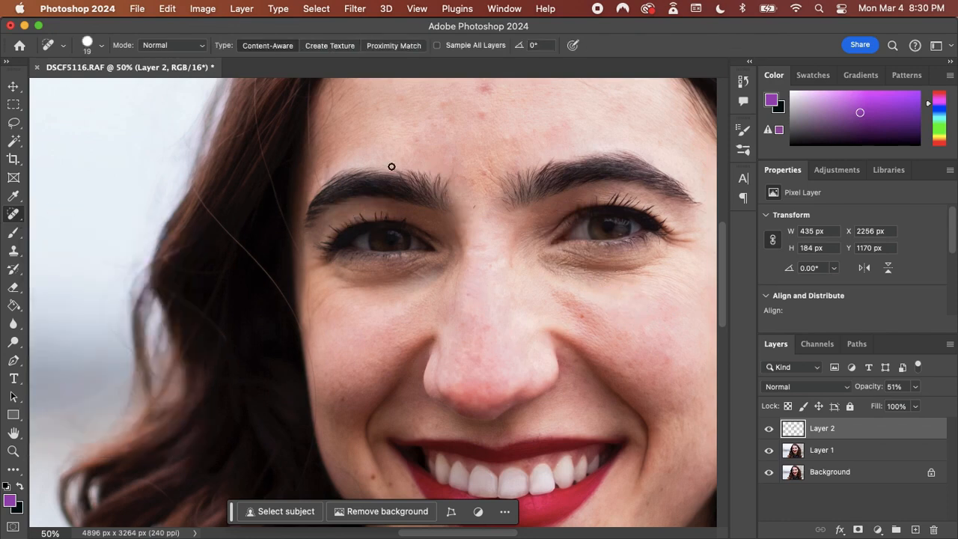
pyautogui.scroll(-1, 721, 262)
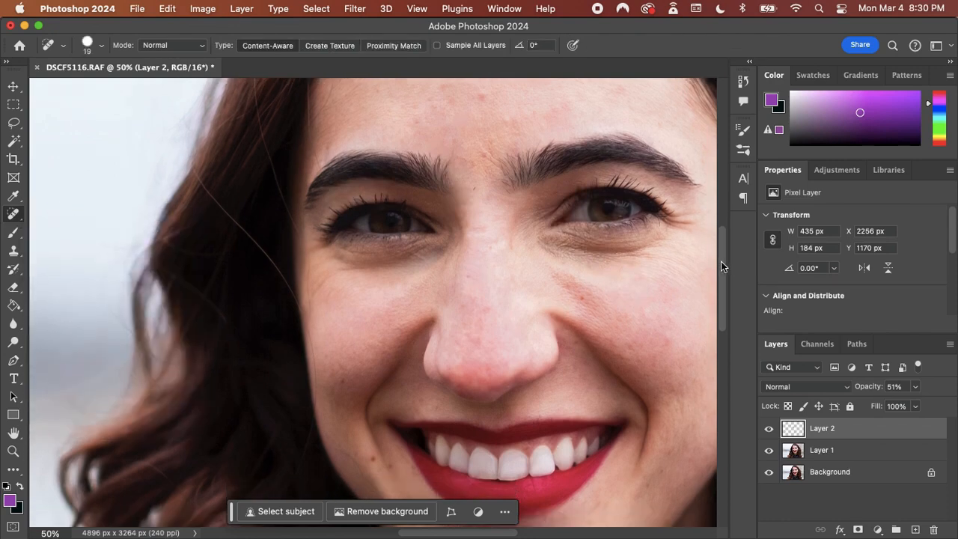
pyautogui.scroll(4, 721, 262)
pyautogui.hscroll(2, 721, 261)
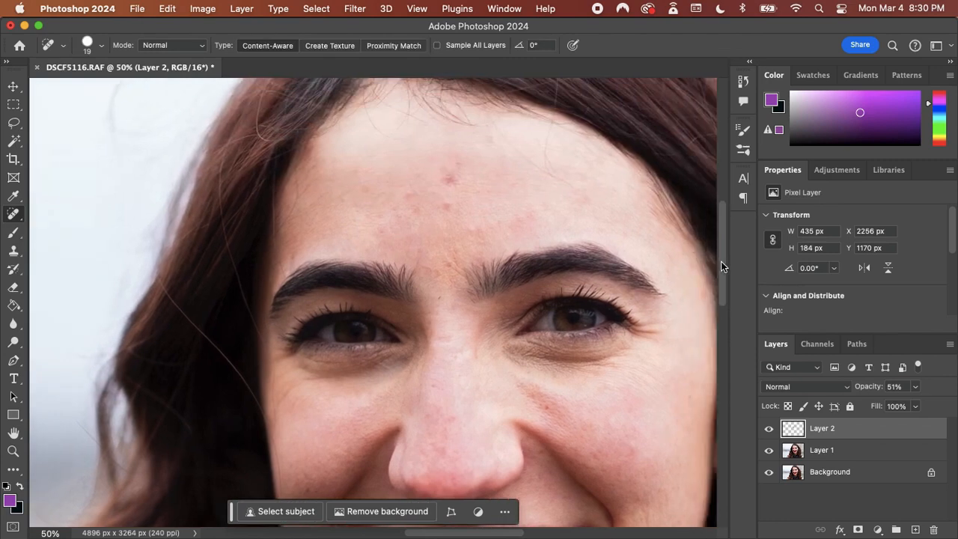
pyautogui.click(437, 45)
pyautogui.click(102, 46)
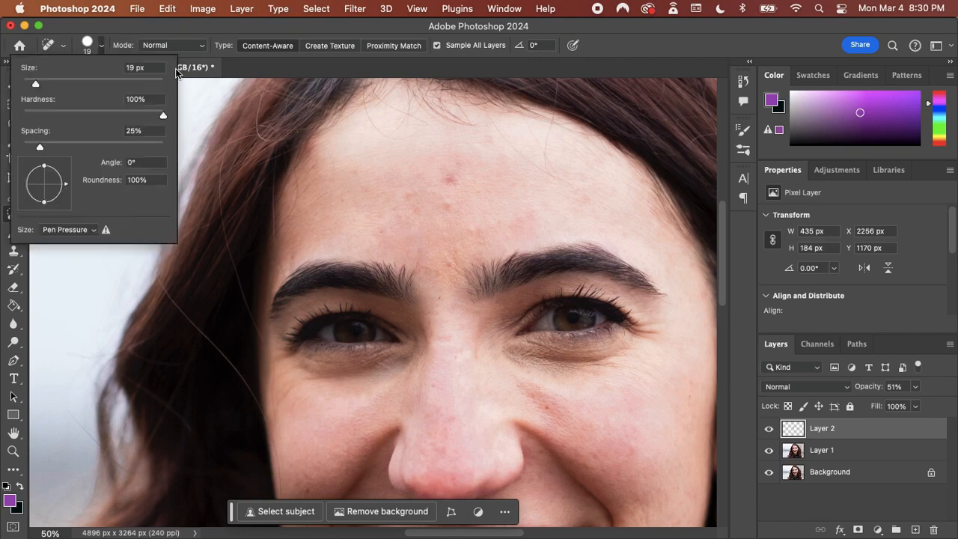
pyautogui.click(69, 109)
pyautogui.moveTo(36, 84); pyautogui.dragTo(52, 83)
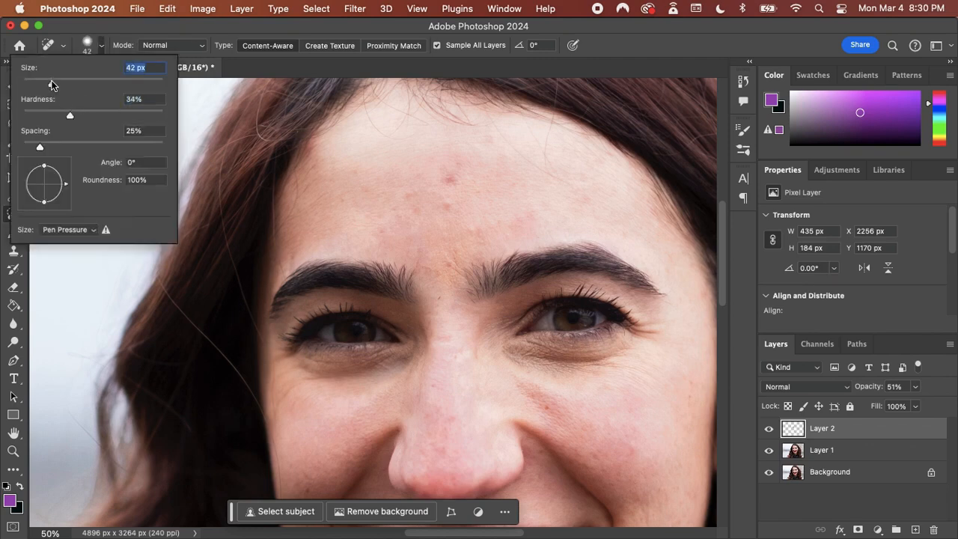
# Spot-heal the red blemishes on the central forehead and between the eyebrows, and undo a trial stroke on the cheek mark beside the nose
pyautogui.moveTo(447, 180)
pyautogui.mouseDown()
pyautogui.moveTo(449, 172)
pyautogui.moveTo(445, 205)
pyautogui.mouseUp()
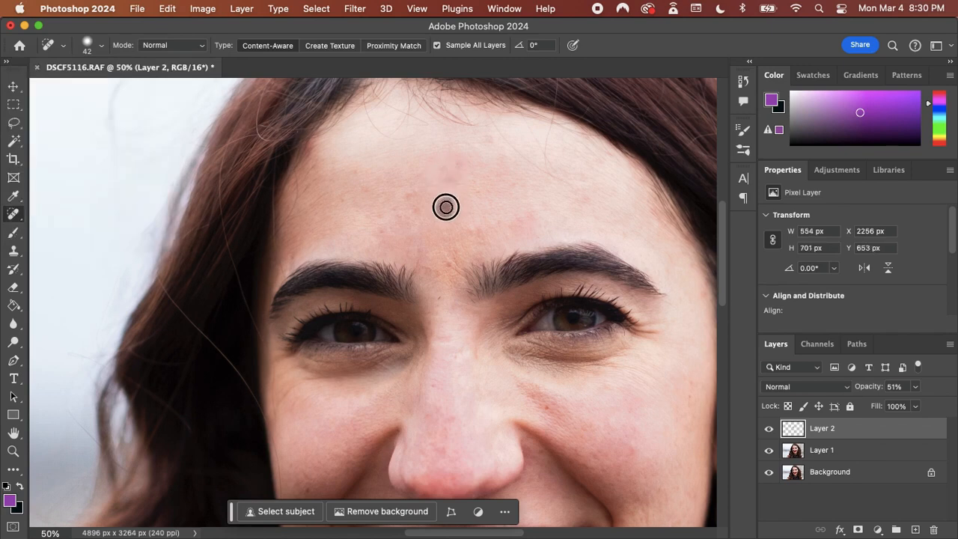
pyautogui.moveTo(444, 268); pyautogui.dragTo(474, 233)
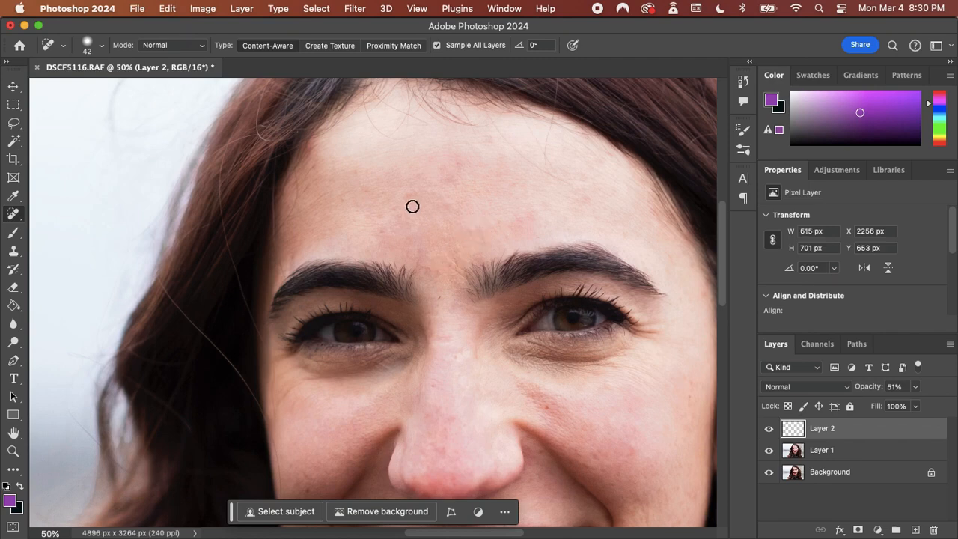
pyautogui.moveTo(412, 203); pyautogui.dragTo(408, 199)
pyautogui.moveTo(548, 408); pyautogui.dragTo(548, 406)
pyautogui.press('super+z')
# Add a new blank layer above the skin retouching layer
pyautogui.moveTo(724, 287); pyautogui.dragTo(723, 322)
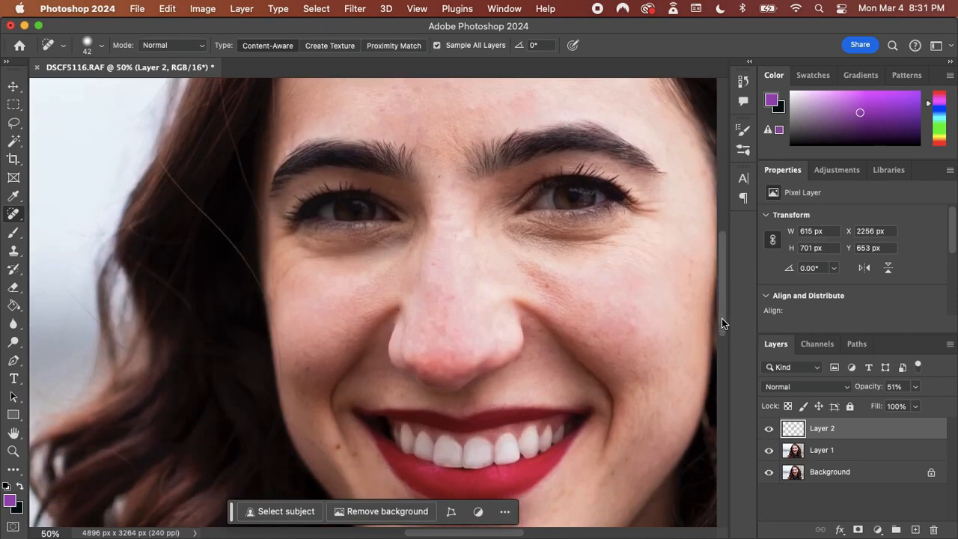
pyautogui.press('super+minus')
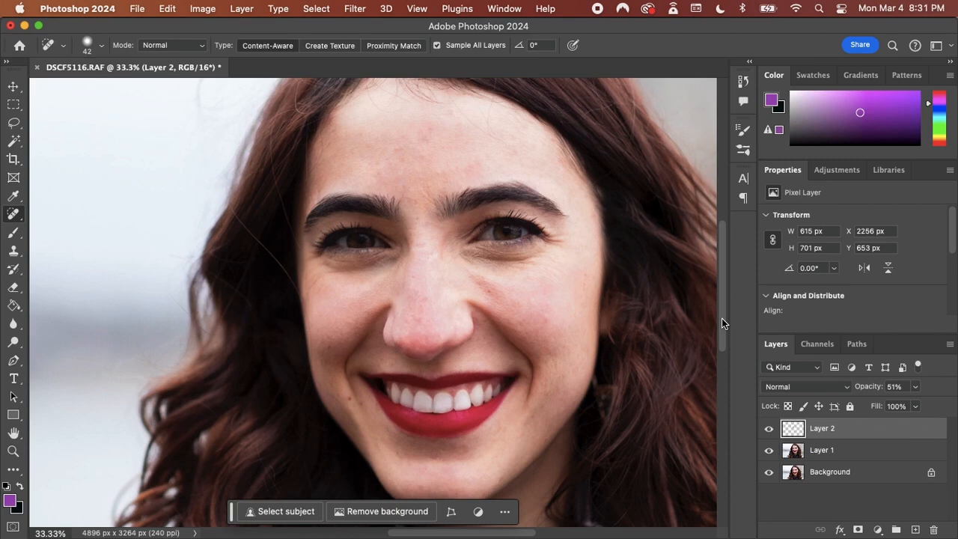
pyautogui.click(914, 529)
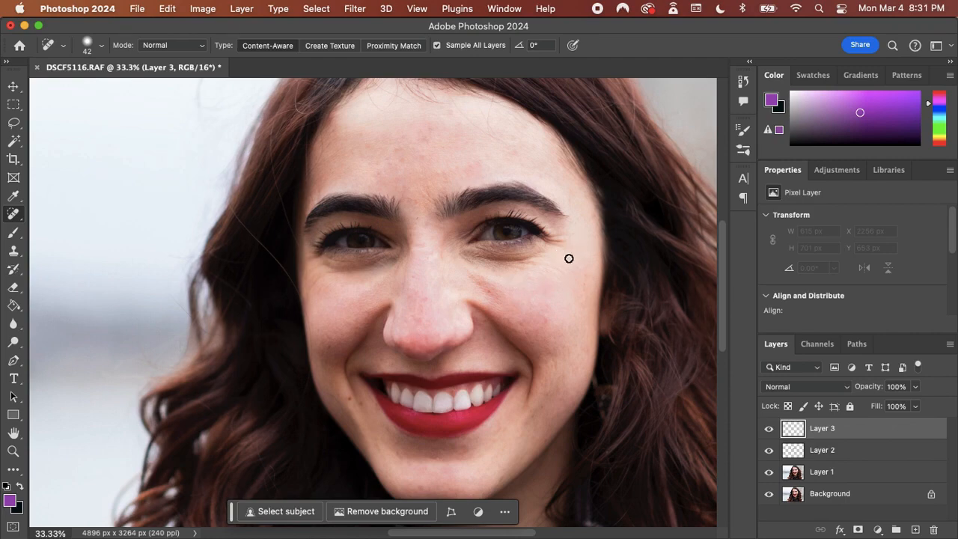
# Switch to Lightroom Classic and select the DSCF3020.RAF portrait
pyautogui.scroll(-3, 519, 273)
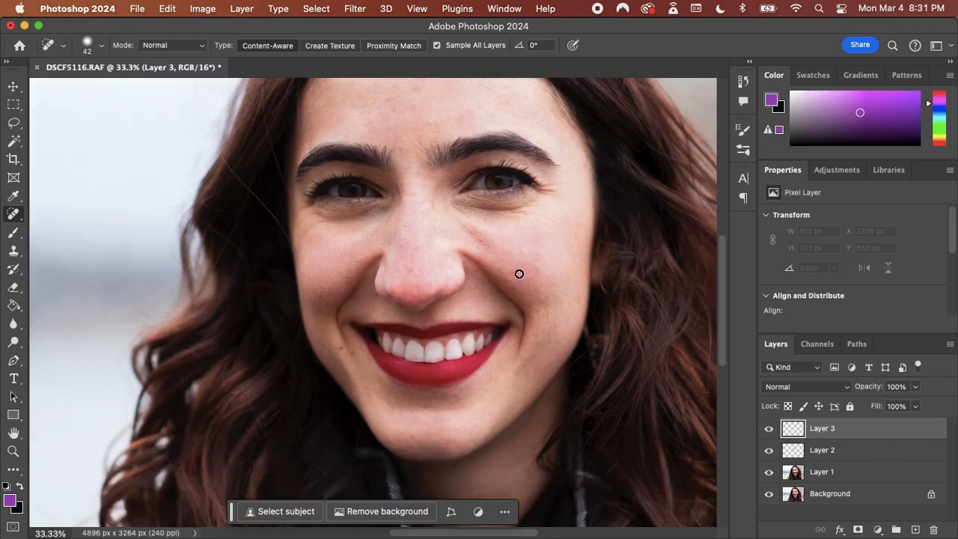
pyautogui.moveTo(441, 524)
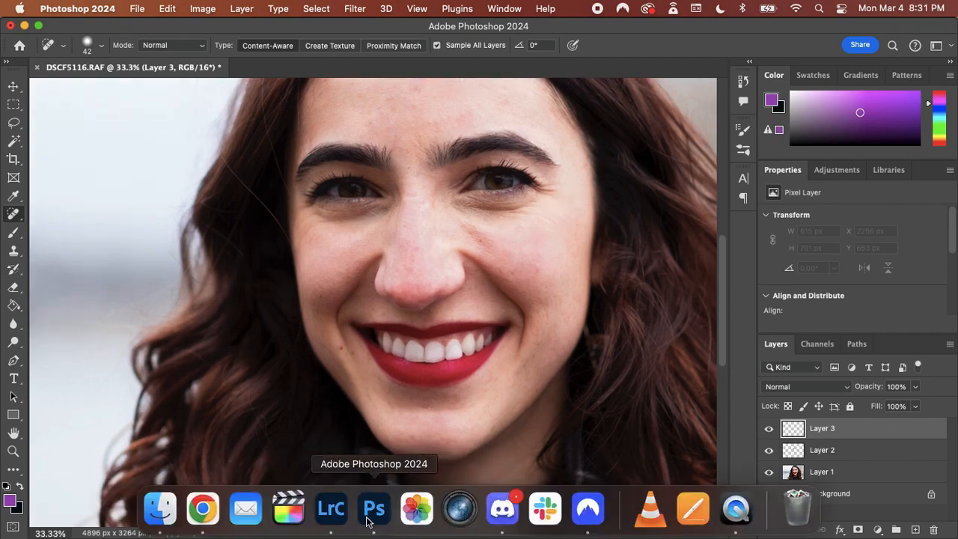
pyautogui.click(332, 511)
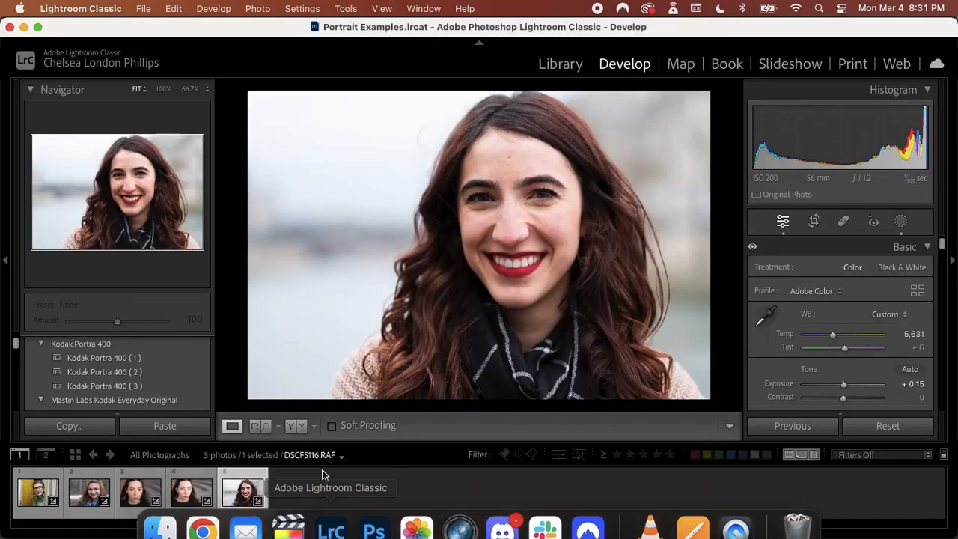
pyautogui.click(127, 492)
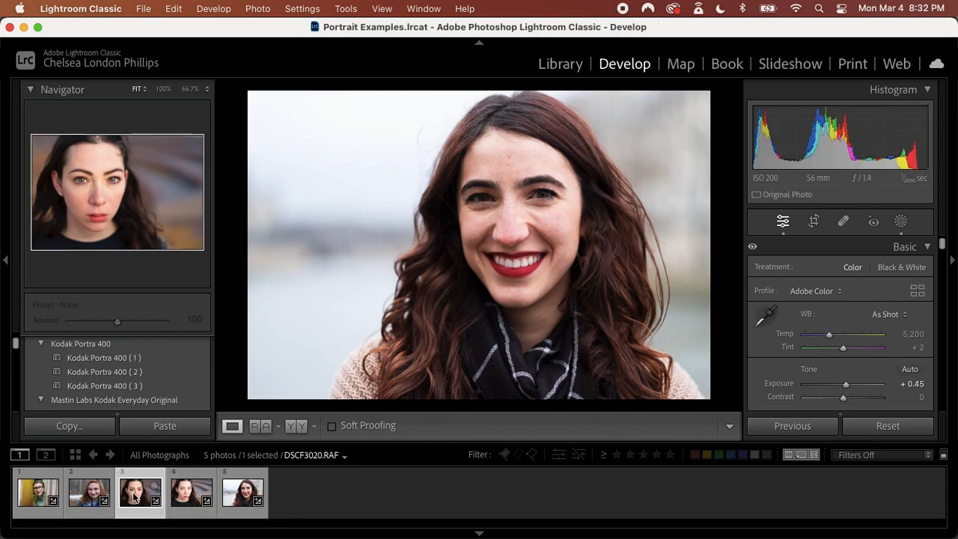
# Send DSCF3020.RAF to Adobe Photoshop 2024 for editing and switch to Photoshop
pyautogui.rightClick(135, 498)
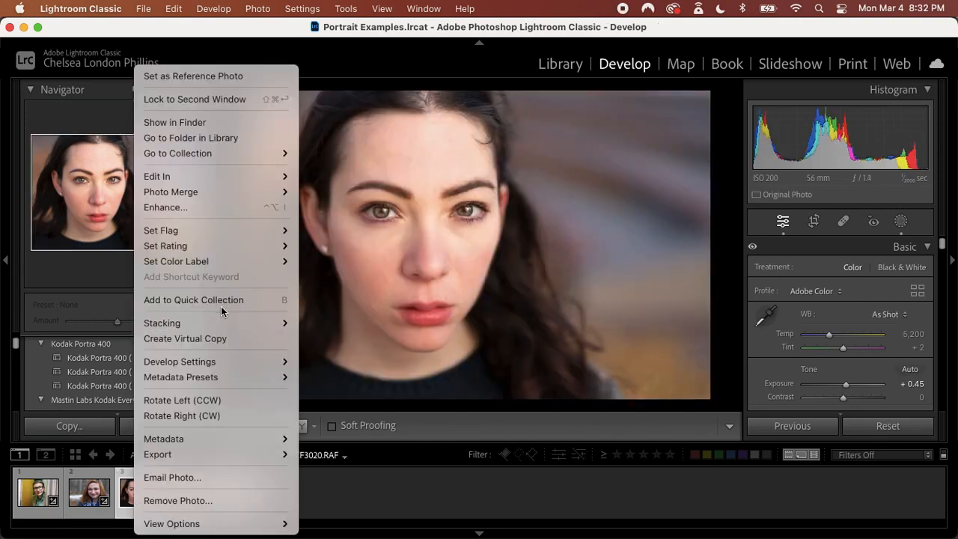
pyautogui.moveTo(224, 176)
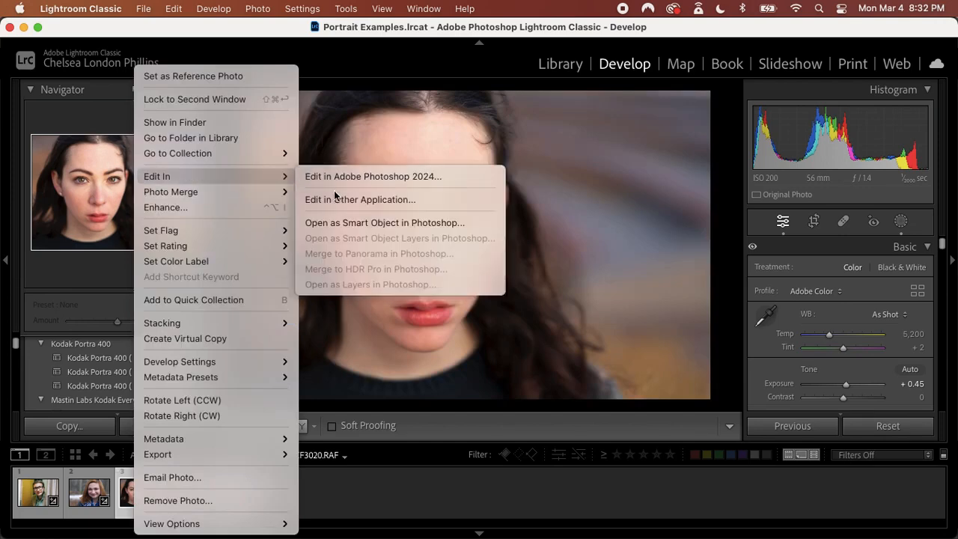
pyautogui.click(341, 176)
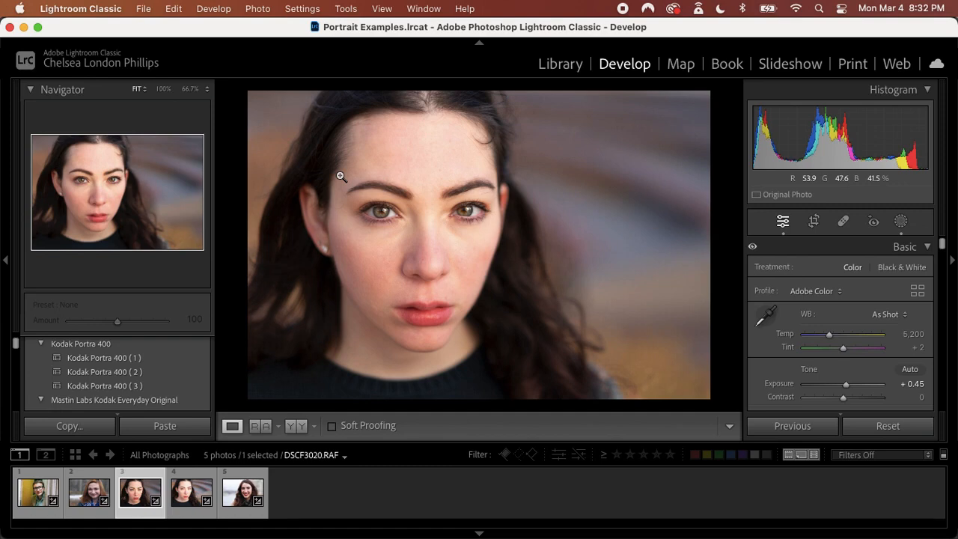
pyautogui.moveTo(651, 533)
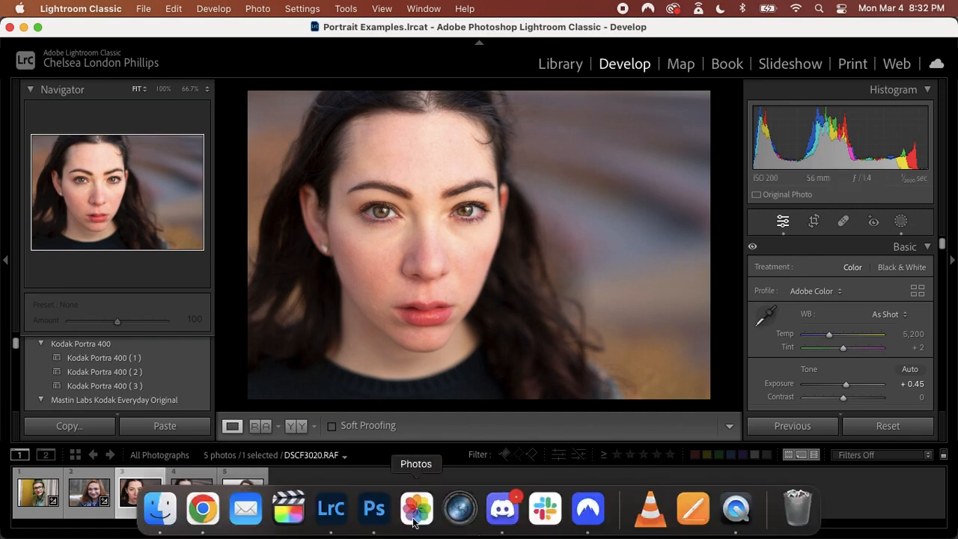
pyautogui.click(380, 518)
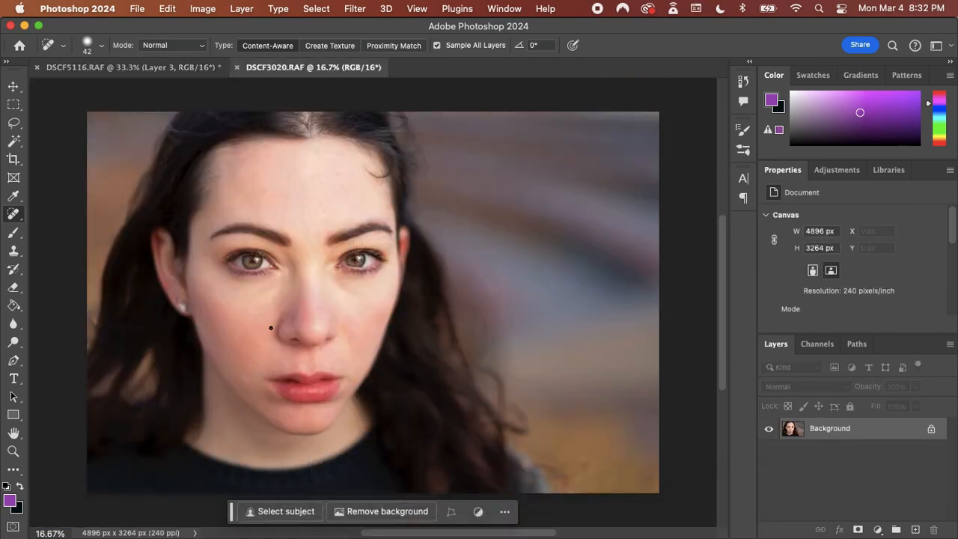
# Add a blank layer above the background and make a Spot Healing stroke on the skin beside the nostril
pyautogui.scroll(2, 244, 340)
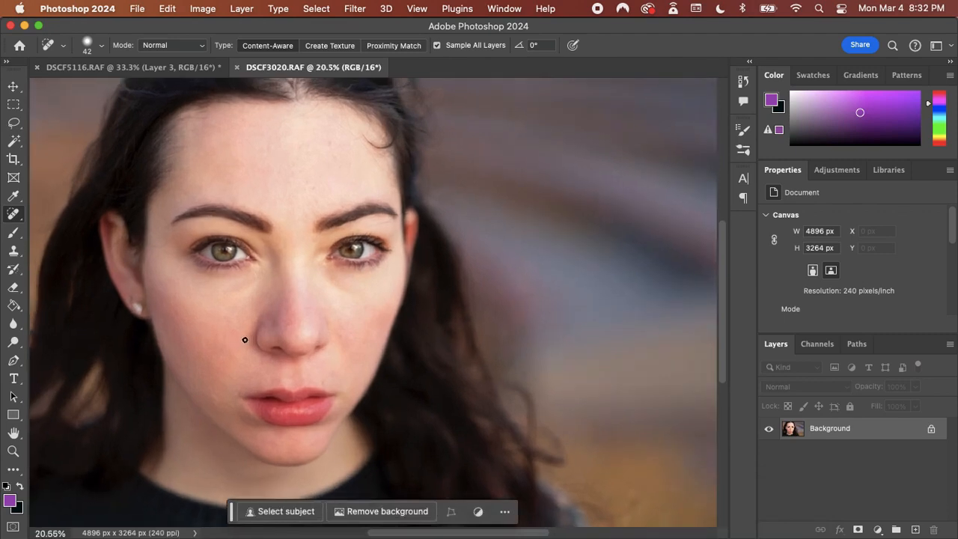
pyautogui.hscroll(-6, 245, 340)
pyautogui.scroll(-2, 245, 340)
pyautogui.click(915, 529)
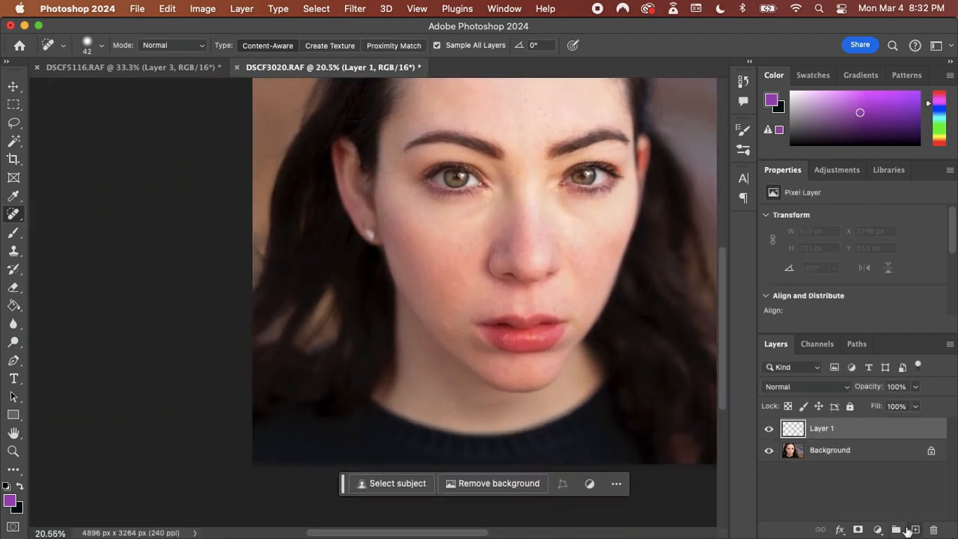
pyautogui.moveTo(510, 258); pyautogui.dragTo(481, 285)
# Choose the Dodge tool and duplicate the Background layer as a layer to dodge and burn on
pyautogui.click(13, 342)
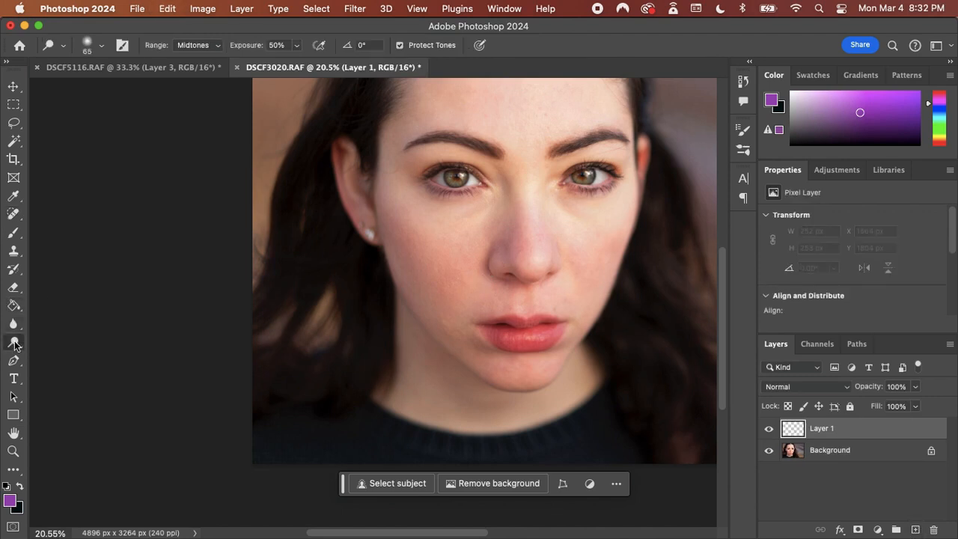
pyautogui.rightClick(14, 342)
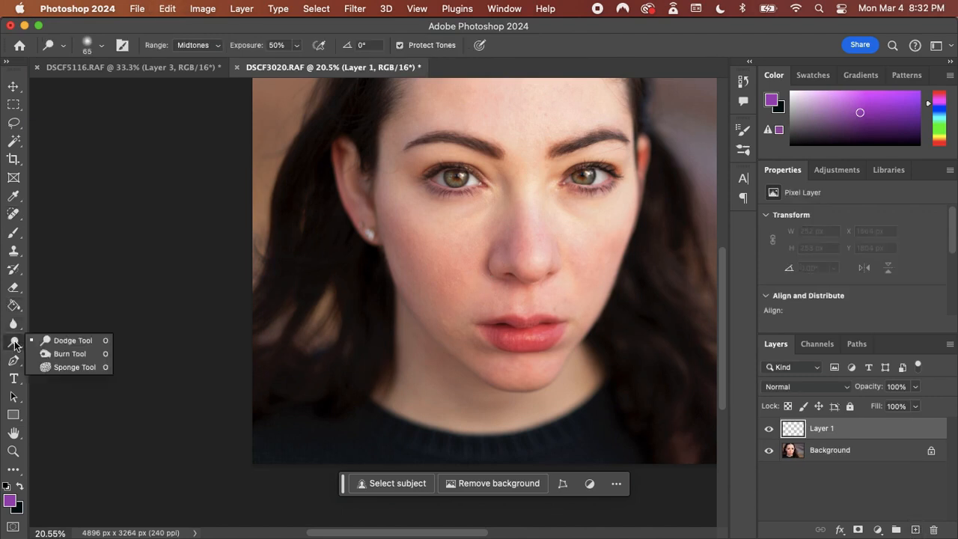
pyautogui.click(81, 341)
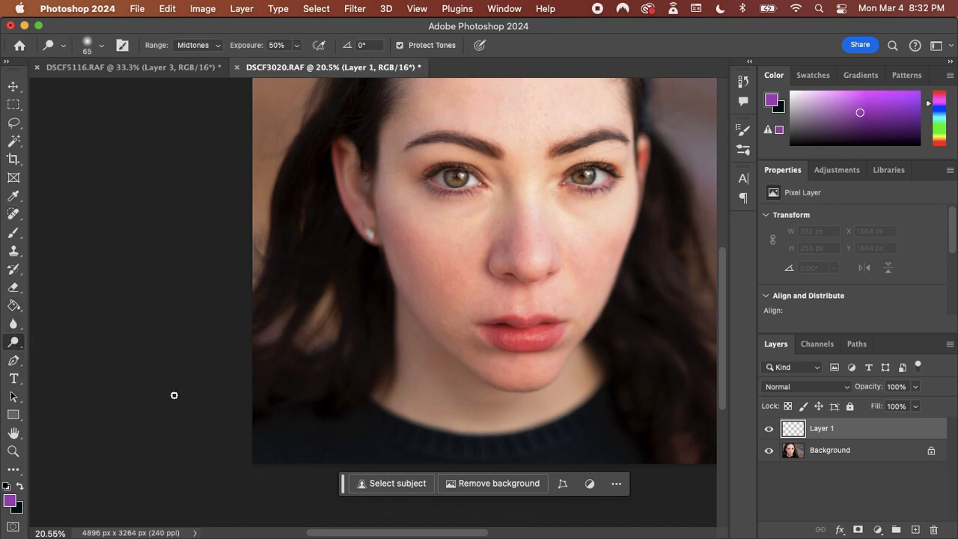
pyautogui.click(846, 458)
pyautogui.press('super+j')
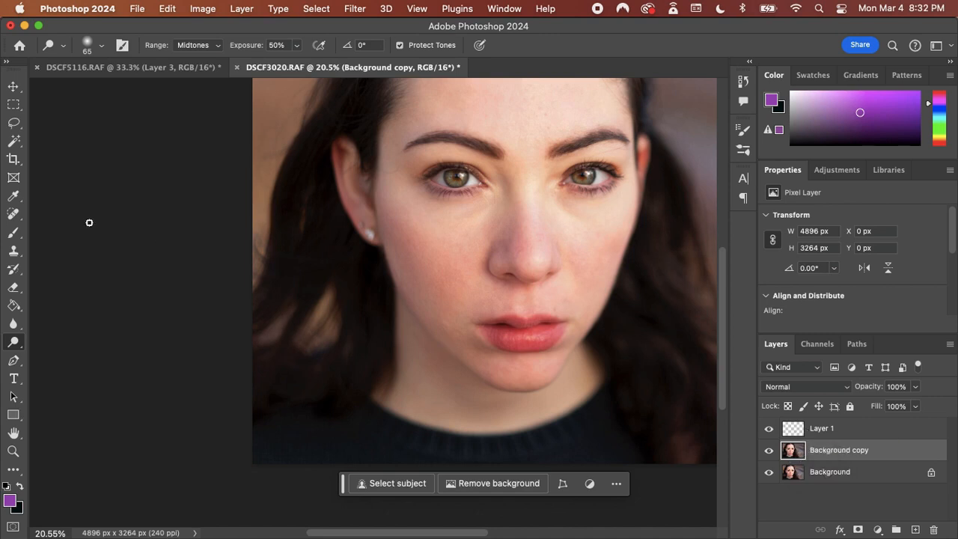
# Set the Dodge brush size to 198 px and make a short stroke on the cheek beside the earring
pyautogui.rightClick(406, 261)
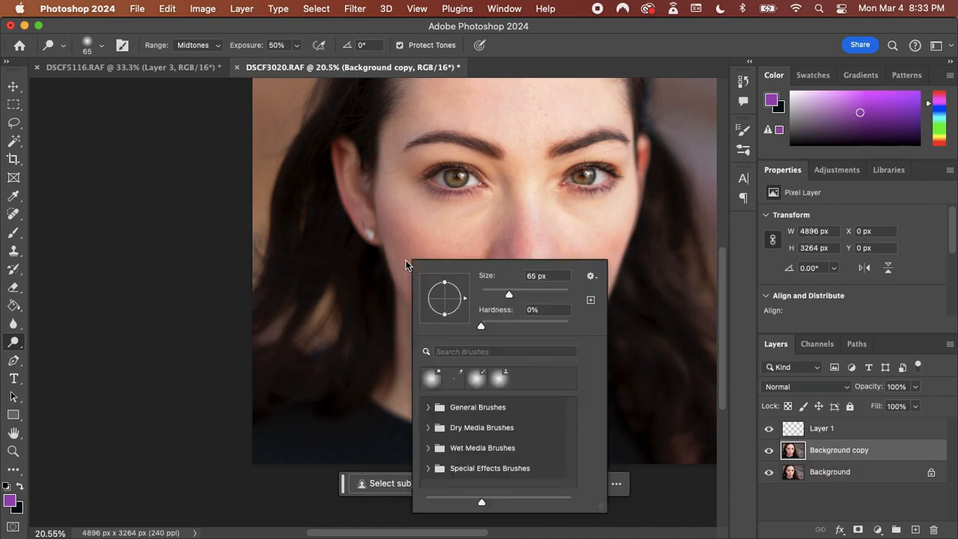
pyautogui.click(545, 294)
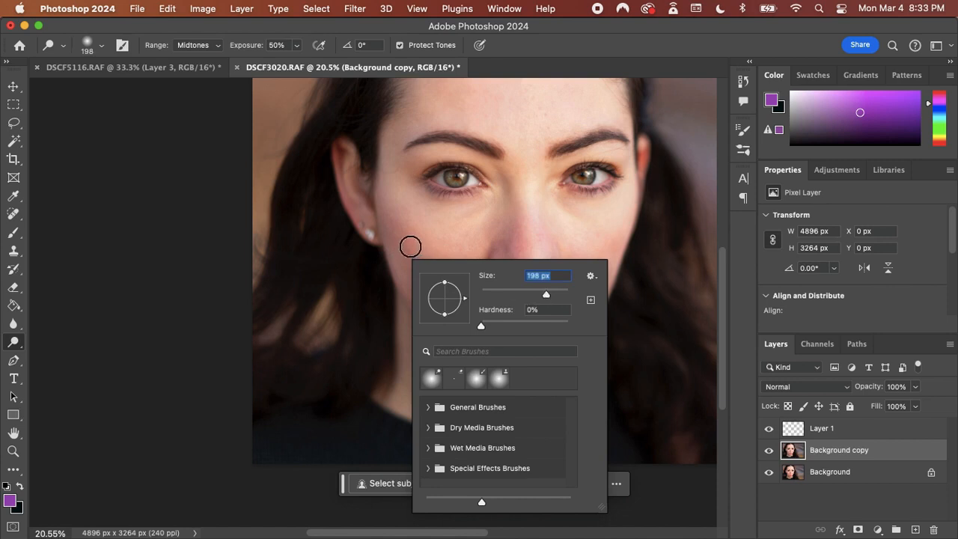
pyautogui.moveTo(394, 240)
pyautogui.mouseDown()
pyautogui.moveTo(408, 270)
pyautogui.moveTo(387, 237)
pyautogui.mouseUp()
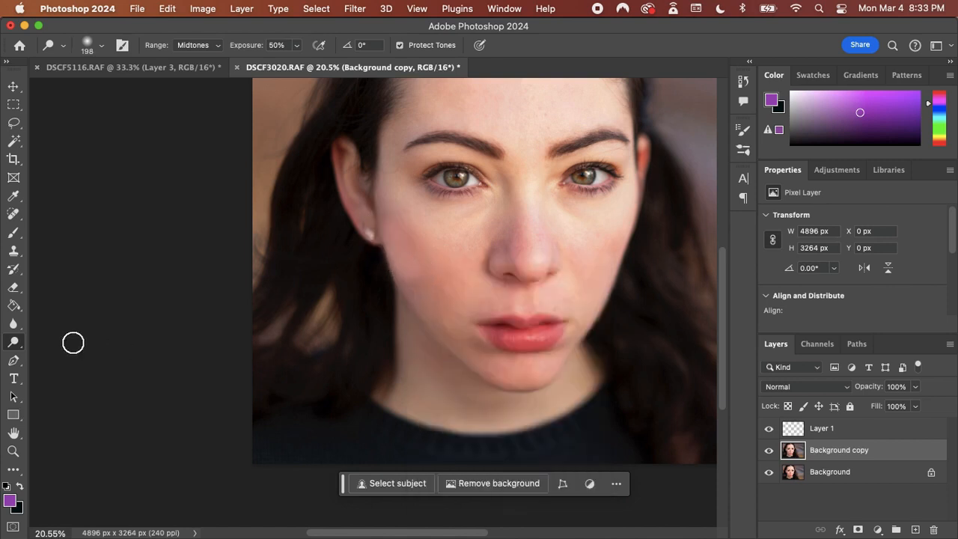
# Switch to the Burn tool and set its brush size to 127 px
pyautogui.rightClick(15, 341)
pyautogui.click(69, 341)
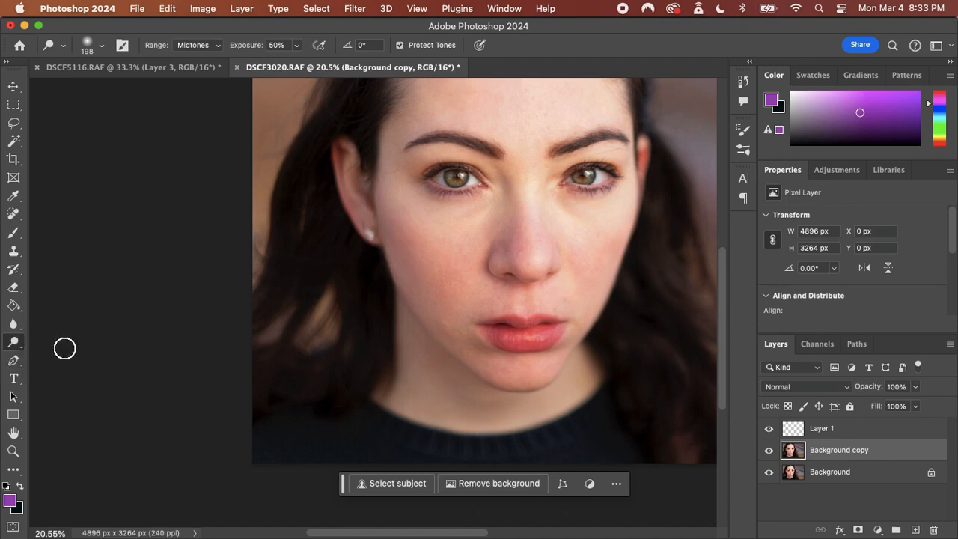
pyautogui.rightClick(12, 343)
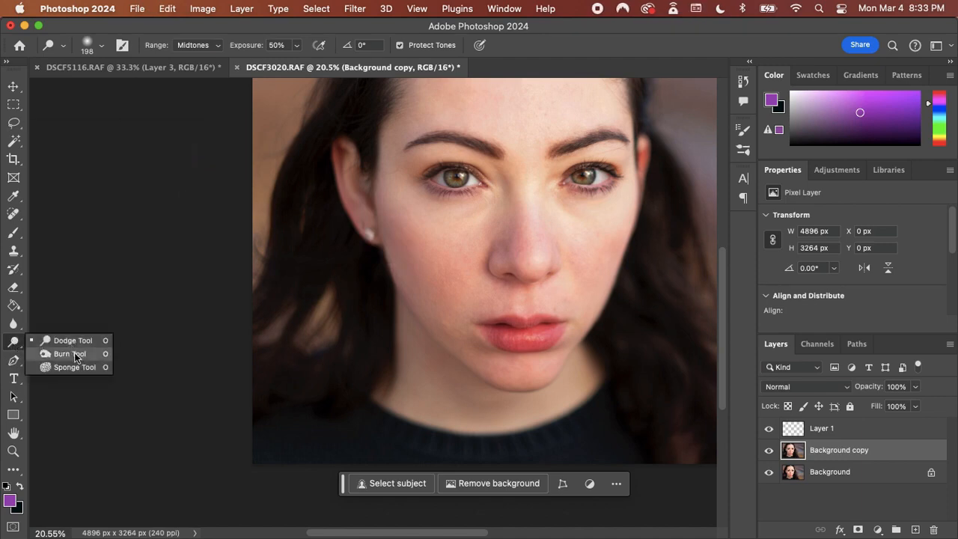
pyautogui.click(76, 353)
pyautogui.rightClick(399, 258)
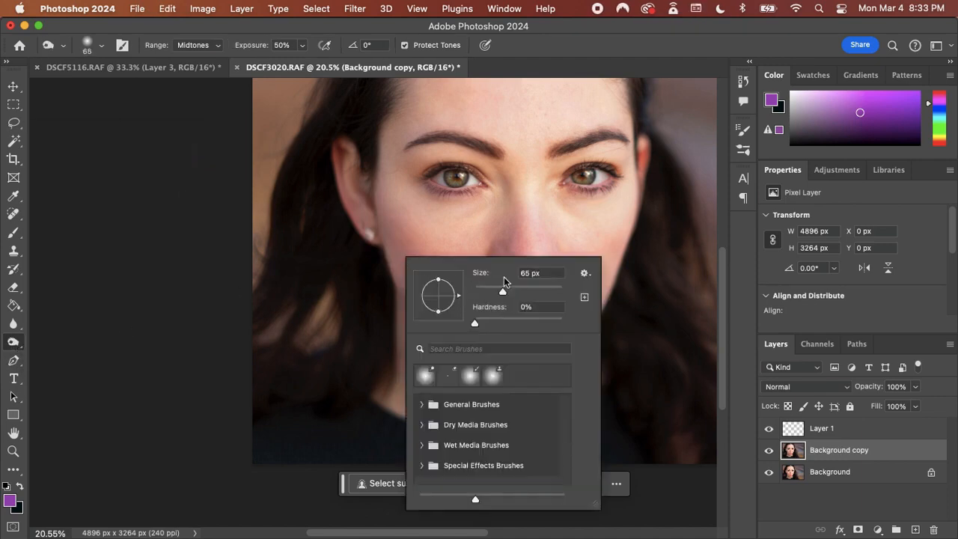
pyautogui.moveTo(504, 291); pyautogui.dragTo(524, 291)
# Burn contour shadows under both cheekbones, around the lips and along the sides of the nose on the background copy
pyautogui.moveTo(392, 251)
pyautogui.mouseDown()
pyautogui.moveTo(402, 268)
pyautogui.moveTo(389, 233)
pyautogui.moveTo(415, 278)
pyautogui.mouseUp()
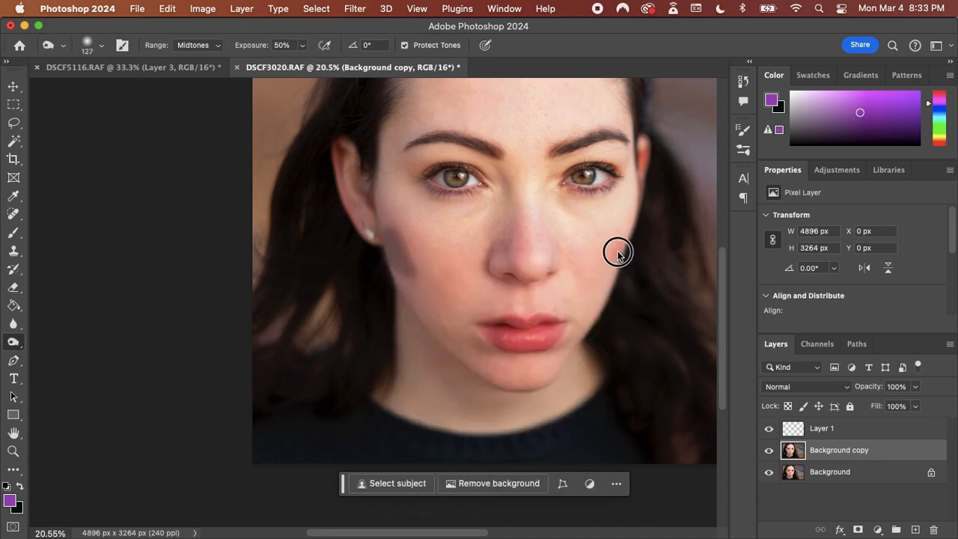
pyautogui.moveTo(620, 256)
pyautogui.mouseDown()
pyautogui.moveTo(601, 277)
pyautogui.moveTo(614, 256)
pyautogui.mouseUp()
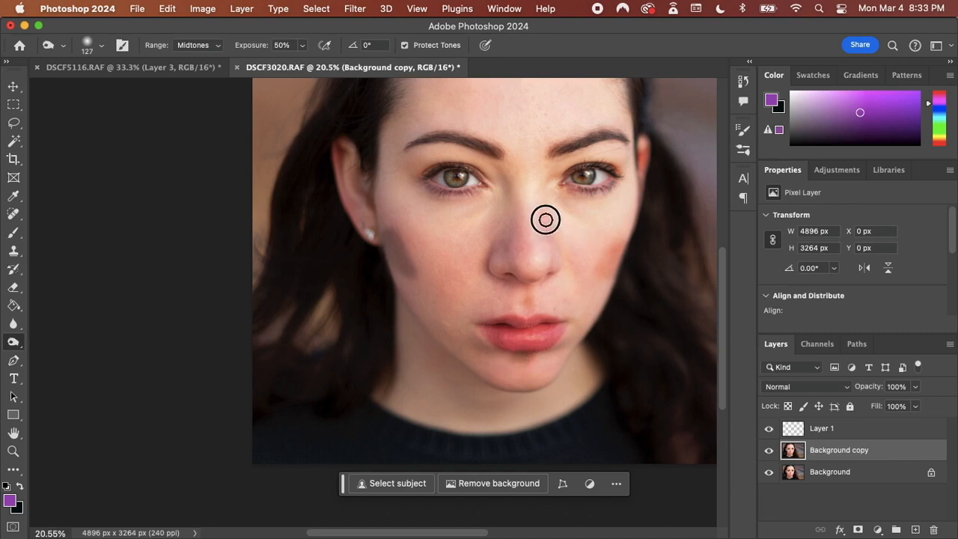
pyautogui.moveTo(503, 204)
pyautogui.mouseDown()
pyautogui.moveTo(499, 231)
pyautogui.moveTo(511, 193)
pyautogui.moveTo(547, 205)
pyautogui.moveTo(547, 229)
pyautogui.moveTo(506, 235)
pyautogui.mouseUp()
# Burn along the forehead hairline and temples, and deepen the contour shadows on both cheeks
pyautogui.scroll(5, 600, 212)
pyautogui.hscroll(2, 599, 213)
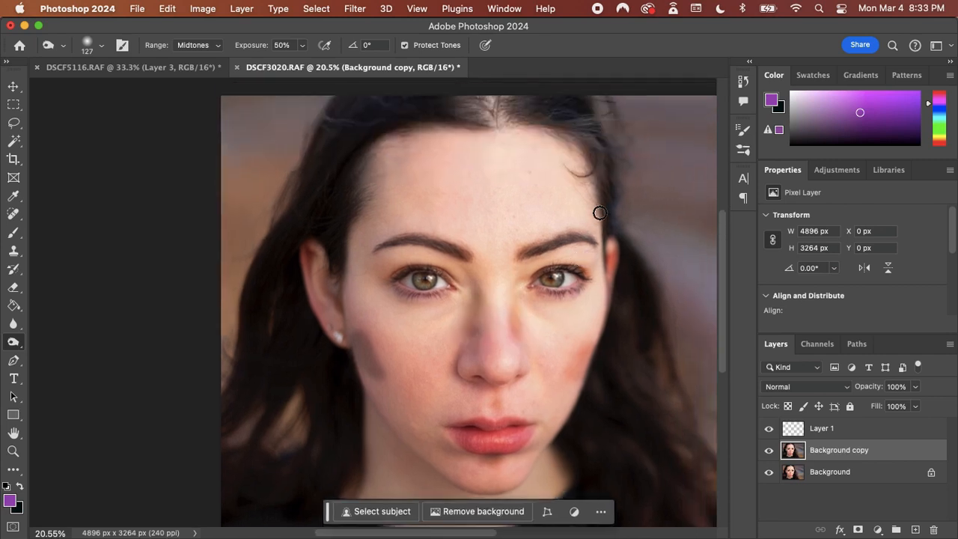
pyautogui.moveTo(570, 146)
pyautogui.mouseDown()
pyautogui.moveTo(582, 169)
pyautogui.moveTo(559, 143)
pyautogui.moveTo(586, 186)
pyautogui.mouseUp()
pyautogui.moveTo(367, 167)
pyautogui.mouseDown()
pyautogui.moveTo(398, 139)
pyautogui.moveTo(375, 177)
pyautogui.moveTo(372, 162)
pyautogui.moveTo(406, 134)
pyautogui.moveTo(375, 160)
pyautogui.mouseUp()
pyautogui.moveTo(506, 127)
pyautogui.mouseDown()
pyautogui.moveTo(481, 100)
pyautogui.moveTo(492, 100)
pyautogui.moveTo(513, 122)
pyautogui.moveTo(479, 108)
pyautogui.moveTo(494, 102)
pyautogui.moveTo(491, 121)
pyautogui.moveTo(502, 124)
pyautogui.moveTo(468, 104)
pyautogui.moveTo(506, 122)
pyautogui.moveTo(528, 110)
pyautogui.moveTo(500, 108)
pyautogui.mouseUp()
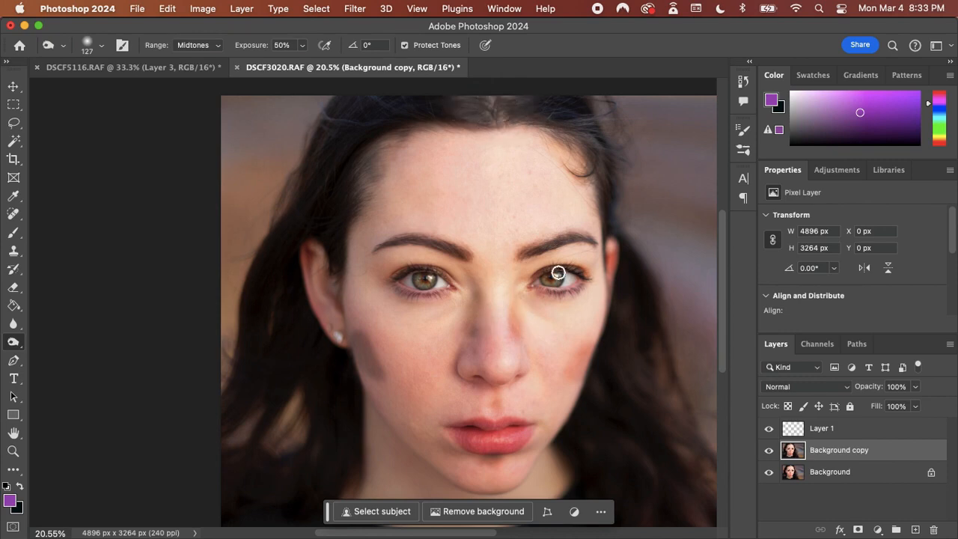
pyautogui.moveTo(374, 361)
pyautogui.mouseDown()
pyautogui.moveTo(384, 376)
pyautogui.moveTo(350, 333)
pyautogui.mouseUp()
pyautogui.moveTo(572, 384); pyautogui.dragTo(568, 384)
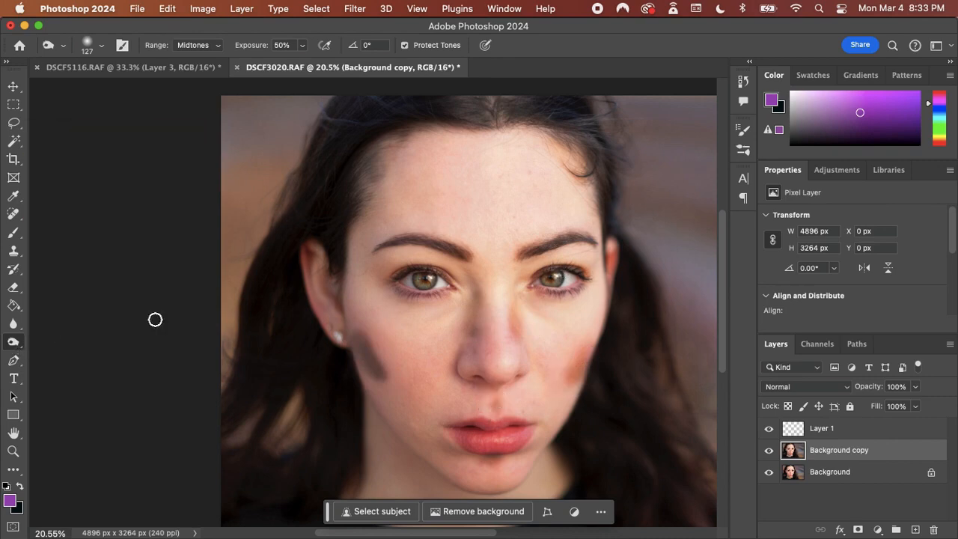
# Switch to the Dodge tool and lighten the bridge of the nose and the tops of both cheeks
pyautogui.rightClick(13, 342)
pyautogui.click(55, 341)
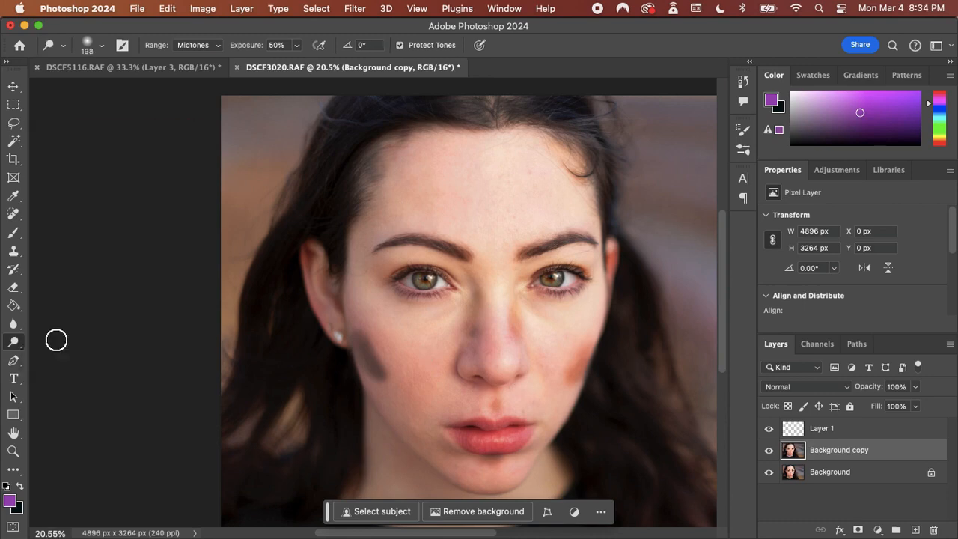
pyautogui.moveTo(494, 354); pyautogui.dragTo(498, 287)
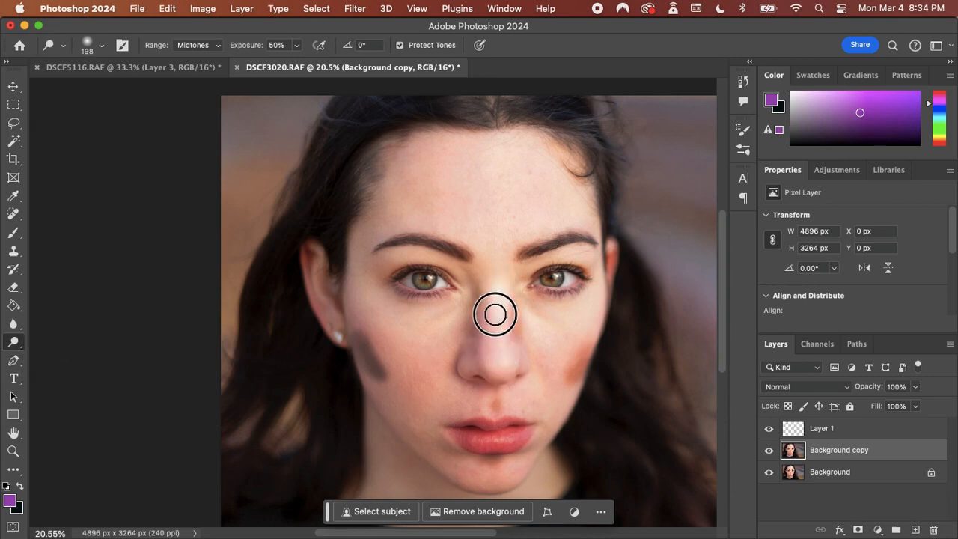
pyautogui.moveTo(374, 308)
pyautogui.mouseDown()
pyautogui.moveTo(401, 361)
pyautogui.moveTo(370, 308)
pyautogui.moveTo(421, 340)
pyautogui.moveTo(384, 309)
pyautogui.moveTo(429, 321)
pyautogui.mouseUp()
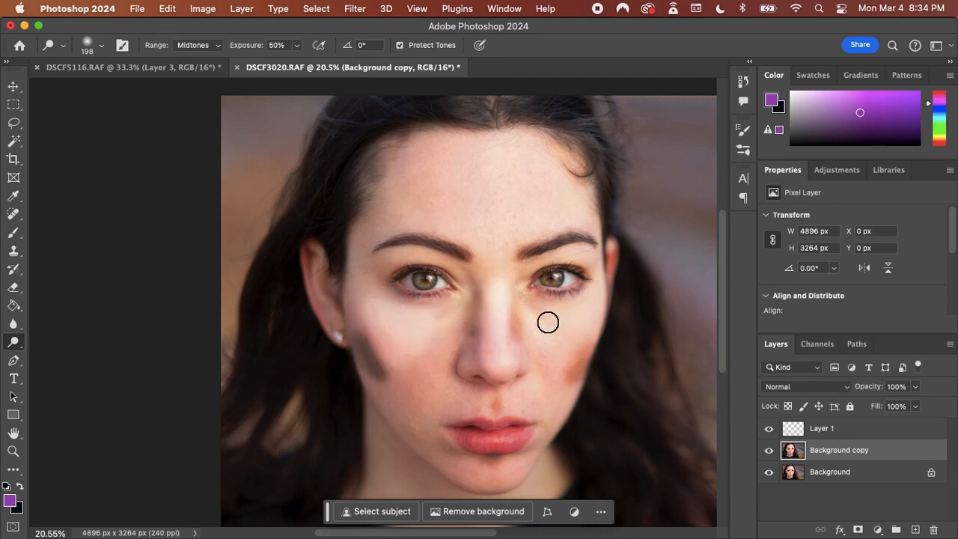
pyautogui.moveTo(555, 350); pyautogui.dragTo(497, 363)
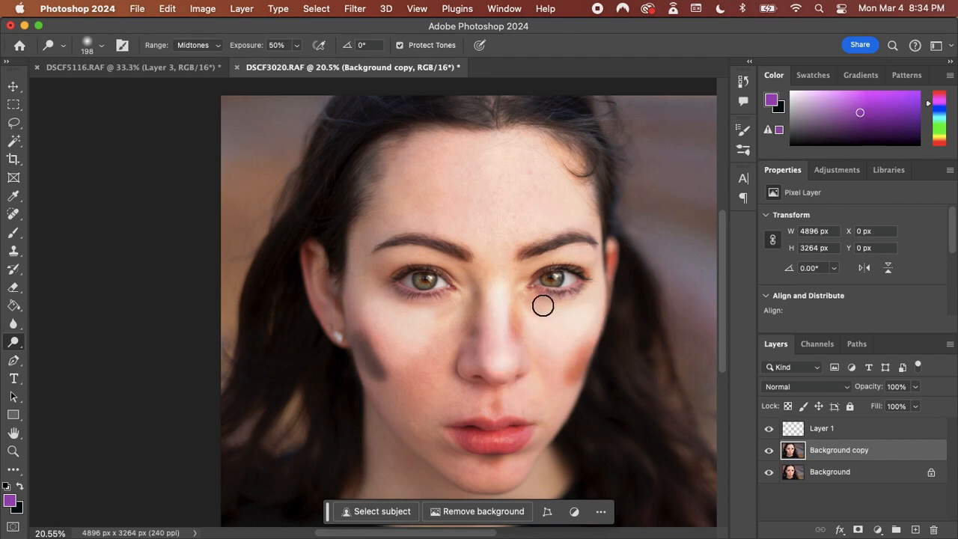
# Dodge the skin under both eyes, the centre of the chin and the forehead
pyautogui.moveTo(542, 307); pyautogui.dragTo(577, 302)
pyautogui.moveTo(450, 308); pyautogui.dragTo(408, 306)
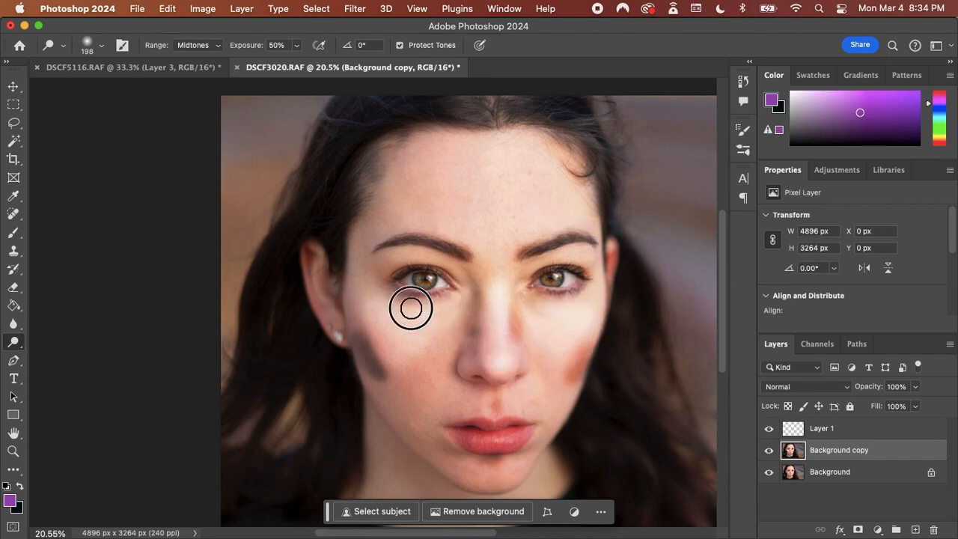
pyautogui.moveTo(481, 479)
pyautogui.mouseDown()
pyautogui.moveTo(496, 471)
pyautogui.moveTo(472, 476)
pyautogui.moveTo(509, 479)
pyautogui.moveTo(492, 479)
pyautogui.mouseUp()
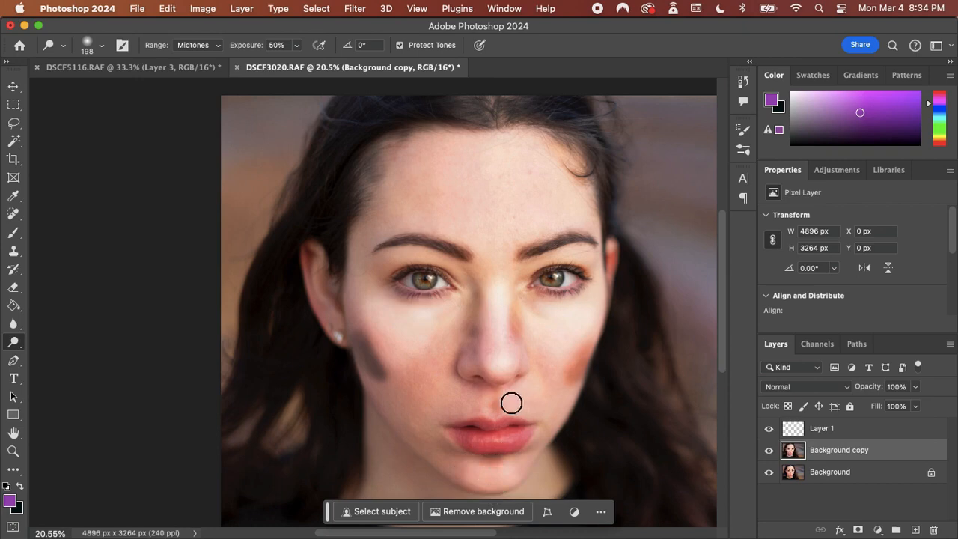
pyautogui.moveTo(408, 208)
pyautogui.mouseDown()
pyautogui.moveTo(508, 210)
pyautogui.moveTo(515, 198)
pyautogui.moveTo(461, 178)
pyautogui.moveTo(499, 186)
pyautogui.moveTo(498, 229)
pyautogui.mouseUp()
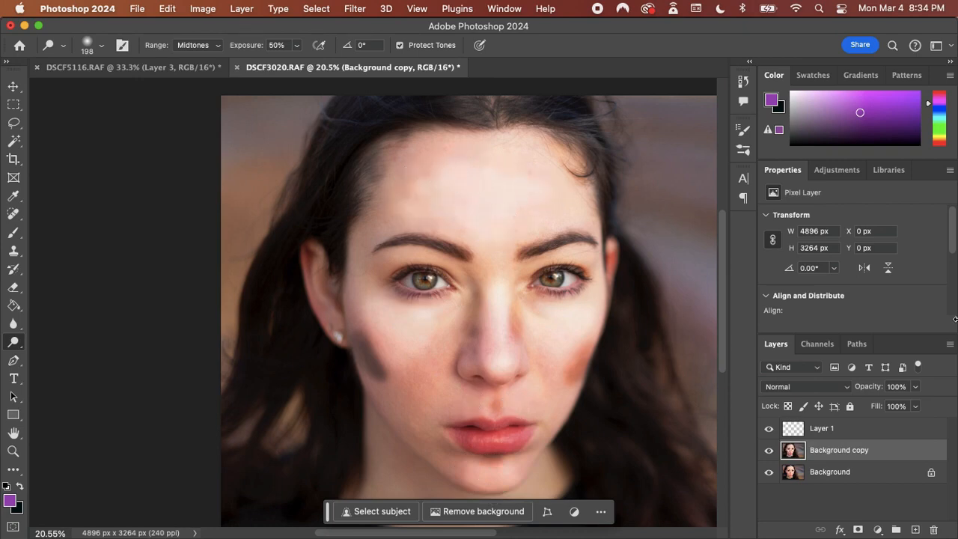
# Compare the face with the dodged and burned background copy hidden and shown
pyautogui.click(768, 451)
pyautogui.click(768, 451)
pyautogui.click(768, 450)
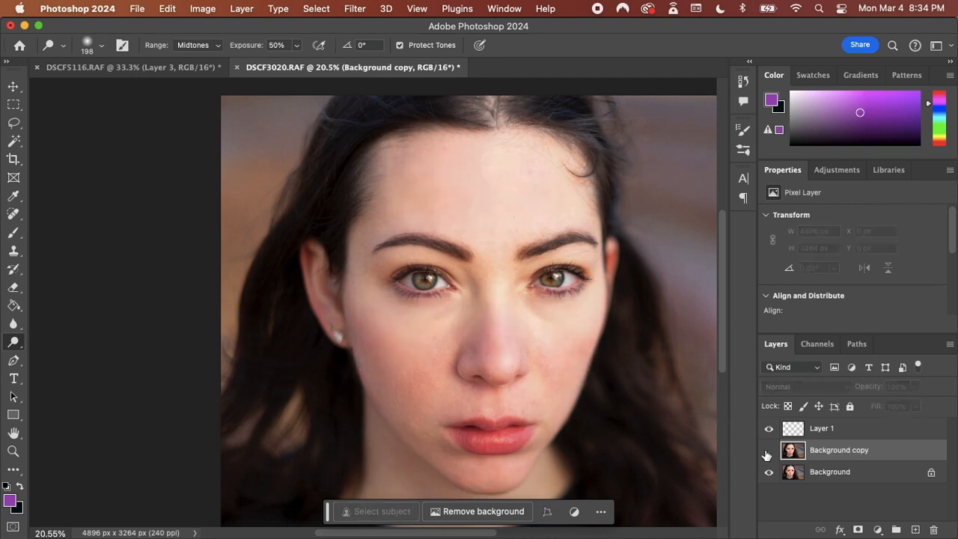
pyautogui.click(768, 451)
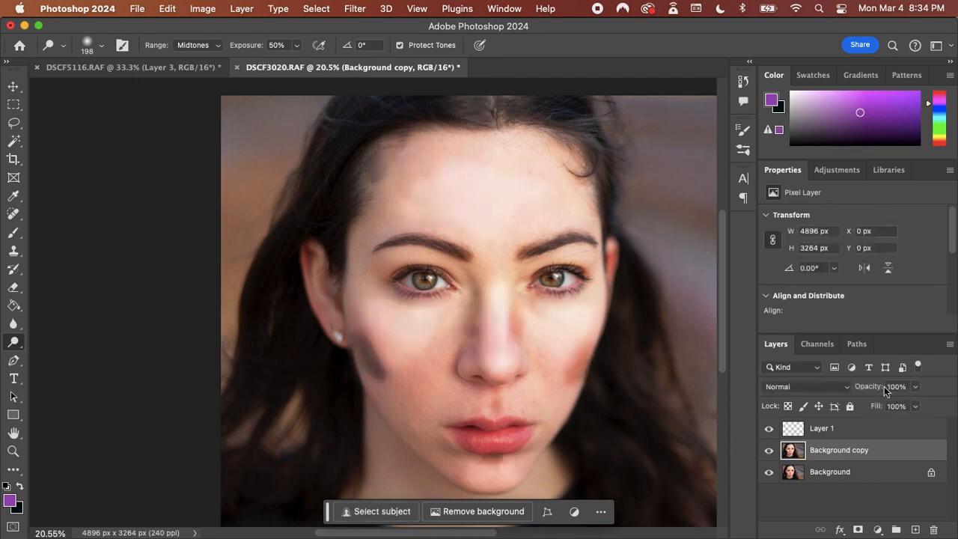
# Set the background copy's blend mode to Soft Light and its opacity to 43%
pyautogui.click(846, 387)
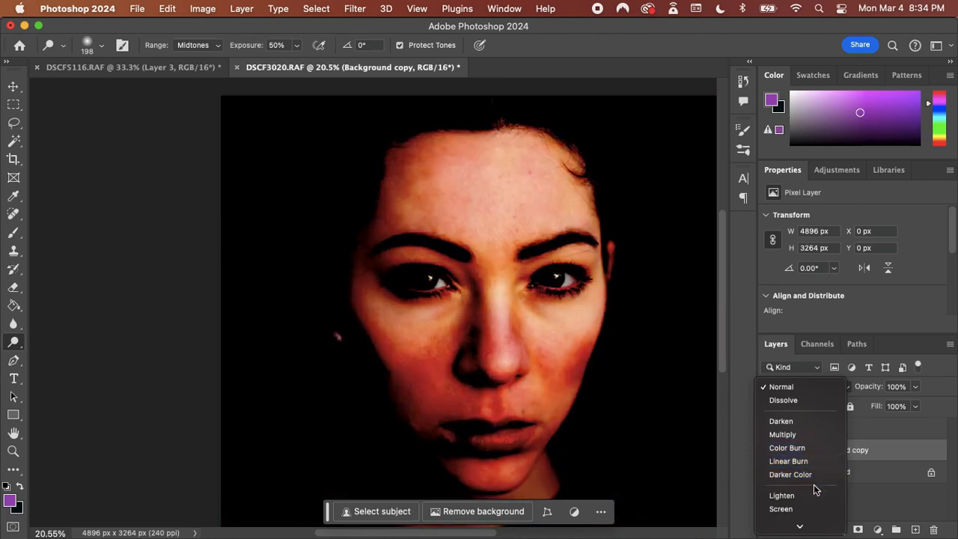
pyautogui.scroll(-3, 813, 485)
pyautogui.scroll(-1, 814, 485)
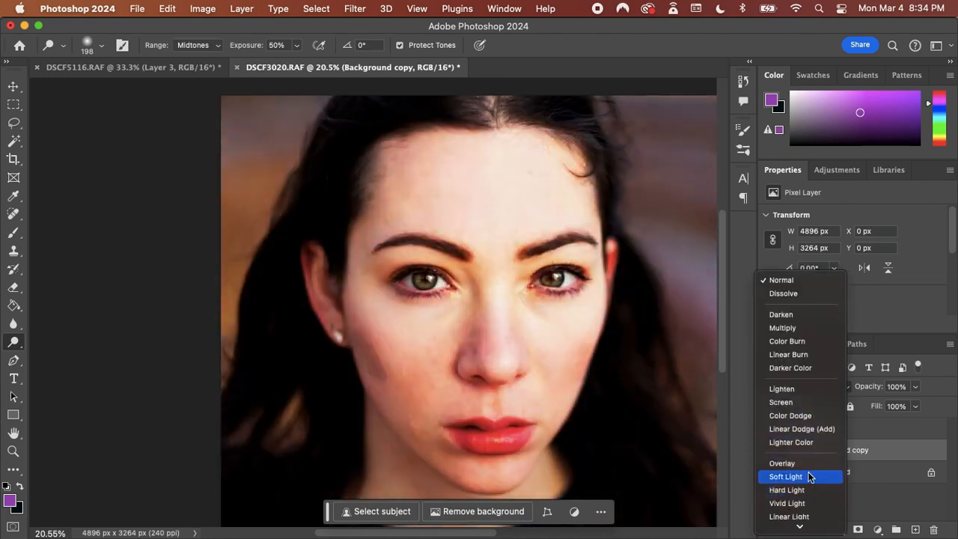
pyautogui.click(810, 477)
pyautogui.click(915, 387)
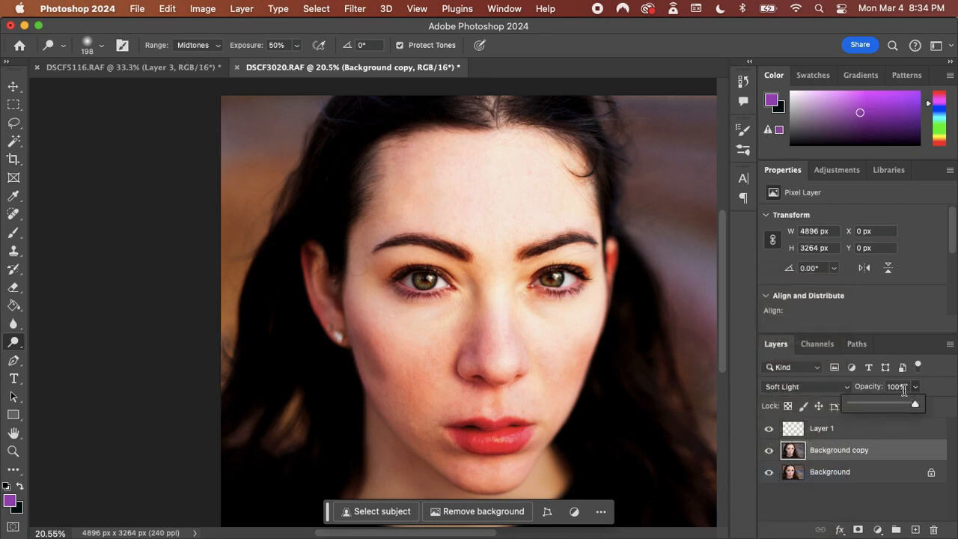
pyautogui.click(880, 404)
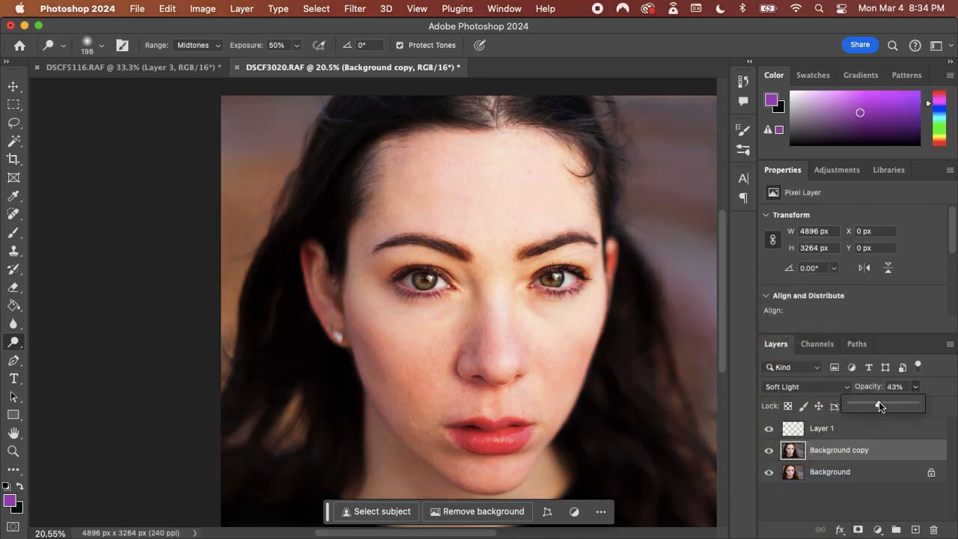
# Compare the portrait with the Soft Light background copy hidden and shown
pyautogui.click(769, 451)
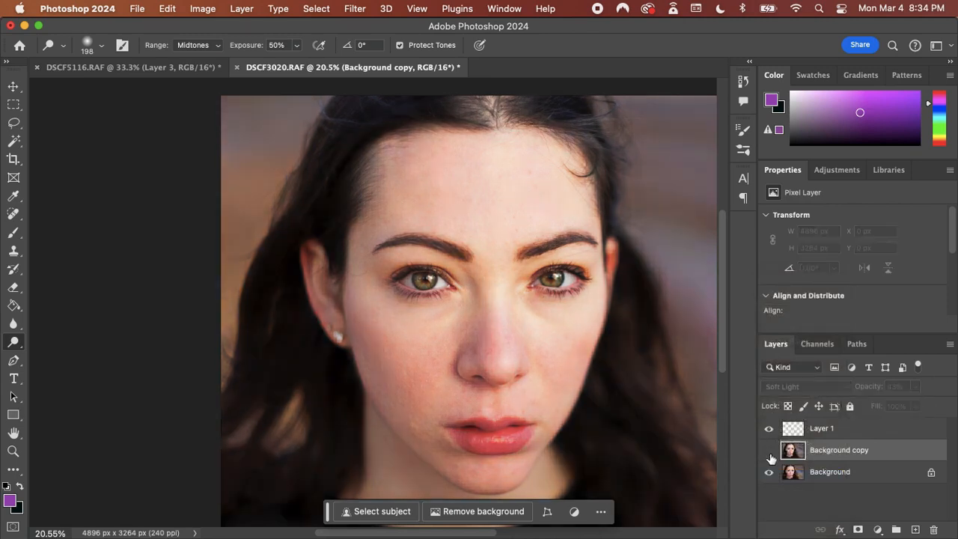
pyautogui.click(769, 451)
pyautogui.click(769, 451)
pyautogui.click(769, 451)
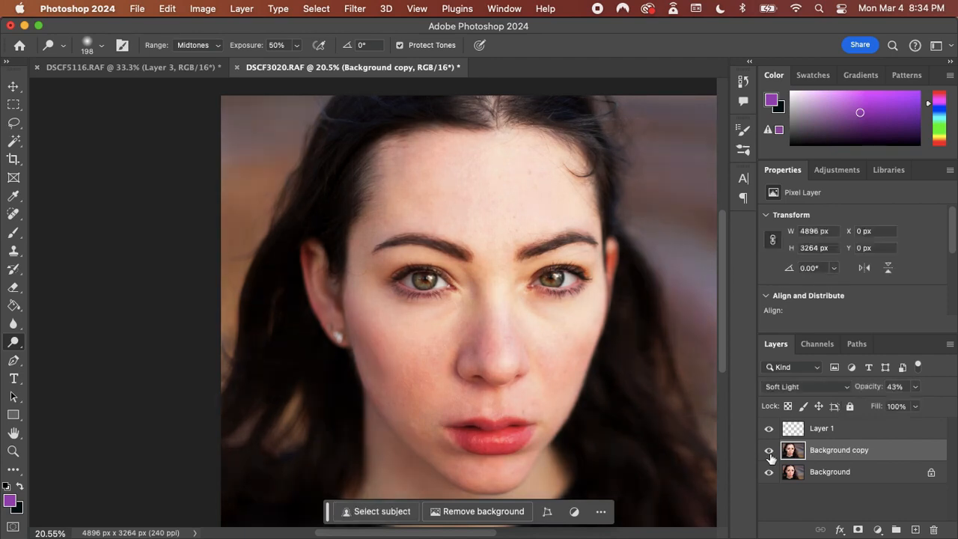
pyautogui.click(769, 452)
pyautogui.click(769, 452)
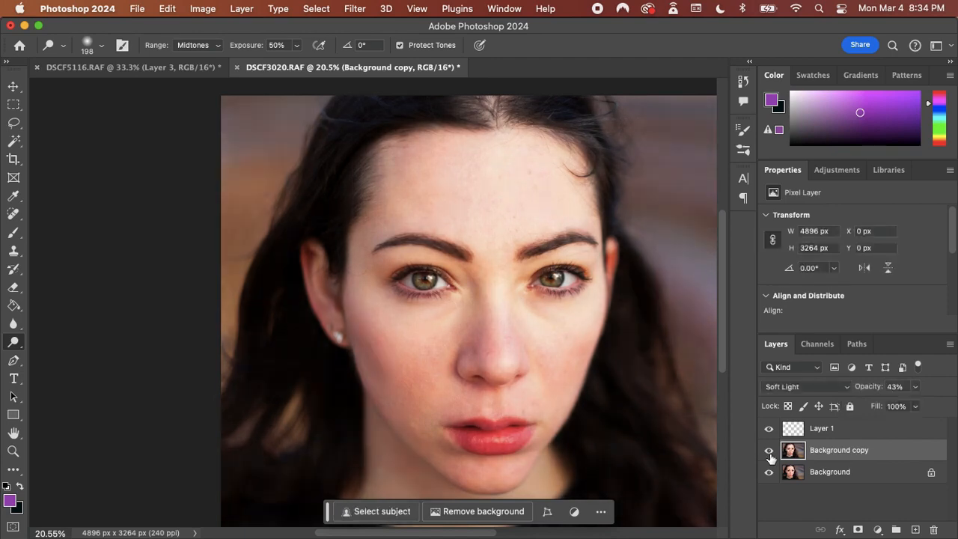
# Return the background copy to Normal blending at 20% opacity and check its effect by toggling its visibility
pyautogui.click(799, 385)
pyautogui.click(778, 187)
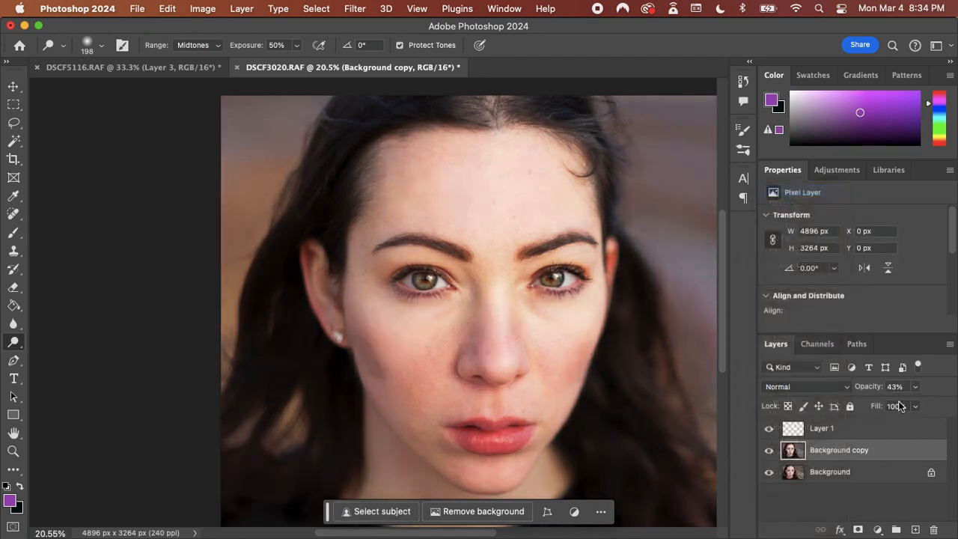
pyautogui.click(916, 387)
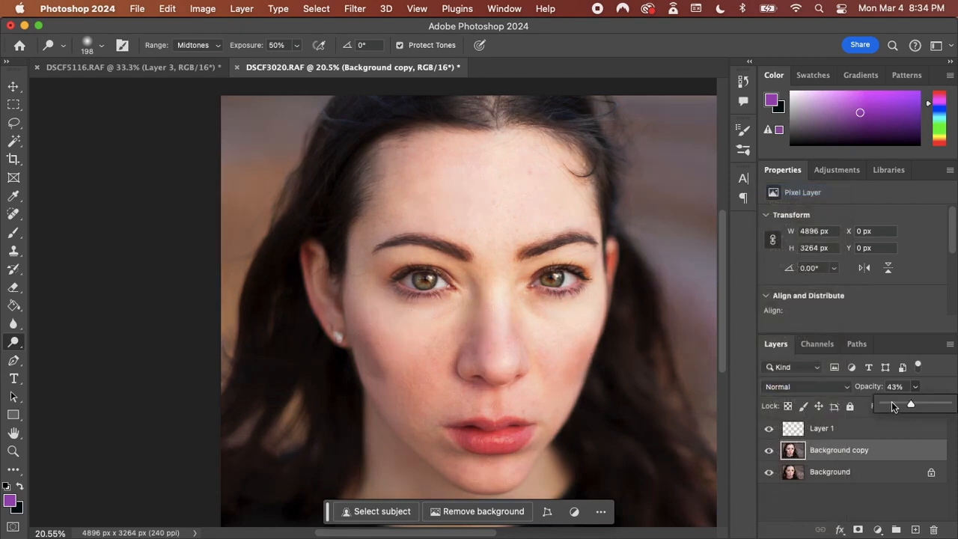
pyautogui.moveTo(892, 406); pyautogui.dragTo(897, 407)
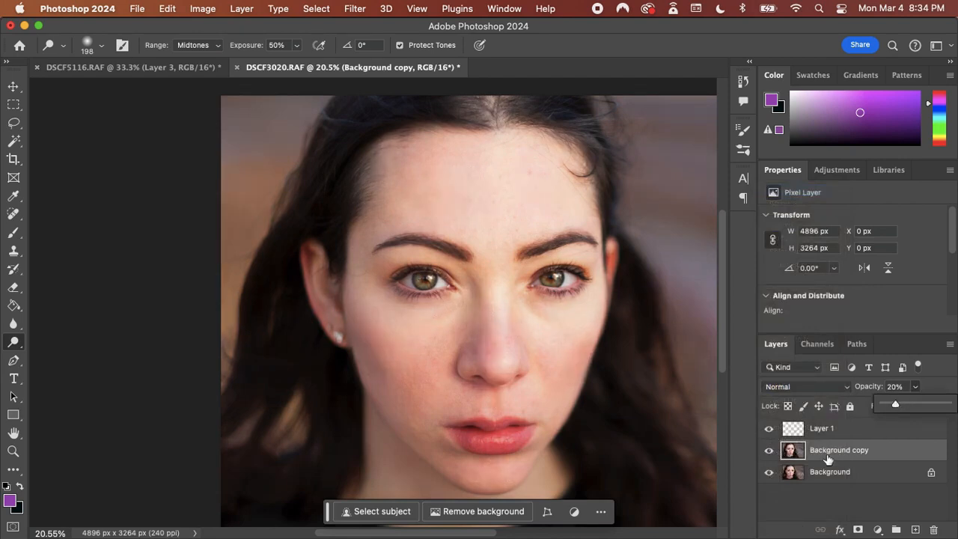
pyautogui.click(769, 454)
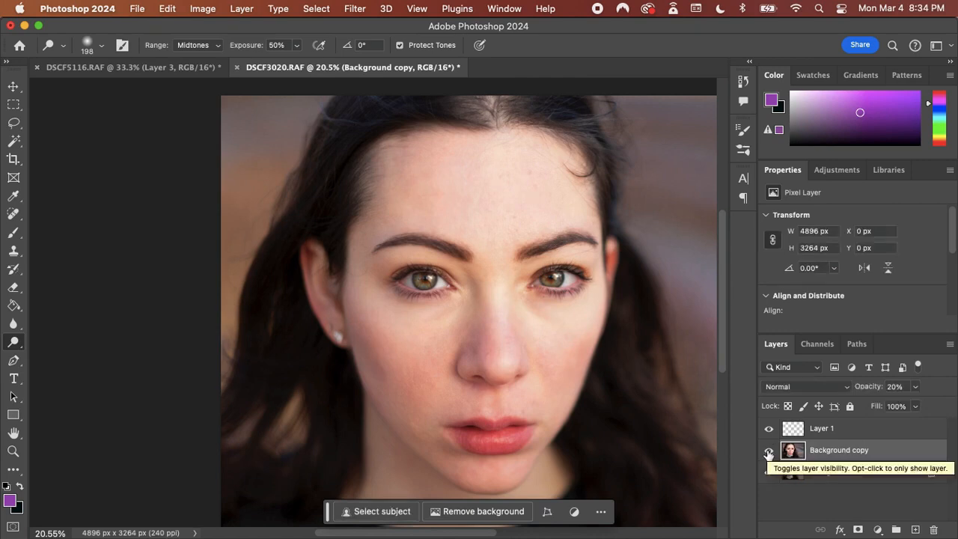
# Set the background copy to 100% opacity, then change it to Soft Light blending at 16% opacity
pyautogui.click(916, 386)
pyautogui.moveTo(903, 405); pyautogui.dragTo(952, 405)
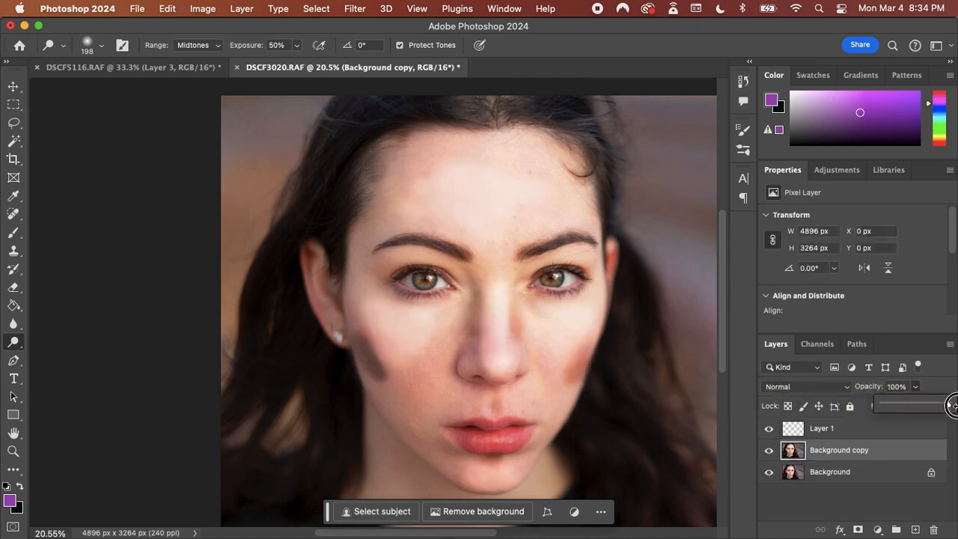
pyautogui.click(822, 388)
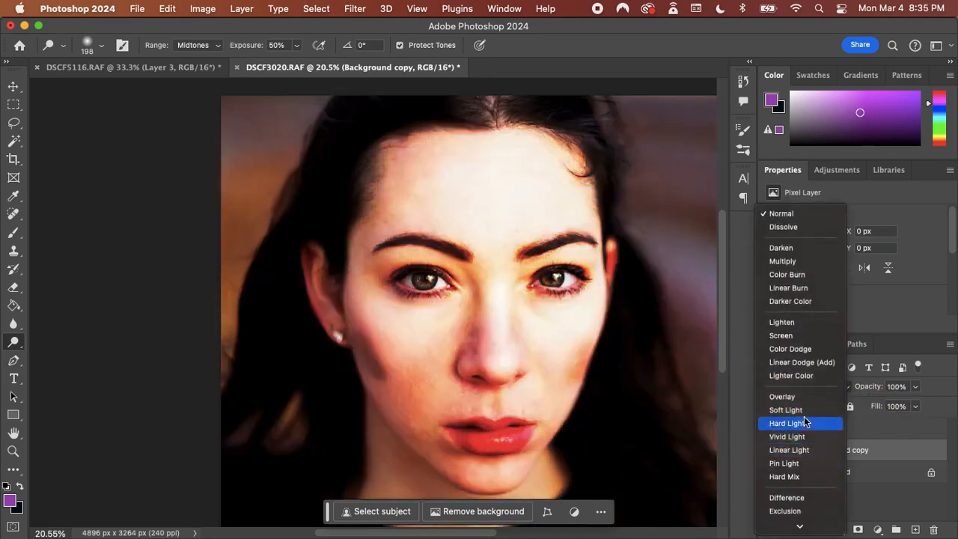
pyautogui.click(803, 413)
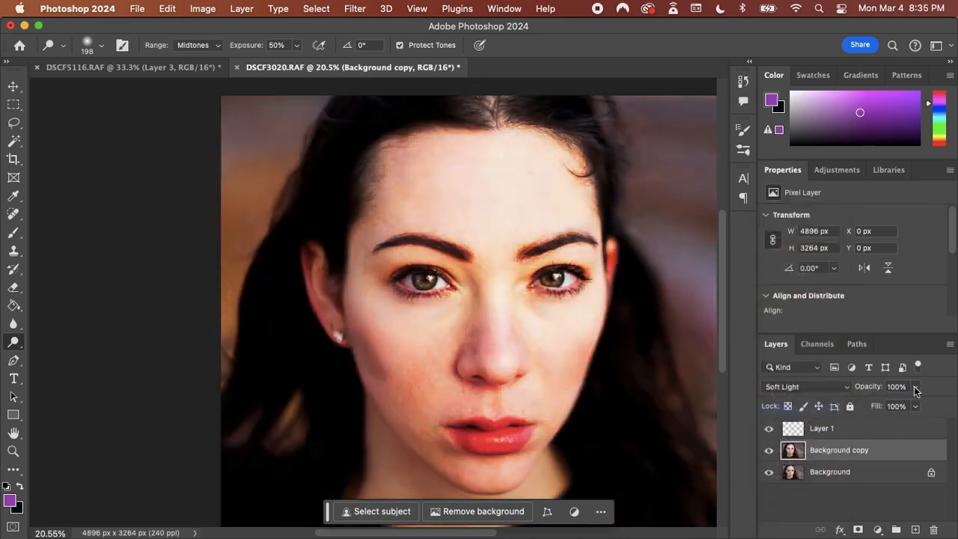
pyautogui.click(914, 388)
pyautogui.click(862, 405)
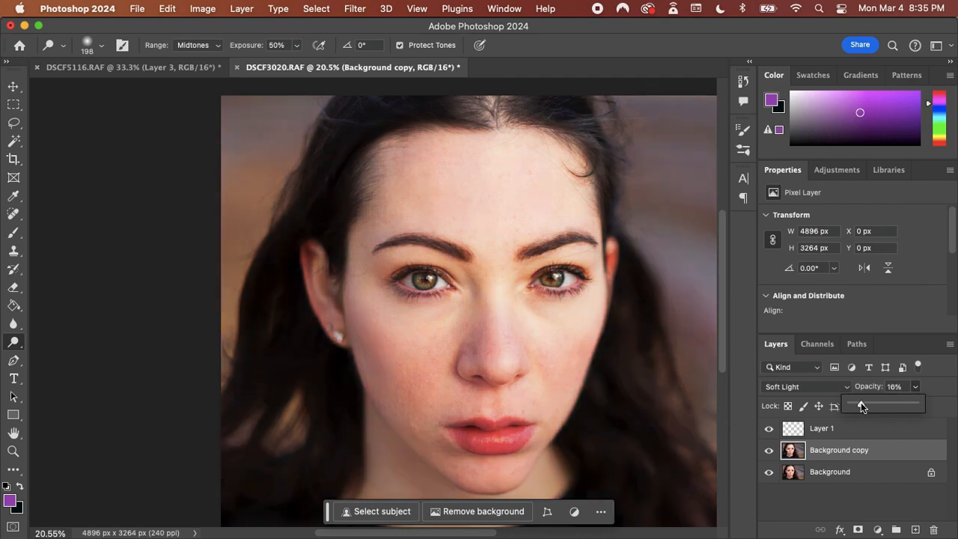
# Compare the face with and without the contouring at 16% opacity by repeatedly toggling its visibility
pyautogui.click(771, 453)
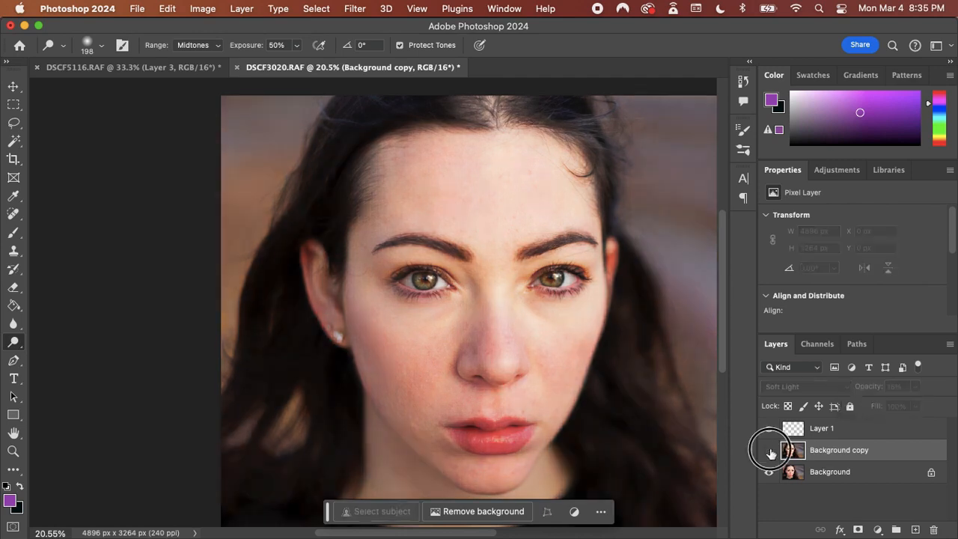
pyautogui.click(771, 453)
pyautogui.click(771, 453)
pyautogui.click(771, 452)
pyautogui.click(771, 452)
pyautogui.click(771, 453)
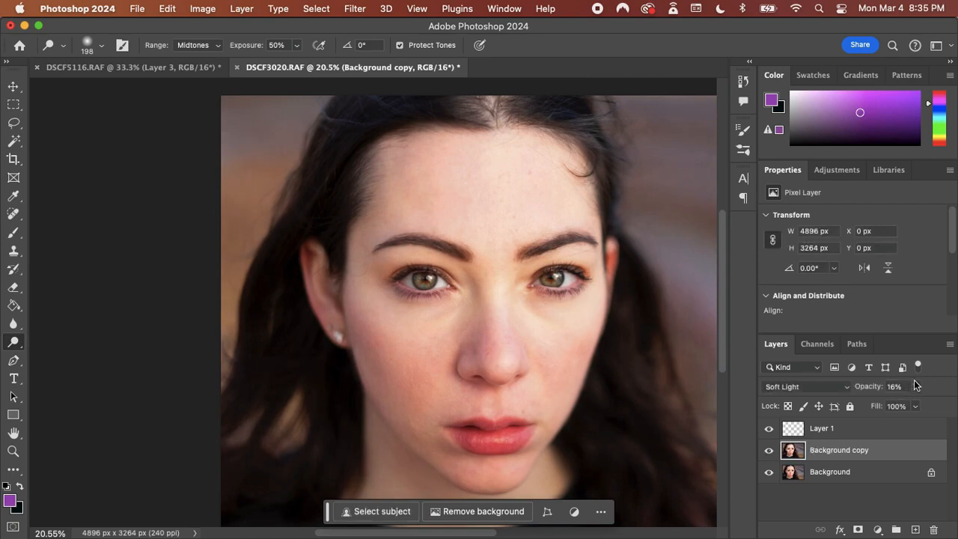
# Raise the background copy's opacity to 29% and check the contouring by toggling its visibility
pyautogui.click(914, 386)
pyautogui.moveTo(895, 405); pyautogui.dragTo(903, 405)
pyautogui.click(768, 454)
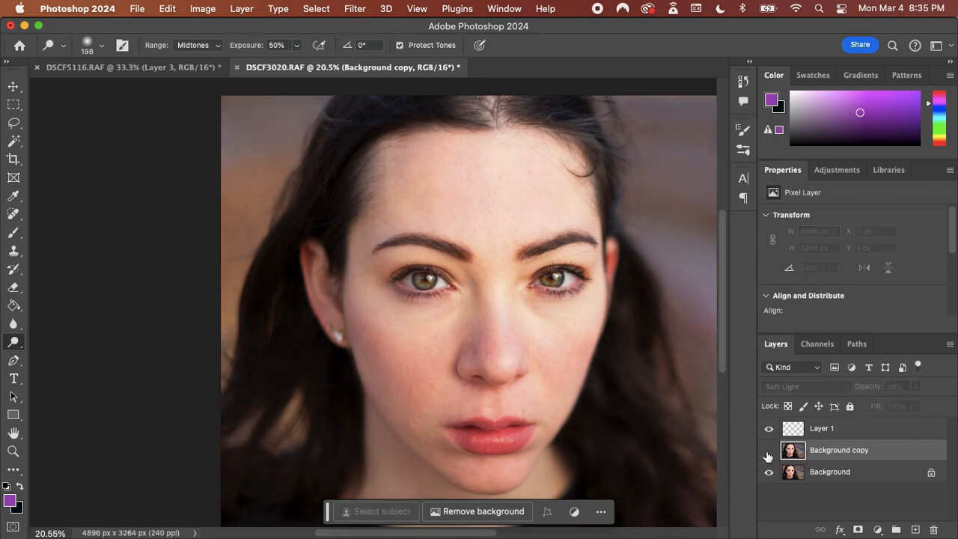
pyautogui.click(768, 453)
pyautogui.click(768, 453)
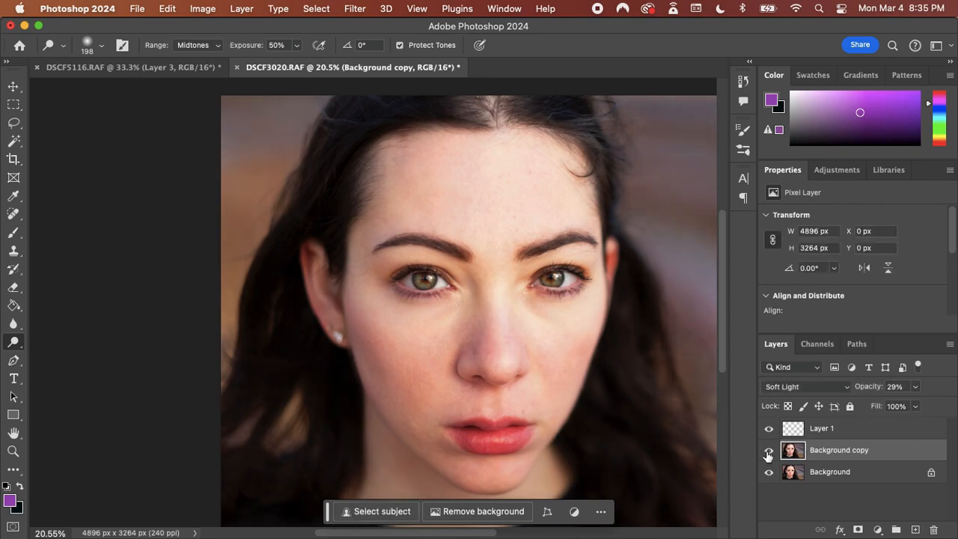
# Switch to the DSCF5116.RAF document and hide Layer 1, Layer 2 and Layer 3
pyautogui.click(184, 67)
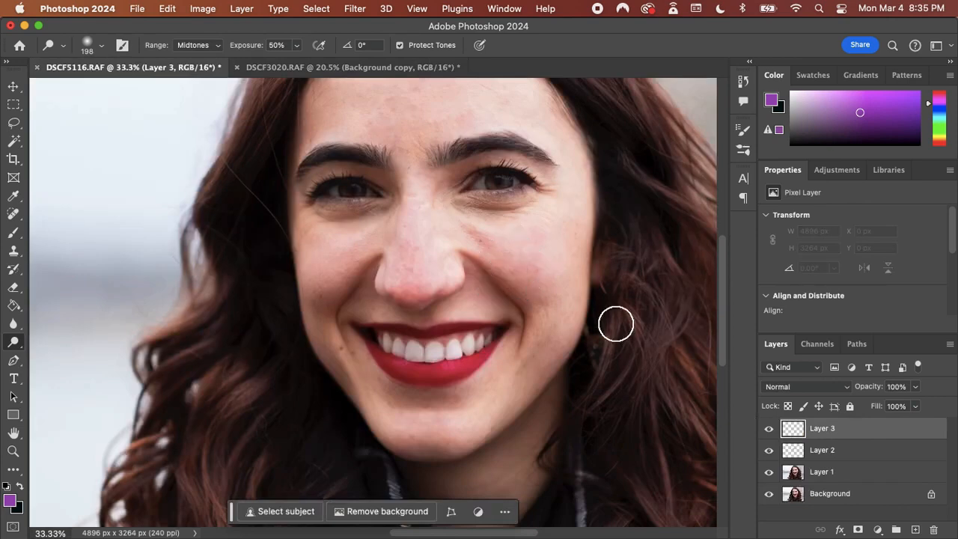
pyautogui.scroll(5, 607, 316)
pyautogui.scroll(-2, 607, 316)
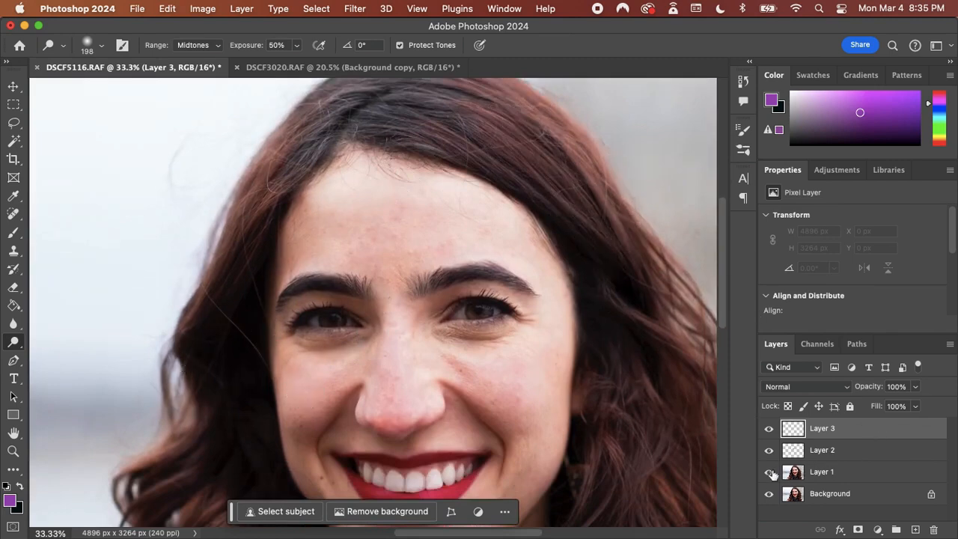
pyautogui.moveTo(768, 471); pyautogui.dragTo(768, 432)
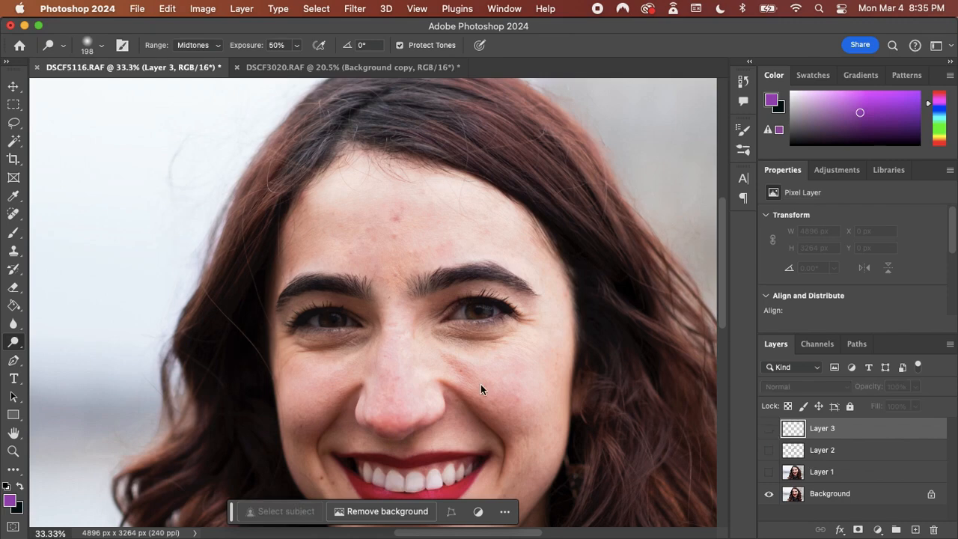
# Add a new empty layer above Layer 3 for retouching the stray hair along the cheek
pyautogui.click(14, 86)
pyautogui.moveTo(254, 338); pyautogui.dragTo(331, 199)
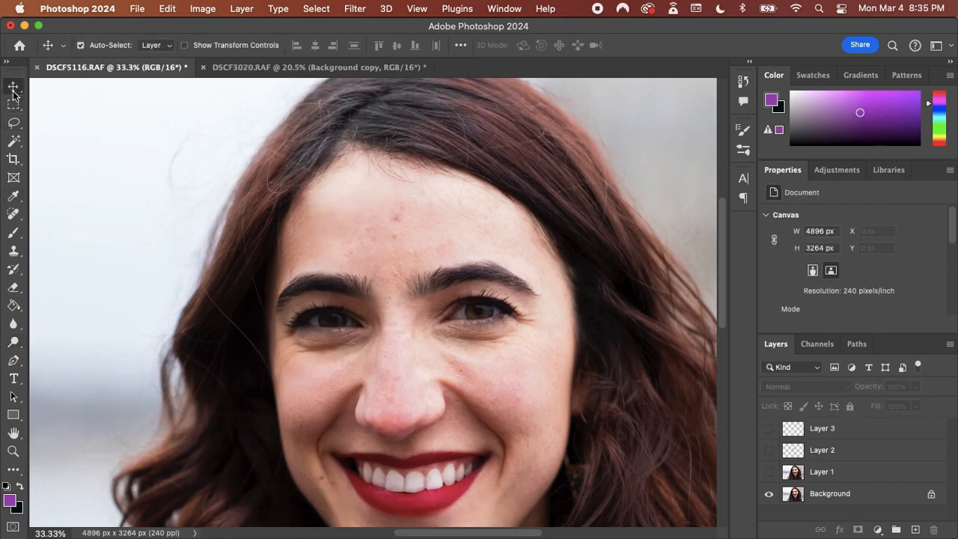
pyautogui.click(13, 91)
pyautogui.scroll(-5, 147, 410)
pyautogui.hscroll(-2, 148, 409)
pyautogui.scroll(5, 331, 336)
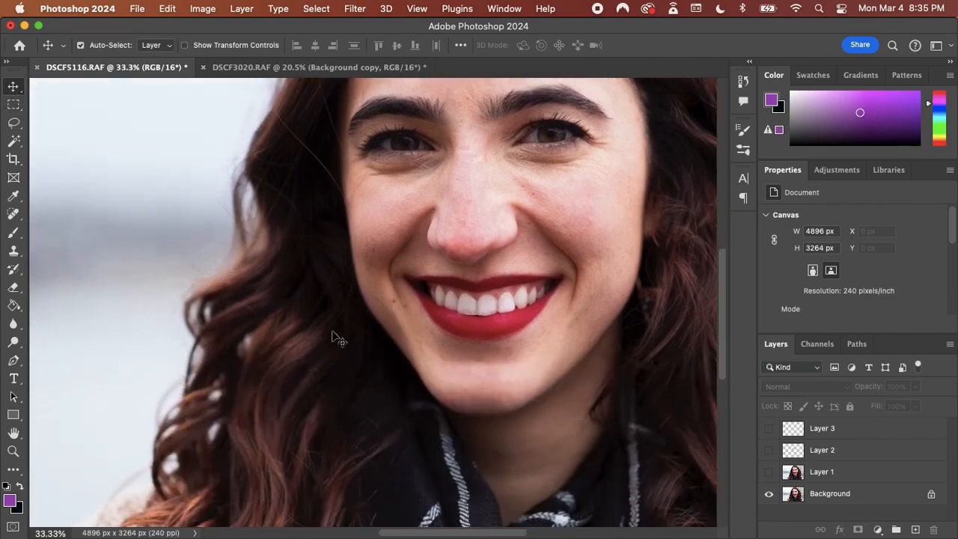
pyautogui.scroll(1, 329, 198)
pyautogui.scroll(1, 330, 198)
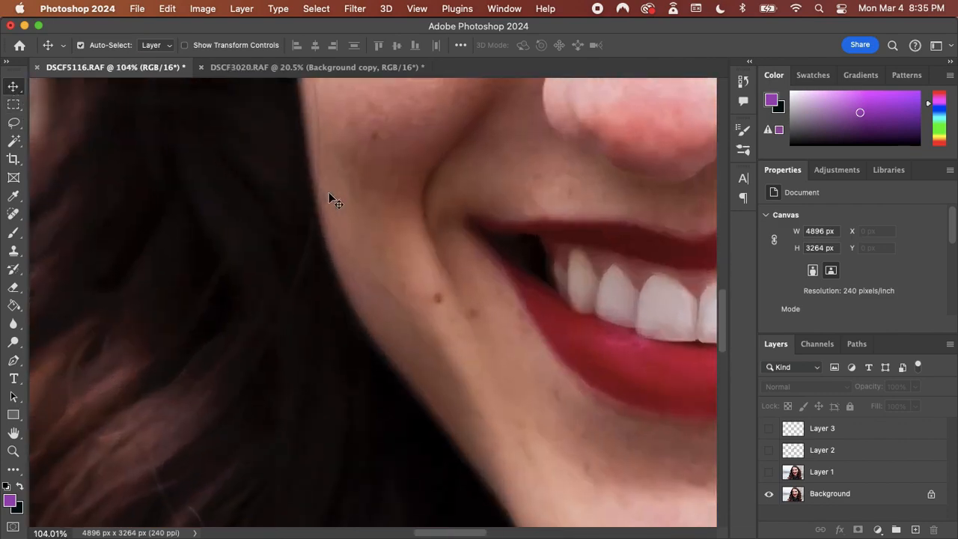
pyautogui.scroll(5, 330, 198)
pyautogui.scroll(-4, 329, 198)
pyautogui.scroll(3, 330, 198)
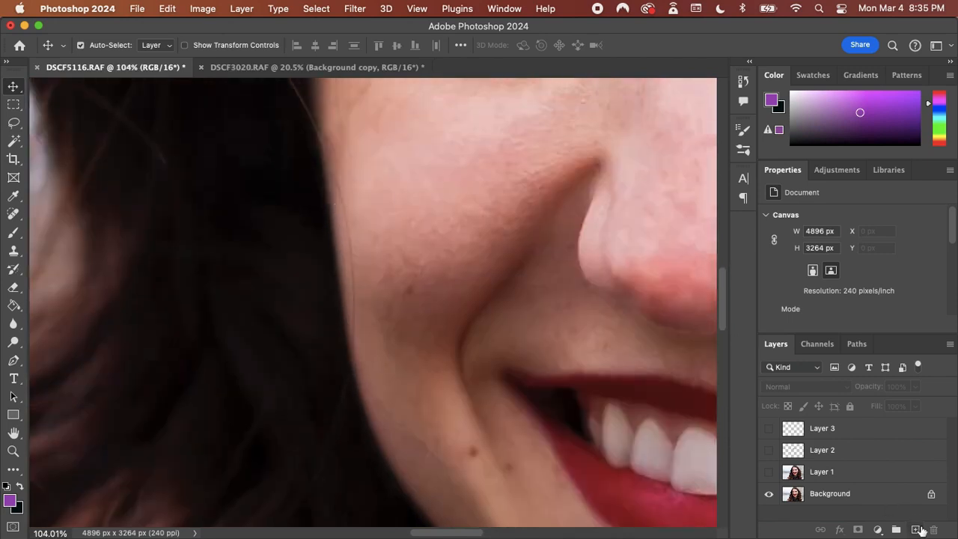
pyautogui.click(916, 529)
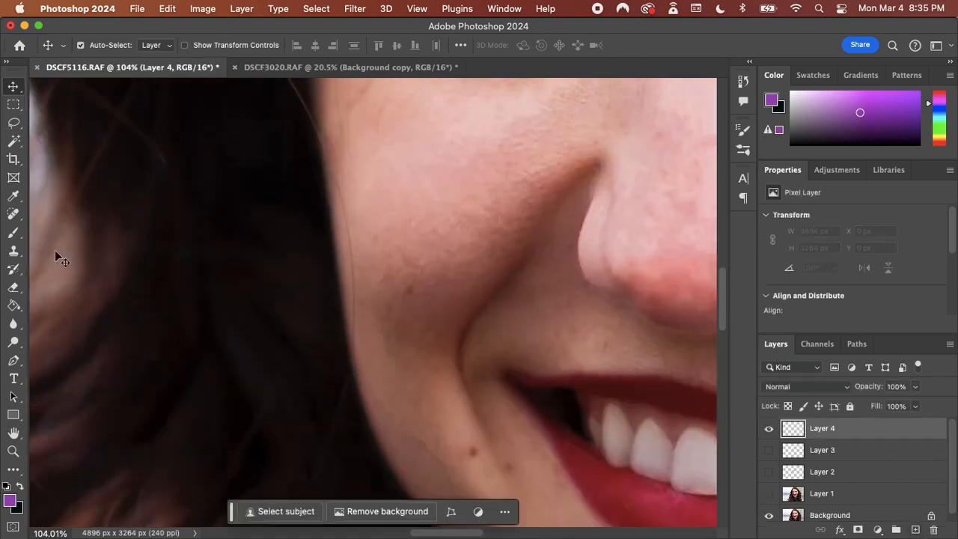
# Paint out the stray hair along the outer edge of the cheek using the Spot Healing Brush at 10 px
pyautogui.click(14, 214)
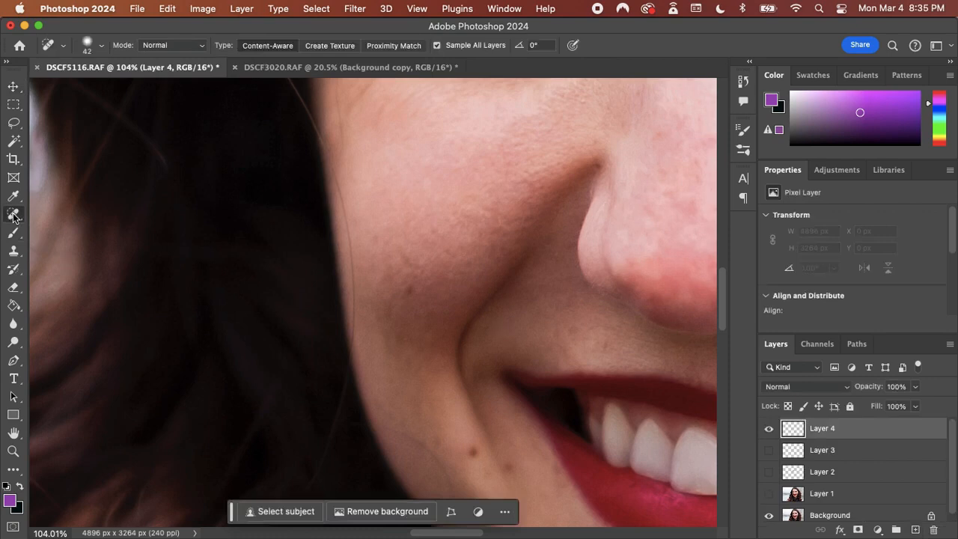
pyautogui.click(13, 215)
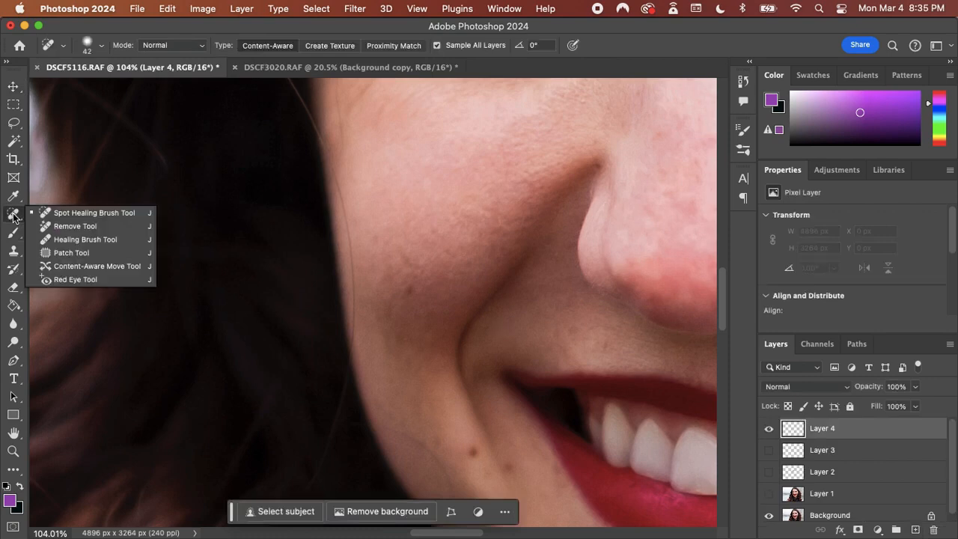
pyautogui.click(63, 216)
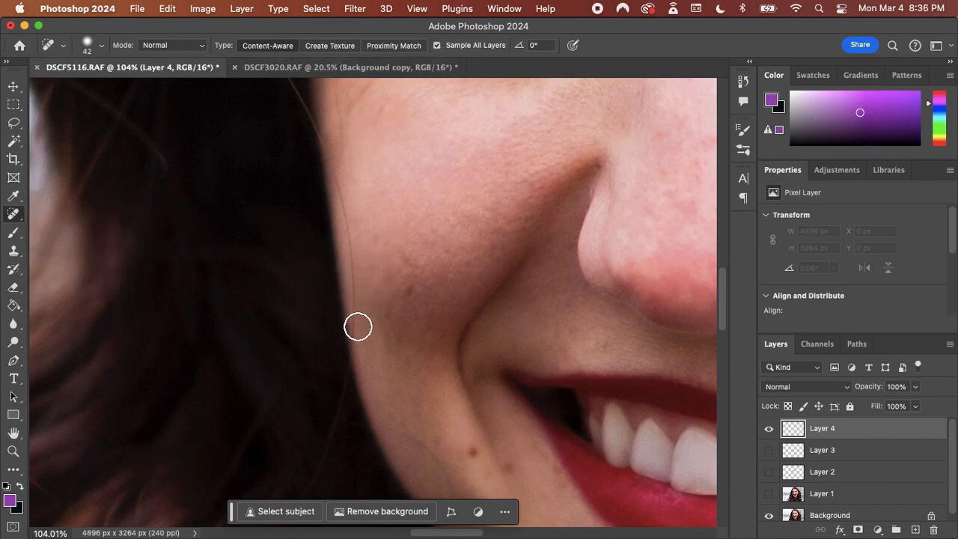
pyautogui.rightClick(357, 334)
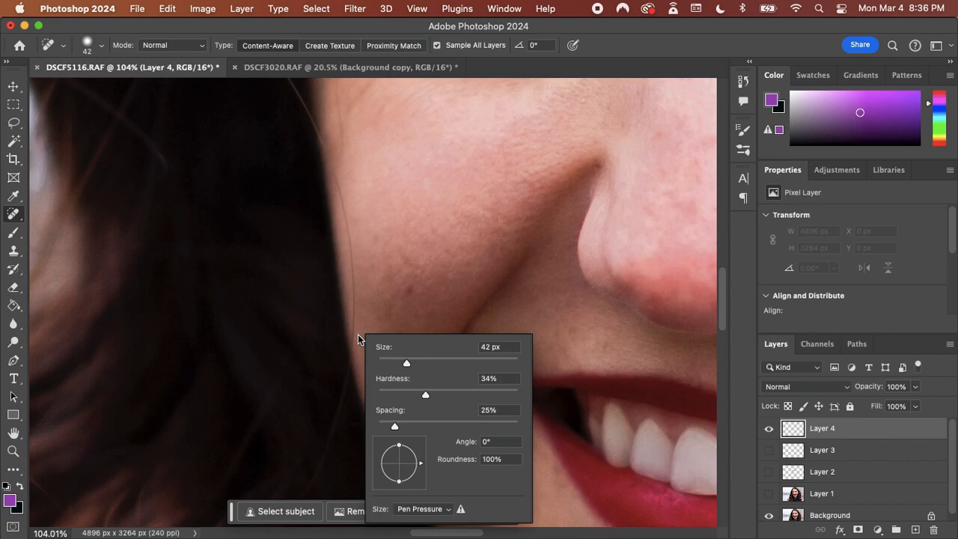
pyautogui.click(384, 364)
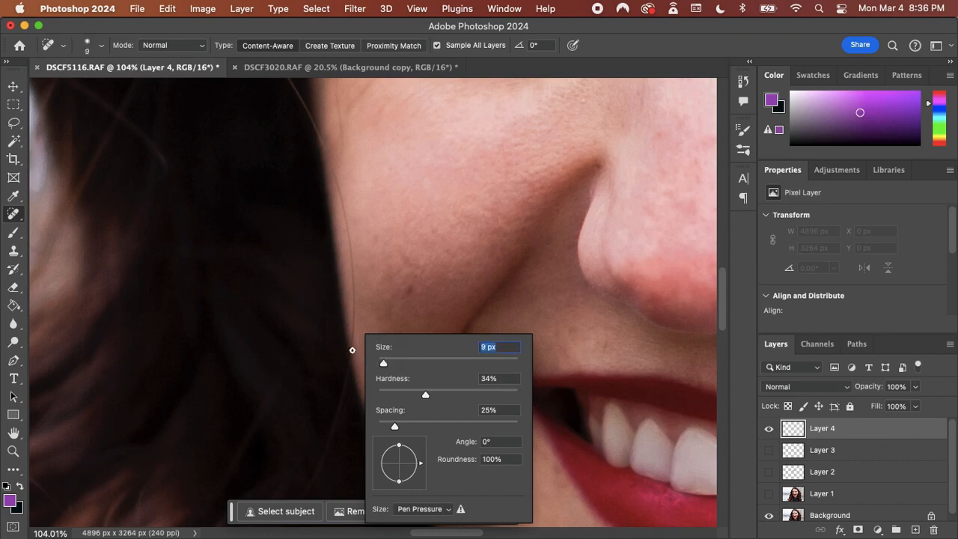
pyautogui.moveTo(383, 366)
pyautogui.mouseDown()
pyautogui.moveTo(352, 309)
pyautogui.moveTo(353, 333)
pyautogui.moveTo(351, 242)
pyautogui.moveTo(324, 141)
pyautogui.moveTo(357, 267)
pyautogui.moveTo(353, 295)
pyautogui.mouseUp()
pyautogui.press('Return')
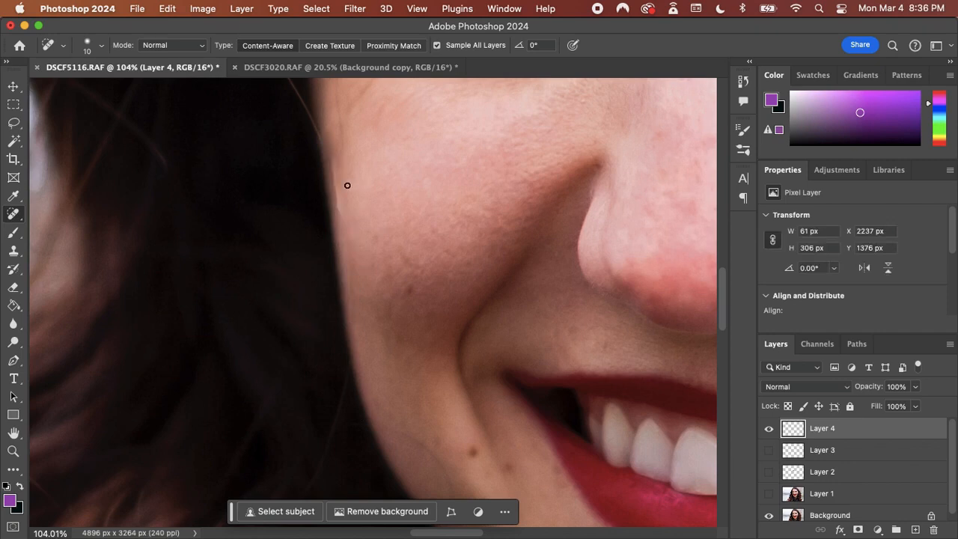
pyautogui.moveTo(339, 208); pyautogui.dragTo(337, 155)
pyautogui.moveTo(344, 222); pyautogui.dragTo(353, 333)
# Compare the healed cheek edge with Layer 4 hidden and shown, and review the whole face
pyautogui.click(768, 430)
pyautogui.click(768, 429)
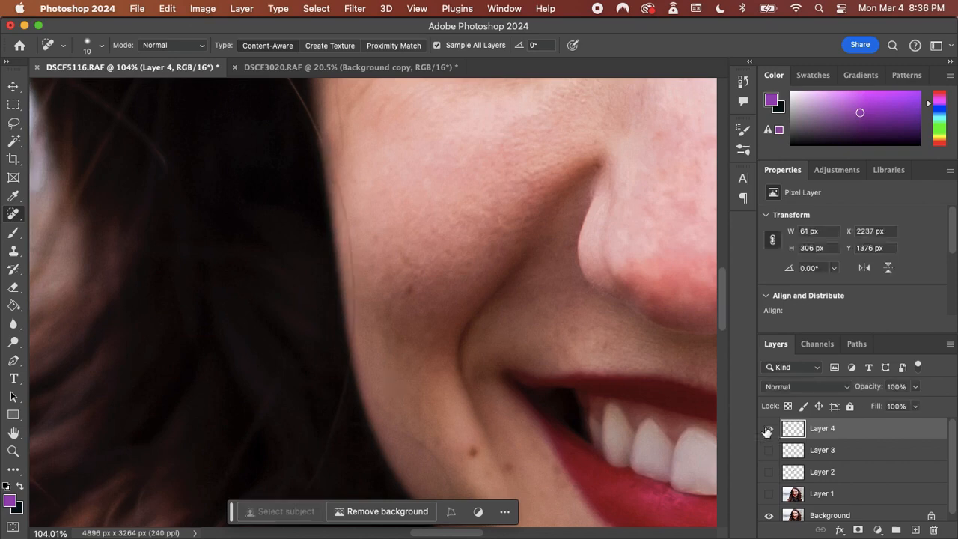
pyautogui.click(768, 429)
pyautogui.click(768, 430)
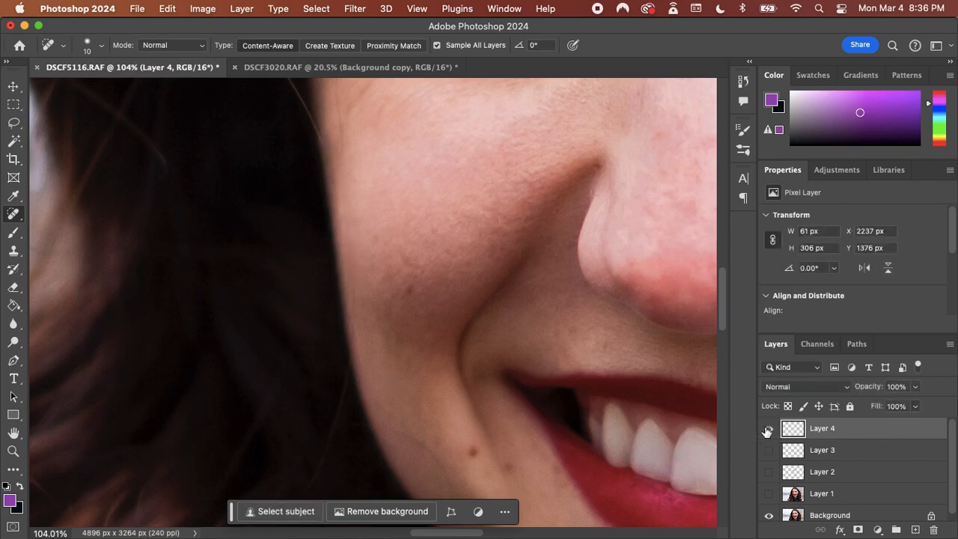
pyautogui.press('super+minus')
pyautogui.press('super+minus')
pyautogui.press('super+minus')
pyautogui.press('super+minus')
pyautogui.press('super+minus')
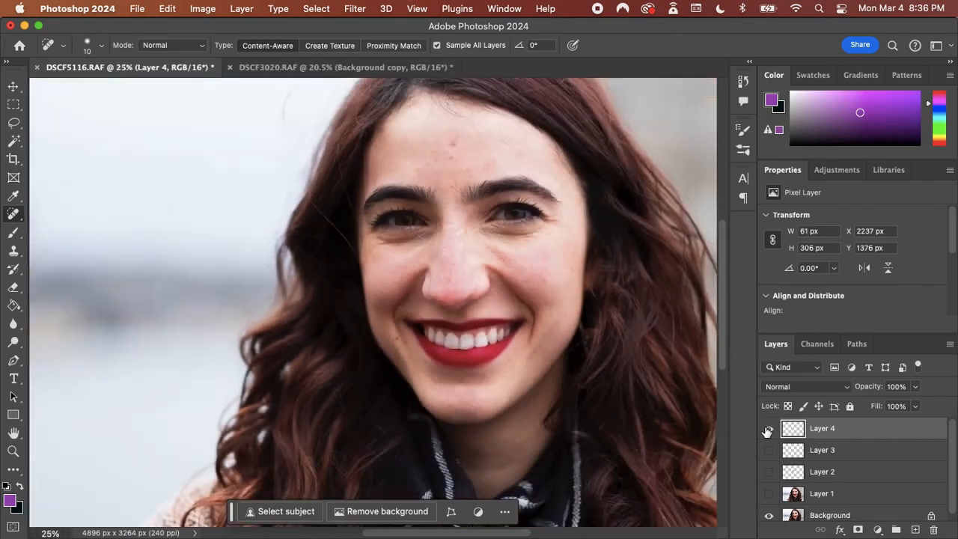
pyautogui.scroll(3, 373, 163)
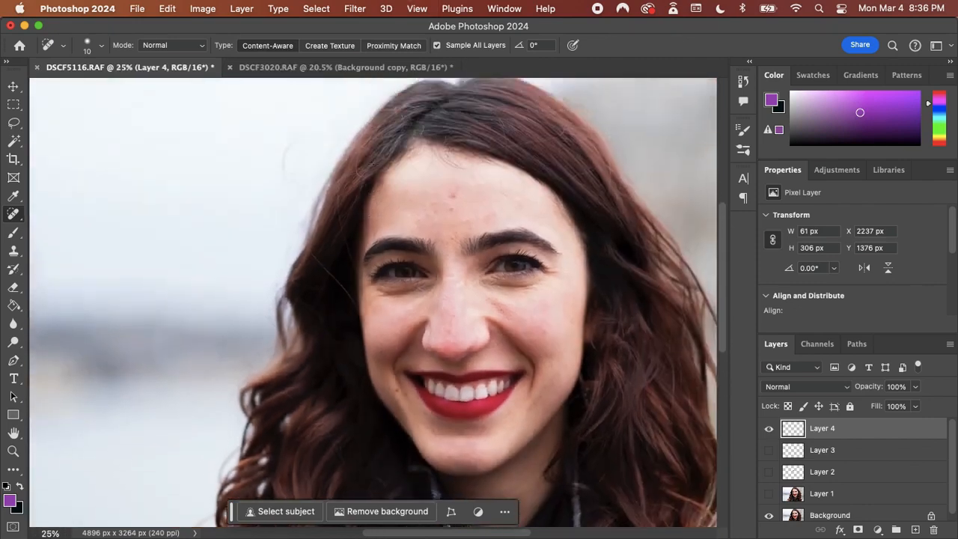
# Heal the long stray hair crossing the dark hair beside the eye on Layer 4, and compare the result with the layer hidden and shown
pyautogui.scroll(5, 324, 222)
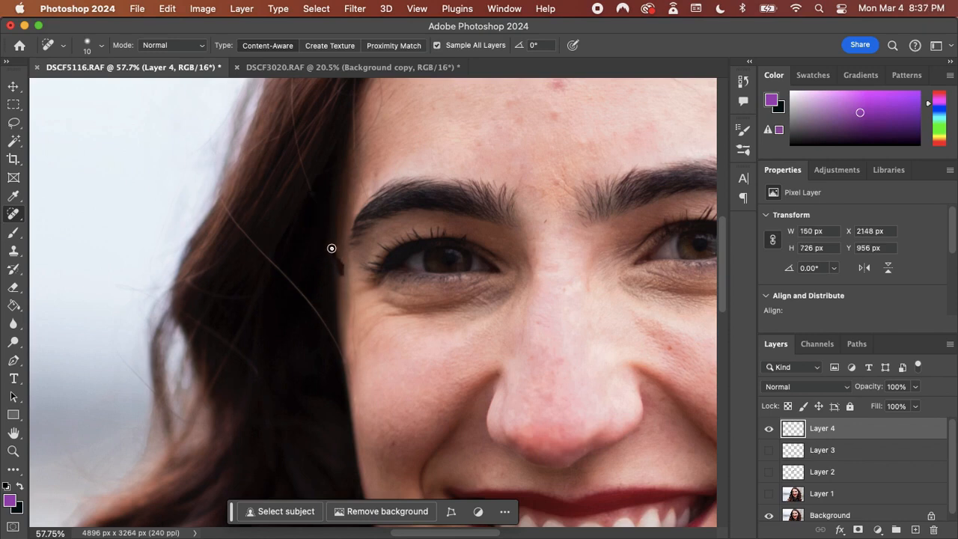
pyautogui.moveTo(355, 302); pyautogui.dragTo(355, 358)
pyautogui.scroll(-2, 347, 369)
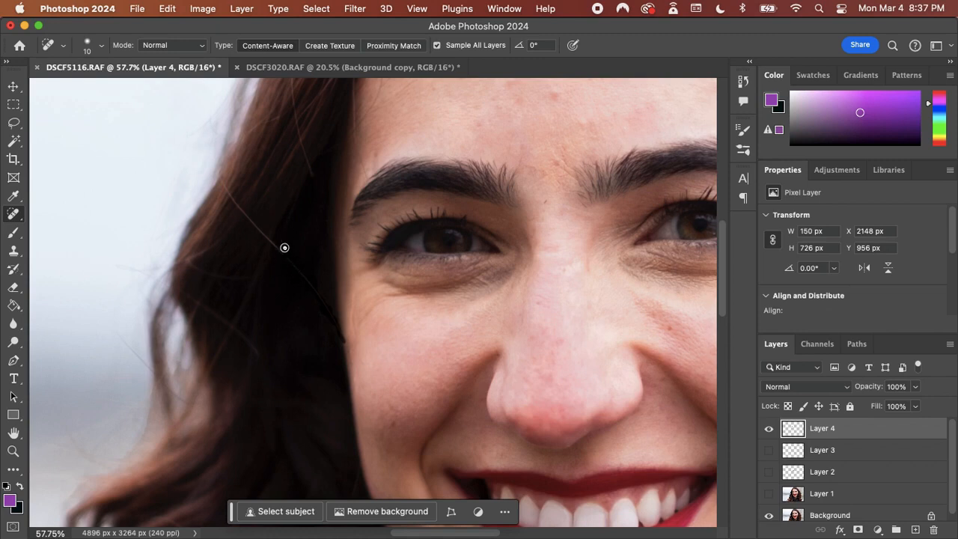
pyautogui.moveTo(288, 255); pyautogui.dragTo(289, 259)
pyautogui.moveTo(287, 258)
pyautogui.mouseDown()
pyautogui.moveTo(229, 192)
pyautogui.moveTo(269, 238)
pyautogui.moveTo(258, 245)
pyautogui.moveTo(261, 214)
pyautogui.moveTo(257, 228)
pyautogui.moveTo(248, 209)
pyautogui.moveTo(244, 222)
pyautogui.moveTo(248, 201)
pyautogui.moveTo(224, 197)
pyautogui.moveTo(223, 179)
pyautogui.mouseUp()
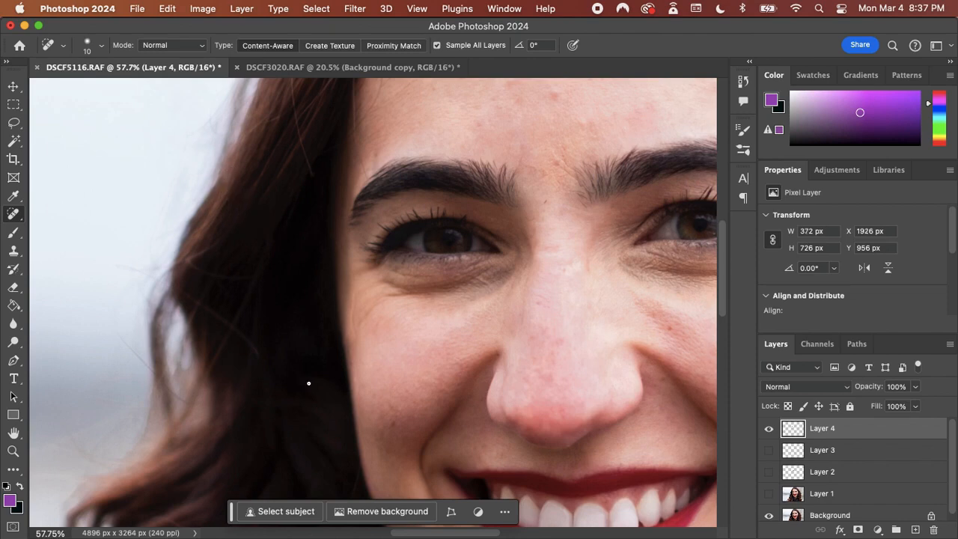
pyautogui.click(769, 430)
pyautogui.click(768, 429)
# Heal the small stray strand in the dark curls beside the chin with the Spot Healing Brush, and review the eyes and forehead
pyautogui.hscroll(5, 445, 314)
pyautogui.scroll(5, 453, 308)
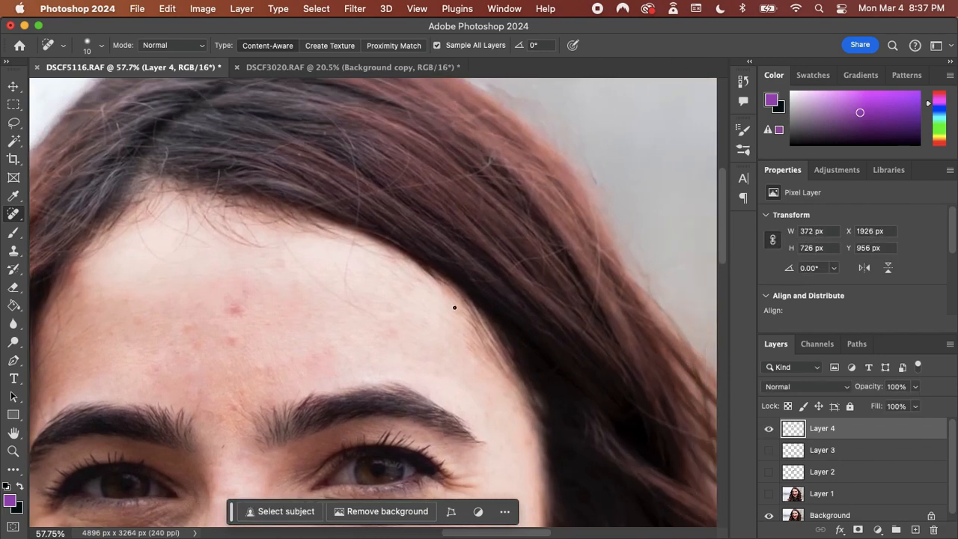
pyautogui.scroll(-15, 454, 307)
pyautogui.hscroll(-5, 455, 307)
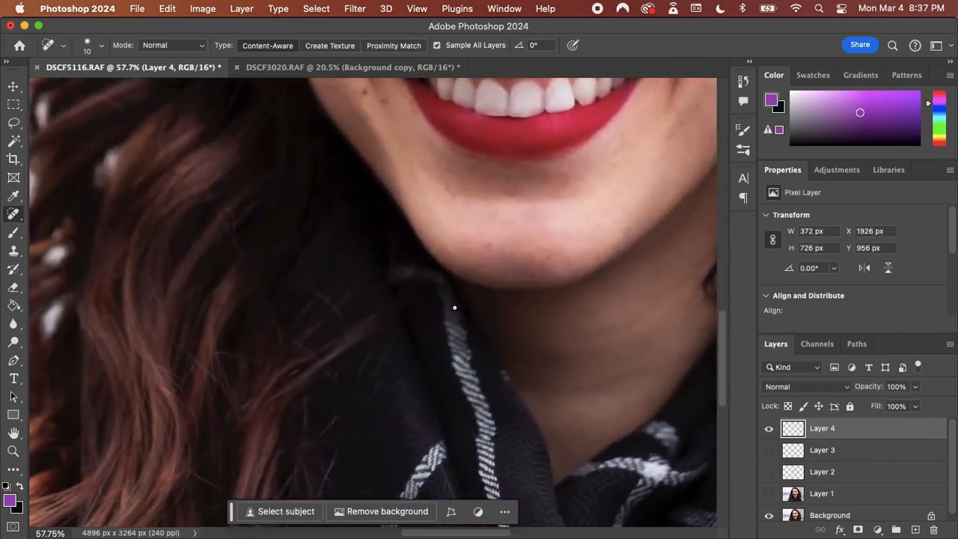
pyautogui.scroll(-5, 455, 307)
pyautogui.hscroll(-1, 454, 307)
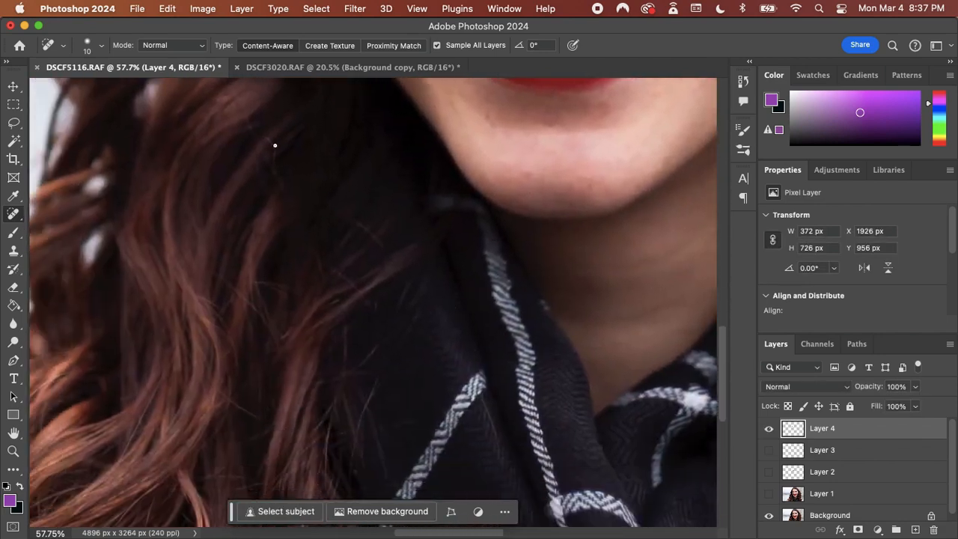
pyautogui.moveTo(274, 148); pyautogui.dragTo(266, 138)
pyautogui.scroll(20, 363, 268)
pyautogui.hscroll(3, 363, 268)
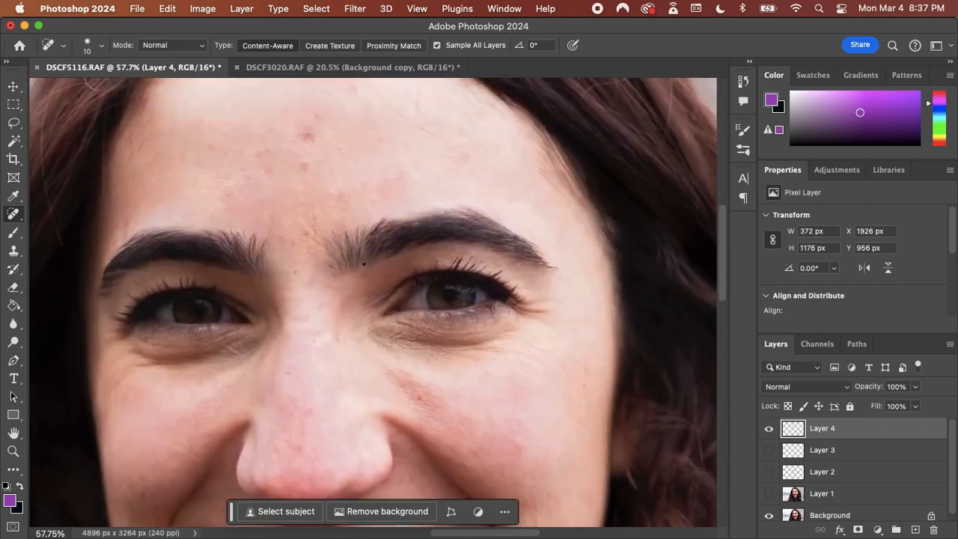
pyautogui.scroll(8, 364, 264)
pyautogui.hscroll(-4, 364, 263)
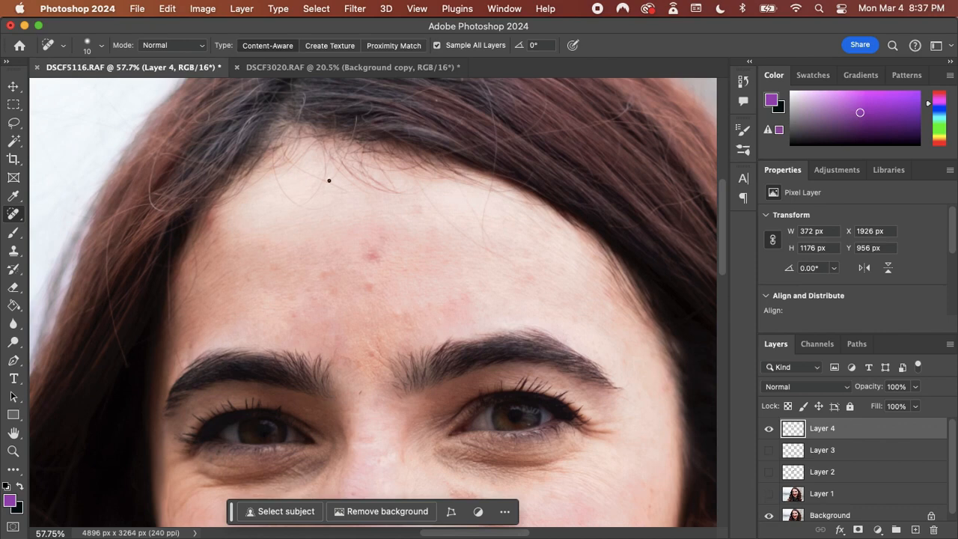
# Switch to the DSCF3020.RAF document and add a new empty layer above Layer 1 for healing stray hairs
pyautogui.click(275, 67)
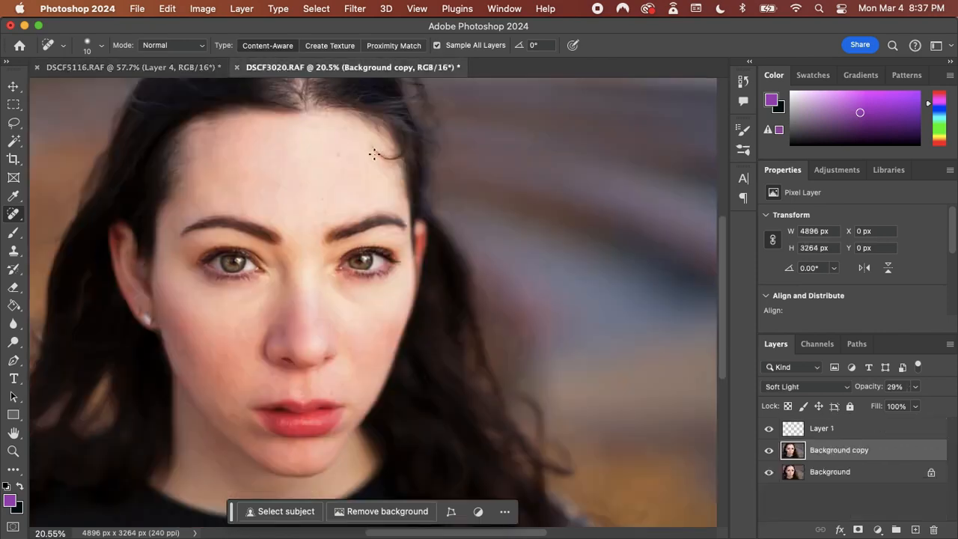
pyautogui.scroll(3, 374, 153)
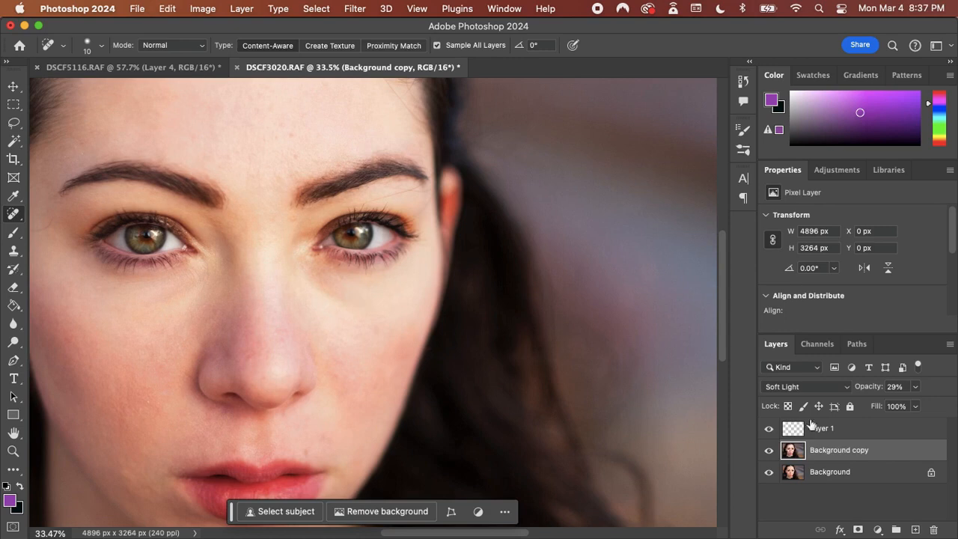
pyautogui.click(833, 428)
pyautogui.moveTo(718, 326); pyautogui.dragTo(718, 285)
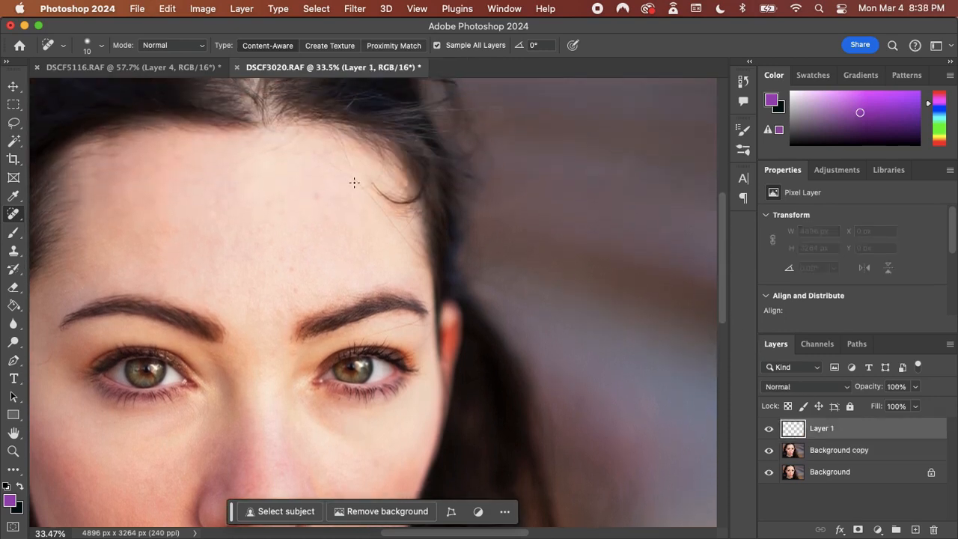
pyautogui.scroll(3, 354, 182)
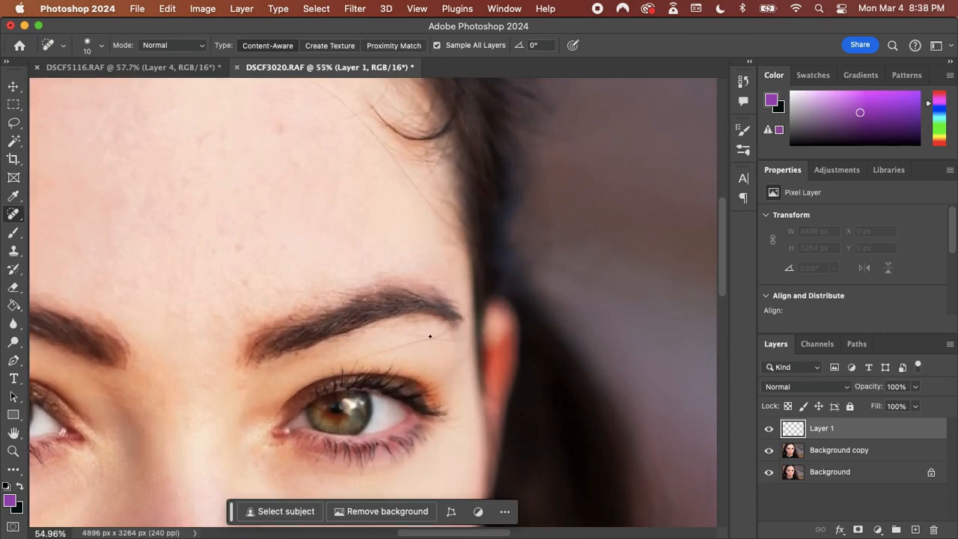
pyautogui.scroll(3, 431, 336)
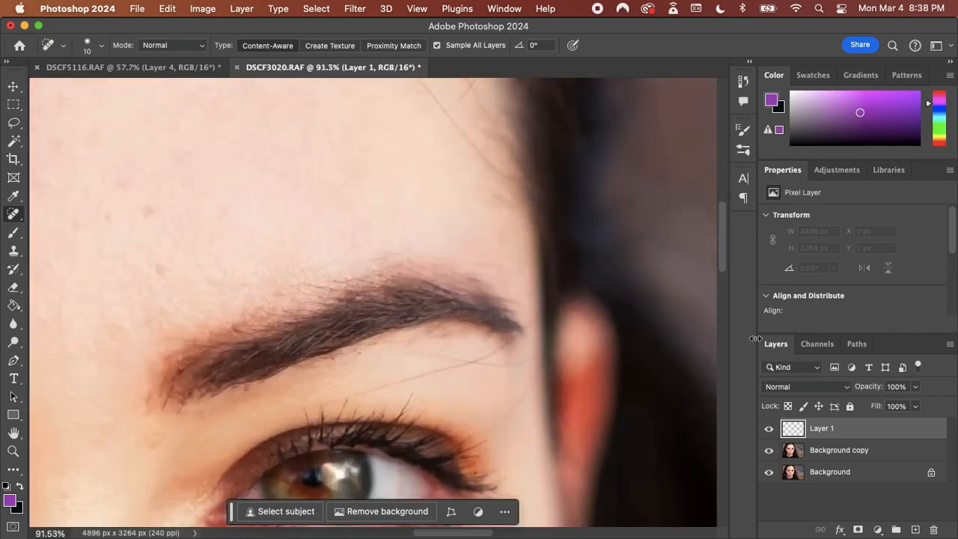
pyautogui.moveTo(724, 259); pyautogui.dragTo(724, 278)
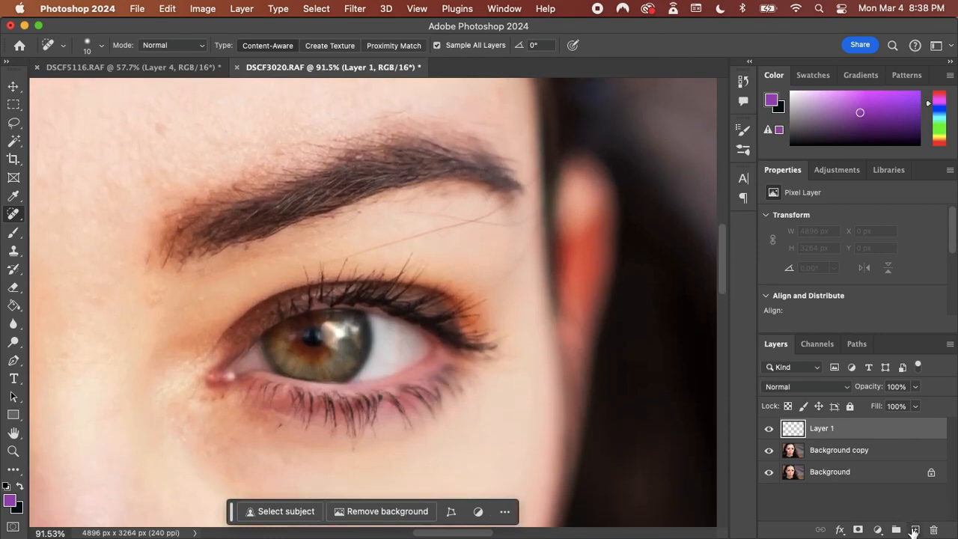
pyautogui.click(915, 530)
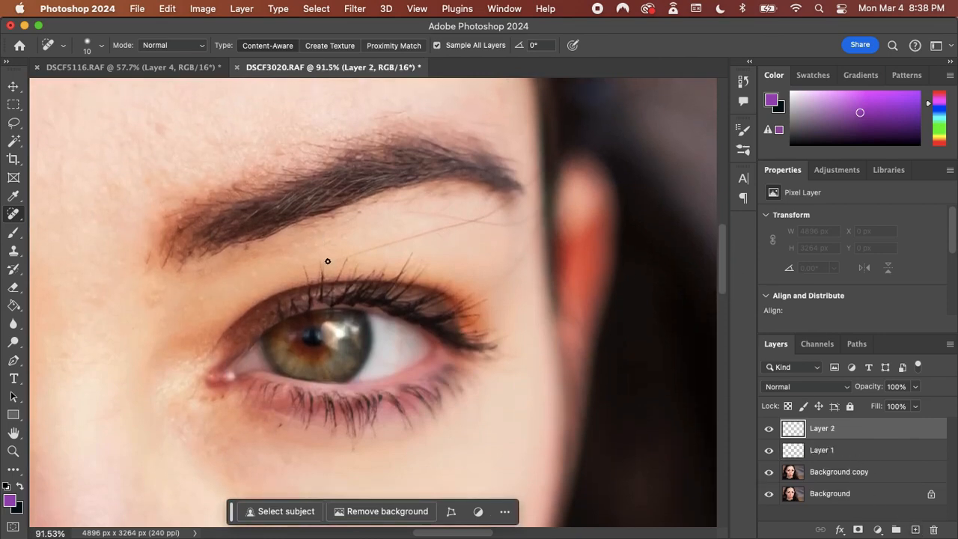
# Heal the stray hair above the eyelid, the spot by the inner eye corner and the long hair across the forehead with the Spot Healing Brush
pyautogui.moveTo(329, 262)
pyautogui.mouseDown()
pyautogui.moveTo(476, 222)
pyautogui.moveTo(412, 211)
pyautogui.moveTo(530, 224)
pyautogui.moveTo(480, 223)
pyautogui.moveTo(521, 199)
pyautogui.moveTo(536, 173)
pyautogui.moveTo(540, 180)
pyautogui.moveTo(505, 208)
pyautogui.mouseUp()
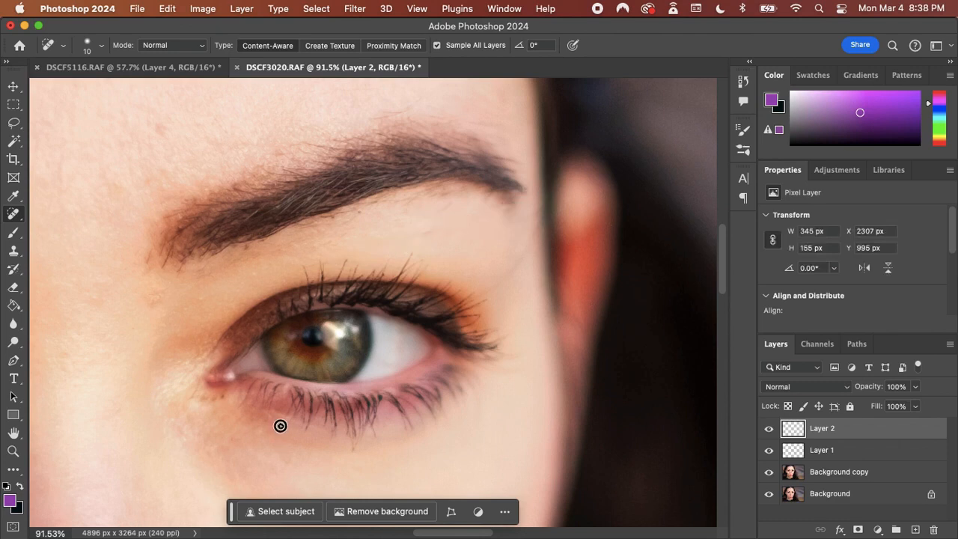
pyautogui.click(223, 397)
pyautogui.moveTo(724, 255); pyautogui.dragTo(723, 199)
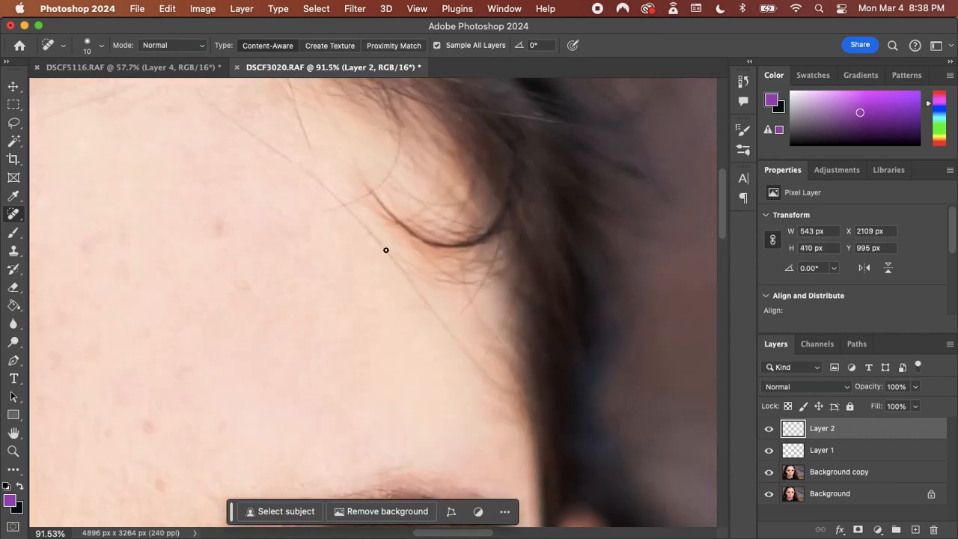
pyautogui.moveTo(386, 250)
pyautogui.mouseDown()
pyautogui.moveTo(453, 340)
pyautogui.moveTo(515, 397)
pyautogui.moveTo(321, 187)
pyautogui.moveTo(321, 211)
pyautogui.moveTo(359, 201)
pyautogui.moveTo(217, 110)
pyautogui.mouseUp()
pyautogui.scroll(-5, 537, 438)
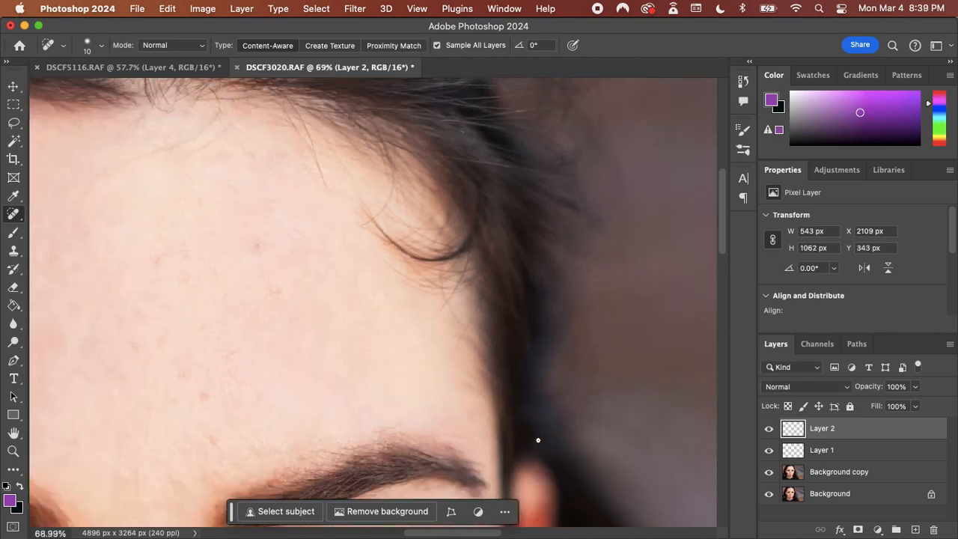
pyautogui.scroll(-4, 538, 373)
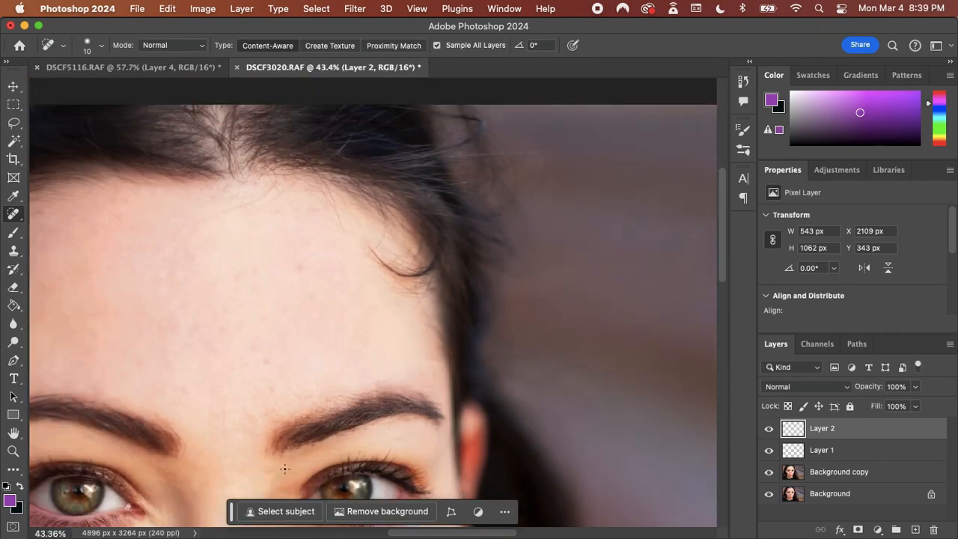
# Look over the retouched face and save the document as DSCF3020-Edit.tif
pyautogui.scroll(-10, 285, 469)
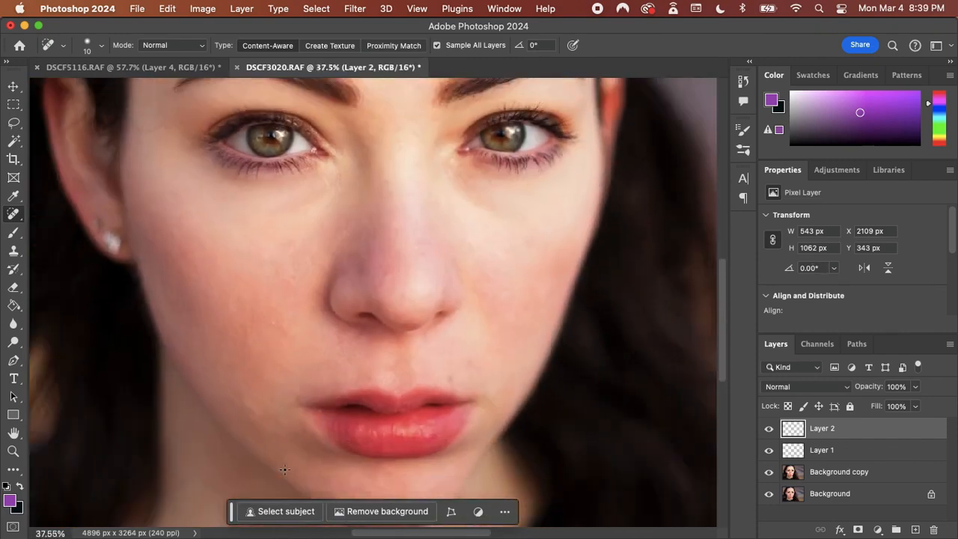
pyautogui.scroll(-4, 284, 469)
pyautogui.press('super+s')
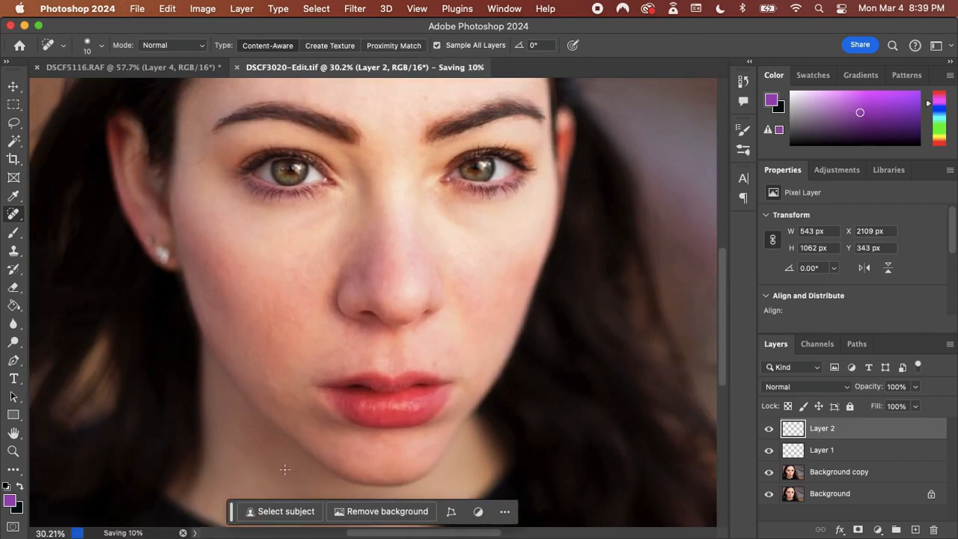
pyautogui.moveTo(456, 533)
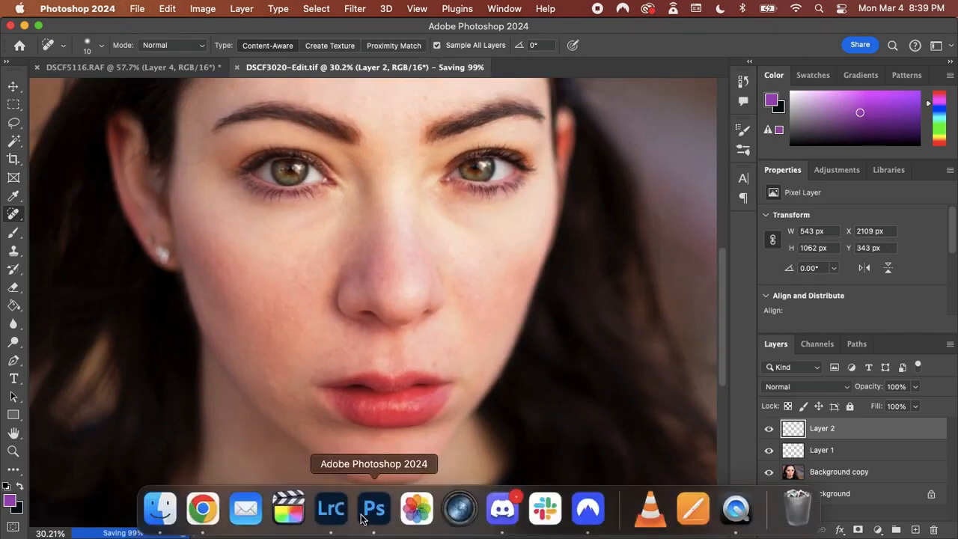
# Add another new empty layer above Layer 2
pyautogui.scroll(3, 360, 361)
pyautogui.scroll(-5, 360, 361)
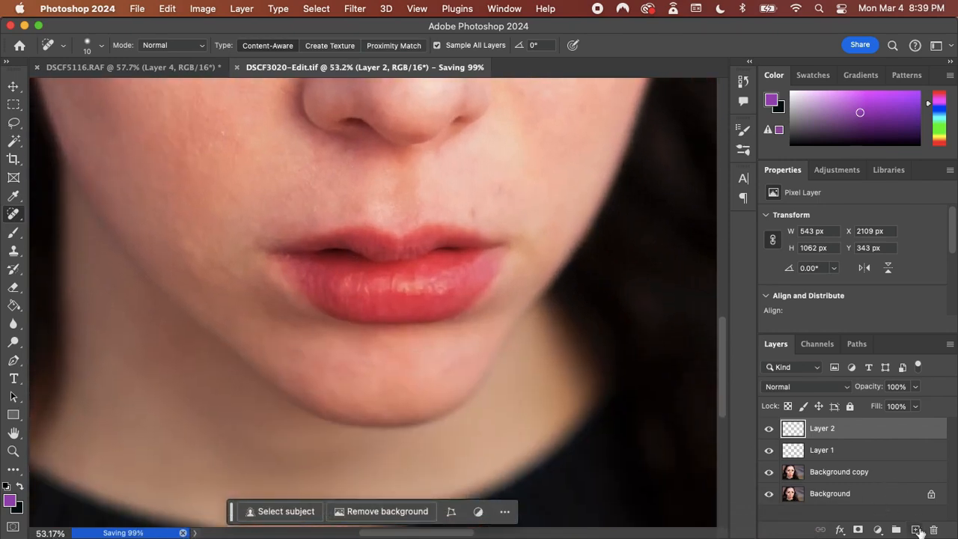
pyautogui.click(917, 529)
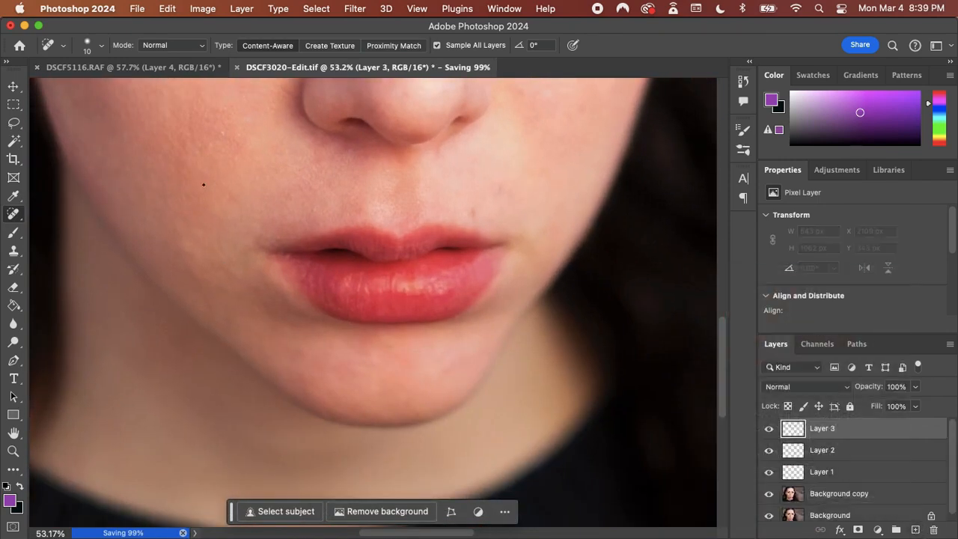
pyautogui.scroll(6, 202, 185)
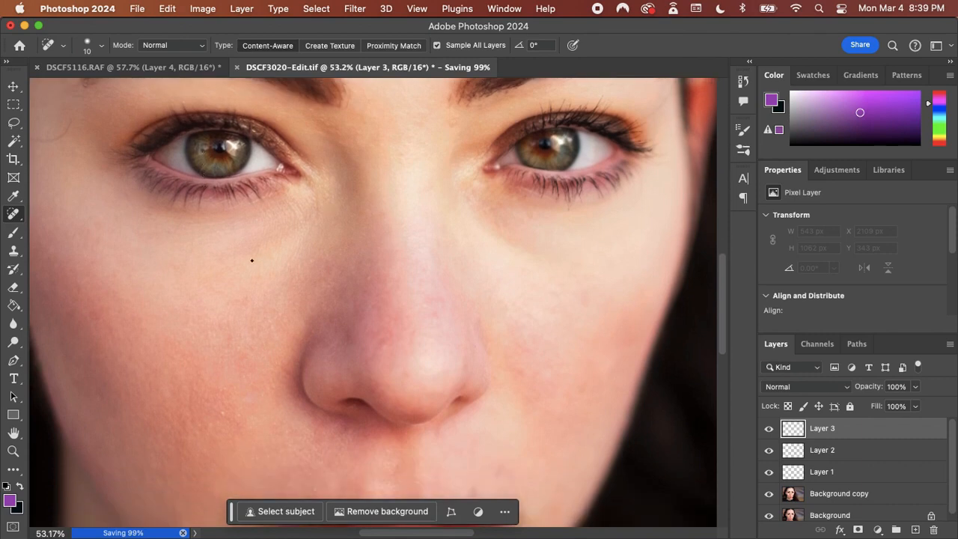
pyautogui.click(166, 49)
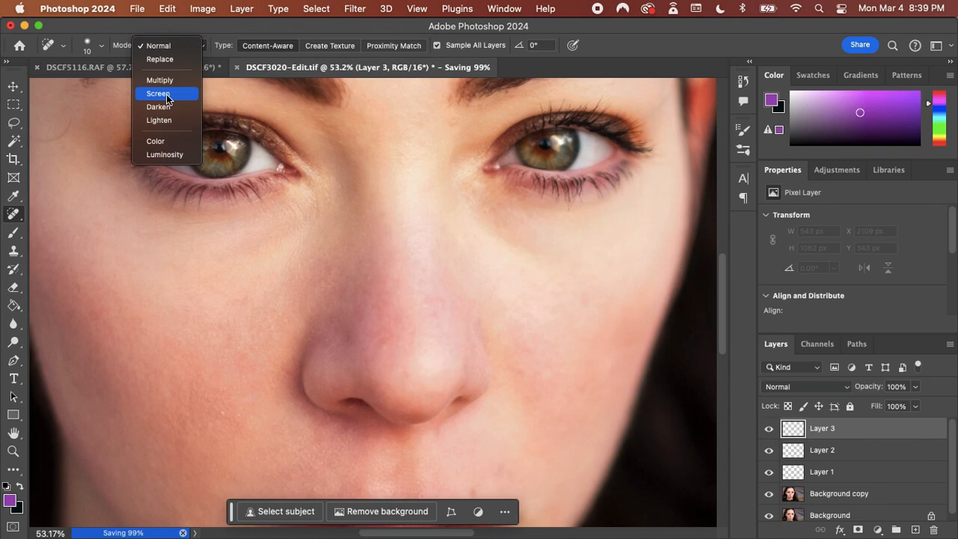
pyautogui.click(9, 233)
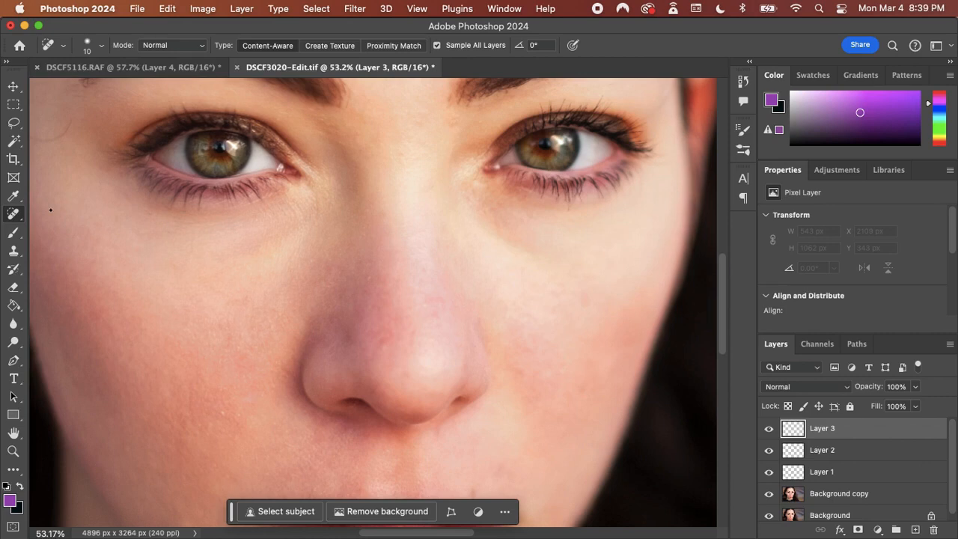
pyautogui.scroll(-5, 50, 210)
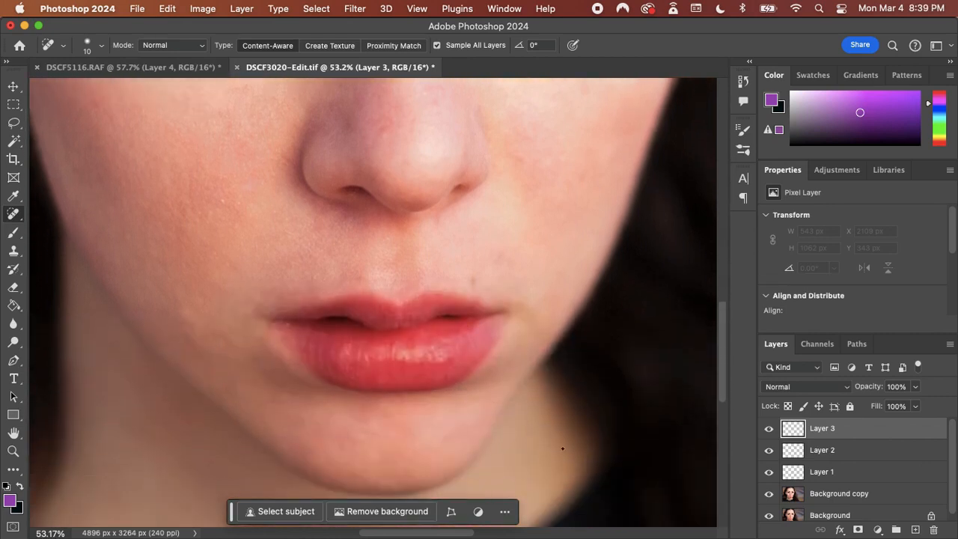
pyautogui.scroll(5, 563, 448)
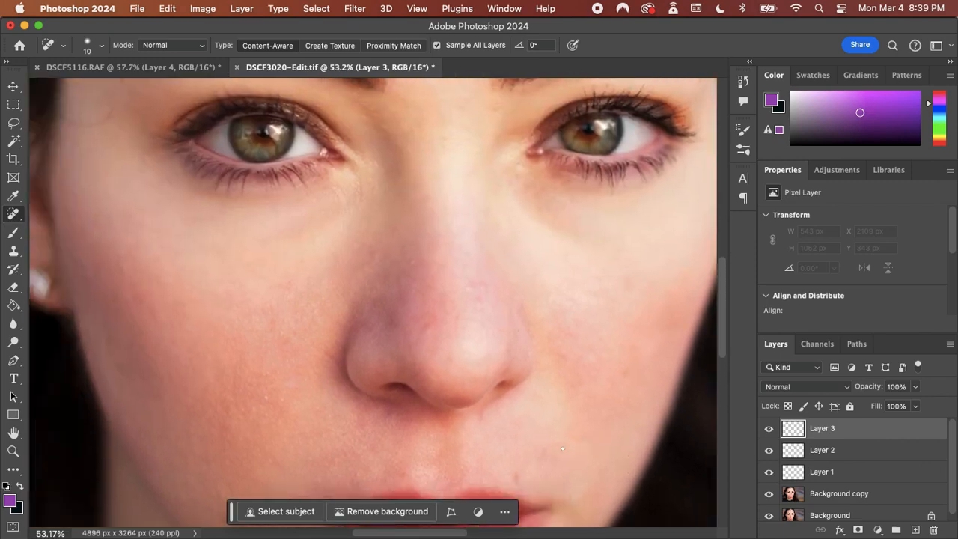
# Choose the Brush tool and examine the portrait's forehead, eyes, nose and cheeks for remaining flaws and uneven skin
pyautogui.scroll(5, 562, 448)
pyautogui.hscroll(-2, 563, 449)
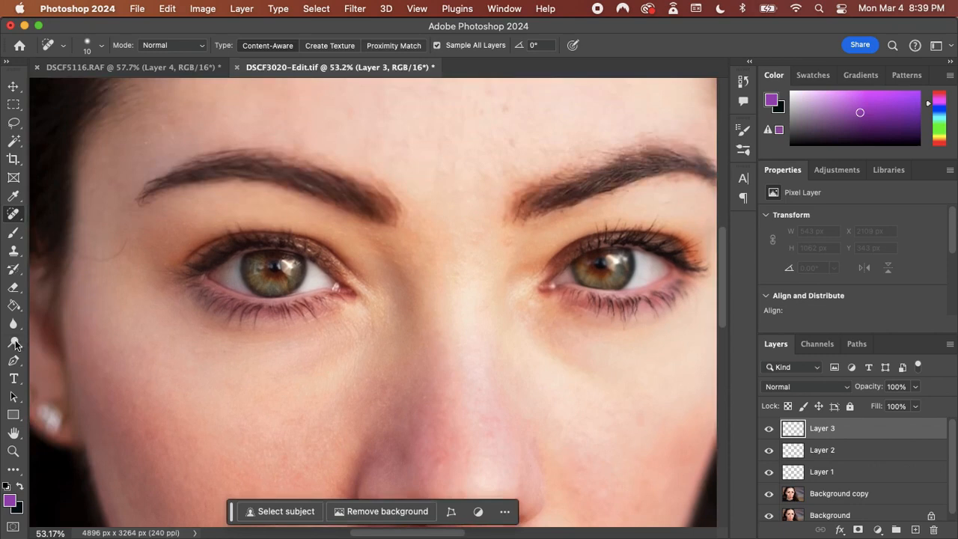
pyautogui.click(15, 232)
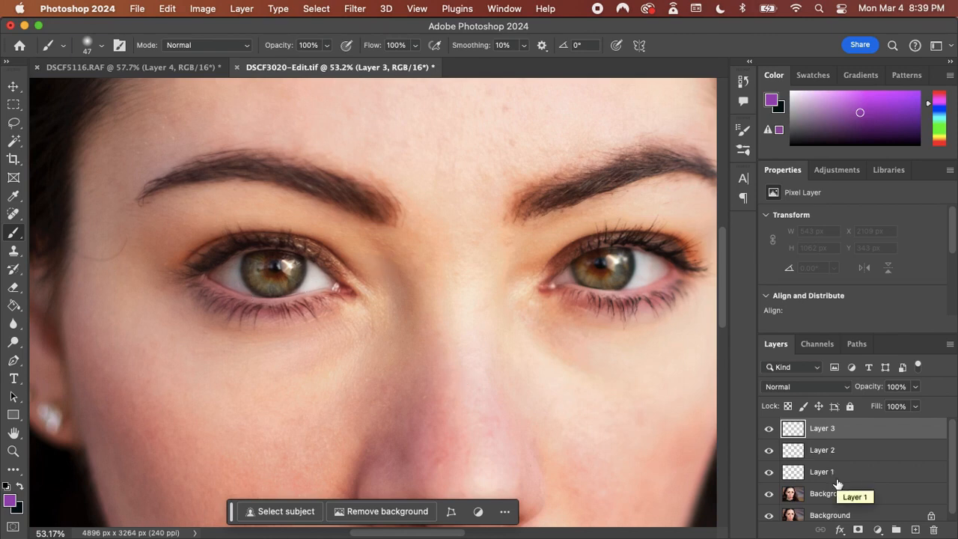
pyautogui.scroll(10, 655, 403)
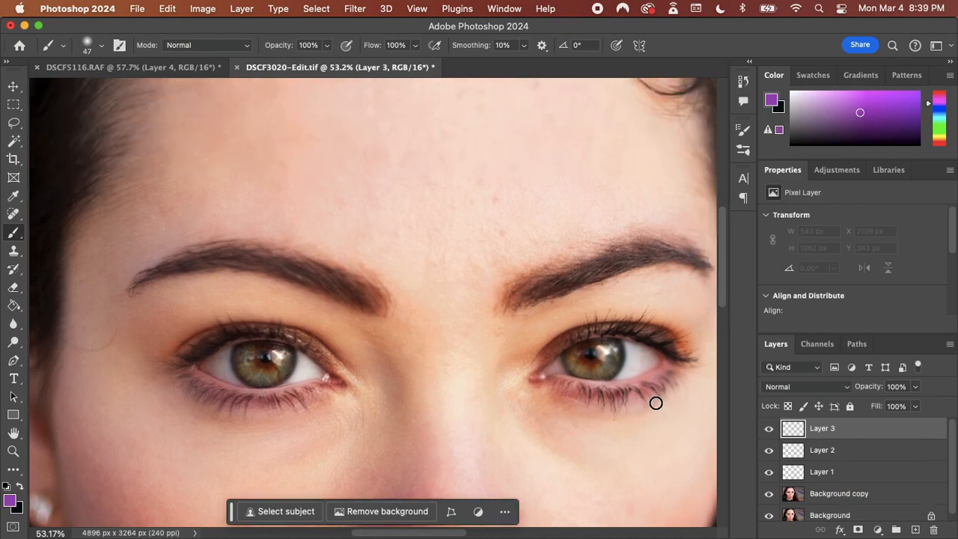
pyautogui.scroll(-15, 656, 403)
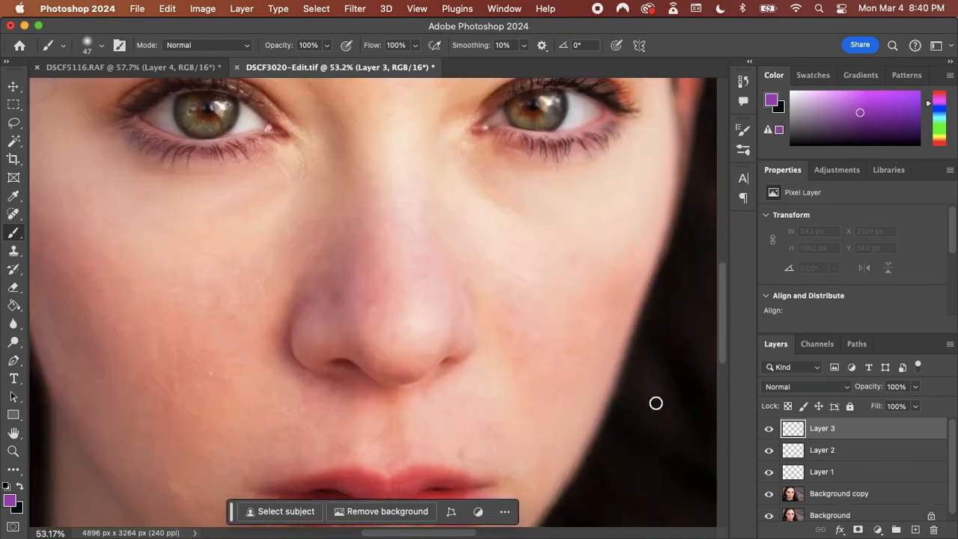
pyautogui.scroll(-2, 655, 404)
pyautogui.scroll(10, 656, 404)
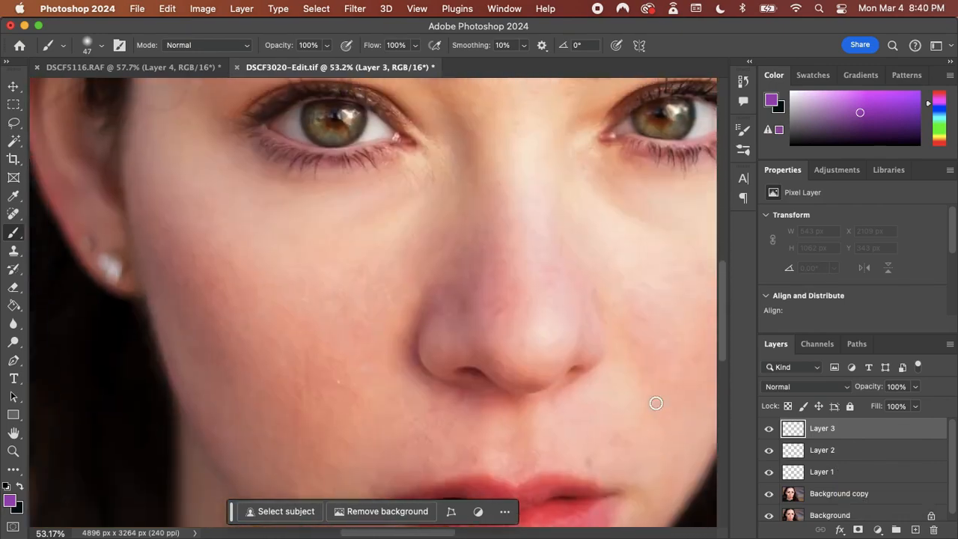
pyautogui.scroll(-1, 655, 403)
pyautogui.hscroll(2, 655, 403)
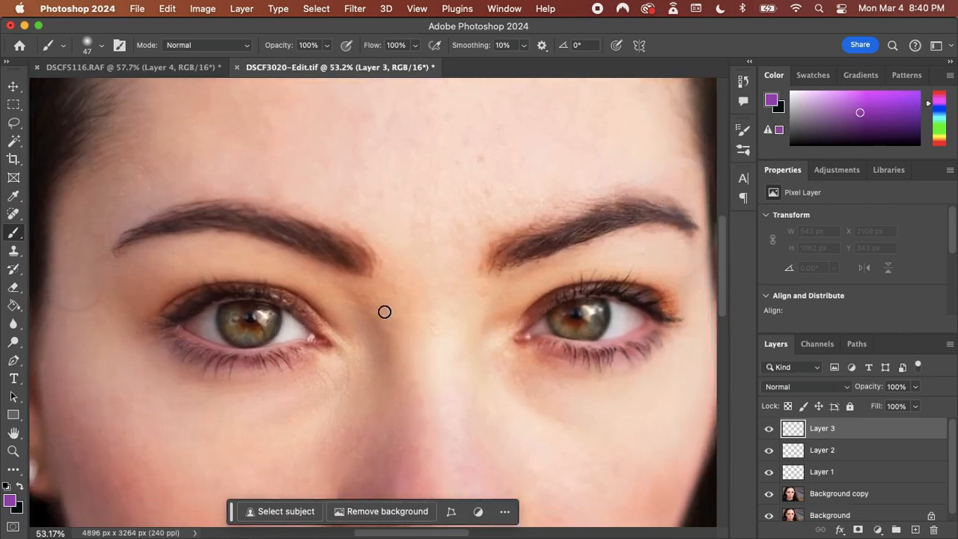
pyautogui.scroll(-8, 455, 322)
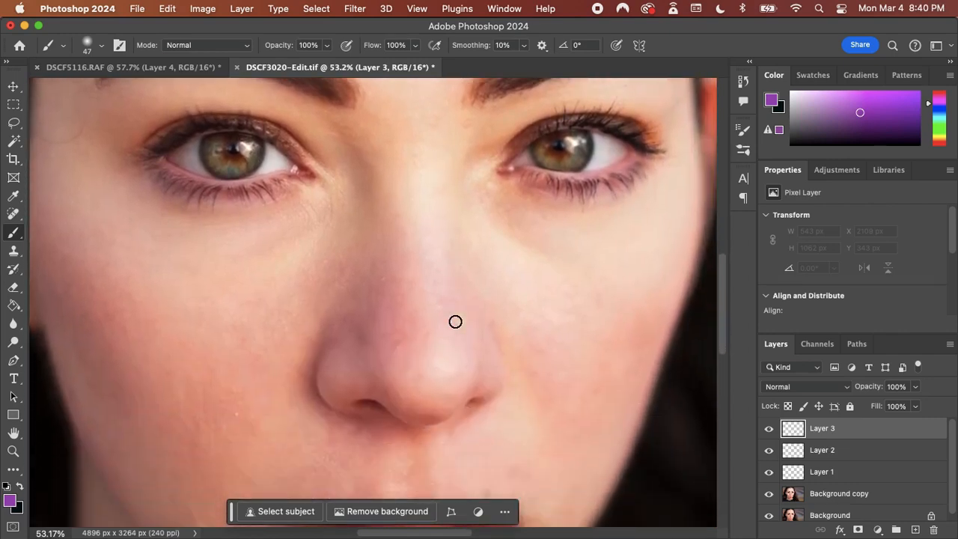
pyautogui.scroll(10, 455, 322)
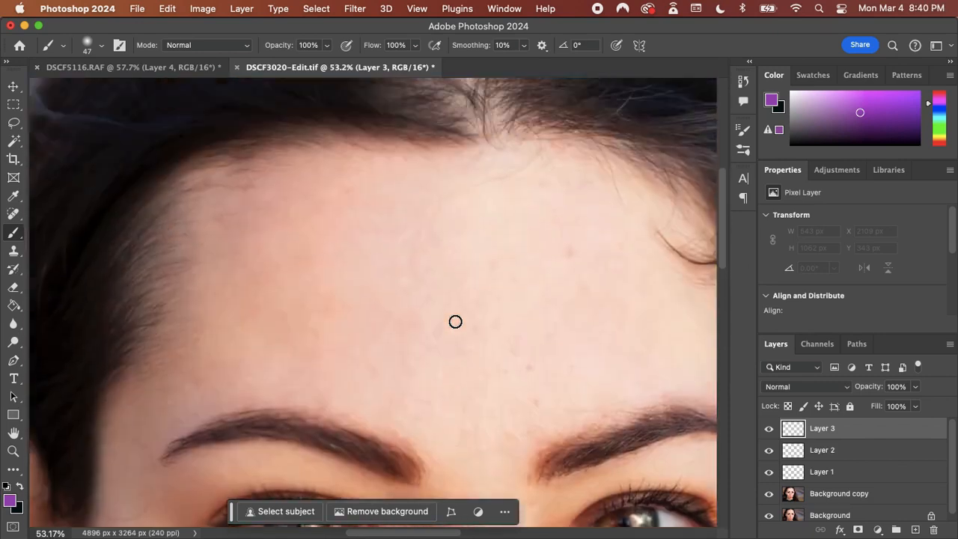
pyautogui.hscroll(-3, 455, 322)
pyautogui.scroll(-10, 455, 322)
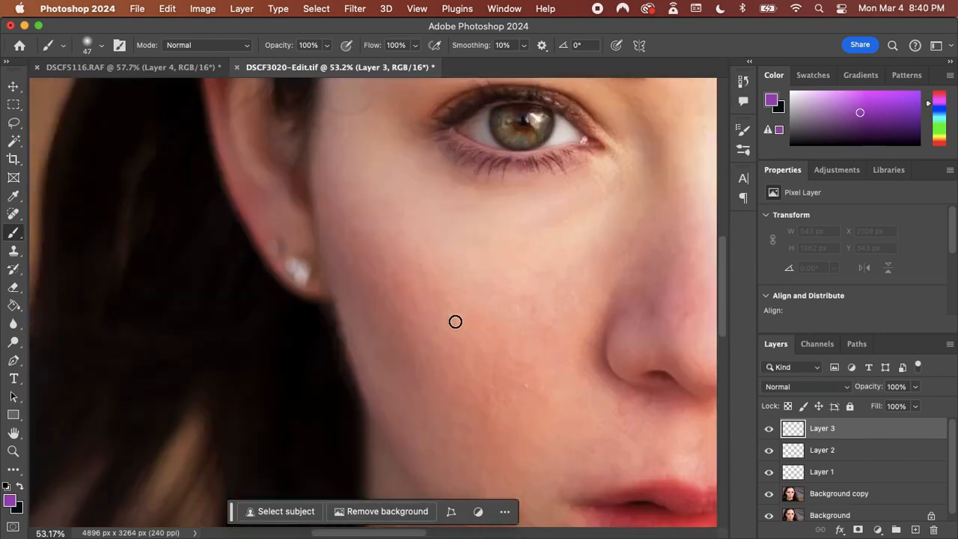
pyautogui.scroll(6, 455, 322)
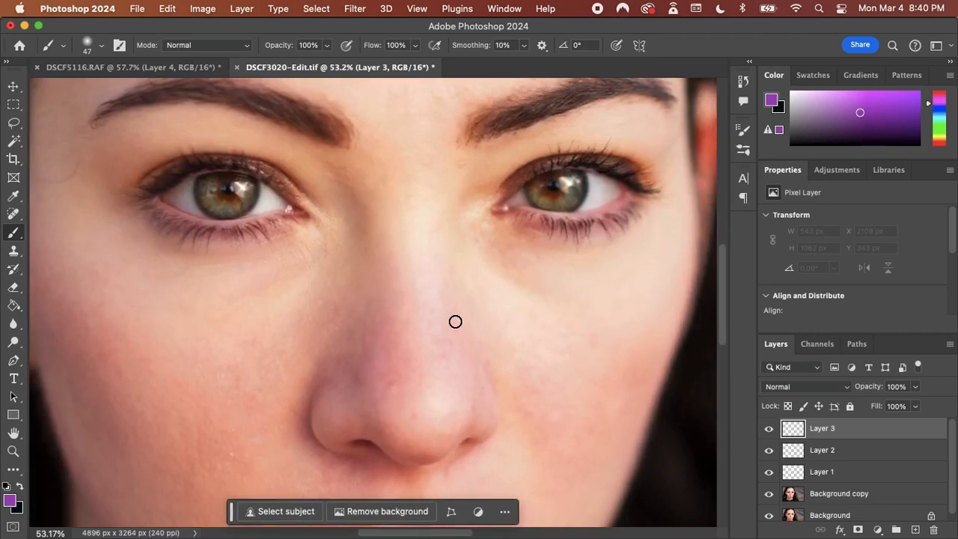
pyautogui.hscroll(-5, 455, 322)
pyautogui.scroll(2, 456, 322)
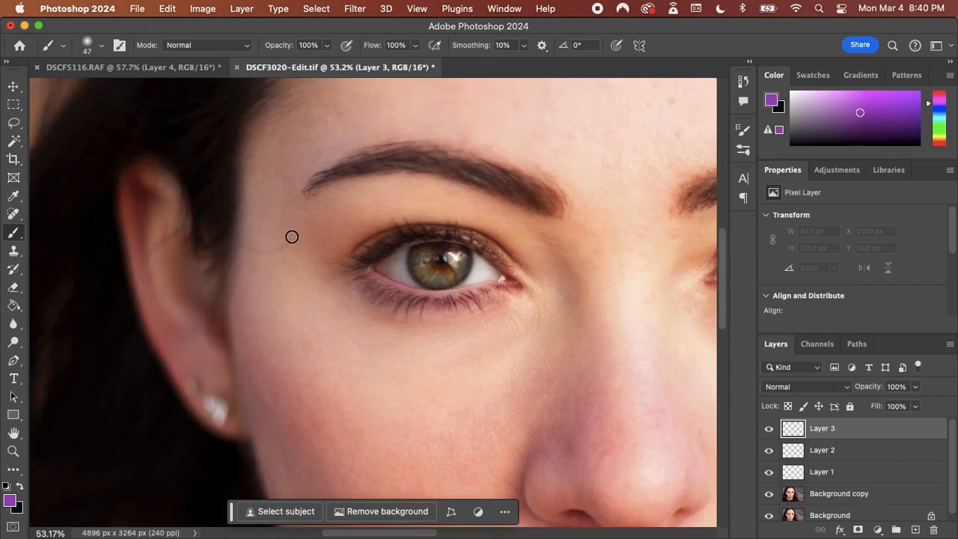
pyautogui.scroll(6, 292, 237)
pyautogui.hscroll(3, 292, 236)
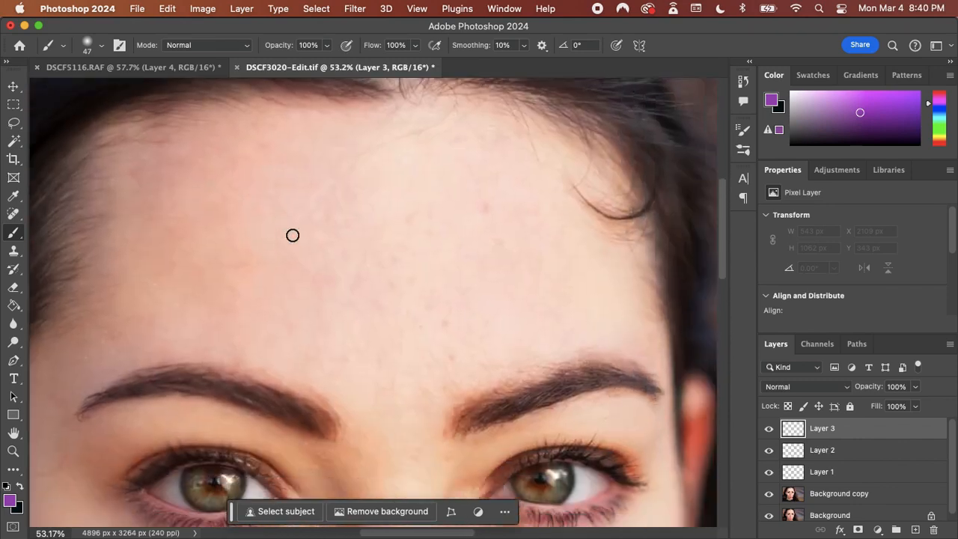
pyautogui.scroll(-5, 293, 236)
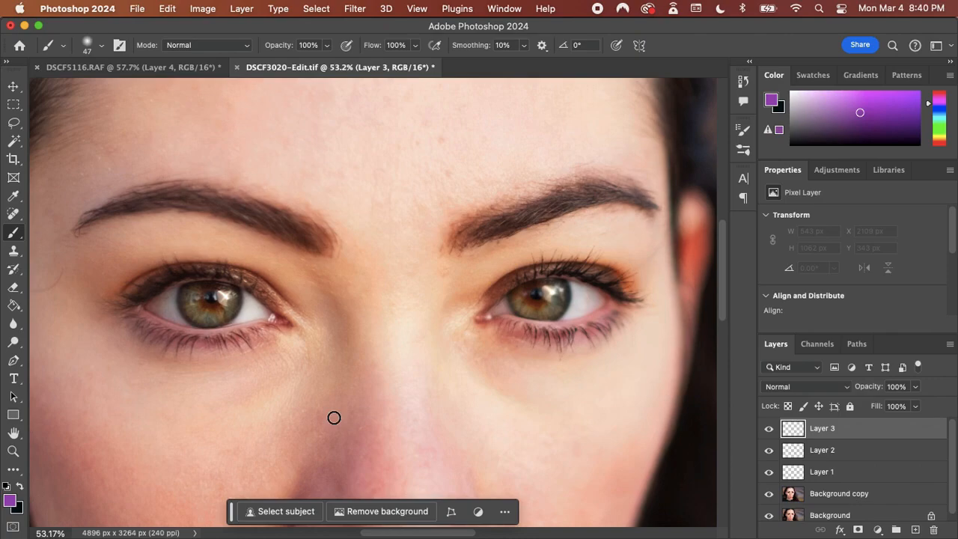
# Switch to Lightroom Classic and compare the DSCF3020-Edit.tif portrait with the neighbouring version of the same photo
pyautogui.press('super+Tab')
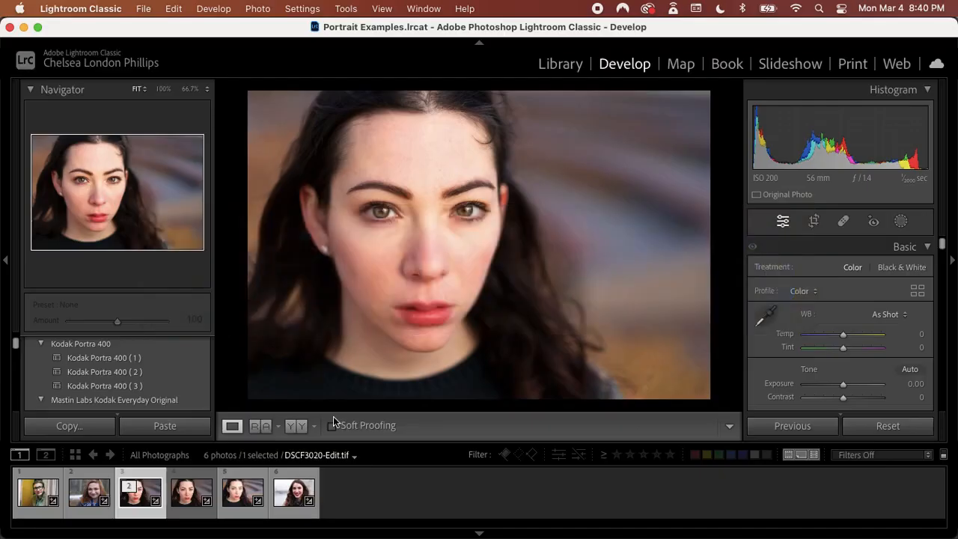
pyautogui.press('Right')
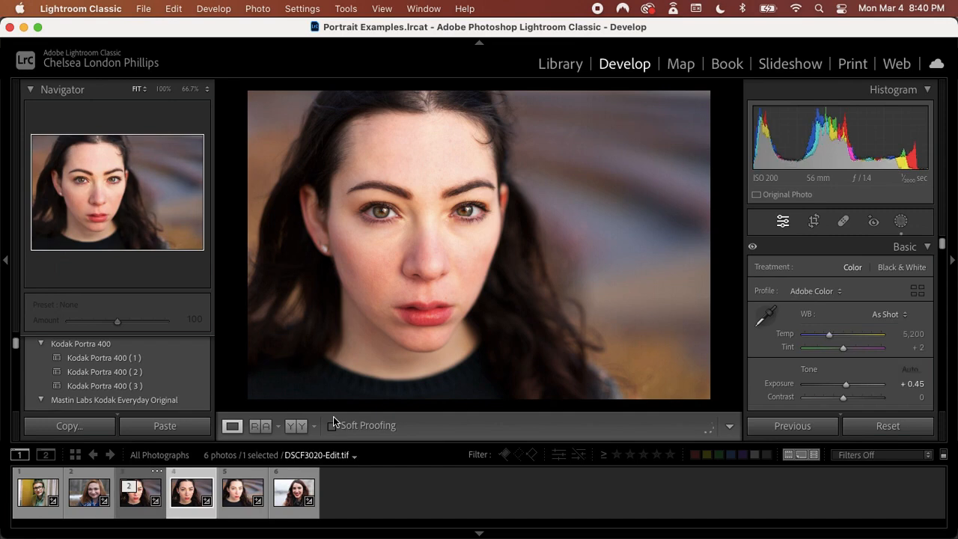
pyautogui.press('Left')
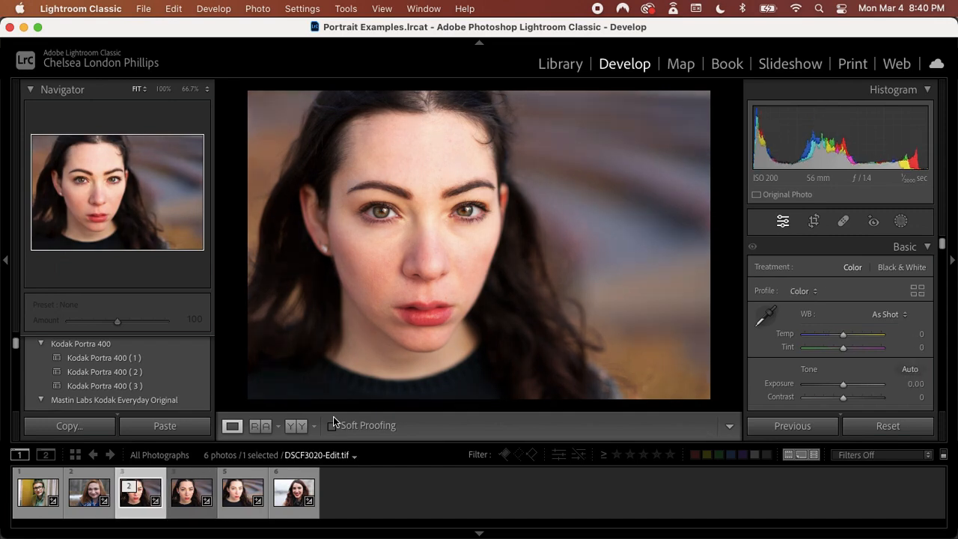
pyautogui.press('Right')
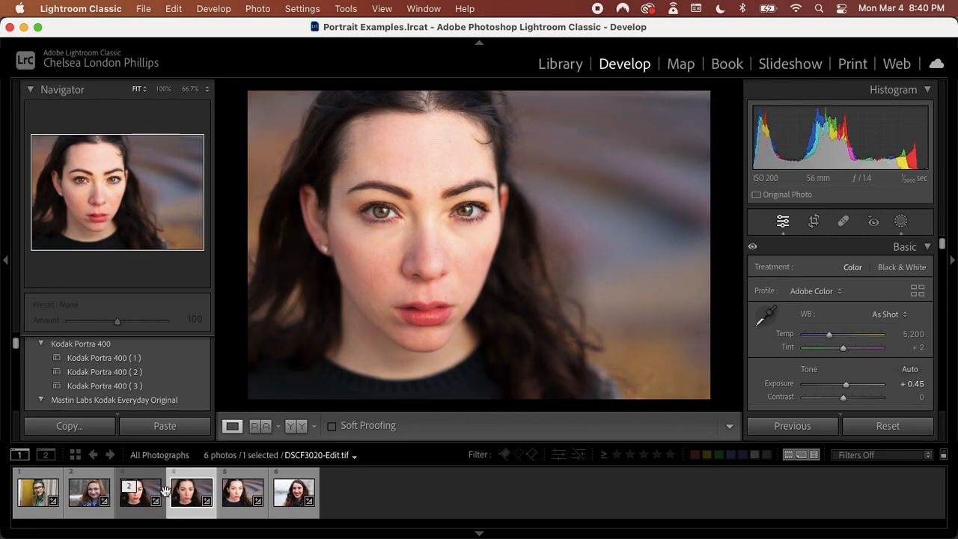
# Open the DSCF6537.RAF portrait of the man with glasses and reset its develop settings
pyautogui.click(41, 501)
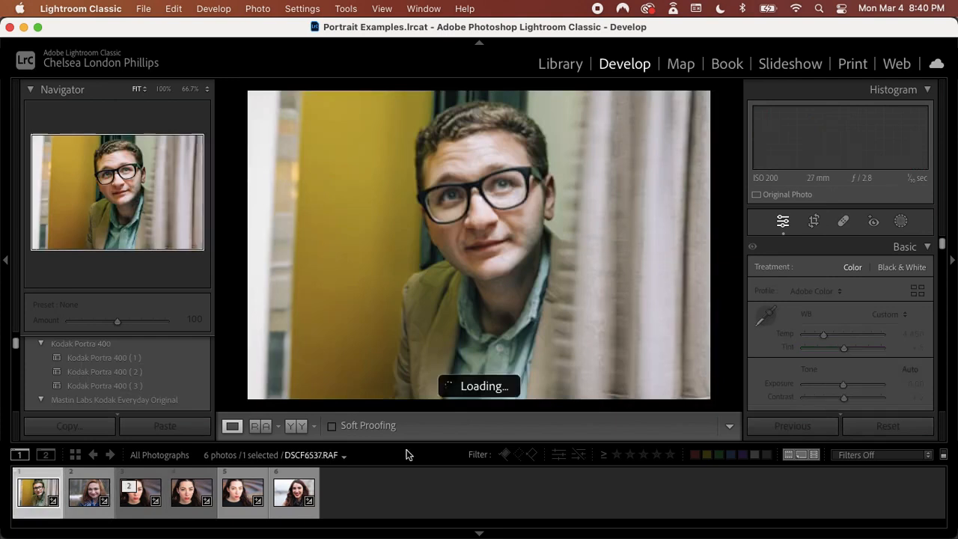
pyautogui.rightClick(591, 284)
pyautogui.moveTo(628, 84)
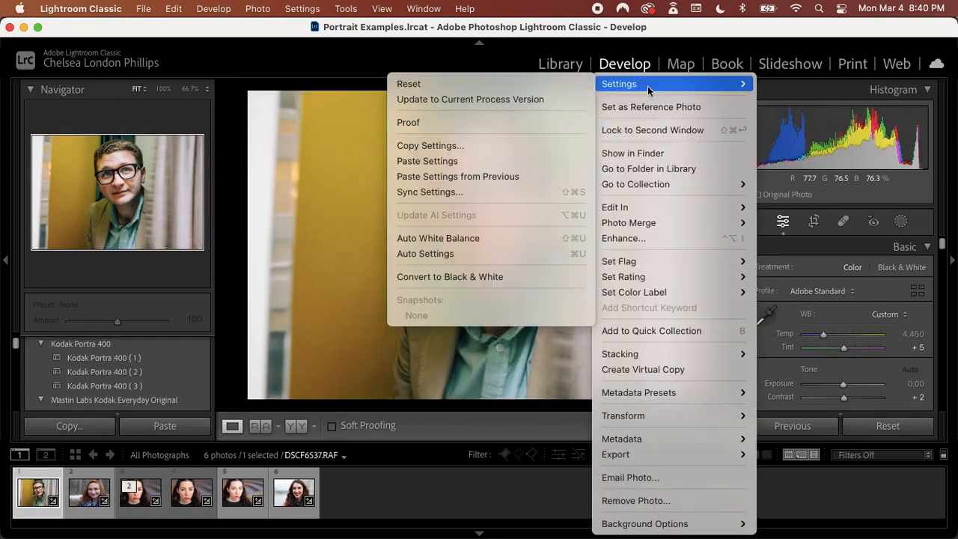
pyautogui.click(494, 83)
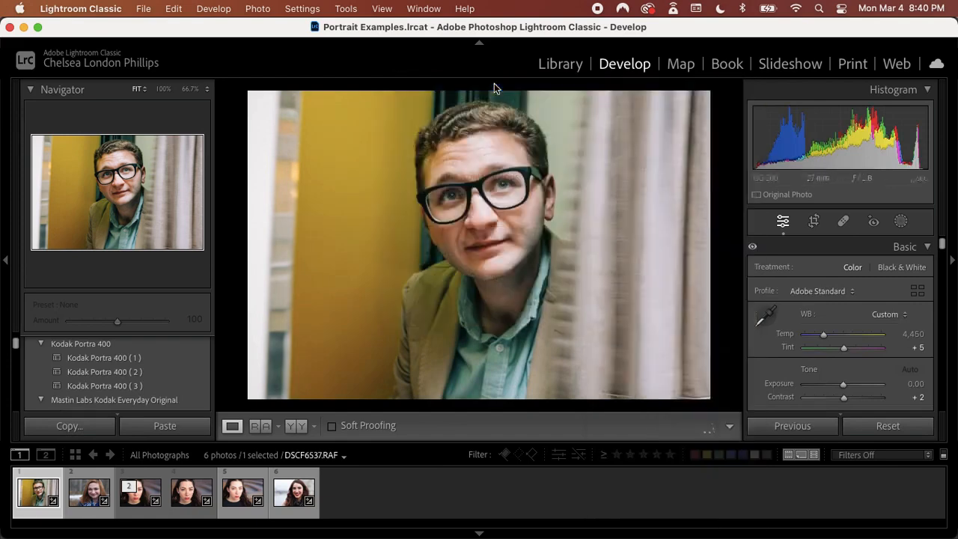